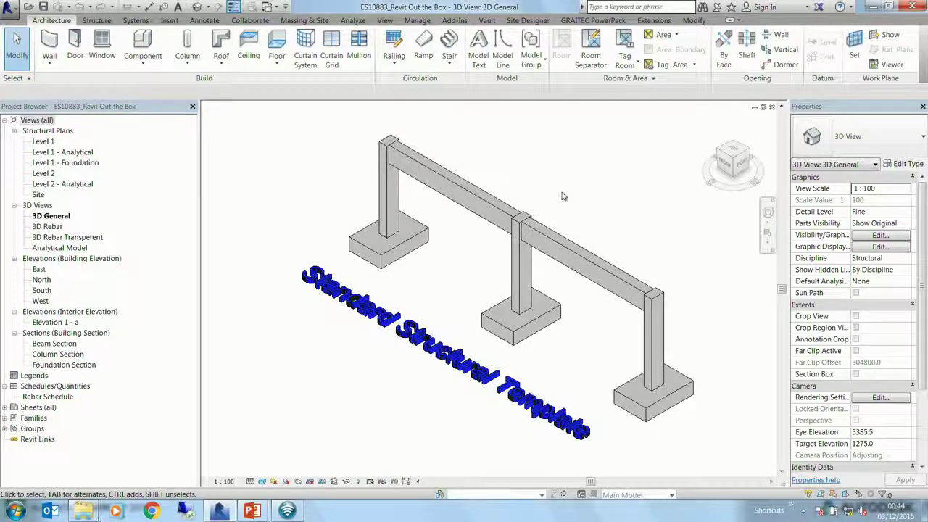
Step: Open the Level 1 structural plan, inspect the foundation section through the footing at grid 2, and return to the plan
middle_click_drag(481, 288, 520, 305, "shift")
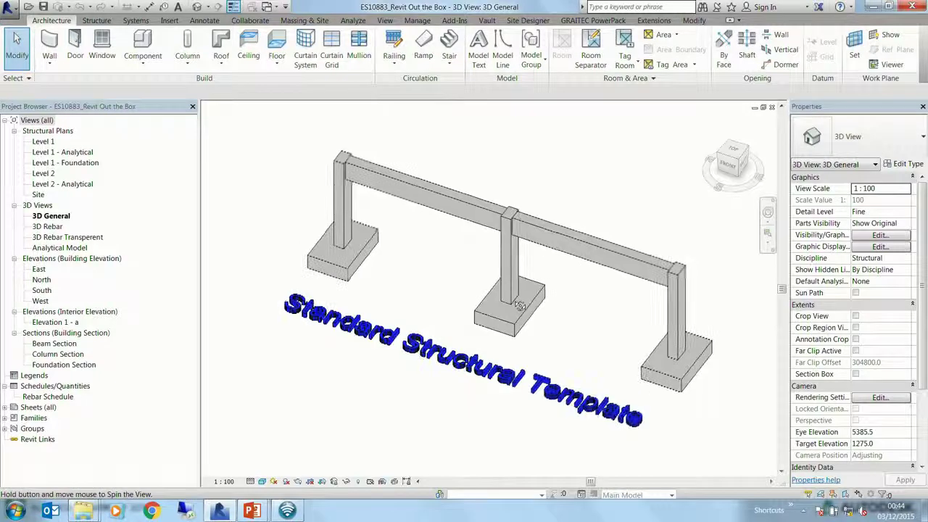
double_click(44, 142)
middle_click_drag(576, 319, 568, 339)
scroll(564, 338, "up", 1)
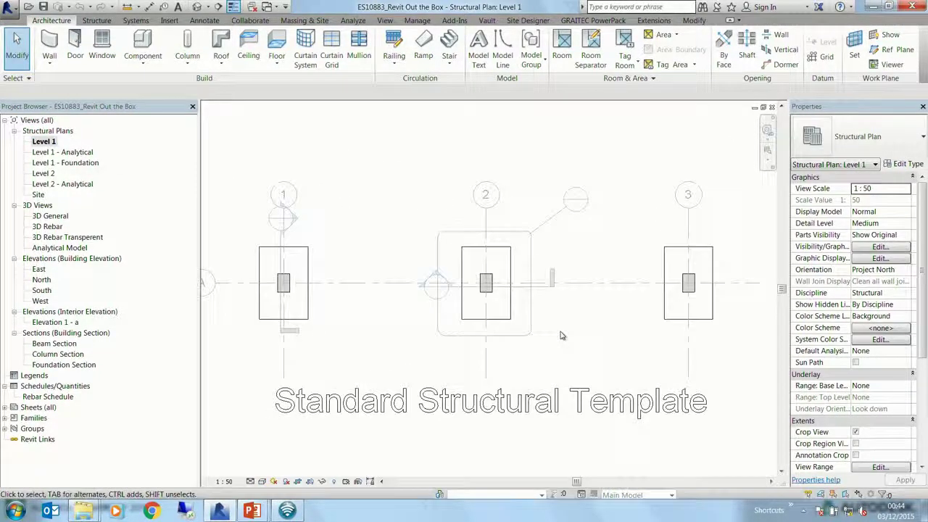
scroll(564, 250, "up", 2)
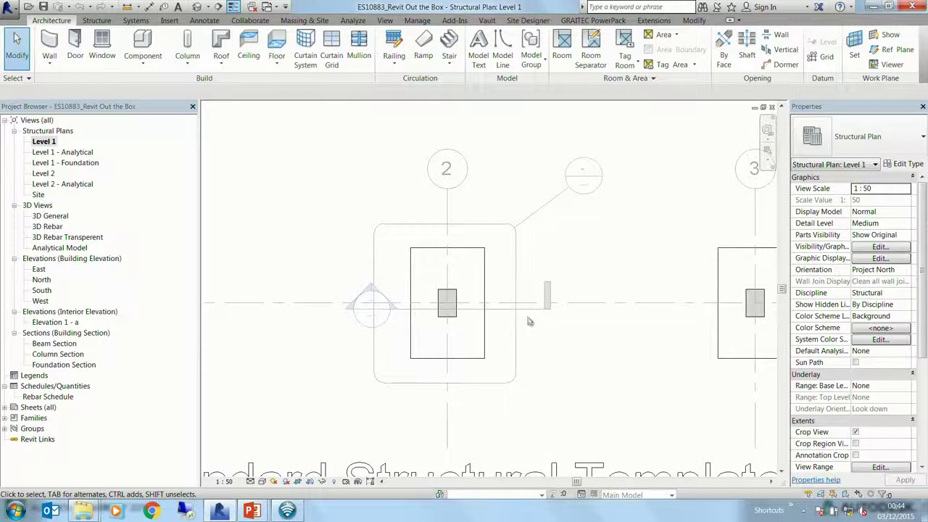
double_click(372, 311)
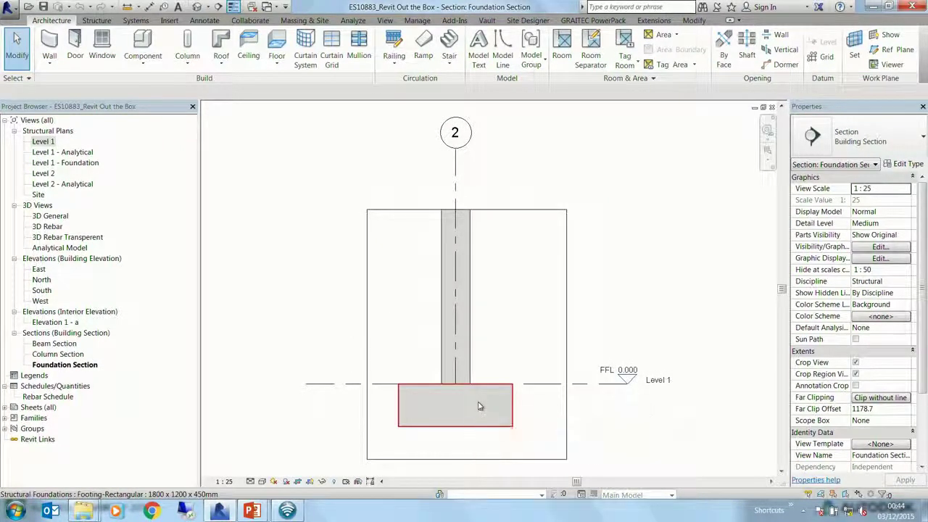
key("ctrl+Tab")
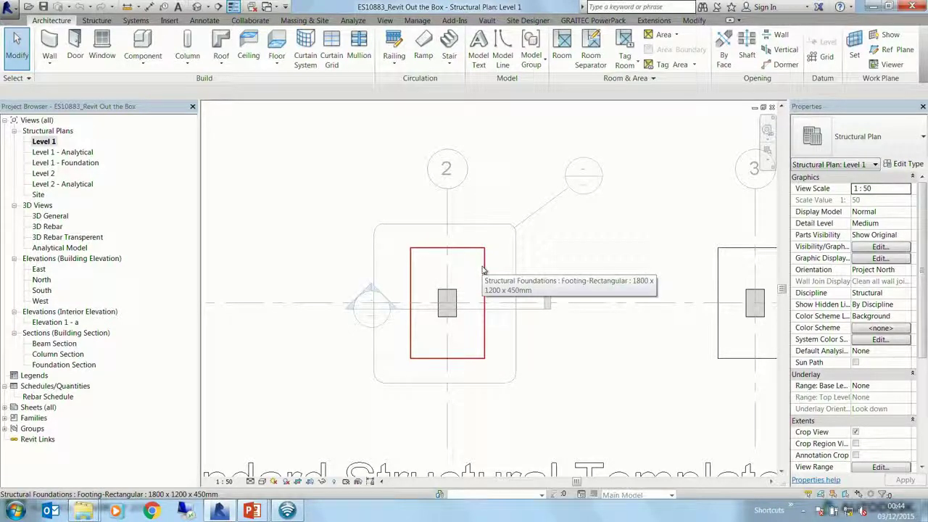
Step: Review the descriptions and cover values in the project's Rebar Cover Settings without changing them
left_click(98, 19)
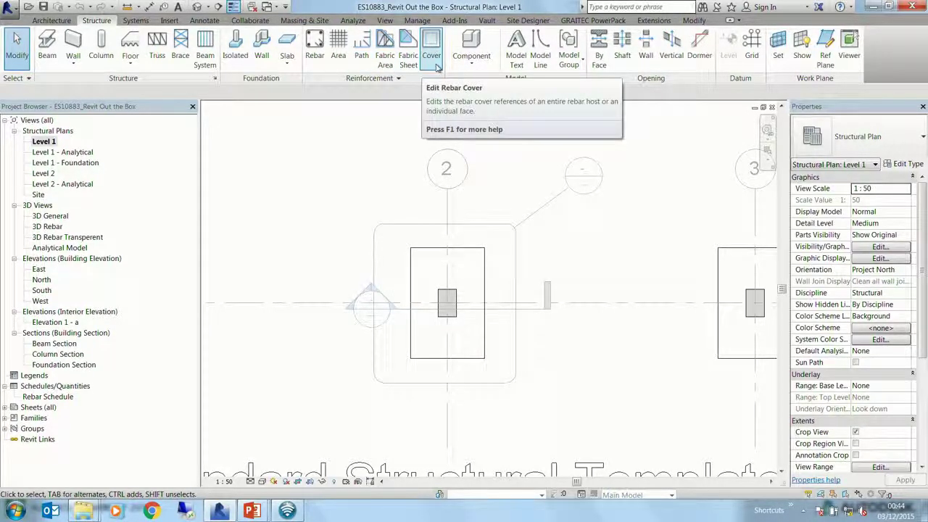
left_click(398, 77)
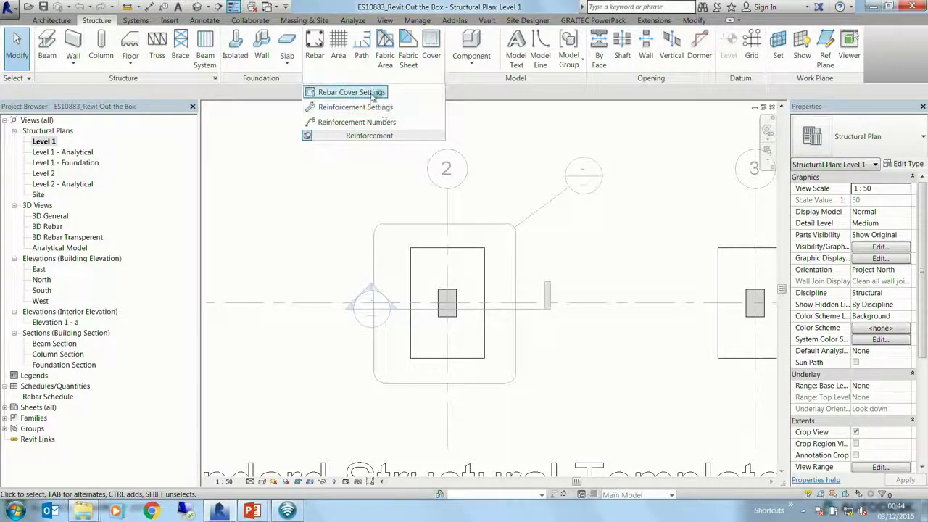
left_click(337, 92)
left_click_drag(447, 167, 343, 154)
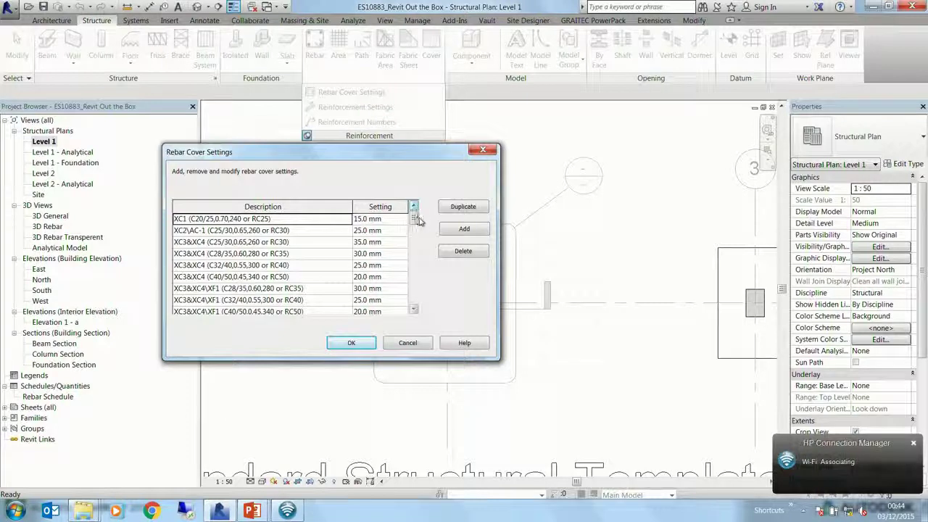
mouse_move(414, 219)
left_mouse_down()
mouse_move(418, 287)
mouse_move(425, 219)
left_mouse_up()
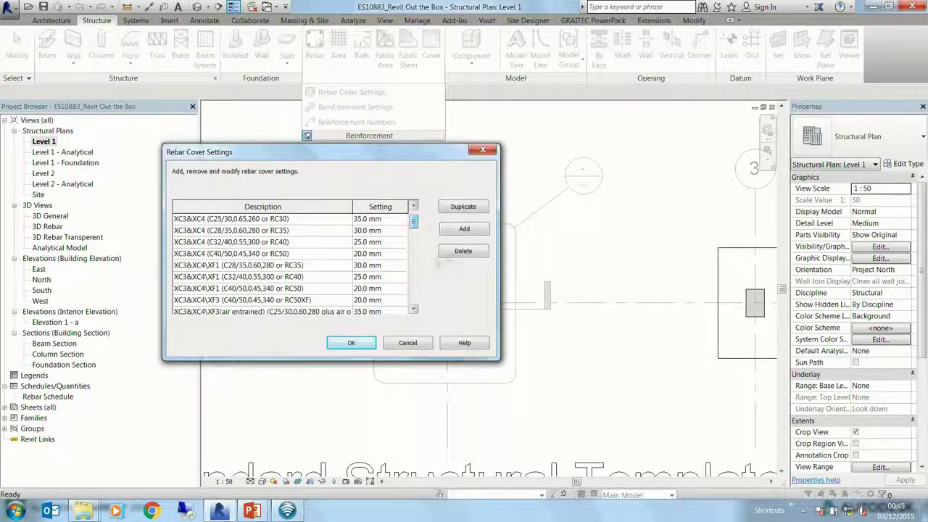
left_click(408, 342)
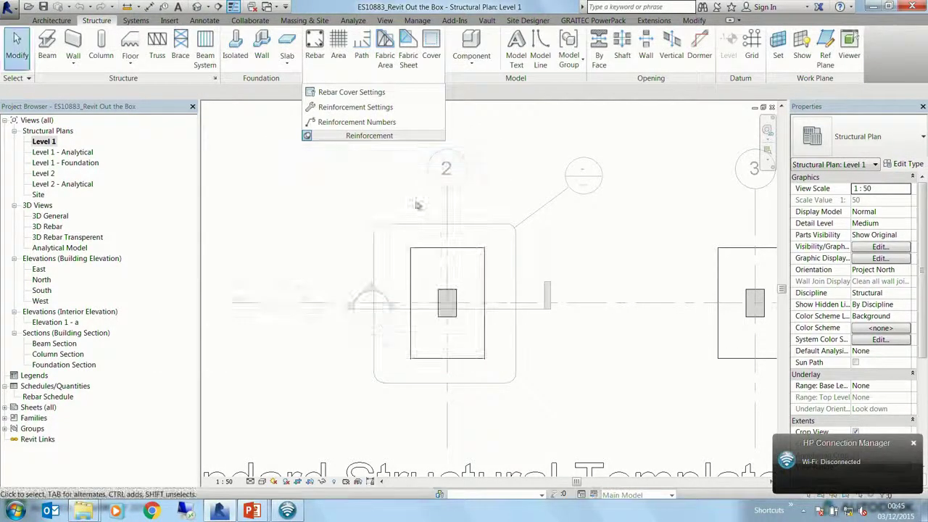
Step: Review the general, rounding, presentation, area and path reinforcement options in the Reinforcement Settings without changing them
left_click(374, 107)
left_click_drag(378, 180, 353, 180)
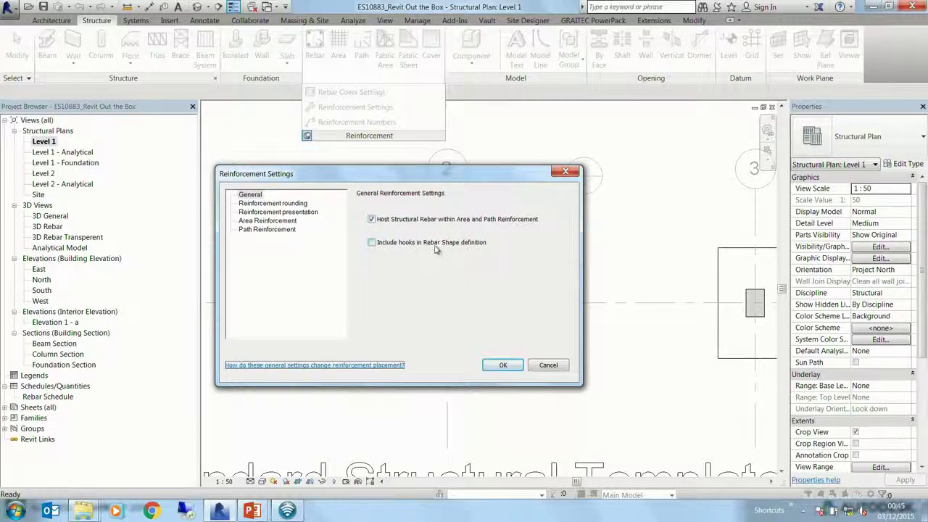
left_click(270, 204)
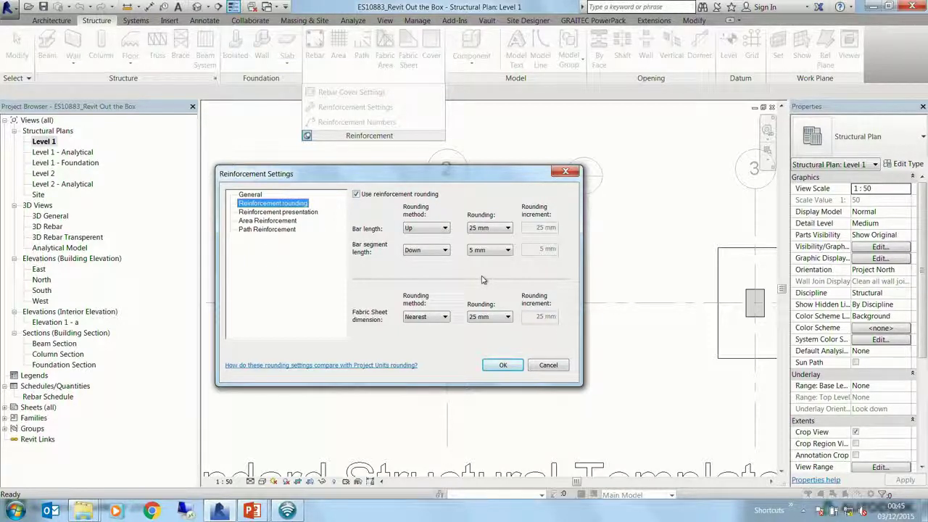
left_click(305, 212)
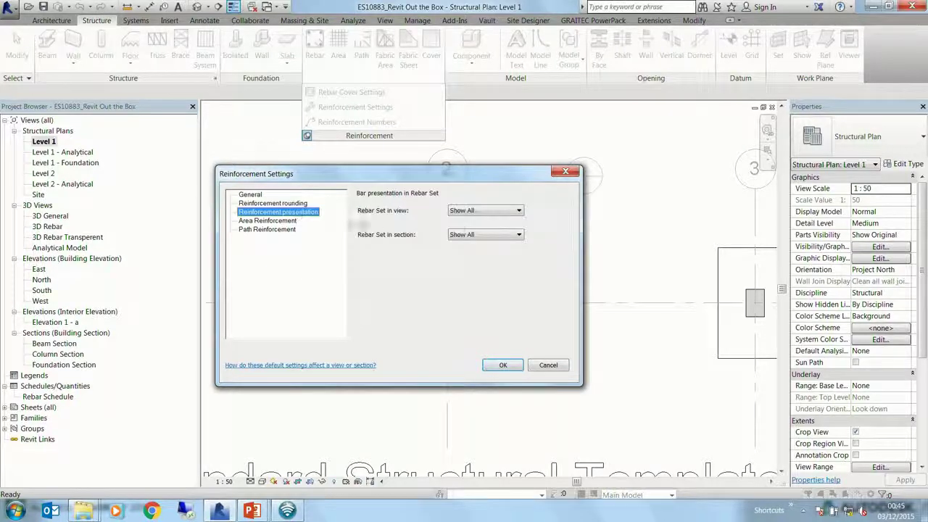
left_click(475, 211)
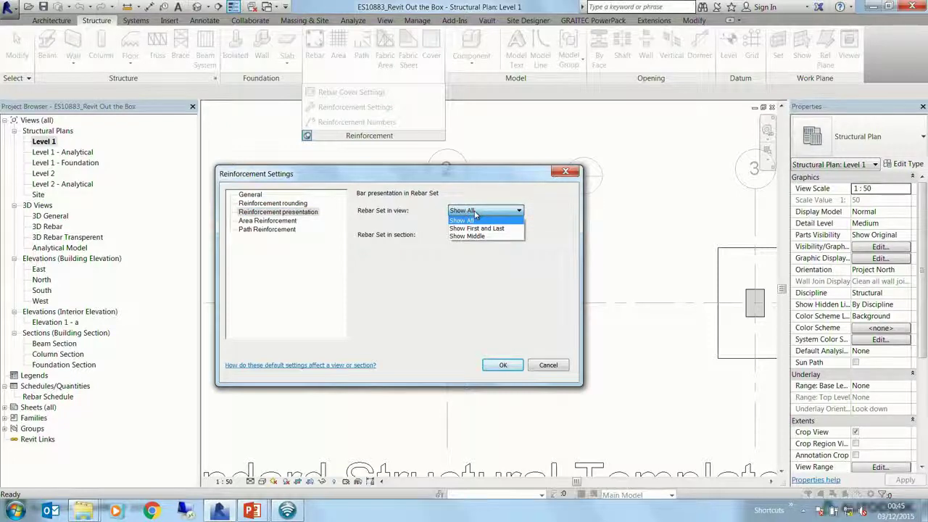
left_click(475, 214)
left_click(488, 235)
left_click(488, 236)
left_click(268, 221)
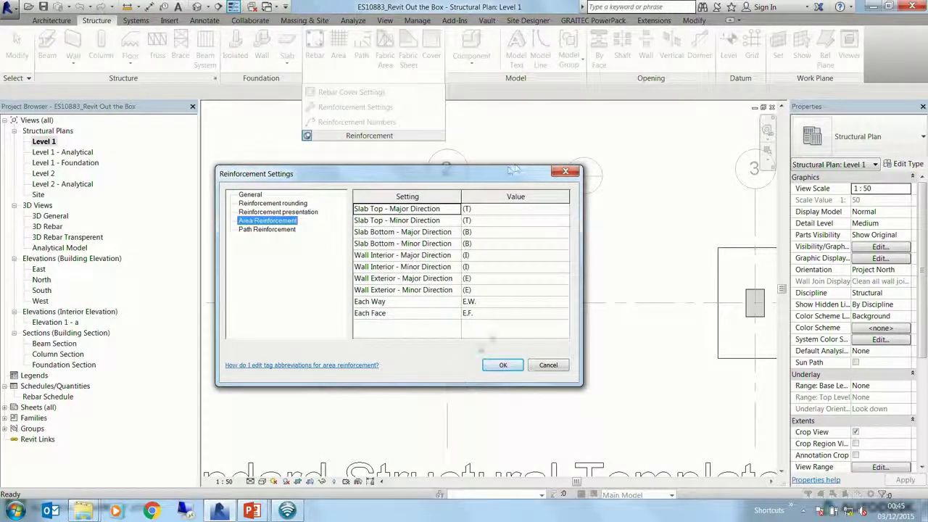
left_click(287, 230)
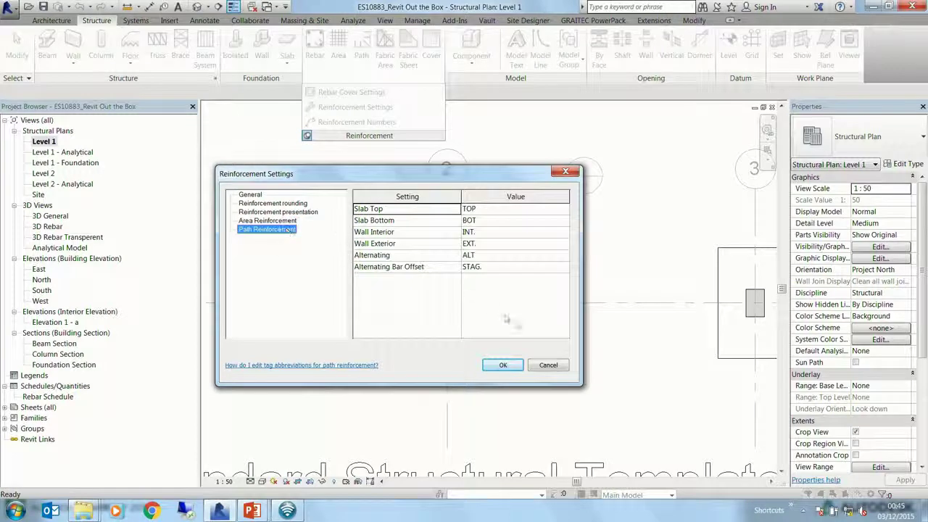
left_click(548, 365)
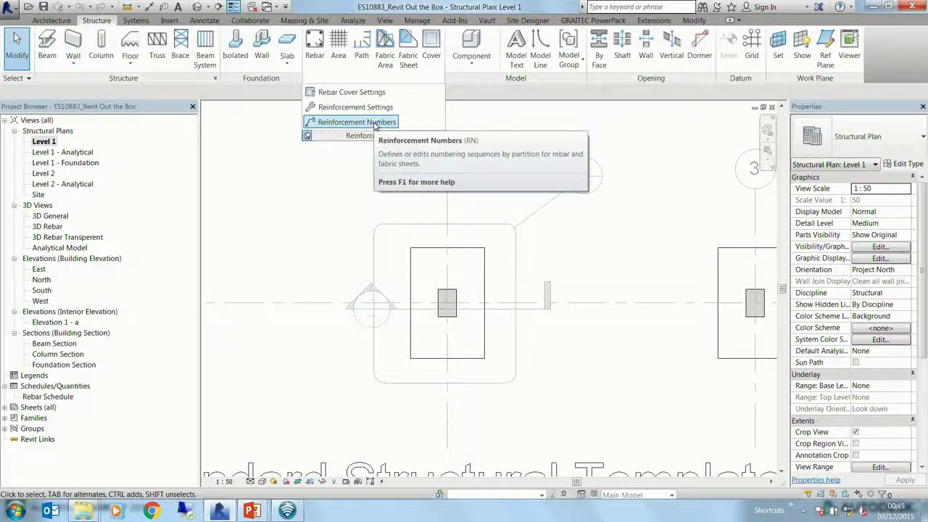
Step: Examine the Reinforcement Numbers settings, including the choices for the minimum number of digits, without changing them
left_click(374, 122)
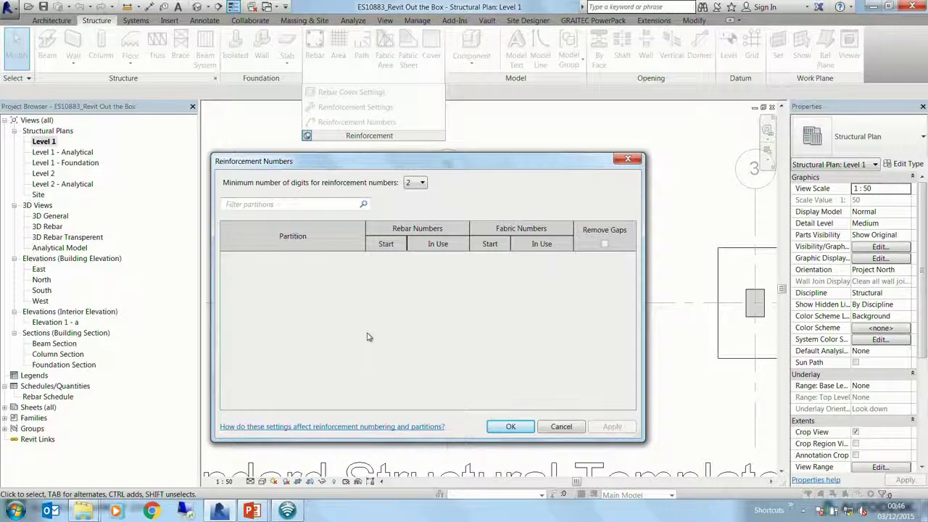
left_click(422, 182)
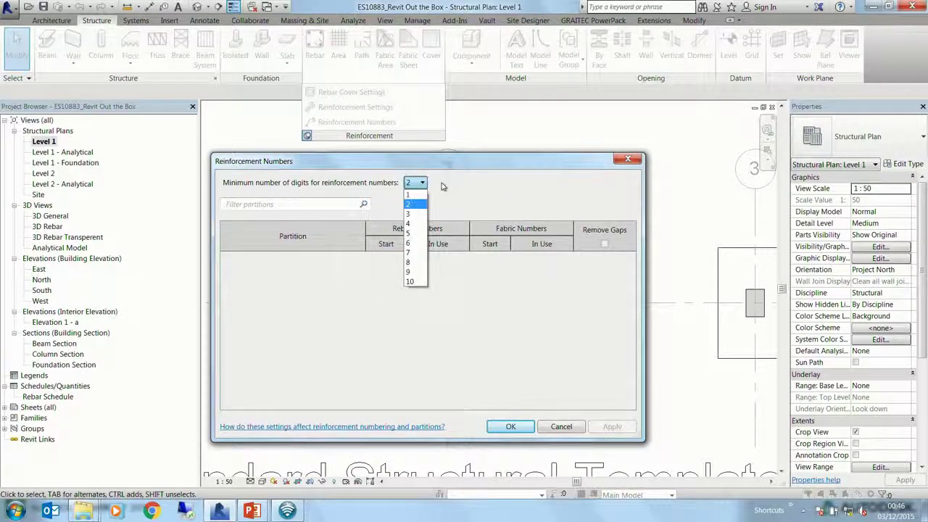
left_click(422, 182)
left_click(570, 428)
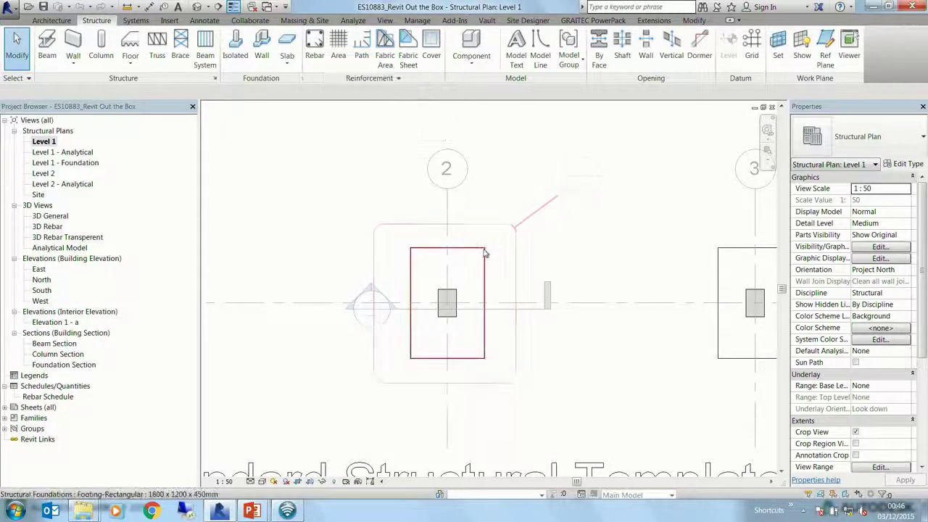
Step: Start placing rebar in the rectangular footing at grid 2, accepting that hooks are excluded from rebar shape definitions
left_click(487, 272)
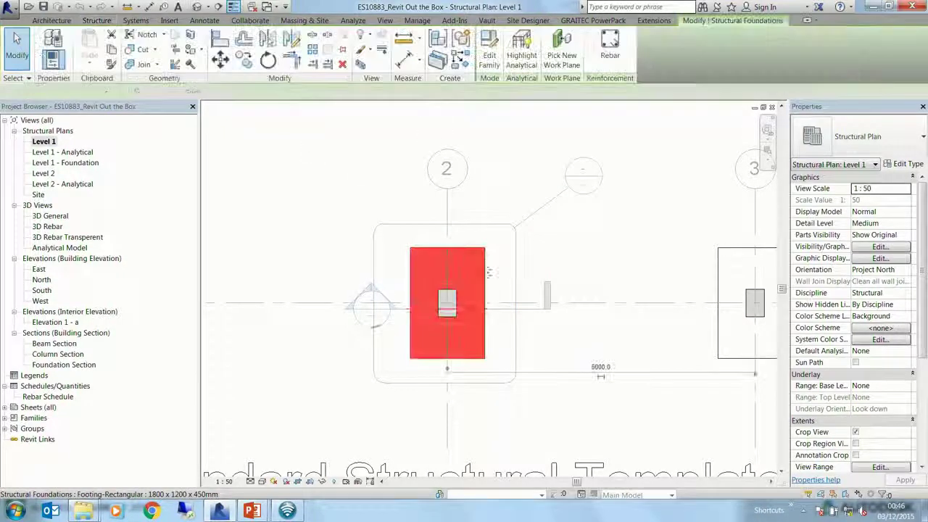
left_click(610, 51)
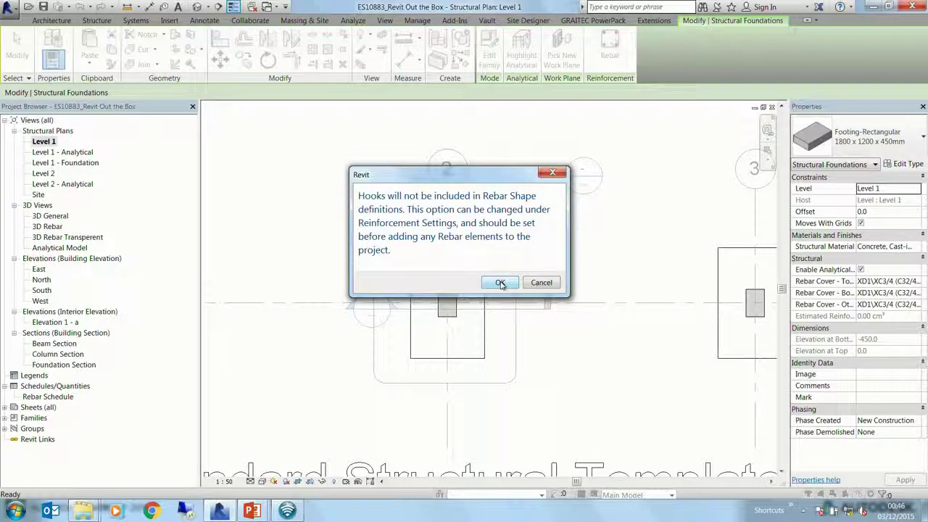
left_click(501, 283)
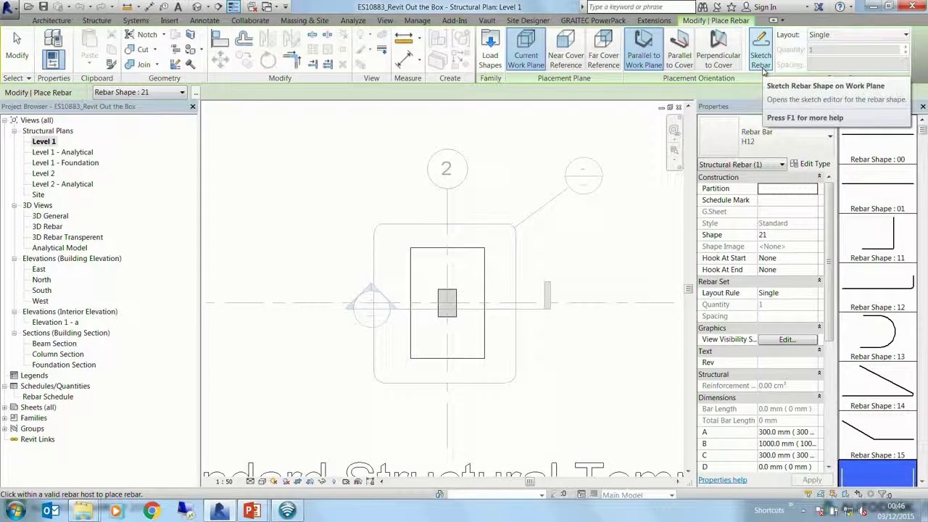
Step: Review the available rebar set layout rules and the list of rebar shapes for the placement
left_click(875, 36)
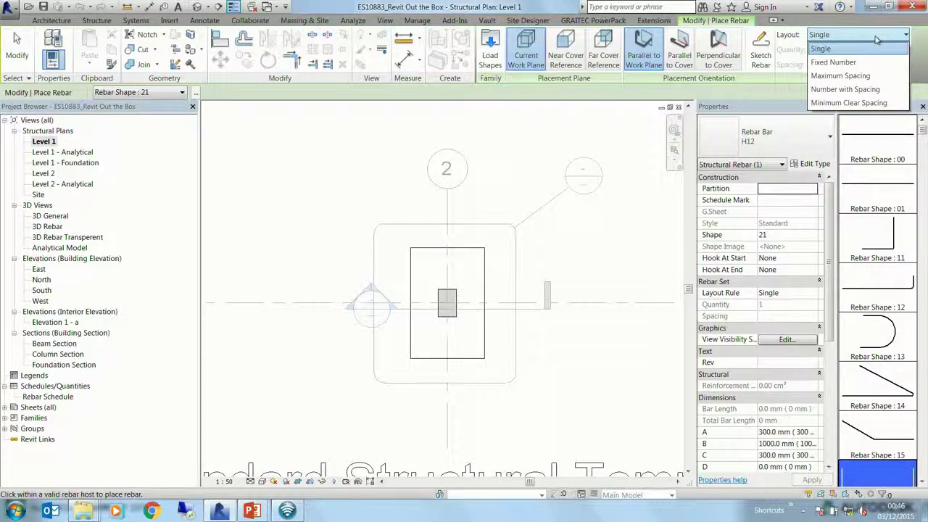
left_click(229, 94)
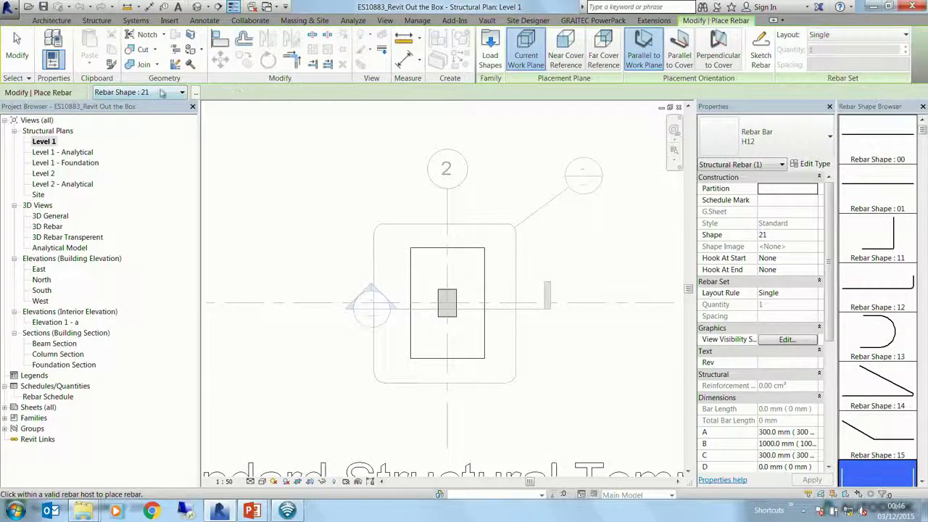
left_click(161, 93)
left_click_drag(184, 161, 189, 194)
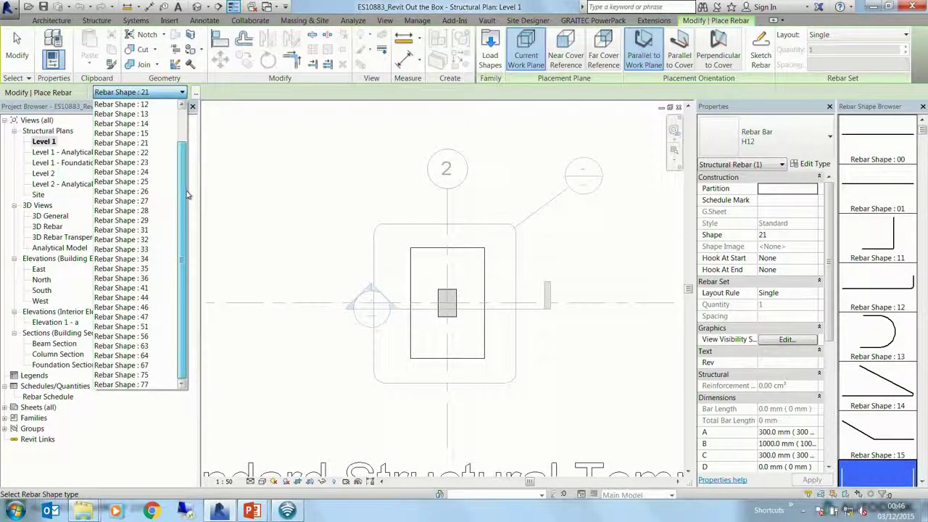
left_click_drag(183, 160, 185, 127)
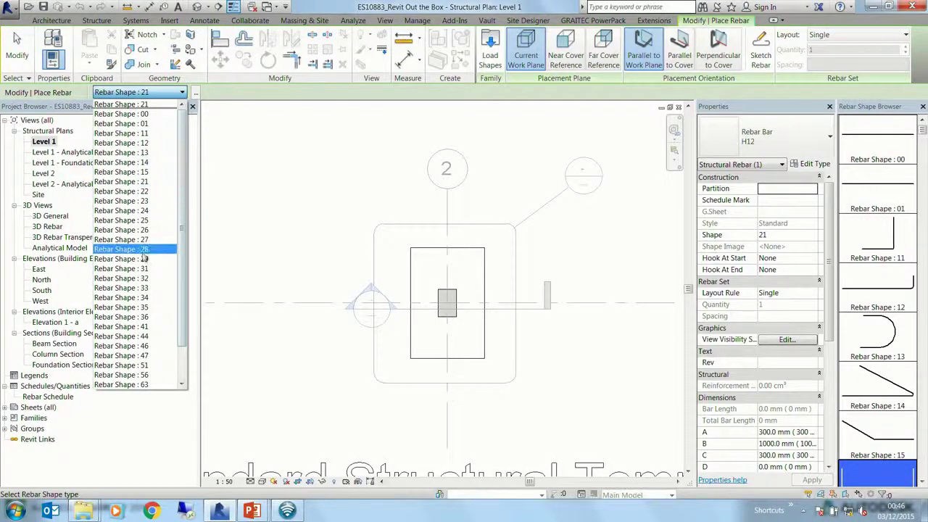
left_click(859, 107)
left_click(196, 93)
left_click(195, 93)
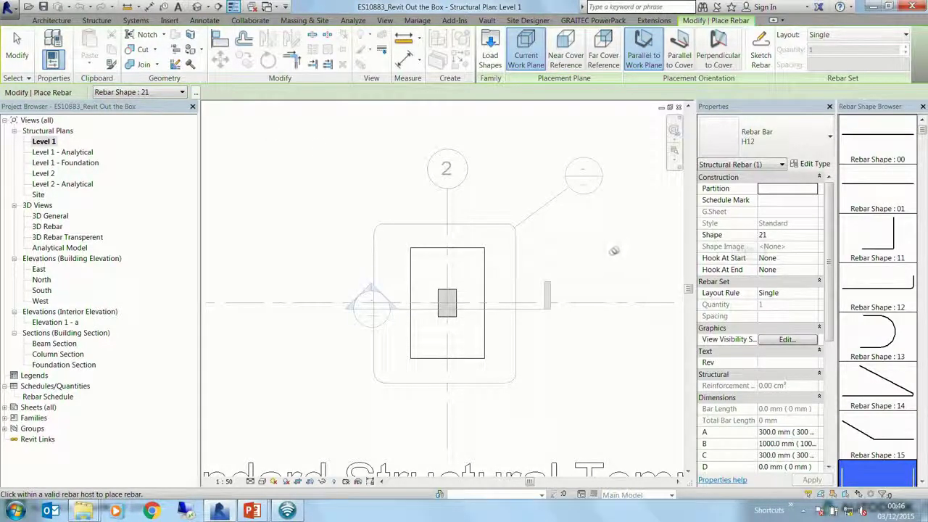
middle_click_drag(622, 245, 593, 243)
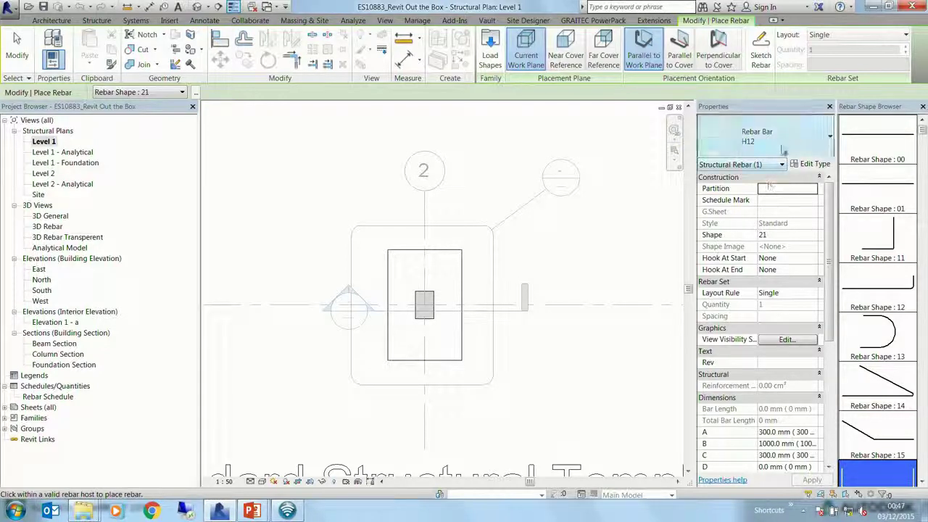
Step: Check the available bar types, keep H12, and set the new rebar's partition to Founds
left_click(783, 145)
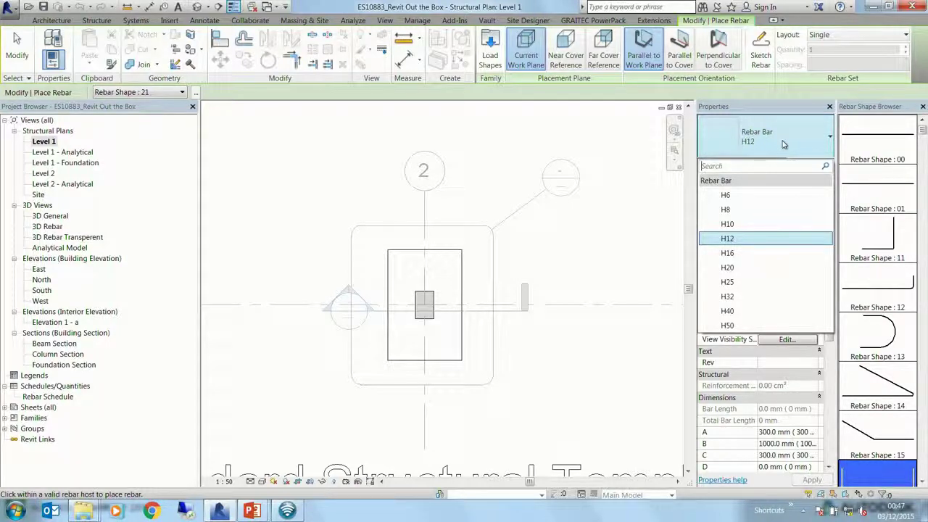
left_click(783, 144)
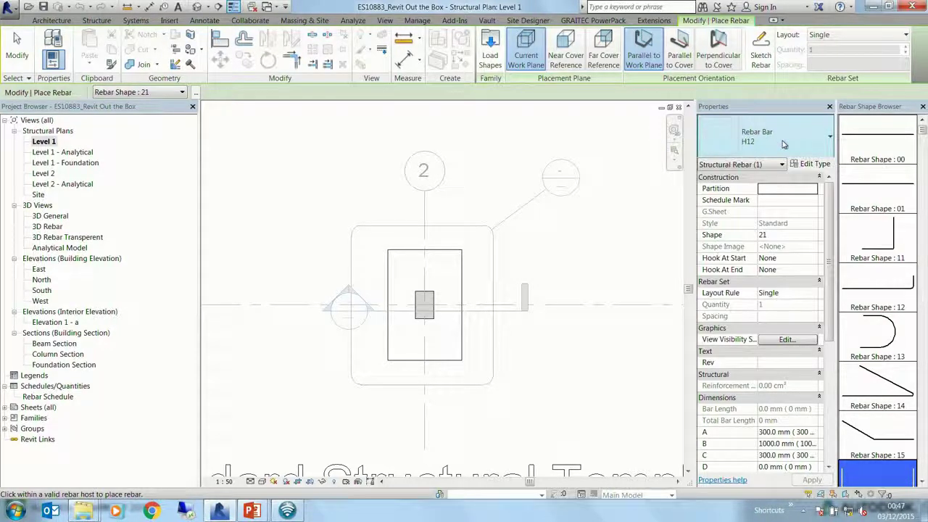
left_click(789, 190)
type("Founds")
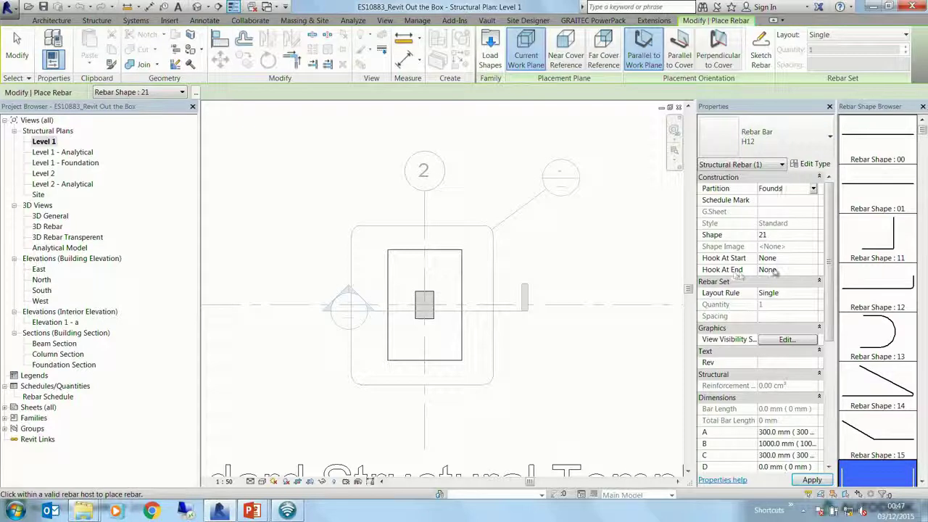
Step: Examine the new rebar's view visibility states for unobscured and solid display without changing them
scroll(831, 321, "down", 2)
left_click_drag(831, 322, 831, 340)
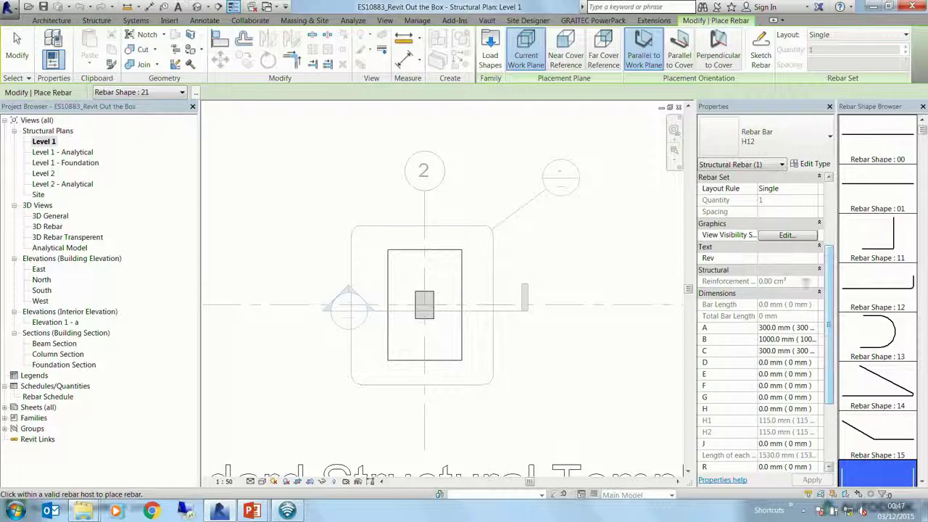
left_click(782, 236)
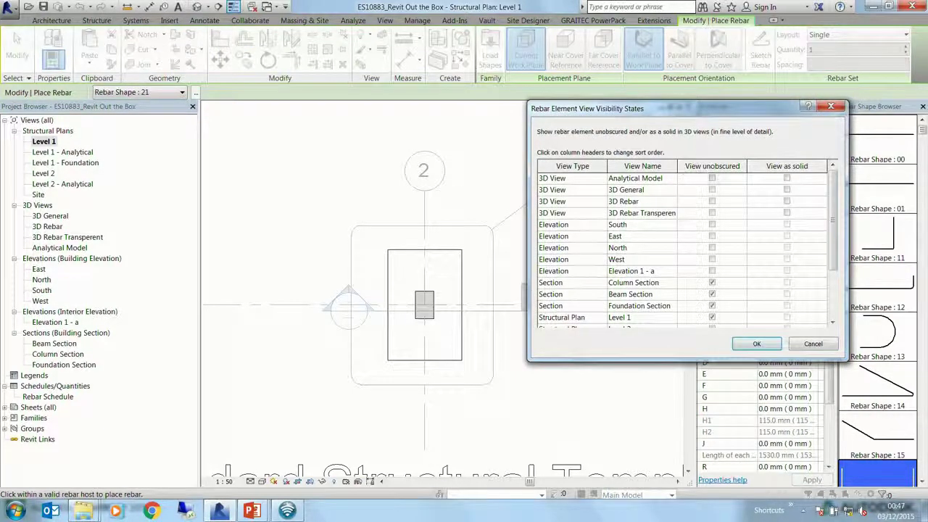
left_click(803, 346)
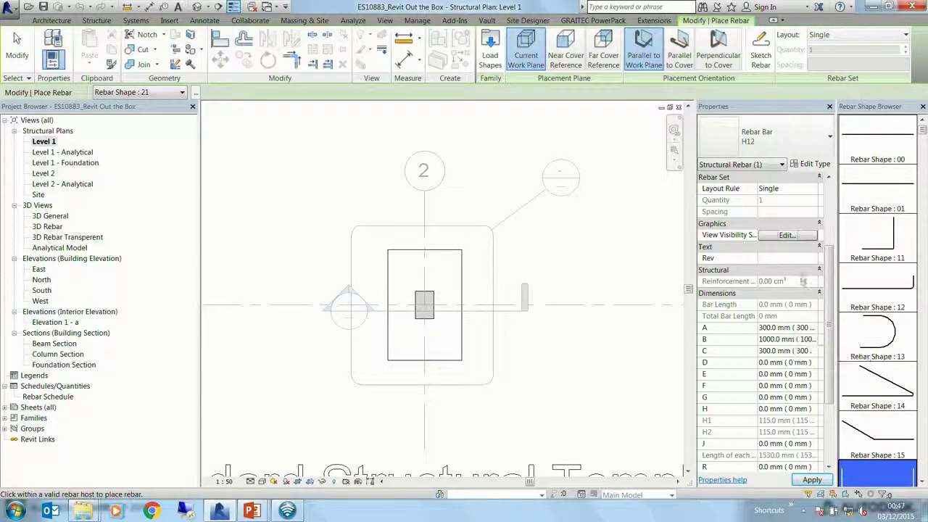
Step: Apply the new rebar's properties, accept that hooks are excluded from shape definitions, and choose Rebar Shape 21
left_click(812, 480)
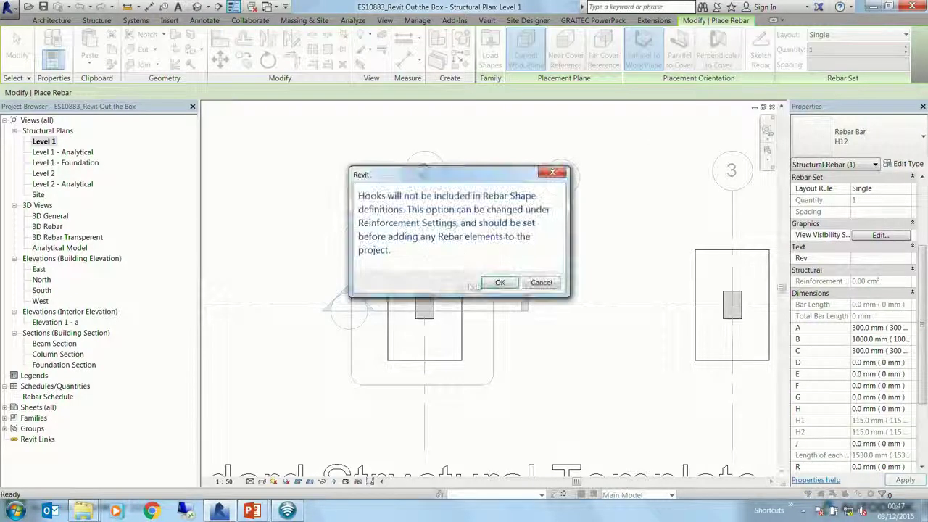
left_click(497, 280)
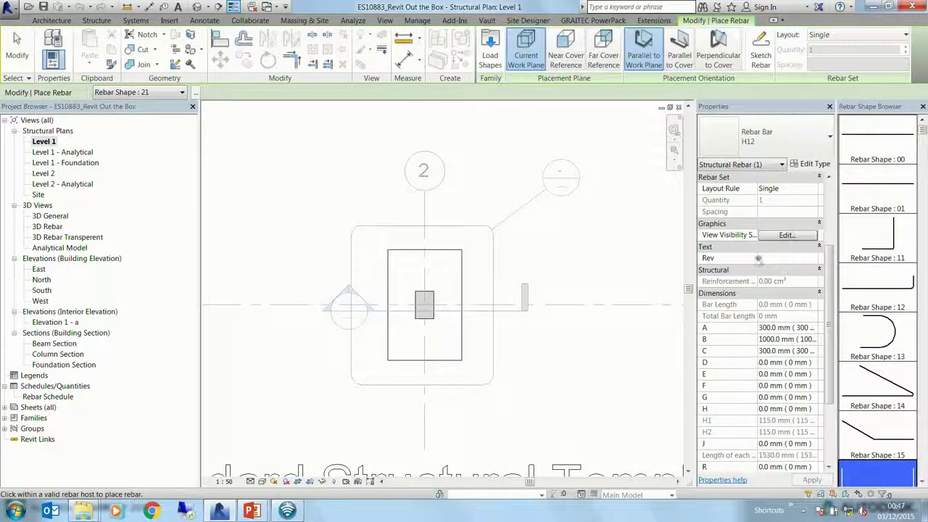
left_click(163, 93)
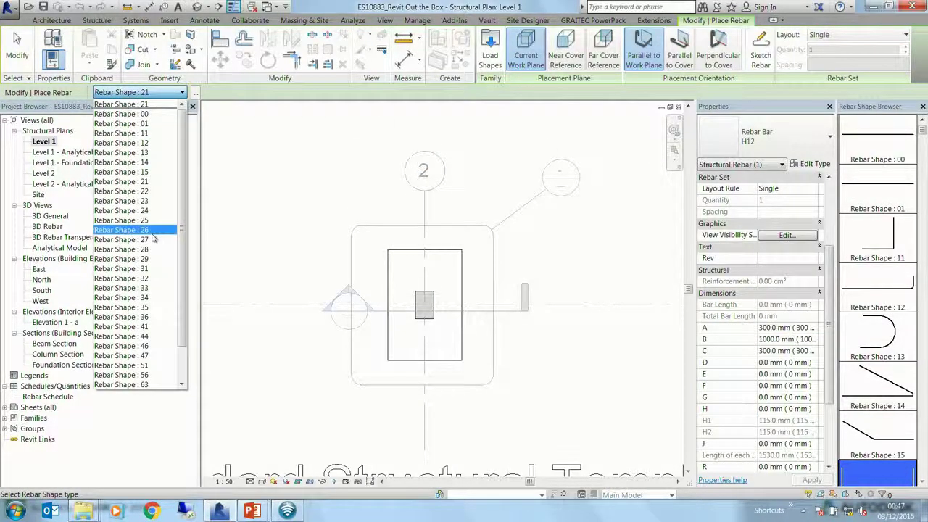
left_click(130, 182)
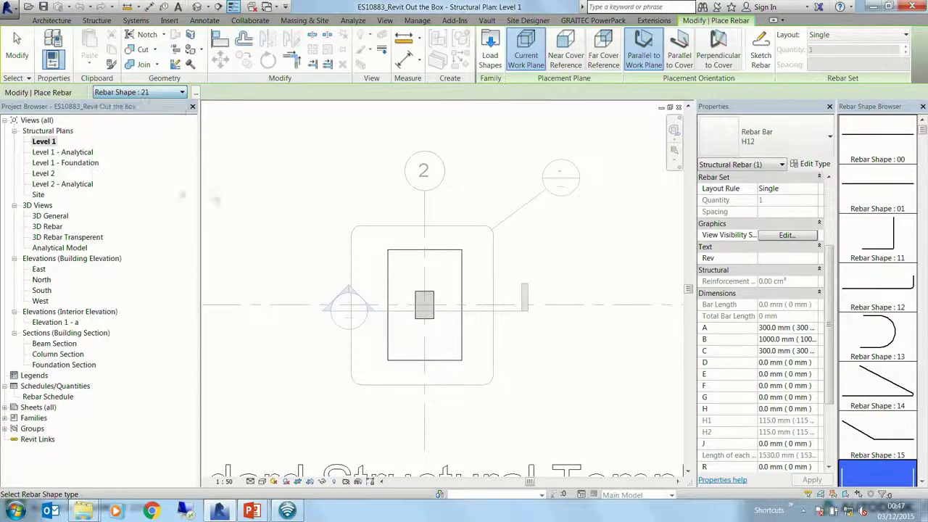
left_click(923, 482)
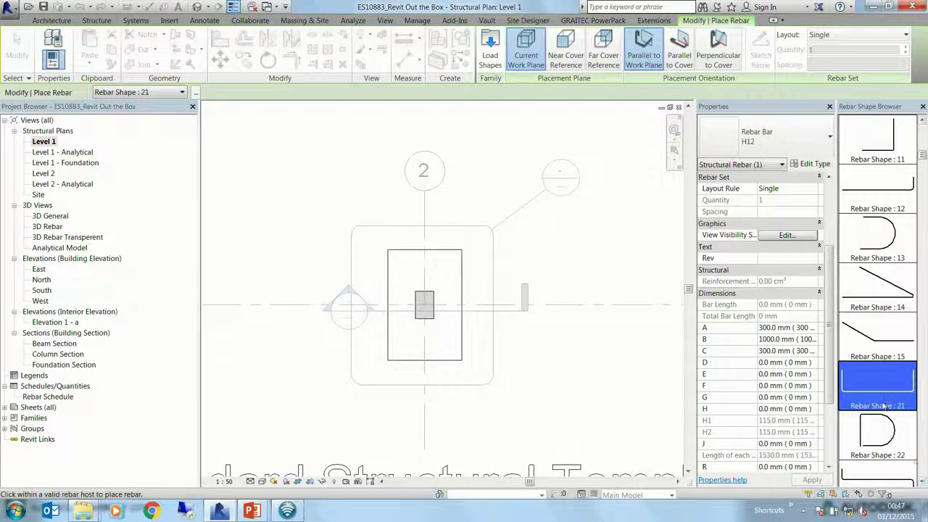
Step: Place the shape 21 bar across the upper part of the grid 2 footing, using Far Cover Reference and Parallel to Cover
scroll(435, 290, "up", 5)
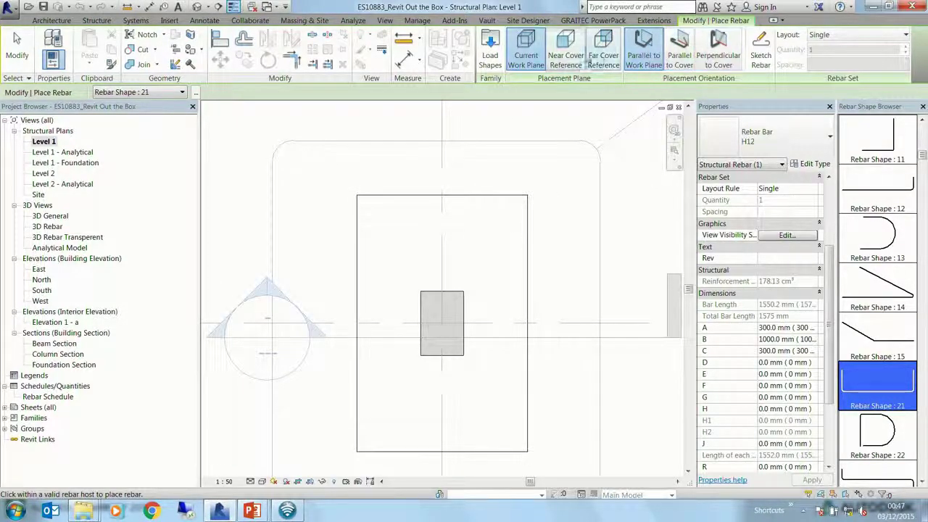
left_click(603, 54)
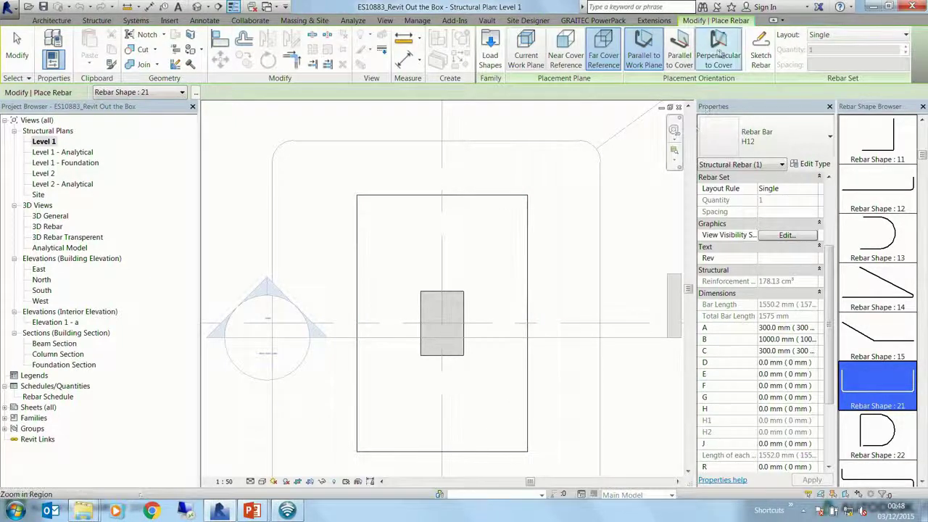
left_click(679, 54)
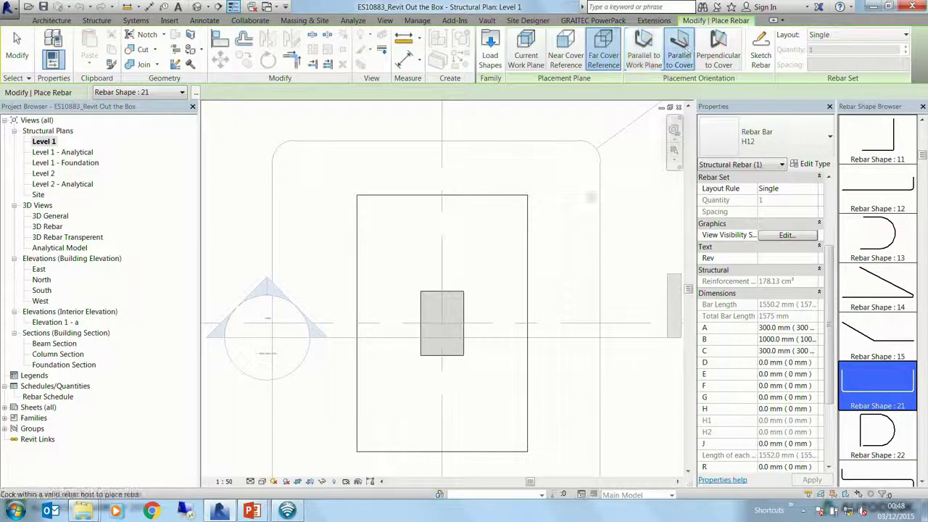
left_click(473, 230)
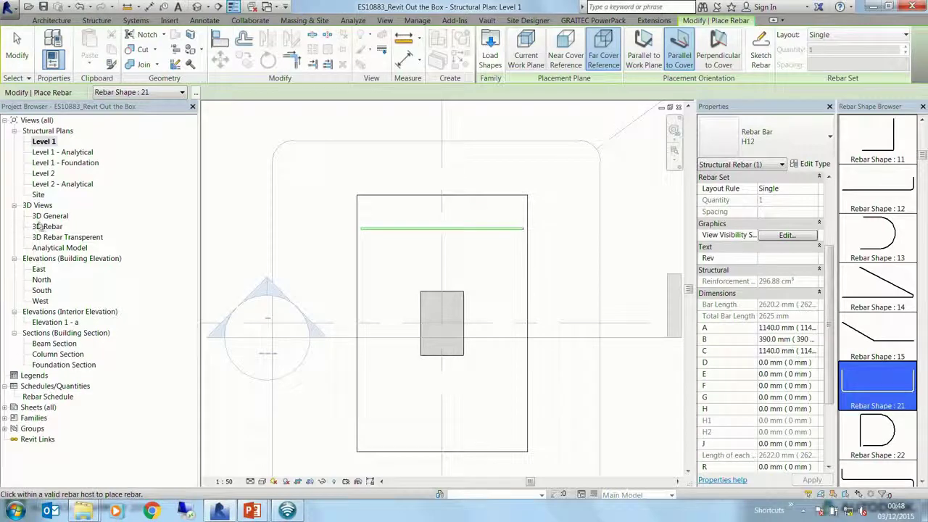
Step: In the 3D Rebar Transperent view, flip the bar in the middle footing so its legs point upward
double_click(64, 237)
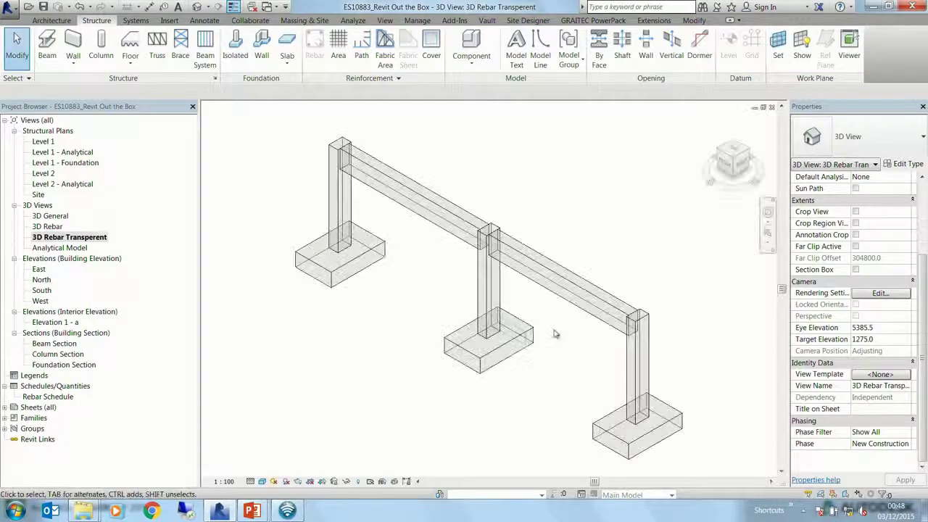
scroll(551, 355, "up", 5)
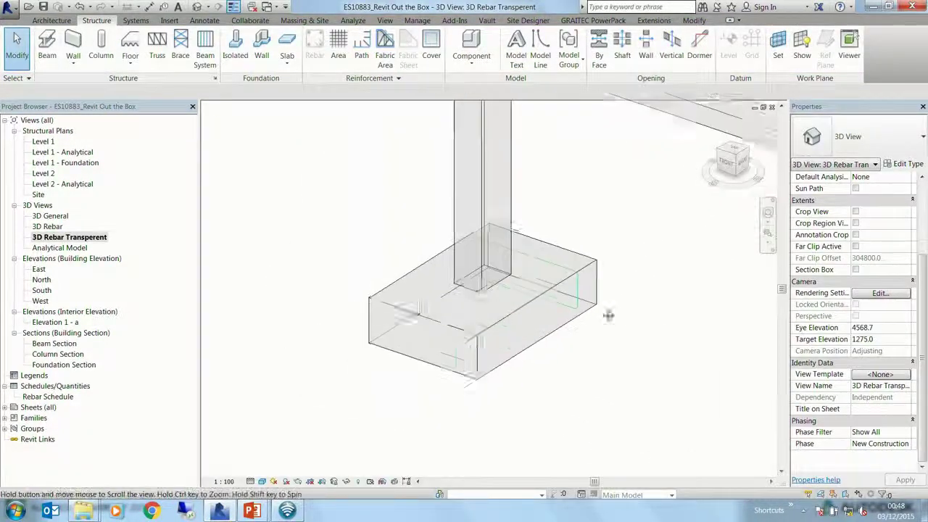
left_click(577, 302)
middle_click_drag(648, 327, 616, 320)
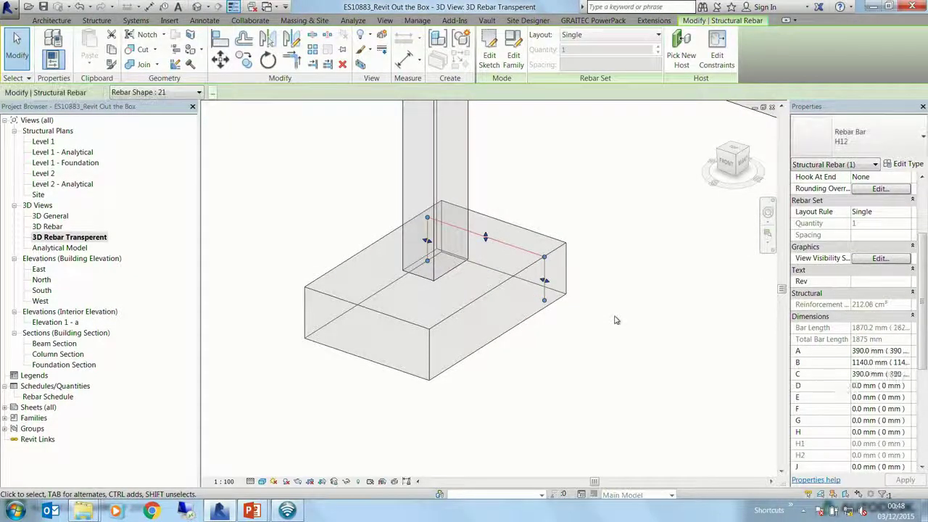
key("space")
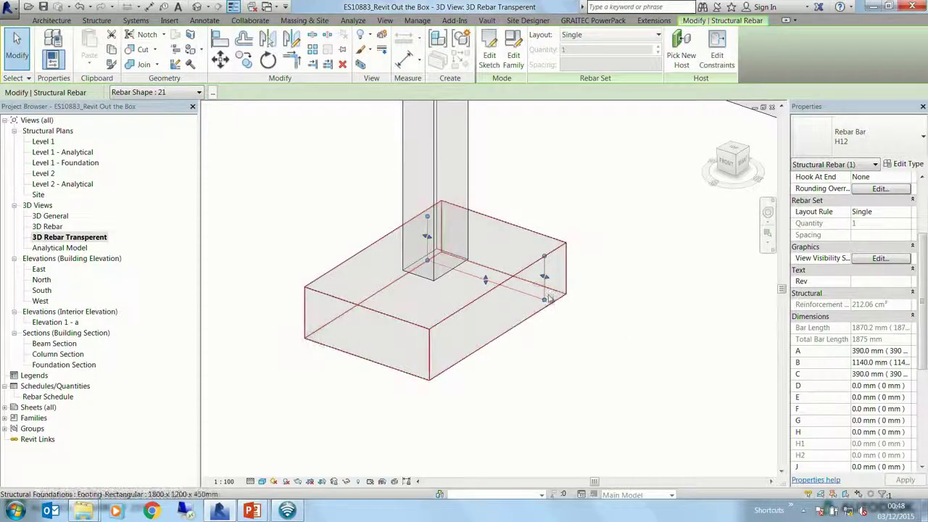
Step: Distribute the bar through the footing as a Maximum Spacing set at 150 mm
left_click(617, 34)
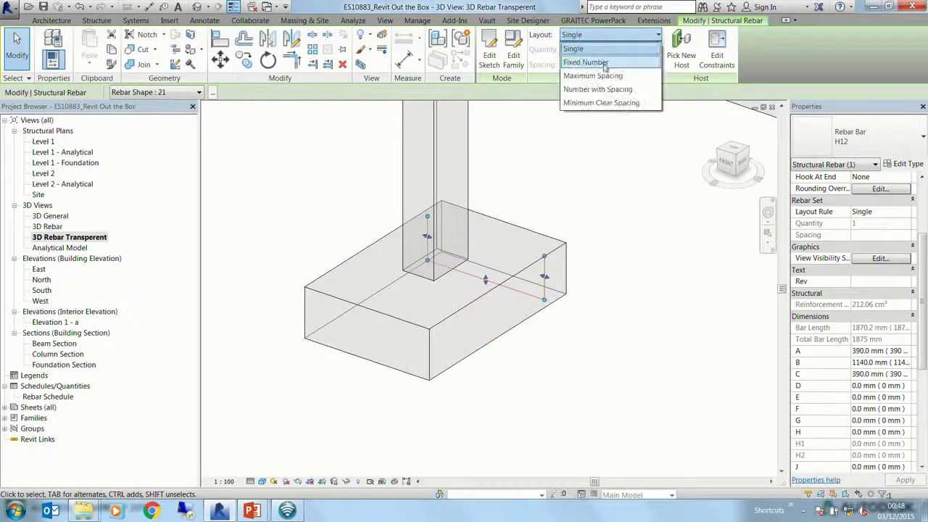
left_click(604, 75)
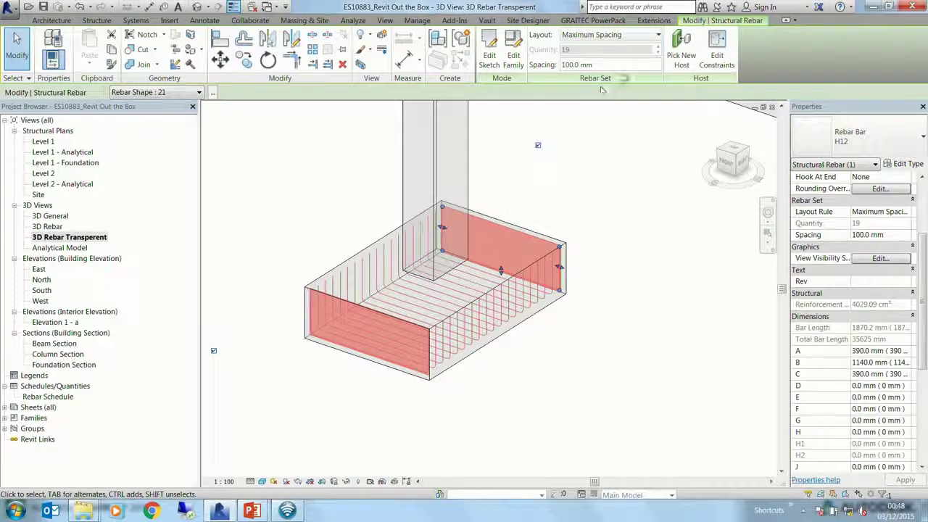
type("150")
key("Return")
mouse_move(618, 284)
middle_mouse_down("shift")
mouse_move(712, 244)
mouse_move(595, 266)
mouse_move(606, 282)
middle_mouse_up("shift")
key("Escape")
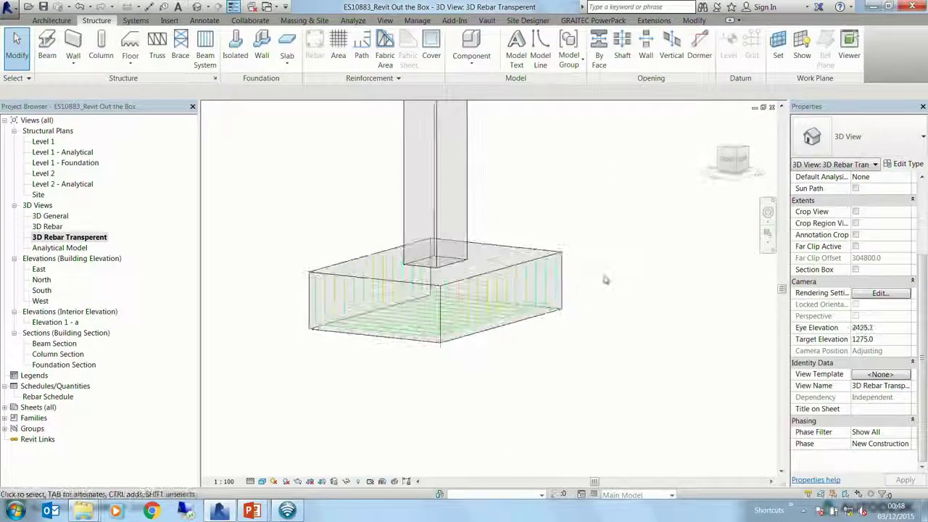
Step: Set the detail level of the 3D Rebar Transperent view to Fine
scroll(606, 283, "up", 2)
right_click(250, 440)
left_click(267, 445)
left_click(252, 481)
left_click(265, 467)
left_click(252, 481)
left_click(264, 468)
Step: Set the footing's rebar set to show unobscured and as solid in the 3D Rebar Transperent view
left_click(459, 335)
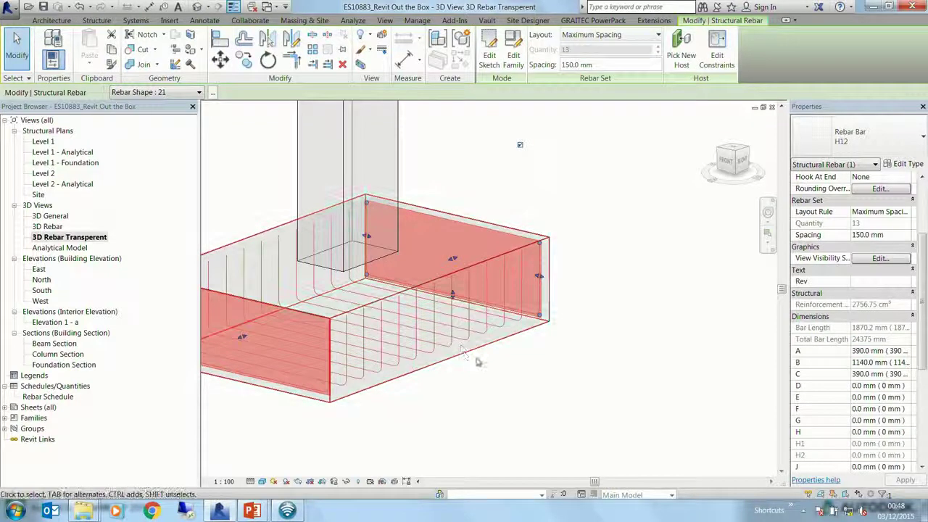
left_click(881, 259)
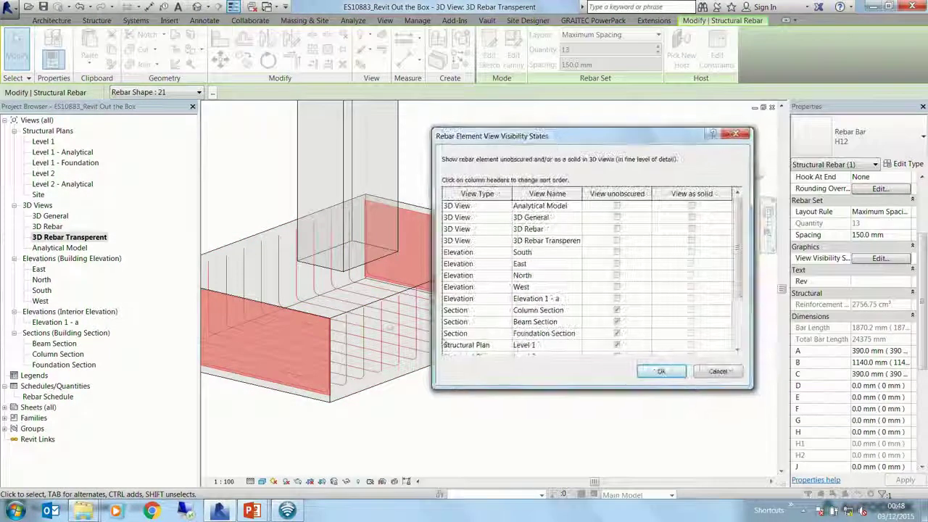
left_click(617, 241)
left_click(696, 247)
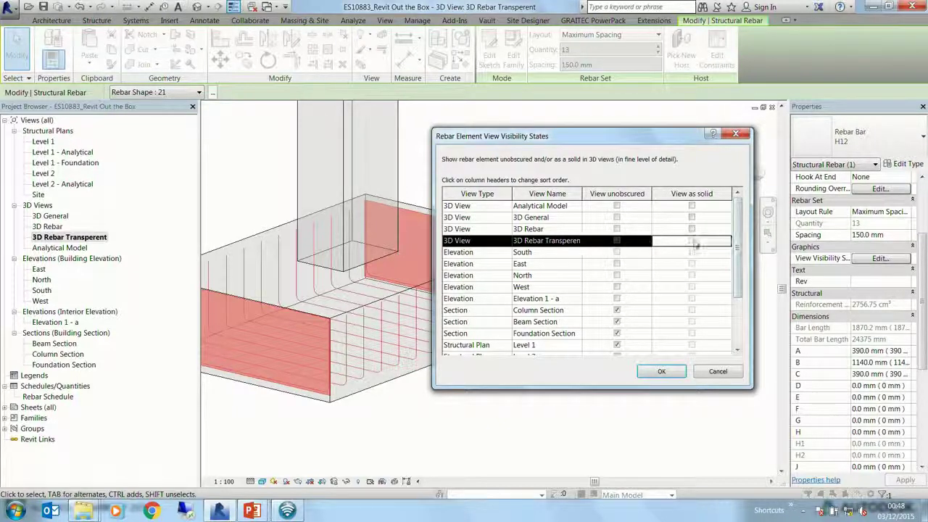
left_click(661, 372)
middle_click_drag(571, 380, 595, 413, "shift")
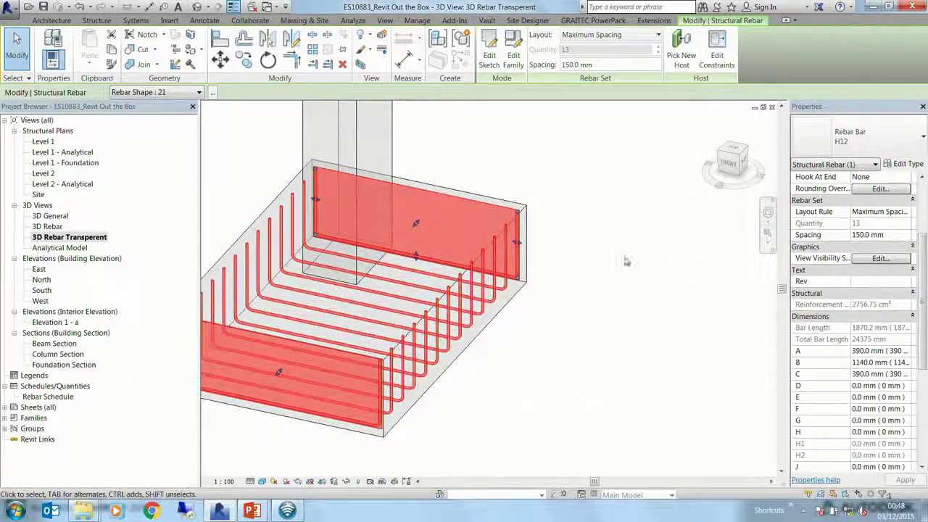
scroll(743, 283, "down", 1)
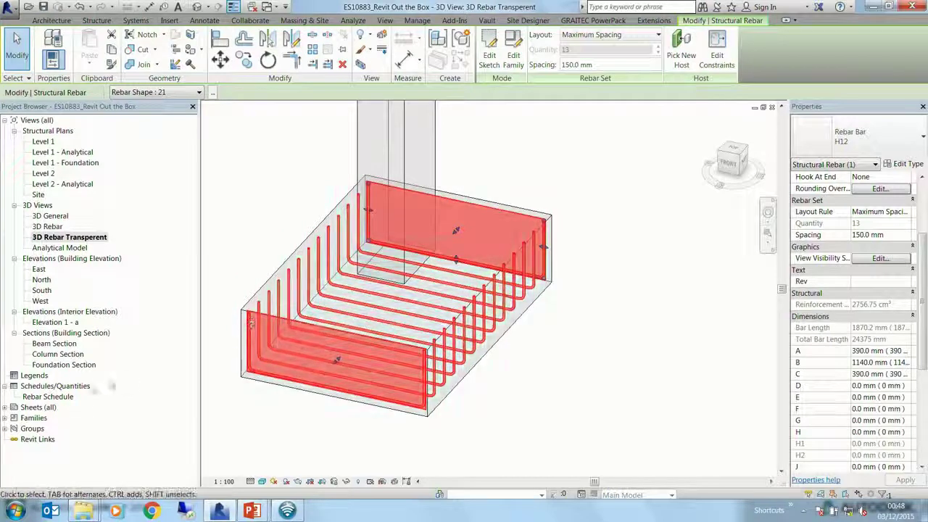
Step: Check the footing's bars in the Rebar Schedule and close the project without saving changes
double_click(58, 396)
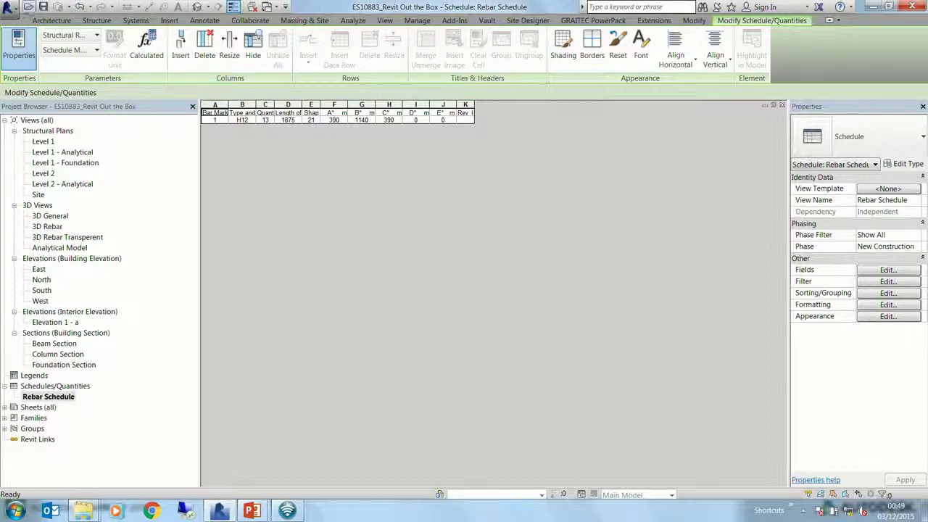
left_click(7, 6)
left_click(29, 348)
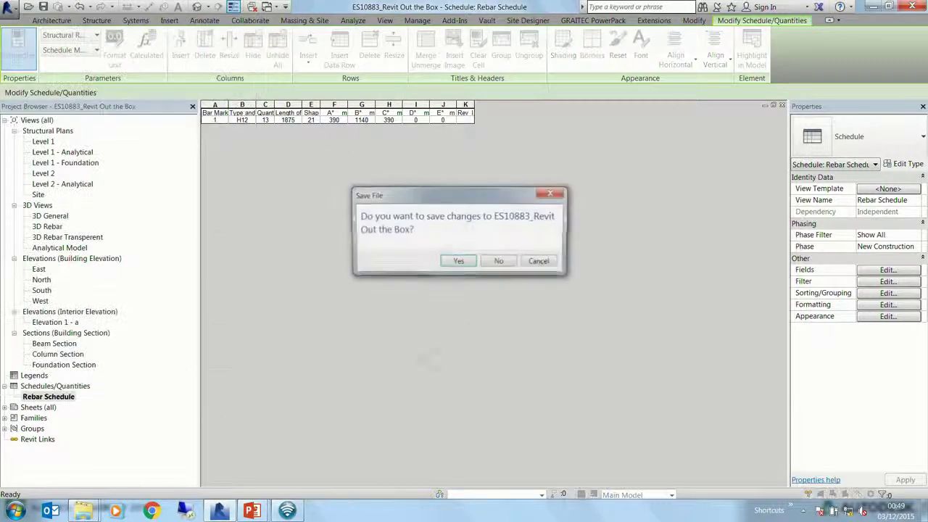
left_click(499, 262)
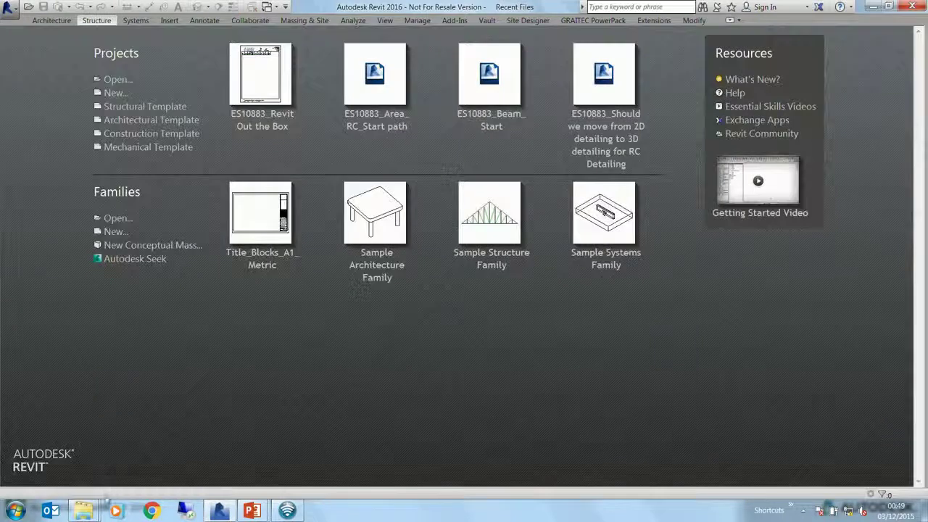
Step: Open the ES10883_PileCap_Start project from the ES1008_DataSet folder
mouse_move(96, 507)
left_click(76, 454)
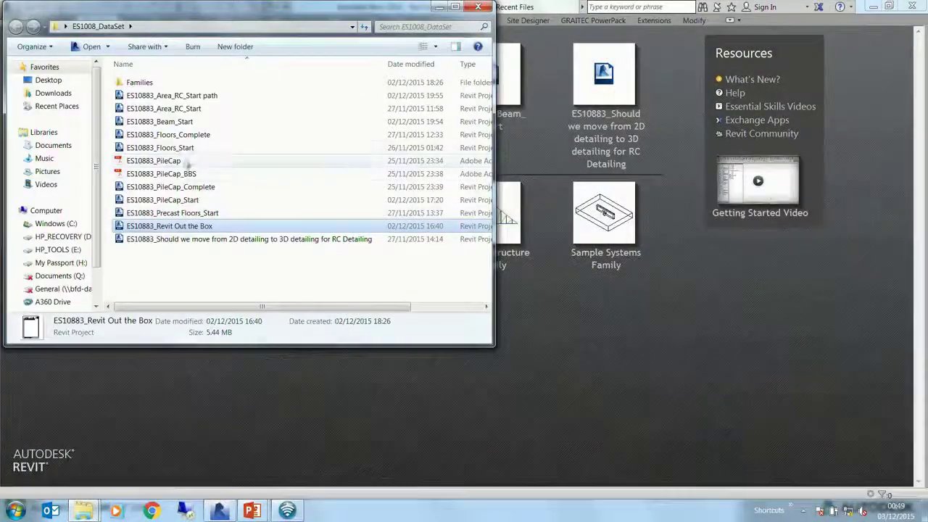
left_click(170, 200)
double_click(468, 201)
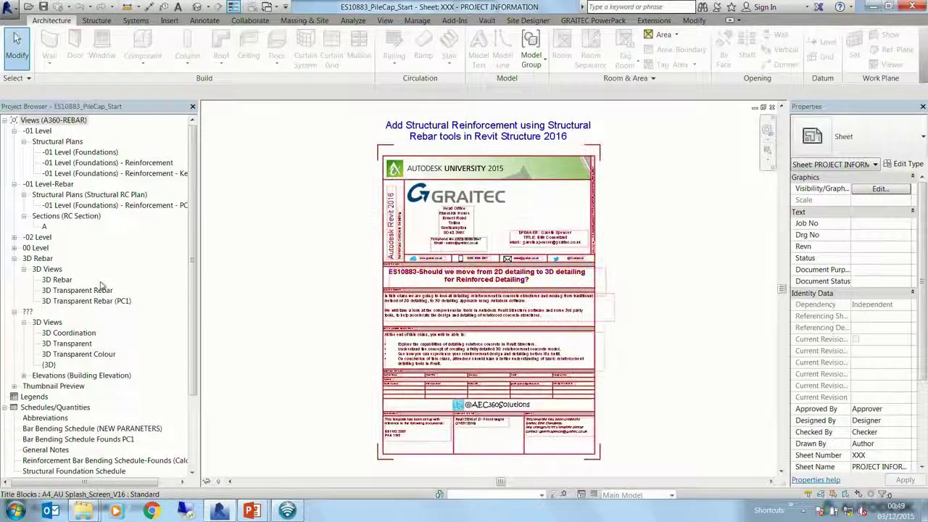
Step: Examine the pile caps in the -01 Level (Foundations) plan and the 3D Rebar and 3D Transparent Rebar views
double_click(90, 153)
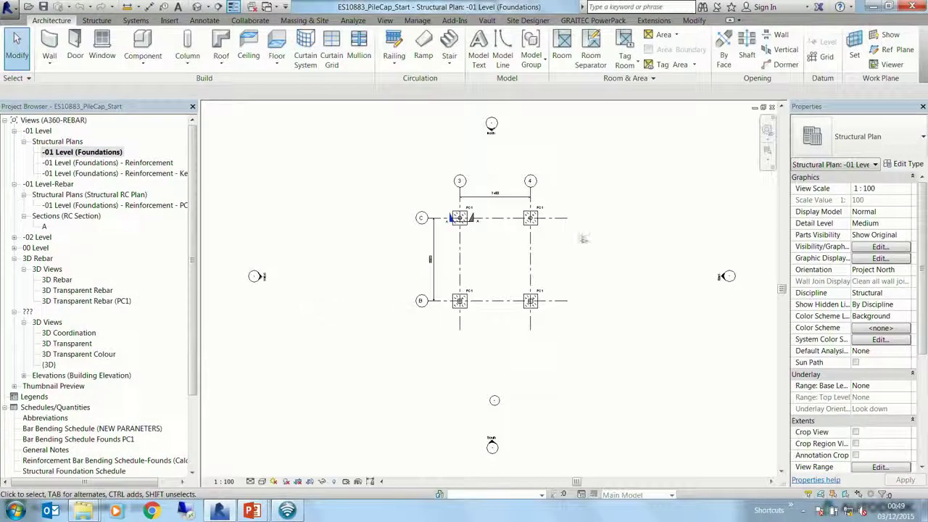
scroll(518, 234, "up", 2)
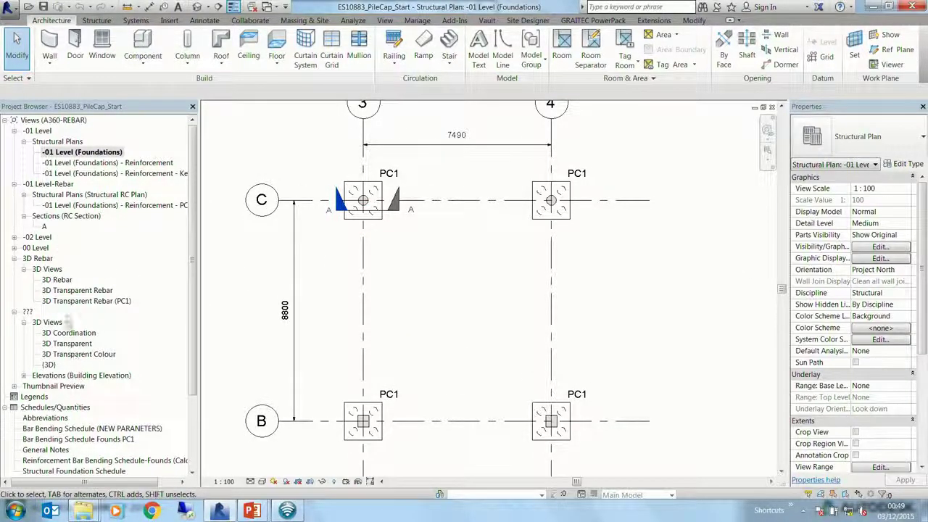
double_click(61, 281)
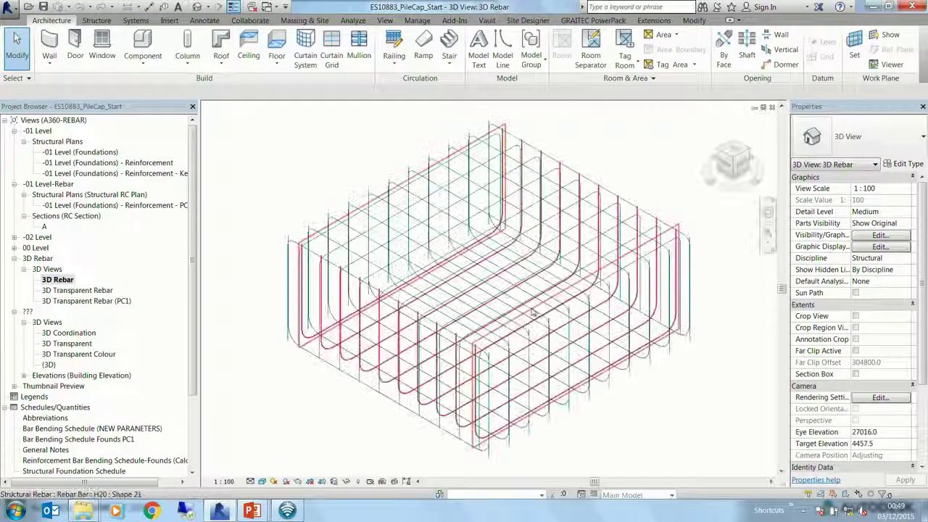
double_click(81, 290)
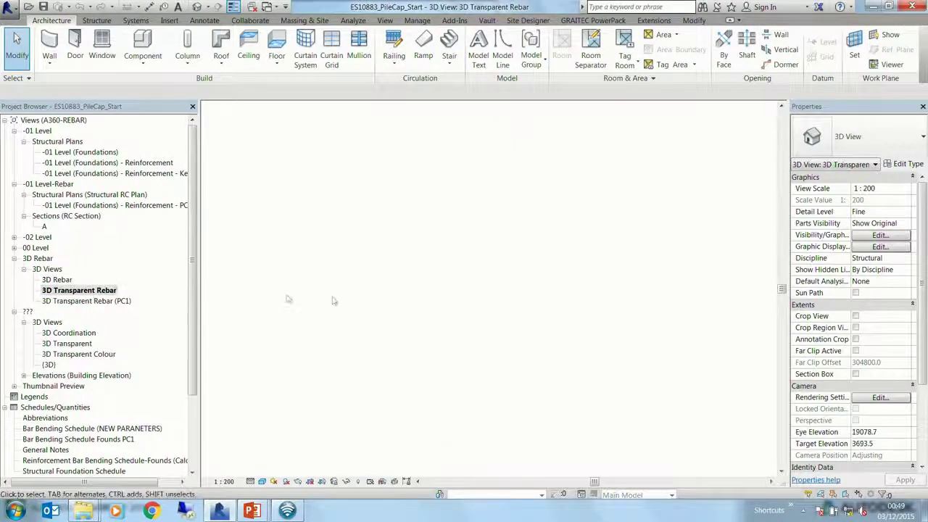
scroll(540, 240, "up", 10)
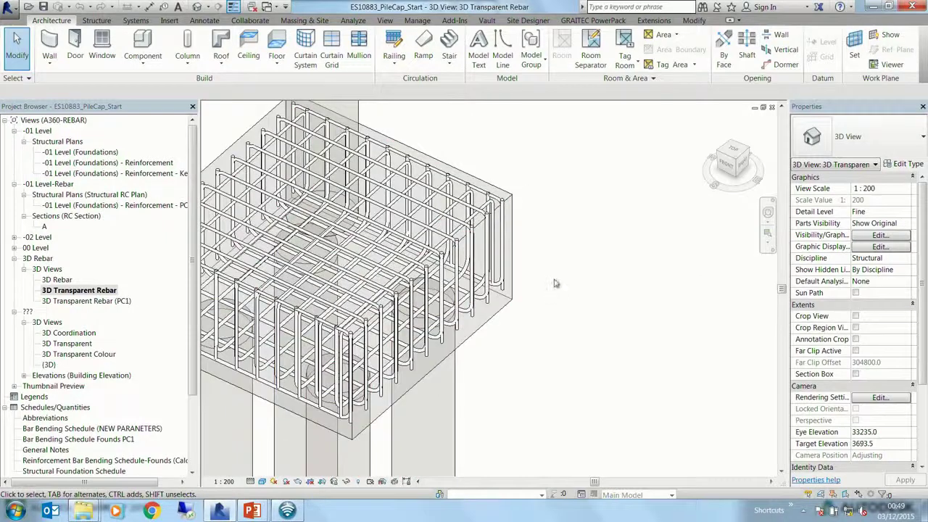
scroll(435, 218, "down", 5)
scroll(435, 240, "down", 5)
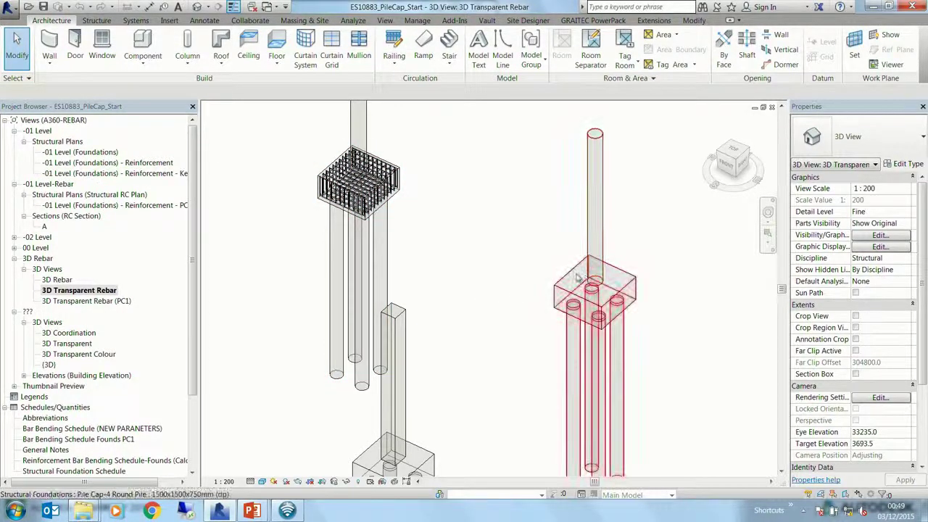
Step: Draw a section through the unreinforced pile cap at grid C/4 in the -01 Level (Foundations) plan
left_click(617, 291)
middle_click_drag(672, 304, 585, 283)
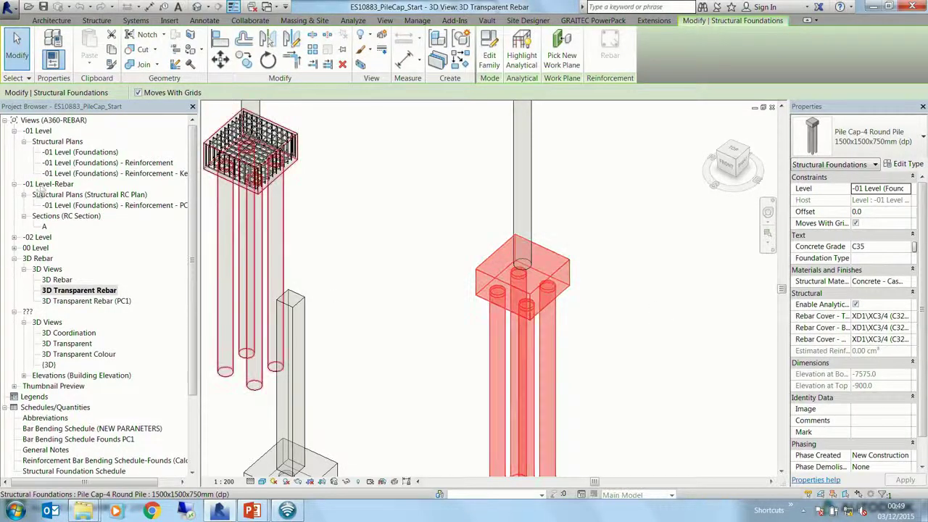
double_click(107, 154)
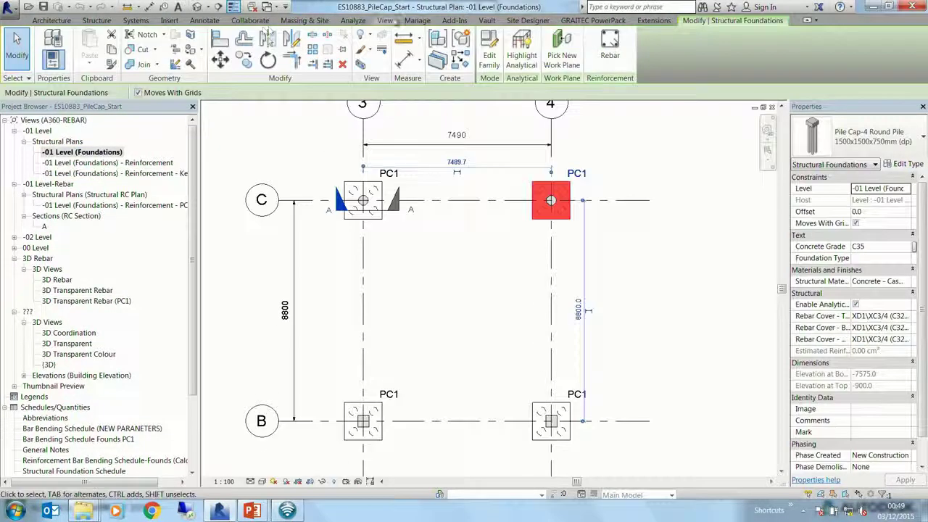
left_click(385, 20)
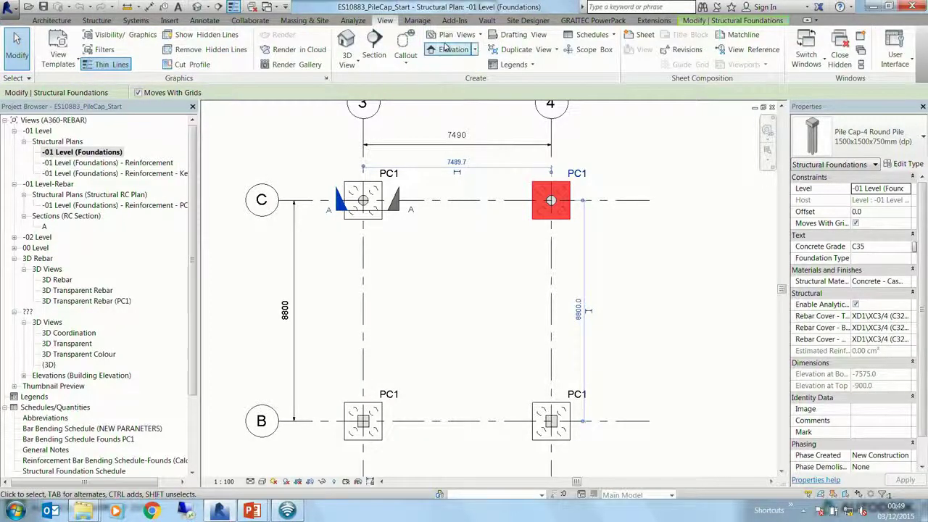
left_click(374, 44)
scroll(548, 202, "up", 4)
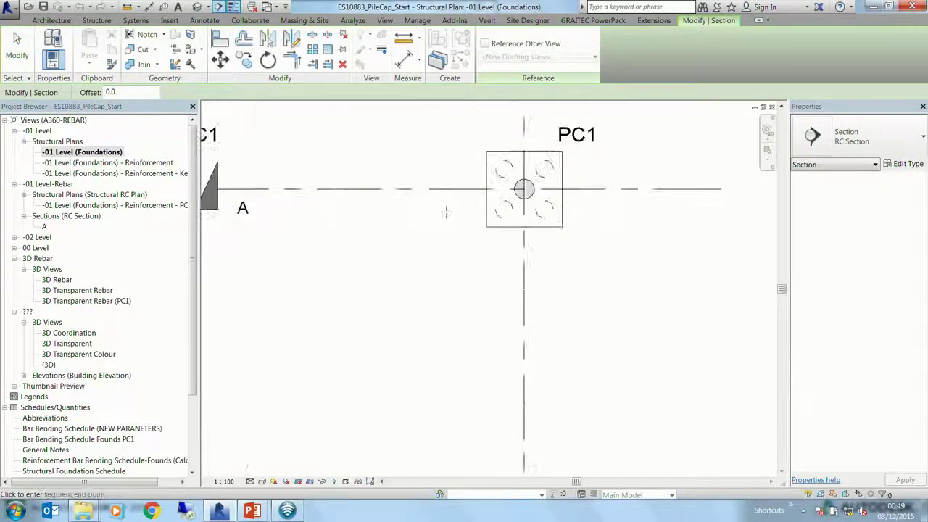
left_click(445, 209)
left_click(599, 212)
middle_click_drag(507, 218, 500, 337)
key("Escape")
key("Escape")
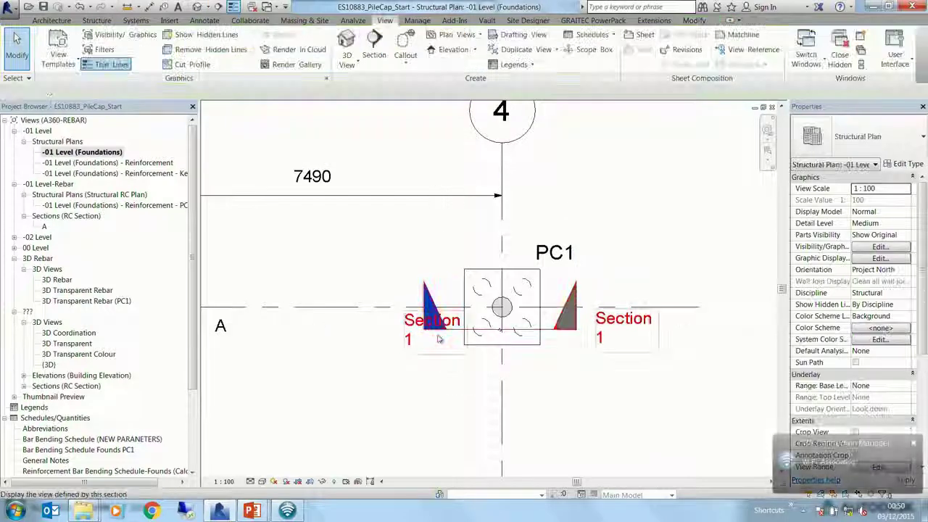
Step: Open the new section view of the pile cap and set its view scale to 1:25
double_click(435, 335)
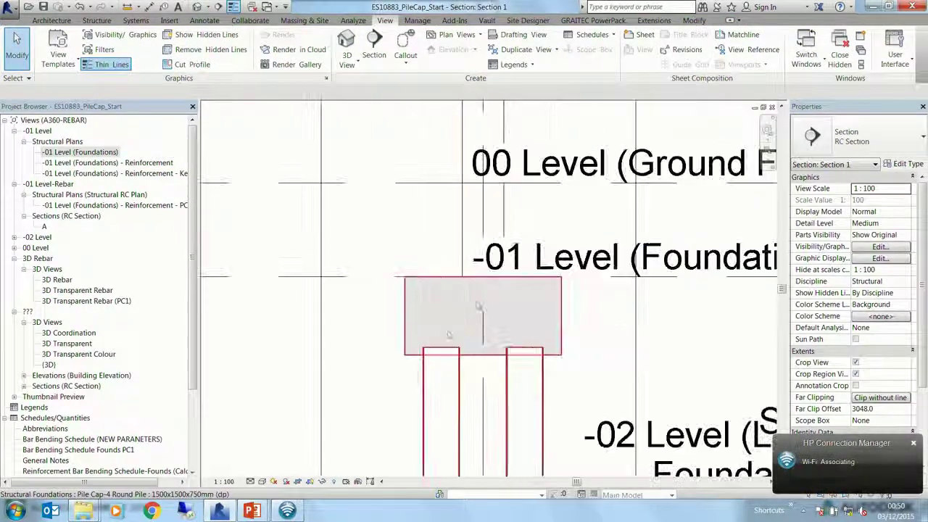
left_click(224, 482)
left_click(228, 389)
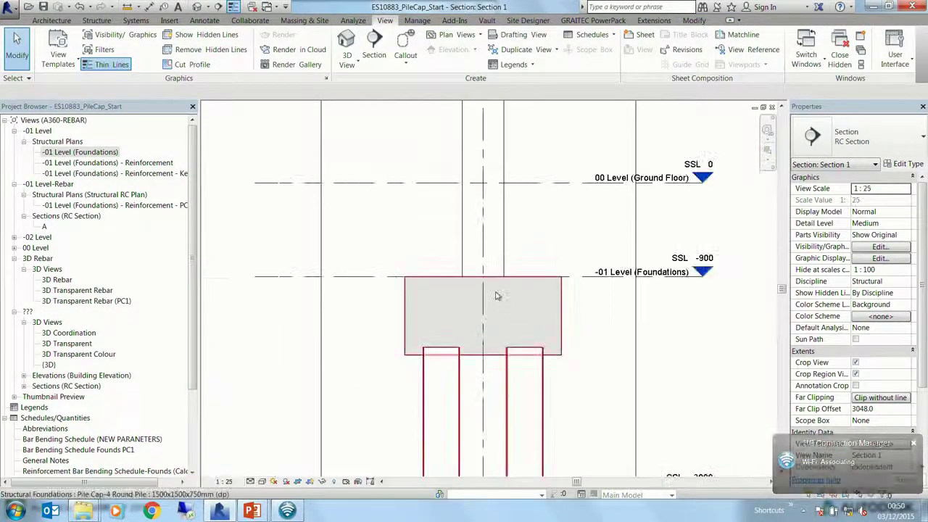
Step: Place a single H20 shape 51 bar in the pile cap on the current work plane, parallel to the work plane
left_click(524, 314)
left_click(610, 45)
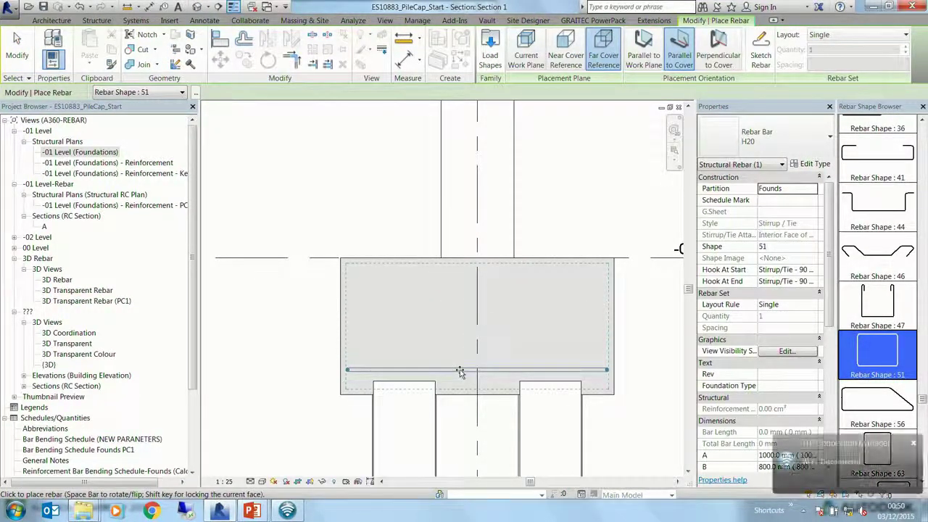
left_click(526, 55)
left_click(644, 55)
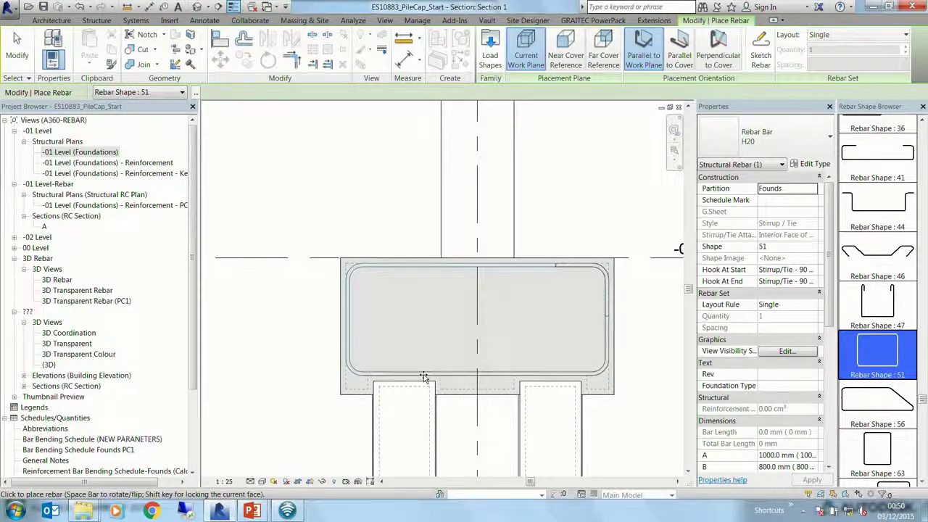
left_click(472, 386)
key("Escape")
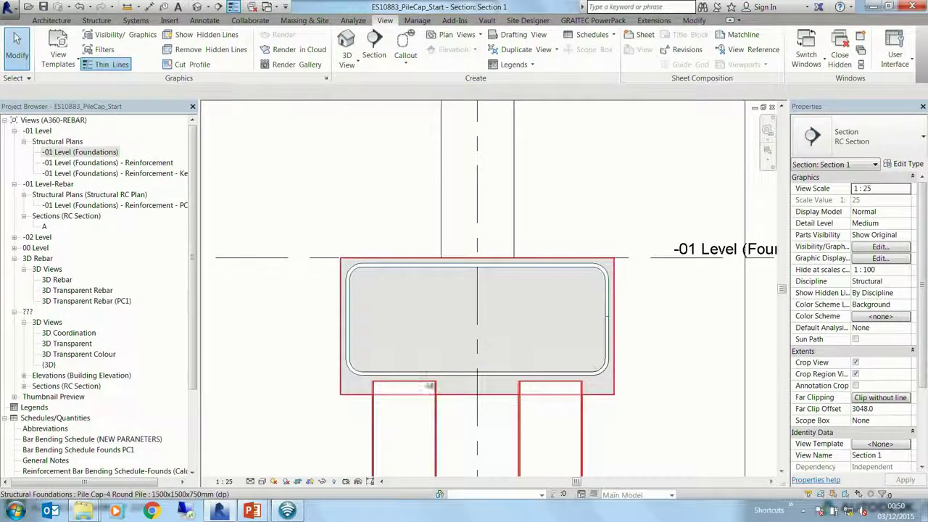
Step: Try shortening the shape 51 bar by stretching its right vertical leg inward within the pile cap
scroll(425, 383, "up", 1)
left_click(624, 395)
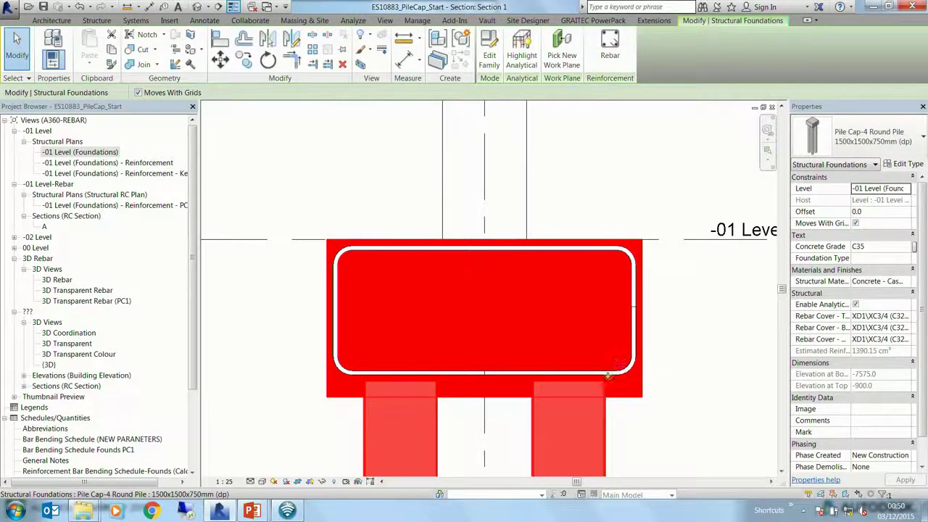
key("Escape")
left_click(601, 378)
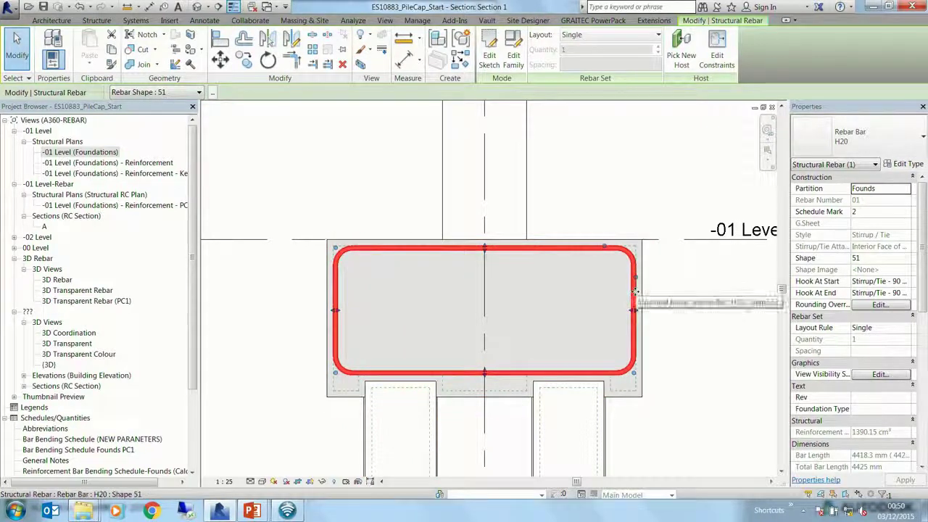
left_click_drag(635, 292, 540, 322)
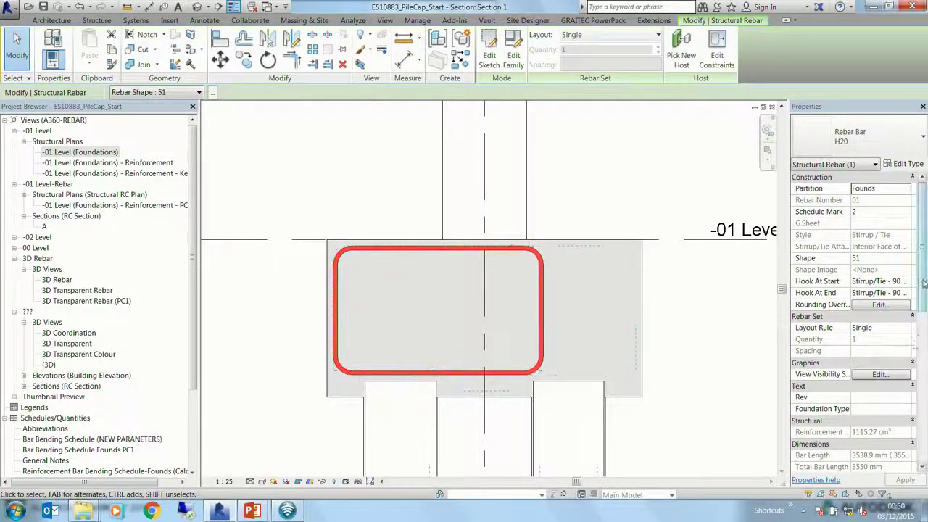
scroll(924, 285, "down", 5)
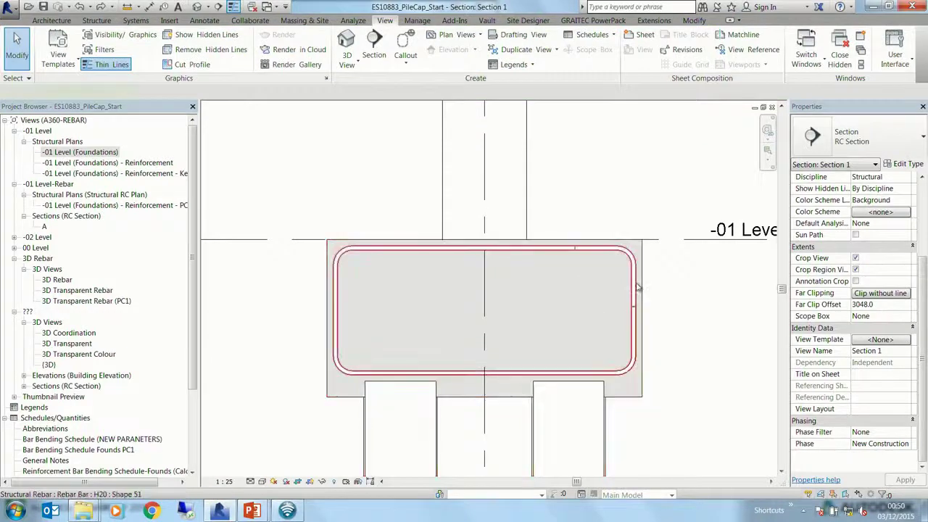
Step: Open the shape 51 bar's constraints and examine the targets of Bar Segments 1 to 4
left_click(636, 289)
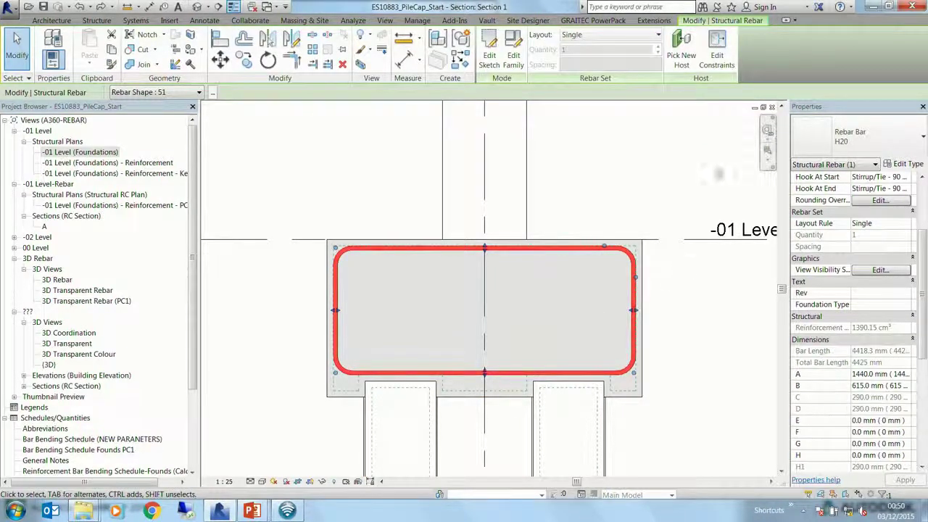
left_click(717, 54)
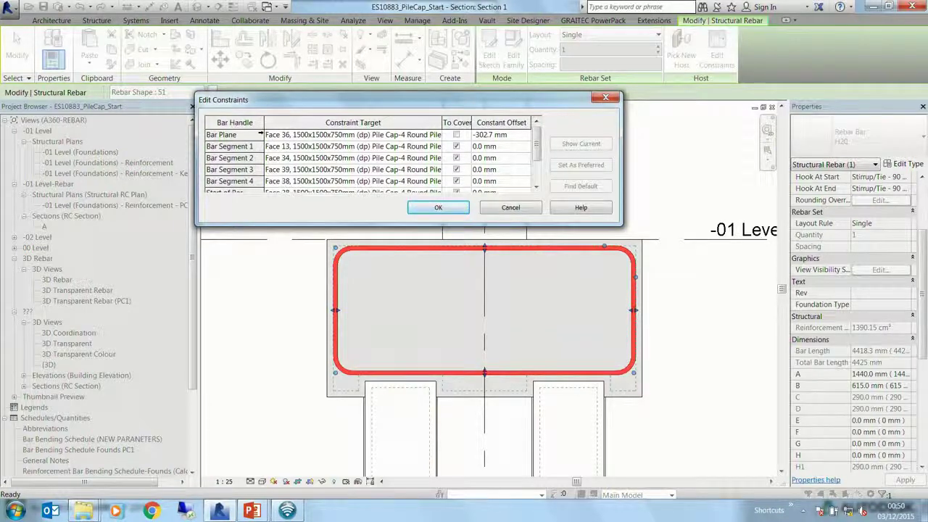
left_click(250, 146)
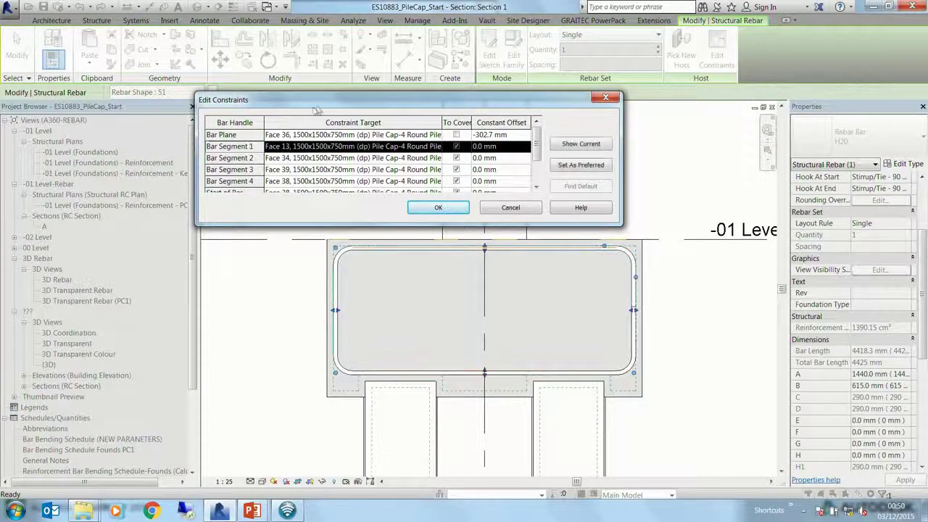
left_click_drag(338, 108, 286, 51)
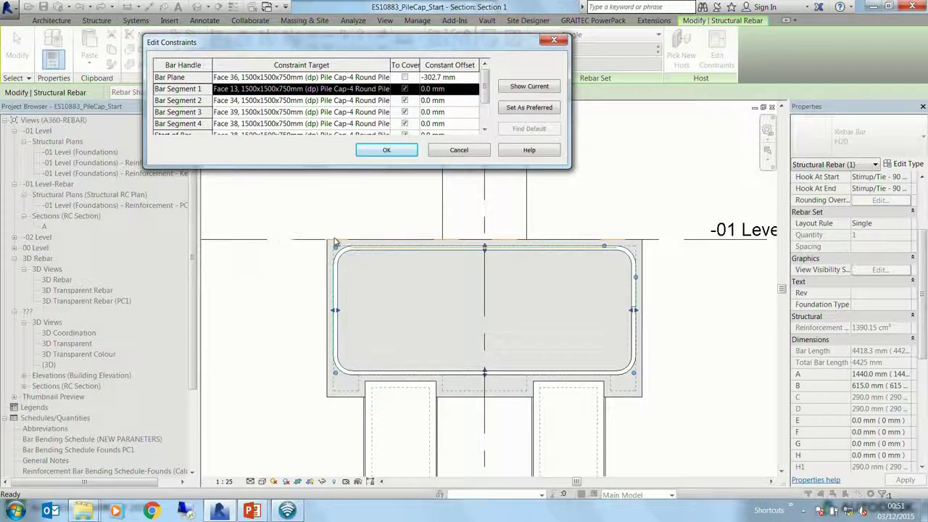
left_click(185, 101)
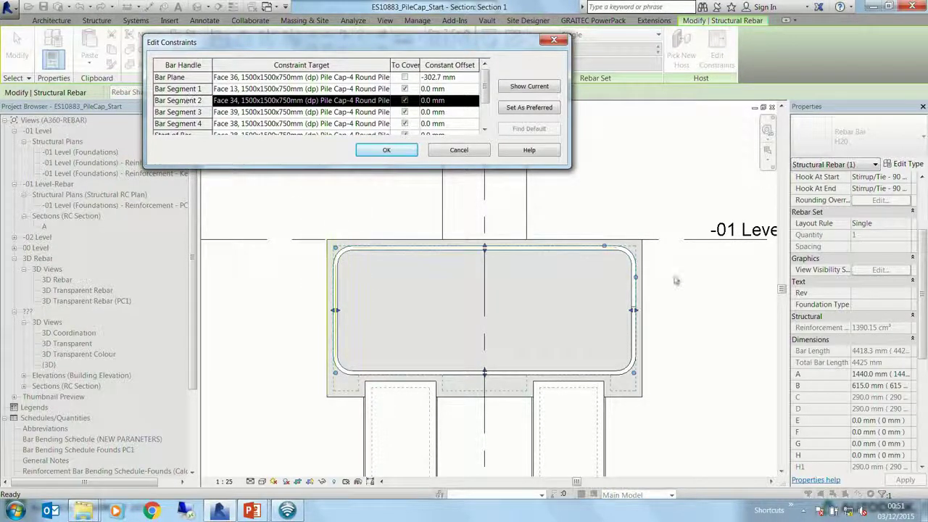
left_click(205, 114)
left_click(196, 124)
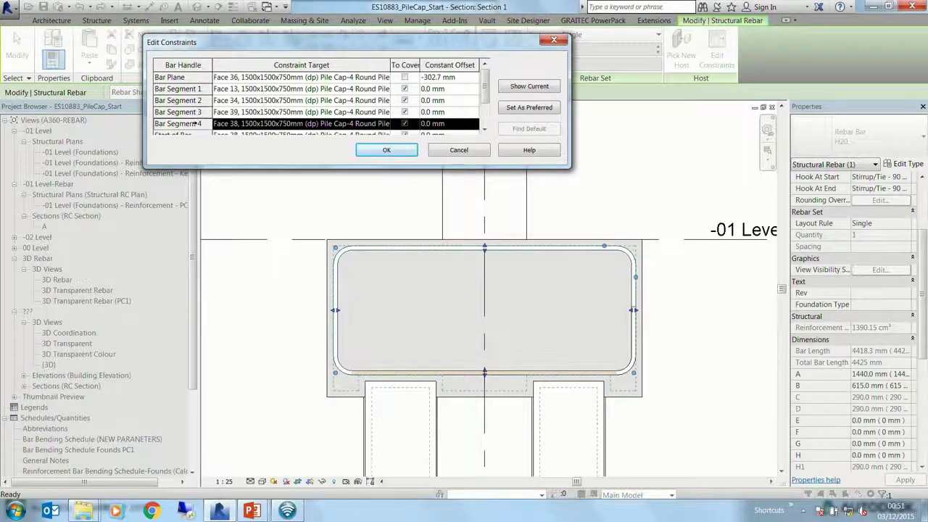
Step: Try a constant offset of 50 mm for Bar Segment 4 and set it as preferred
left_click(449, 123)
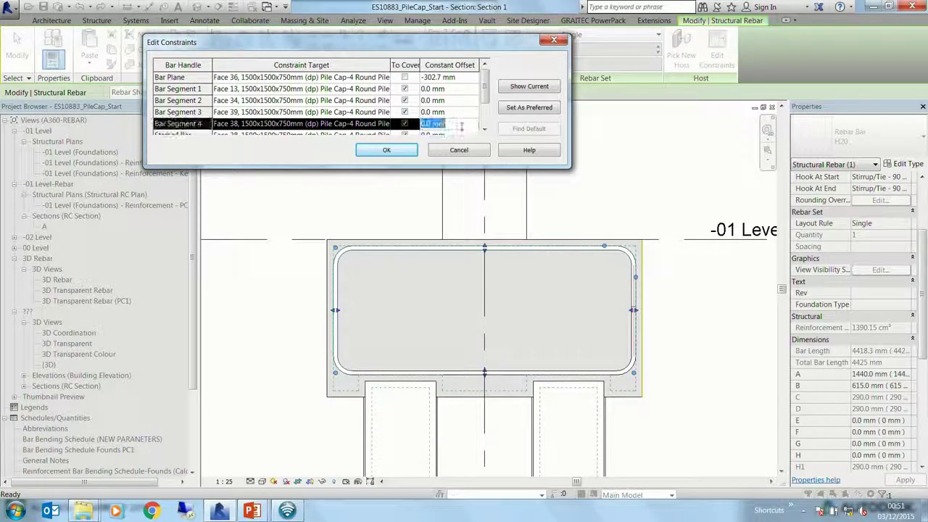
type("50")
left_click(537, 108)
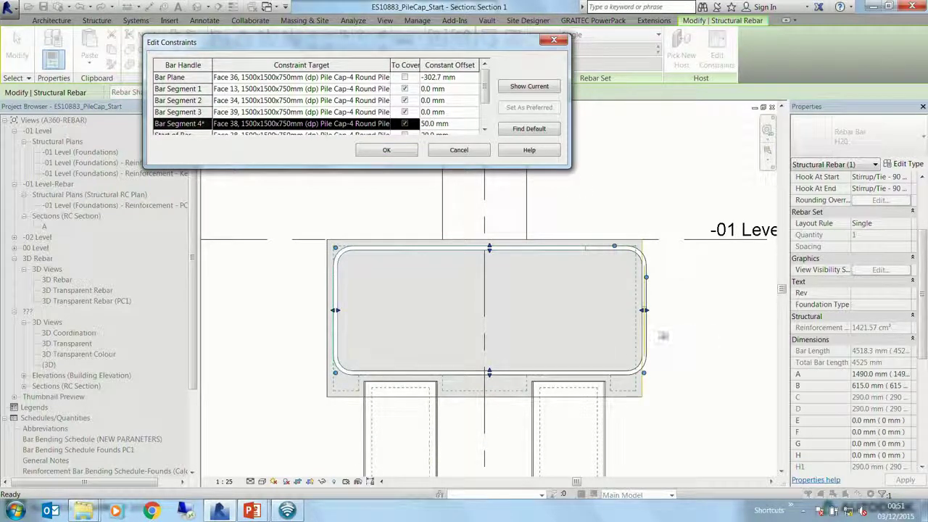
Step: Set Bar Segment 4's constant offset to -50 mm, make it preferred and accept the constraints
left_click(463, 122)
type("-50")
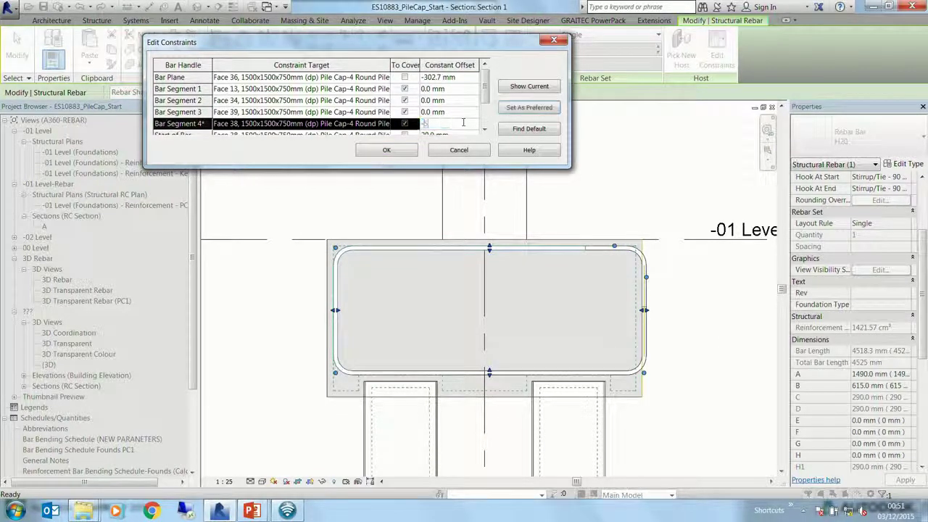
left_click(529, 107)
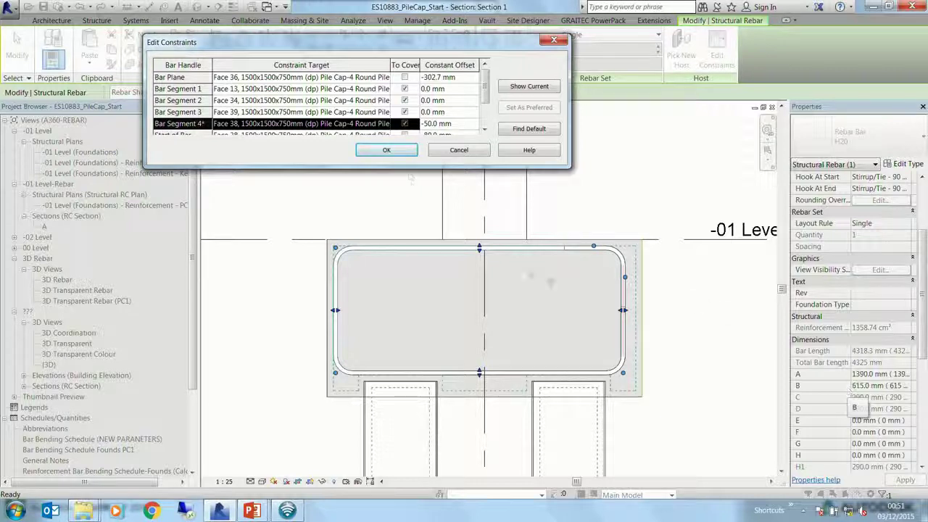
left_click(386, 149)
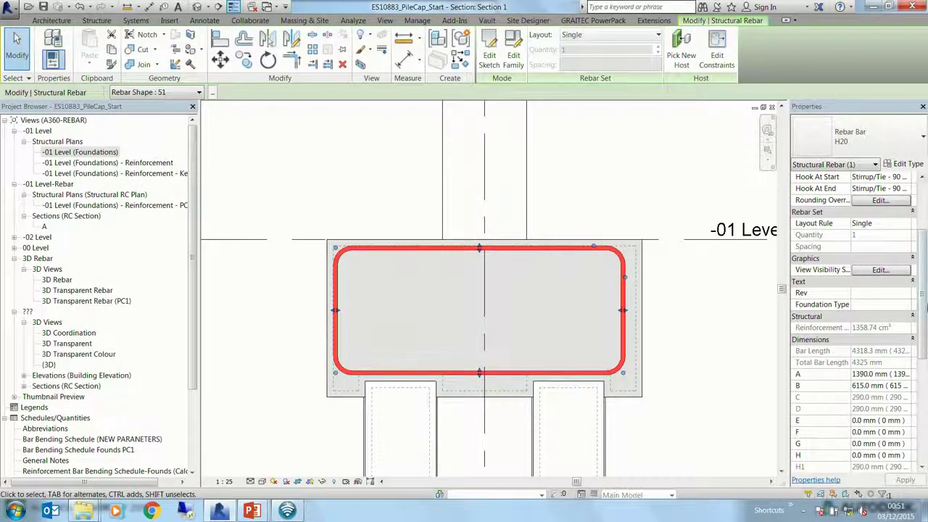
Step: Rename the Founds partition to PC2 in the reinforcement numbering settings and apply the change
left_click_drag(925, 308, 925, 203)
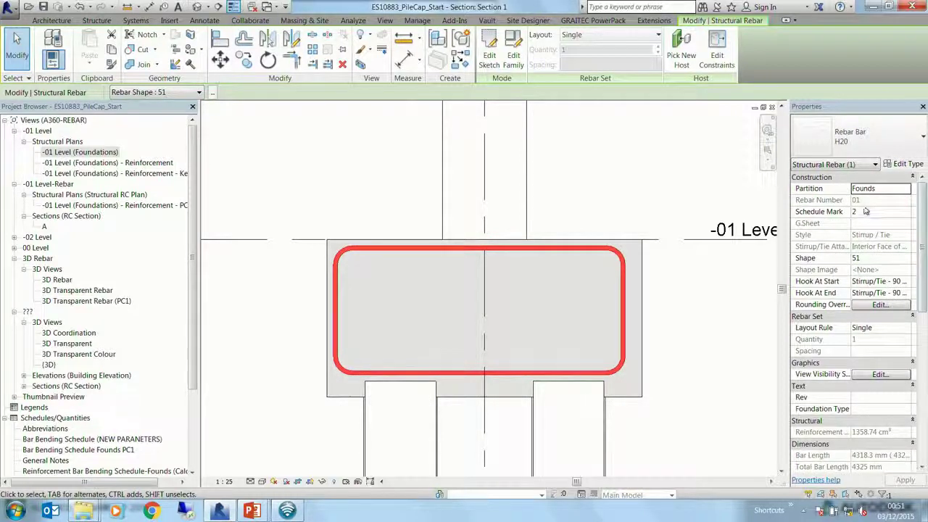
left_click(96, 20)
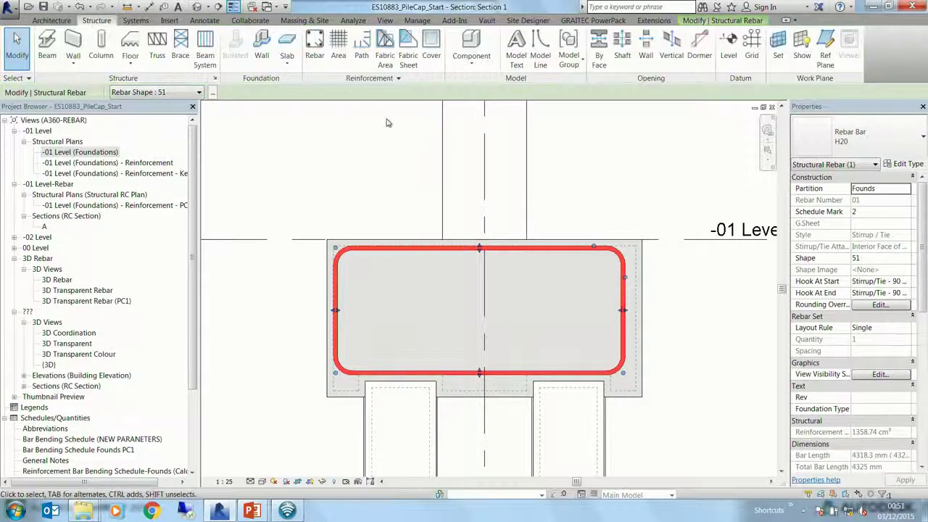
left_click(373, 78)
left_click(352, 122)
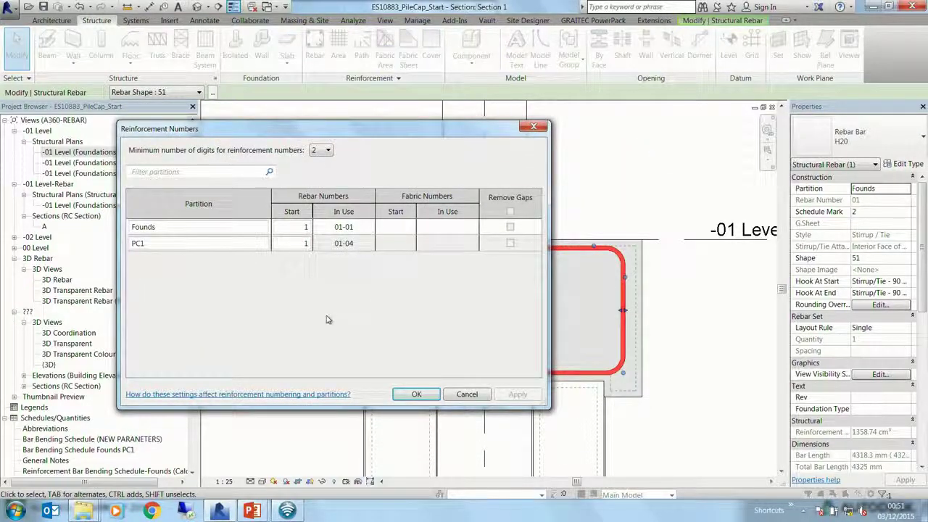
left_click(165, 227)
double_click(165, 227)
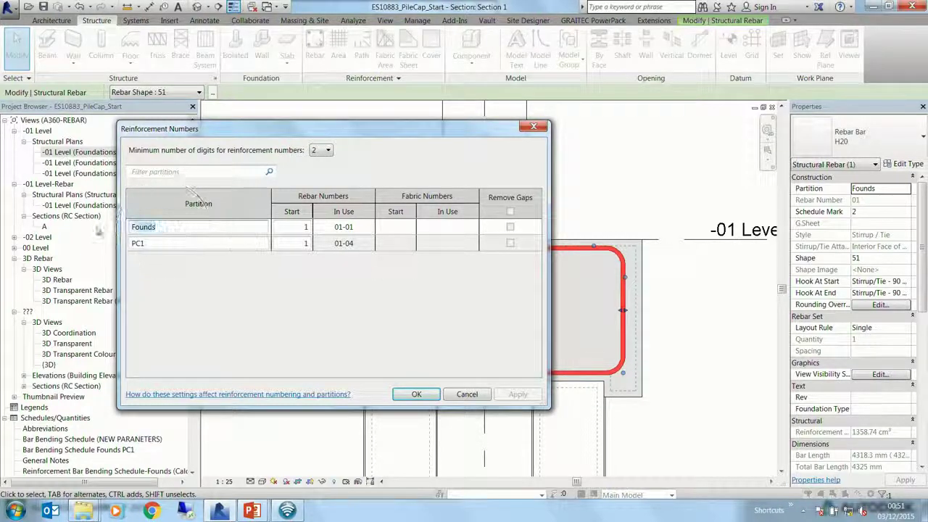
type("FC2")
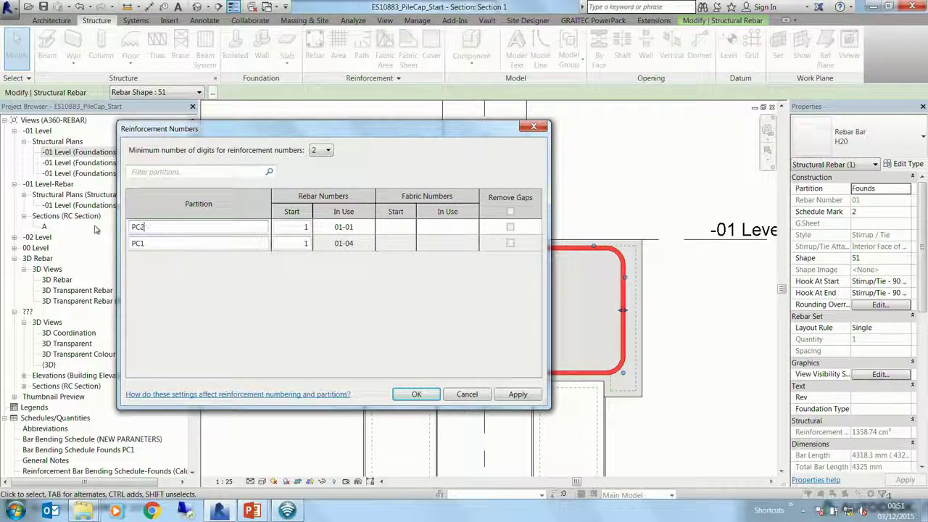
left_click(517, 395)
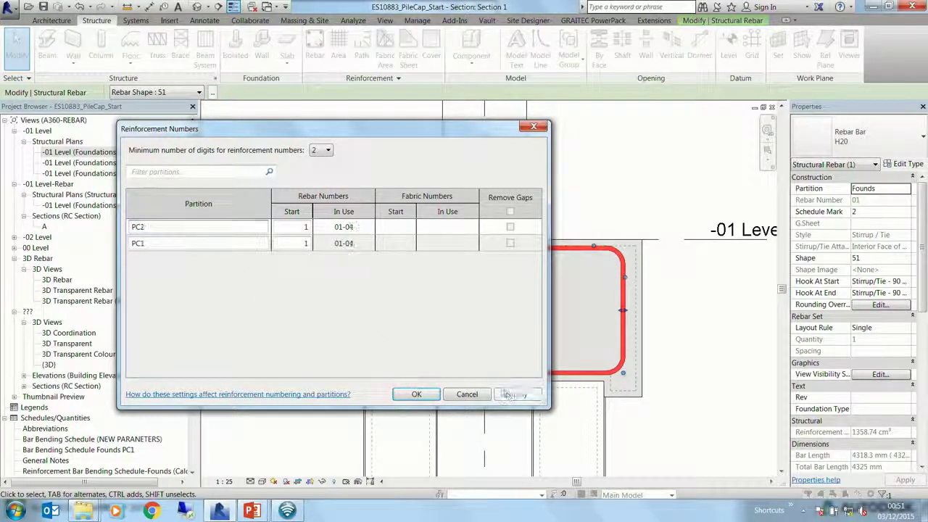
left_click(416, 393)
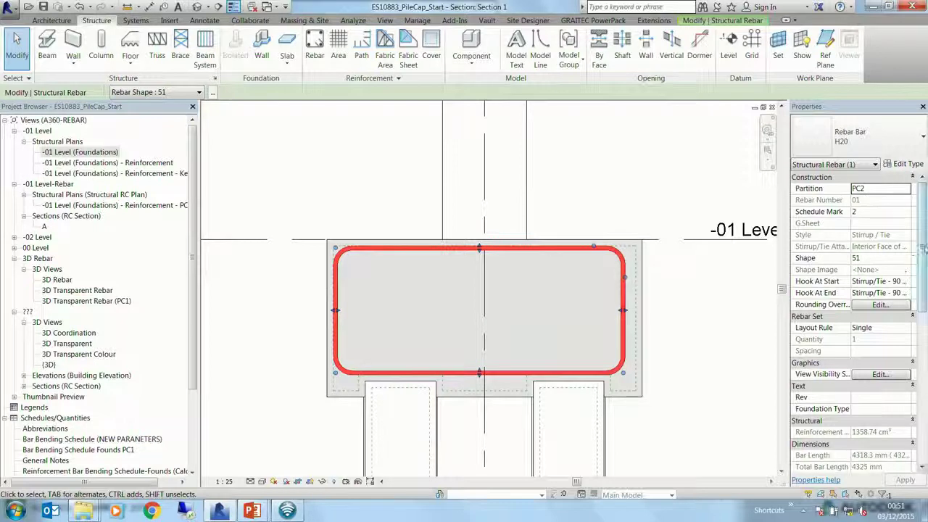
Step: Check the bar's properties and its entry in the Bar Bending Schedule (NEW PARANETERS), returning to the Section 1 view
left_click_drag(923, 248, 925, 392)
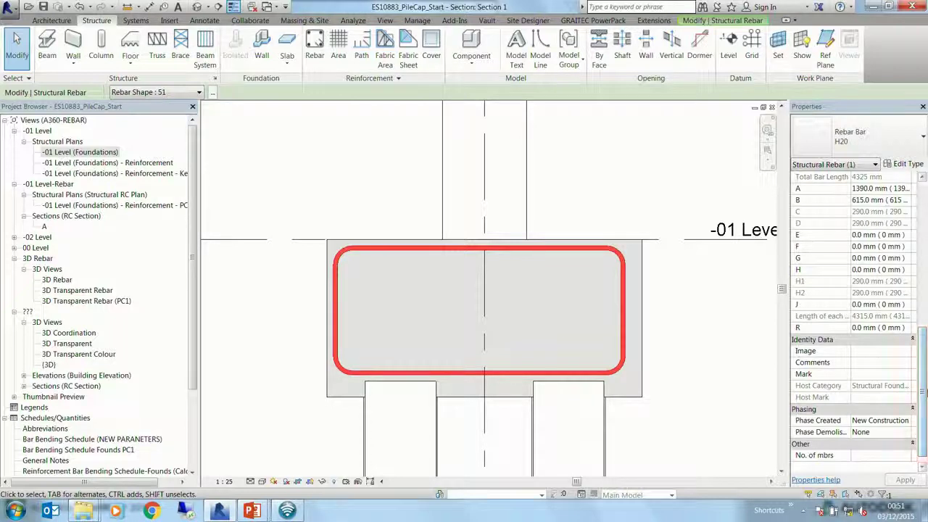
scroll(196, 380, "down", 3)
left_click(145, 375)
double_click(145, 376)
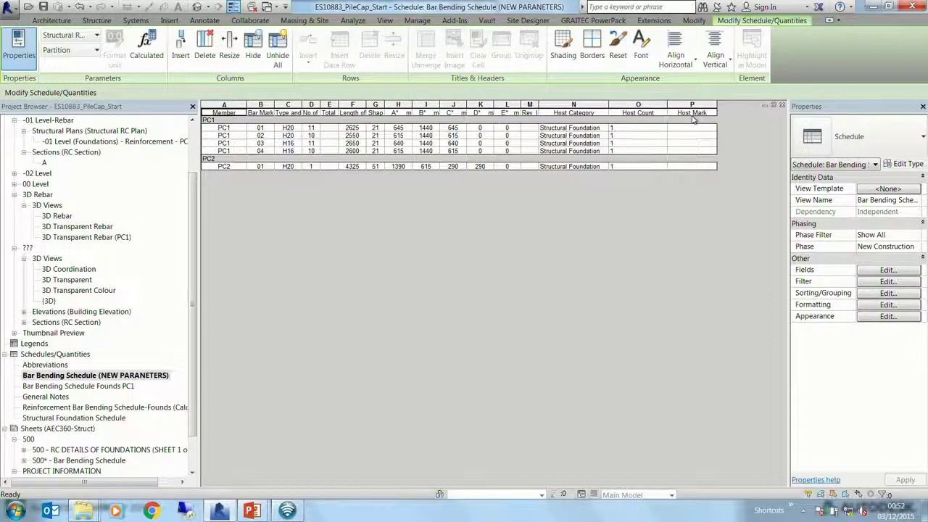
key("ctrl+Tab")
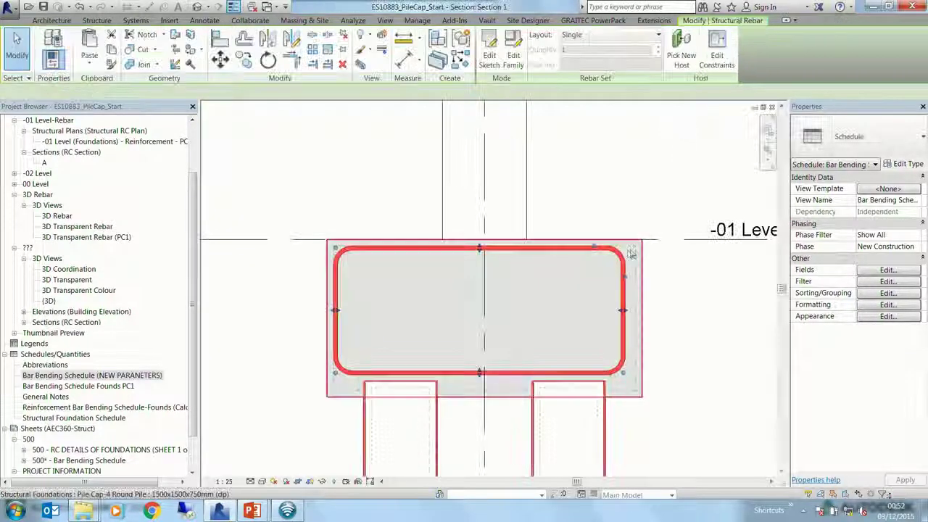
Step: Set the Mark of the pile cap in the Section 1 view to PC02
left_click(640, 263)
left_click(641, 262)
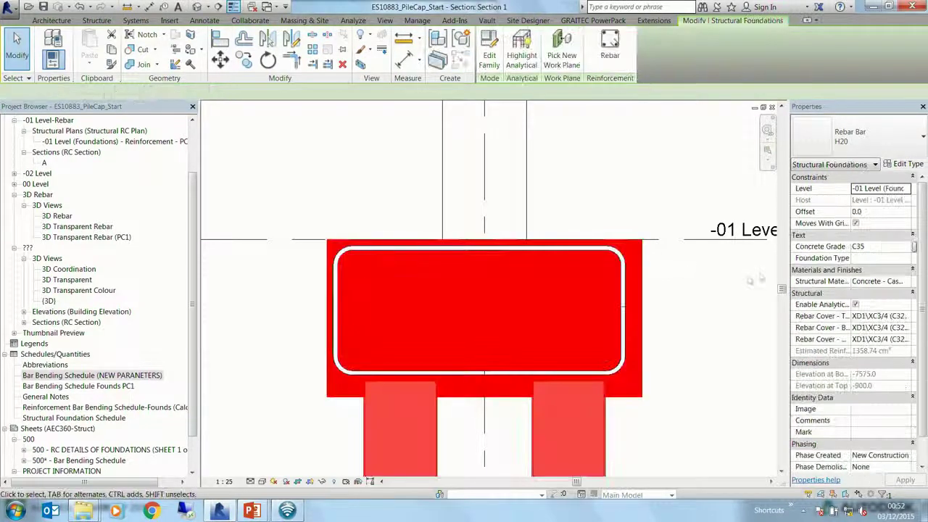
left_click(865, 410)
type("PC02")
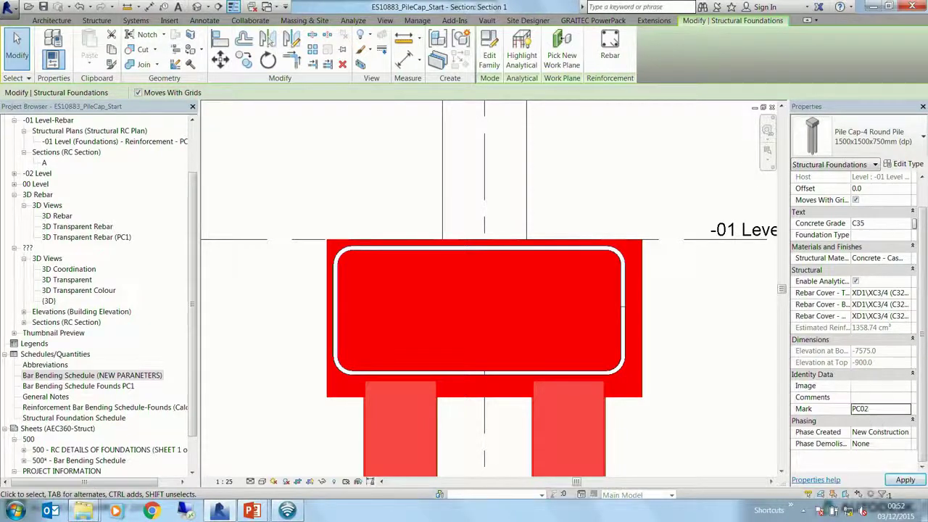
left_click(893, 495)
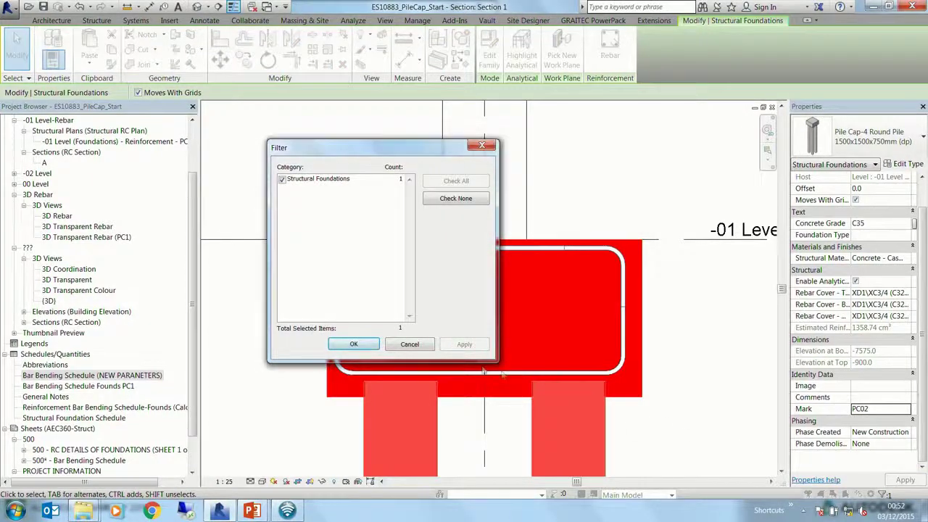
left_click(371, 347)
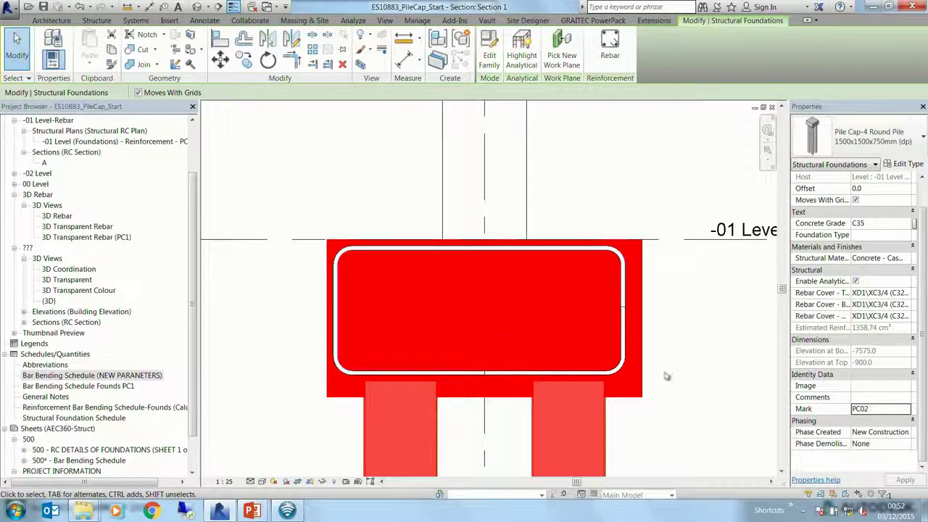
left_click(675, 334)
Step: Check the stirrup's partition, then its entries in the NEW PARANETERS and Founds PC1 bar bending schedules
left_click(624, 312)
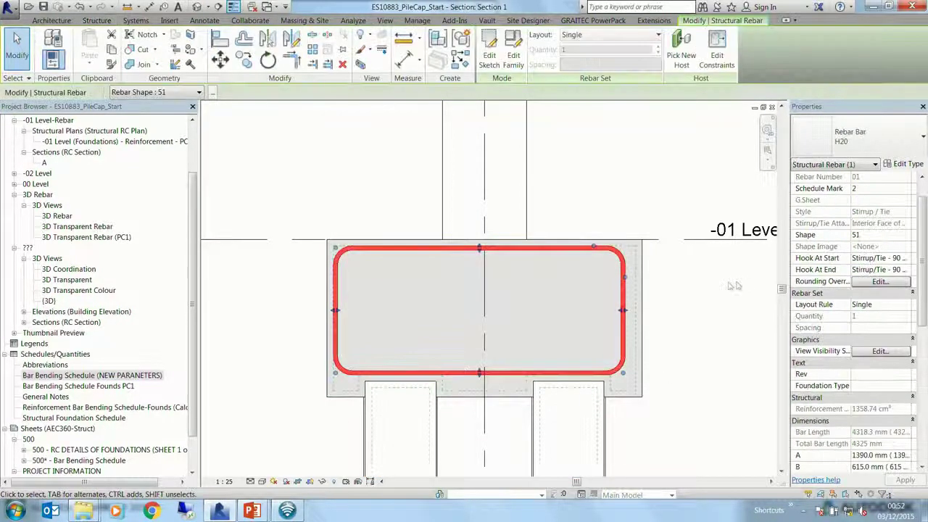
scroll(922, 240, "up", 1)
left_click(877, 188)
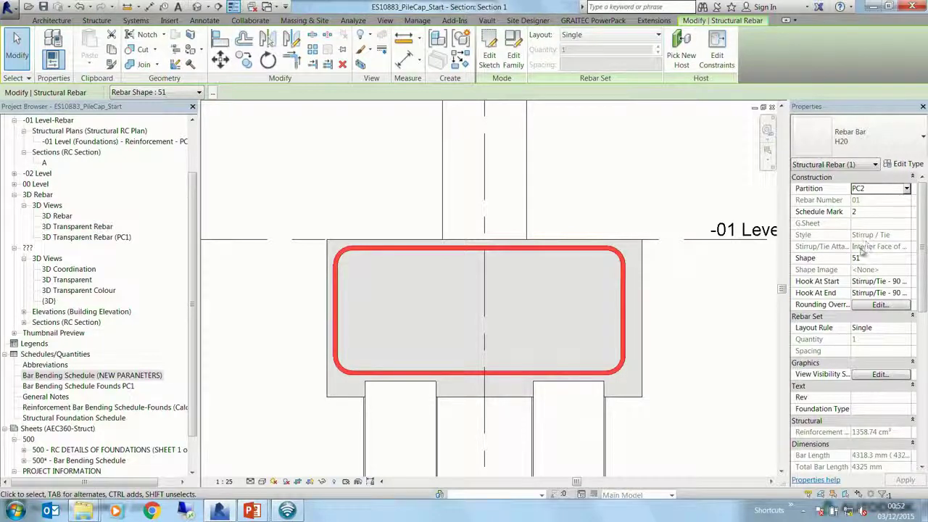
double_click(93, 375)
left_click(675, 171)
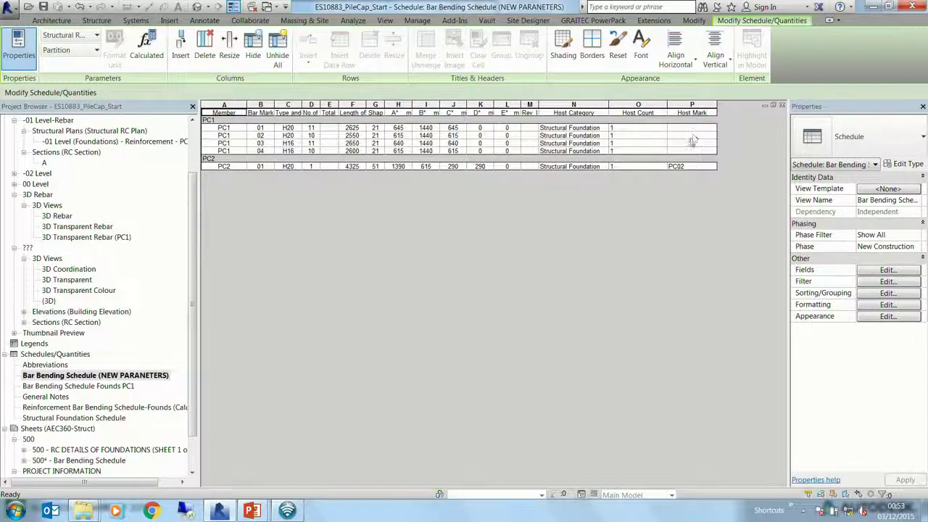
double_click(128, 387)
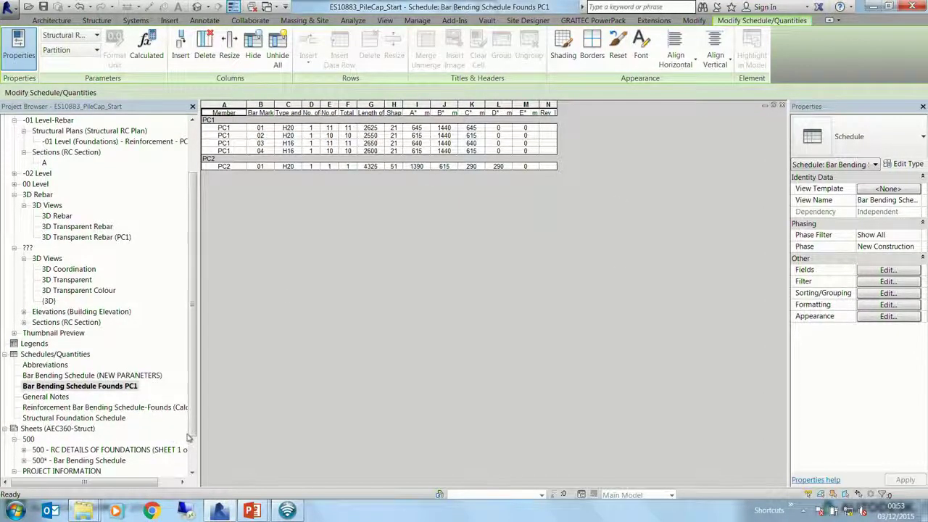
Step: Open the sheet 500 - RC DETAILS OF FOUNDATIONS and examine the Pile Cap (PC1) plan detail
left_click_drag(193, 433, 196, 487)
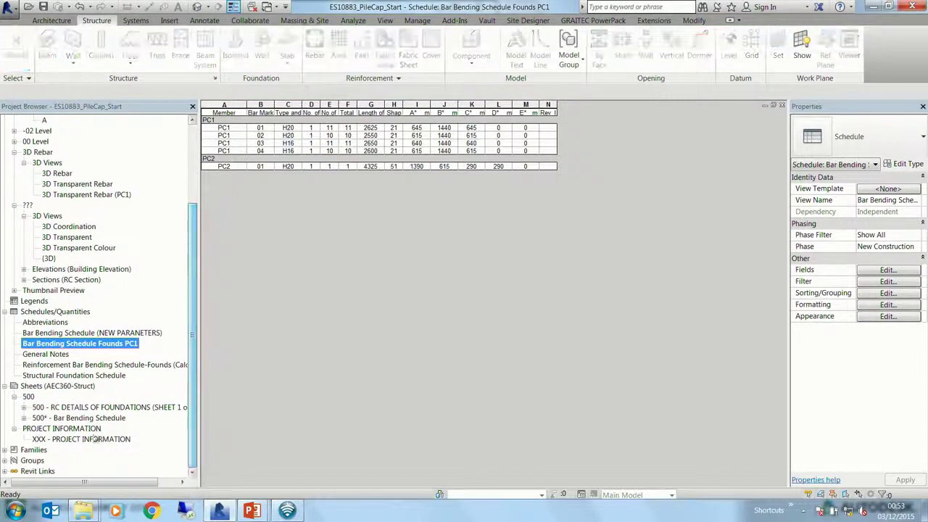
double_click(80, 407)
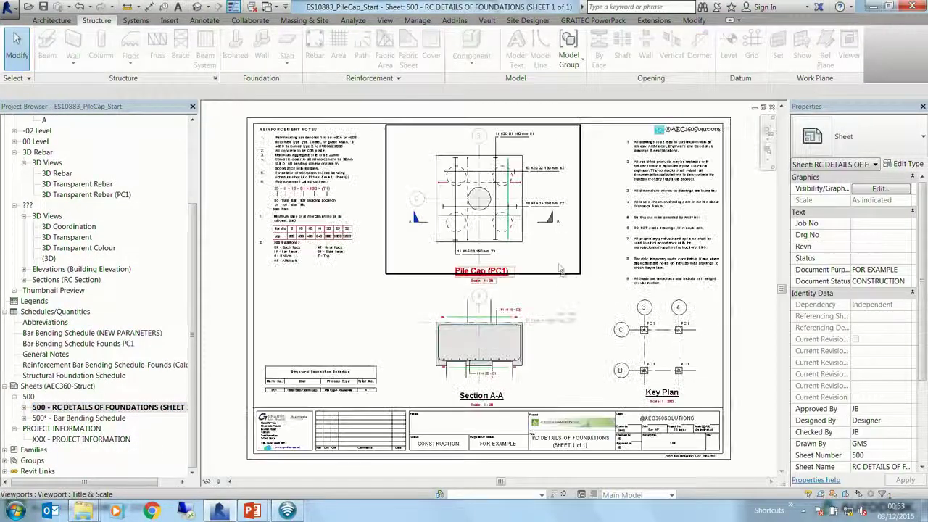
scroll(584, 190, "up", 3)
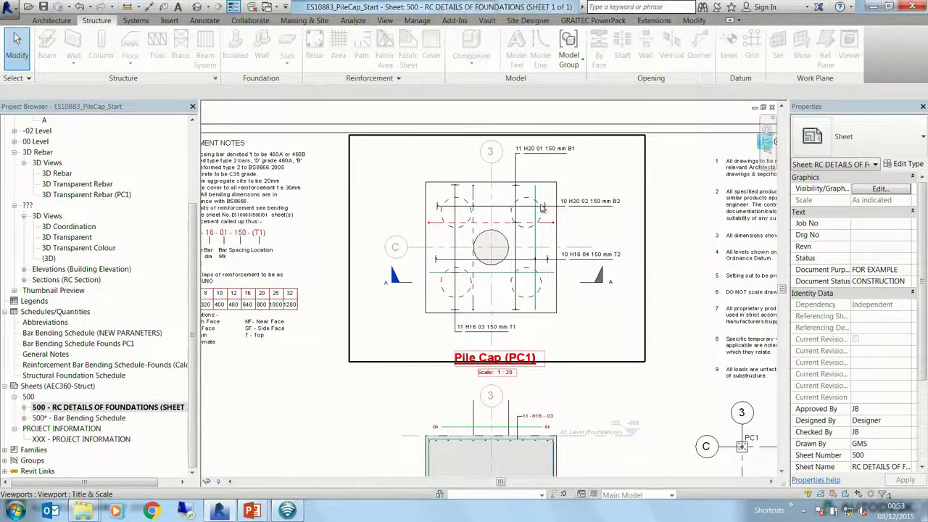
scroll(542, 209, "up", 2)
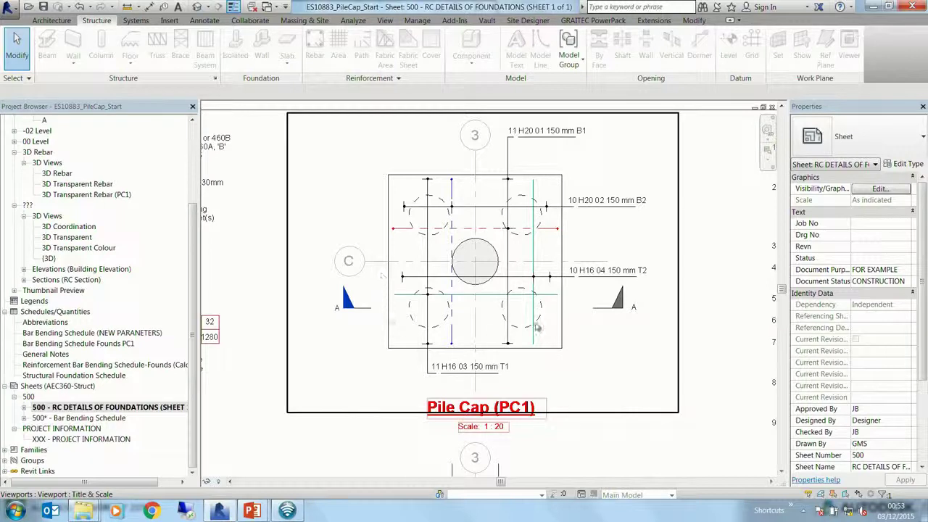
scroll(108, 160, "up", 3)
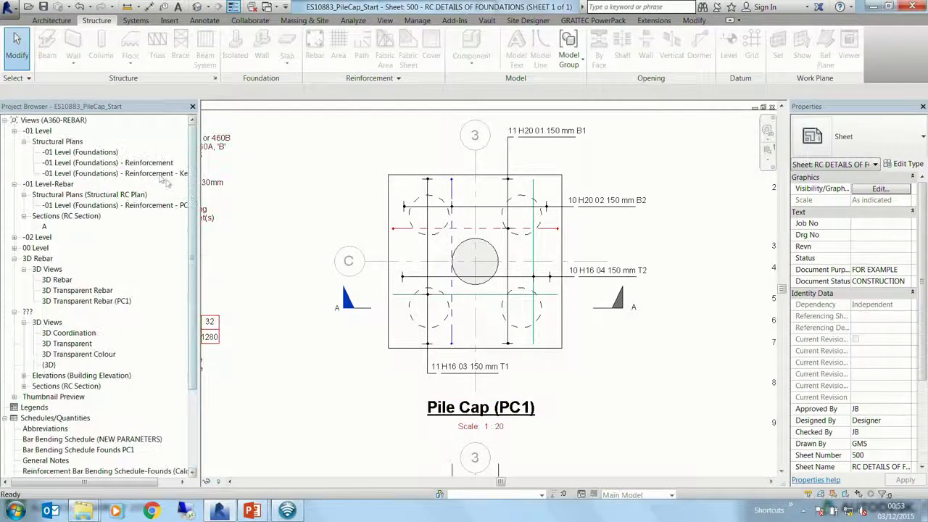
Step: Examine the pile cap at grid 4 in the -01 Level (Foundations) plan
double_click(108, 153)
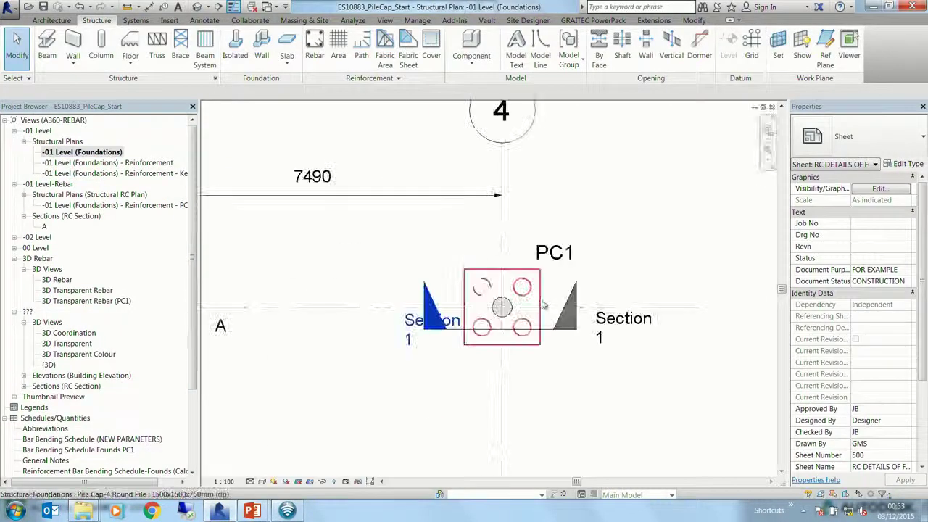
scroll(559, 294, "up", 3)
scroll(559, 295, "up", 1)
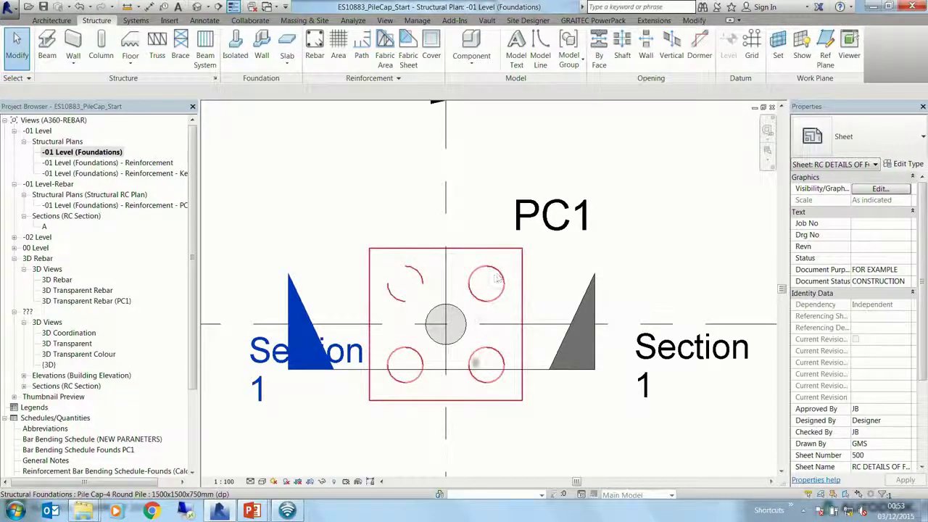
scroll(447, 373, "down", 3)
Step: Open the -01 Level (Foundations) - Reinforcement plan and try to window-select the pile cap at grid 4
double_click(109, 163)
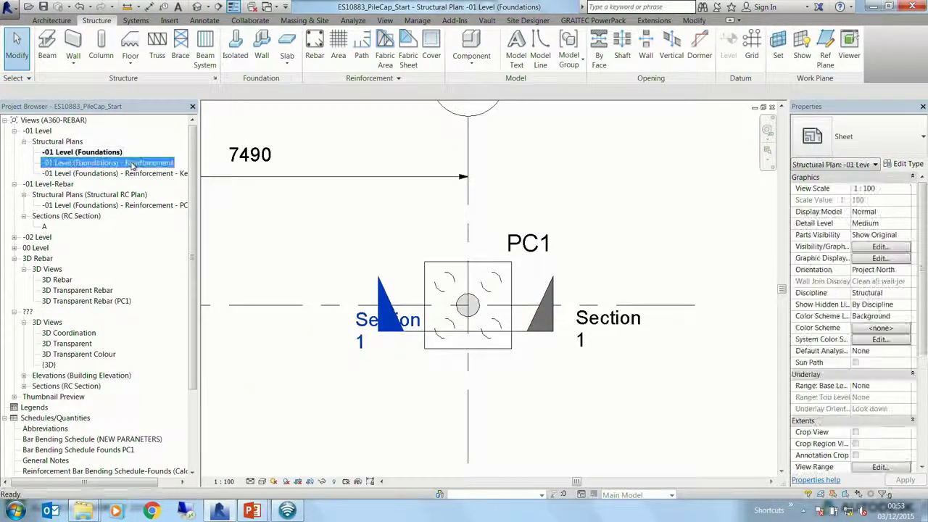
scroll(446, 235, "down", 2)
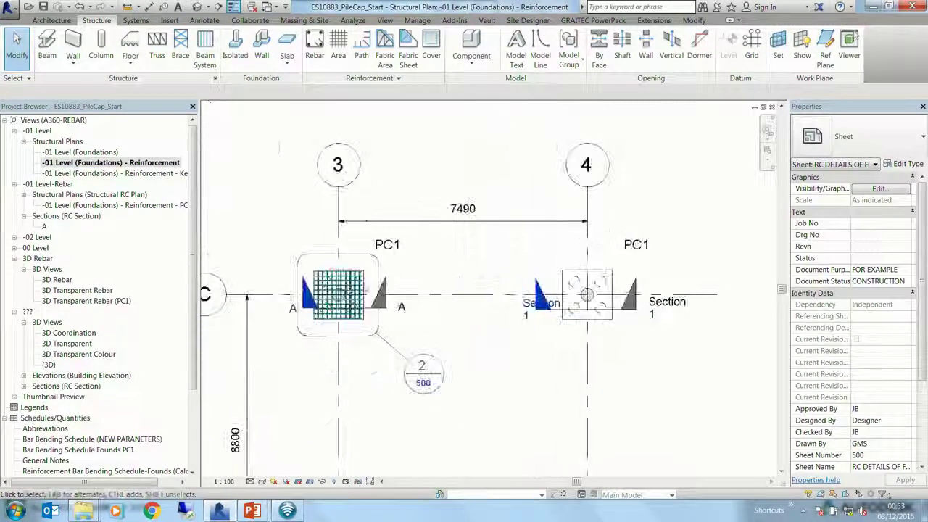
scroll(341, 290, "up", 4)
middle_click_drag(683, 224, 501, 184)
left_click_drag(502, 184, 677, 339)
middle_click_drag(677, 340, 543, 372)
scroll(543, 372, "up", 1)
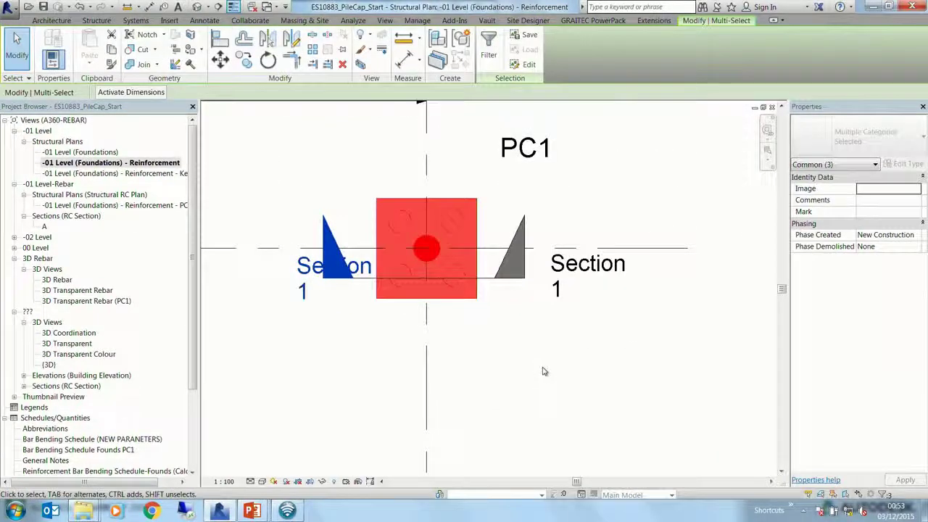
left_click(512, 315)
Step: Select the elements around the pile cap at grid 4 and filter the selection to Structural Rebar only
left_click_drag(352, 182, 420, 292)
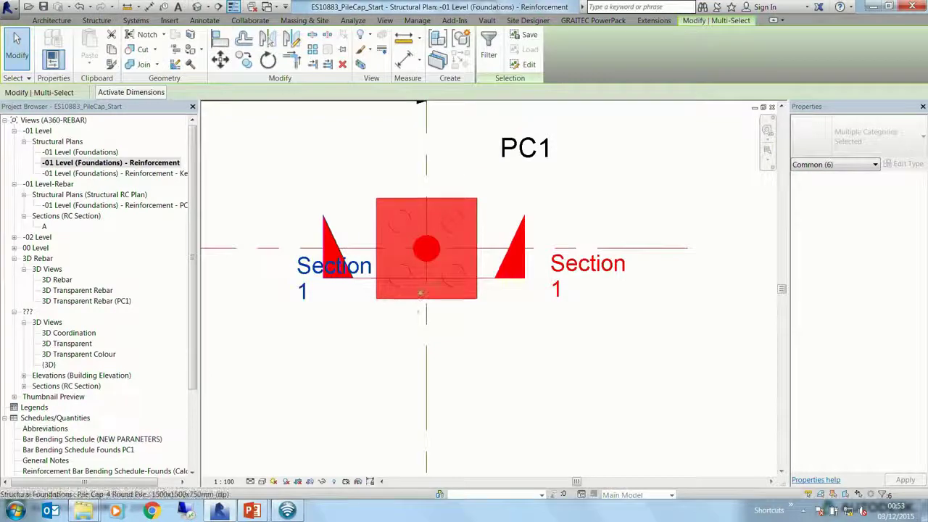
left_click(488, 47)
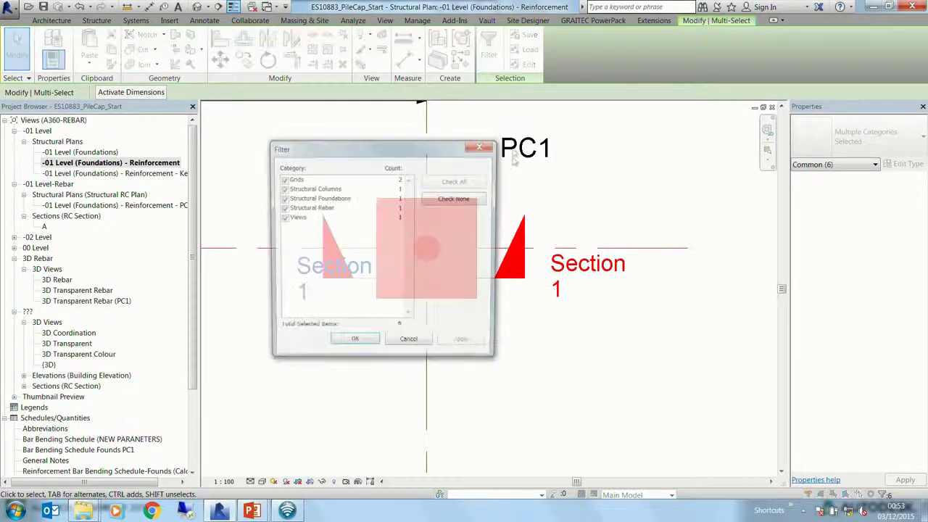
left_click(456, 198)
left_click(282, 207)
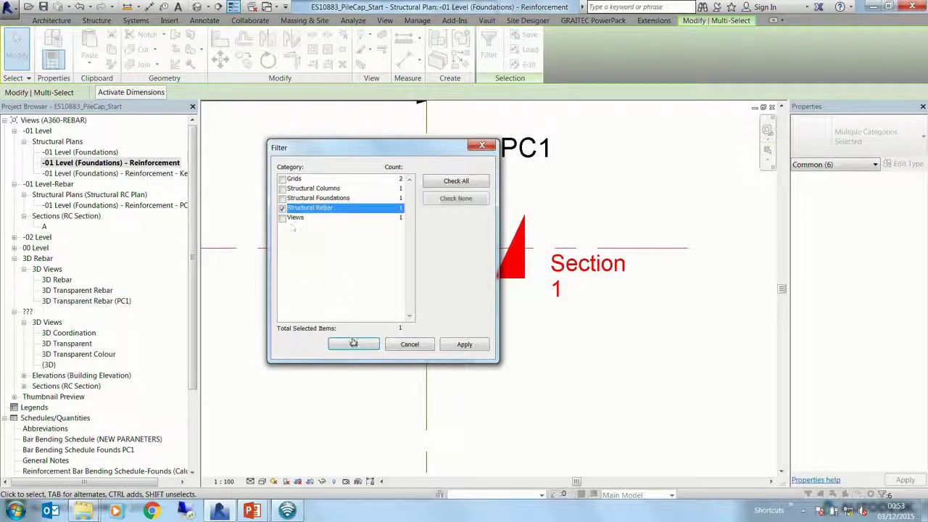
left_click(354, 344)
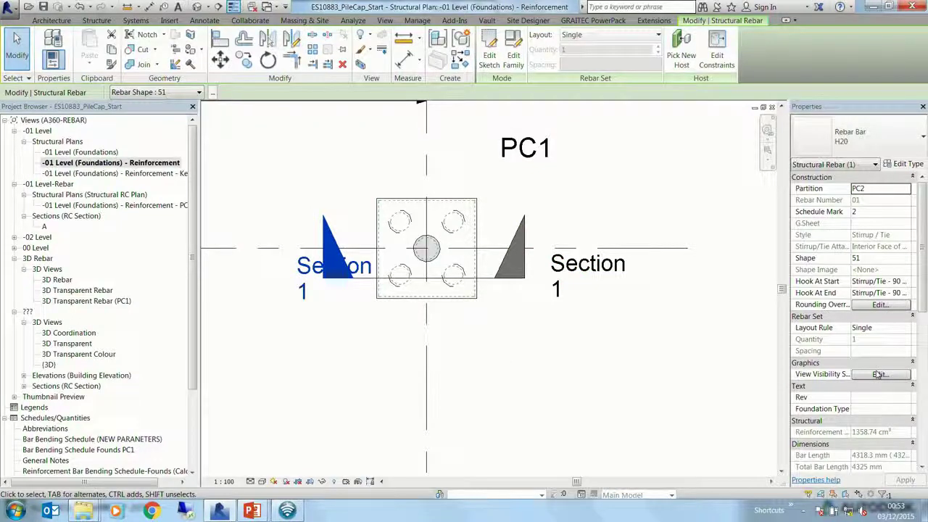
Step: Start PowerPack's Rebar Visibility with Solid in 3D set to Set solid and Unobscured set to Set unobscured
left_click(593, 20)
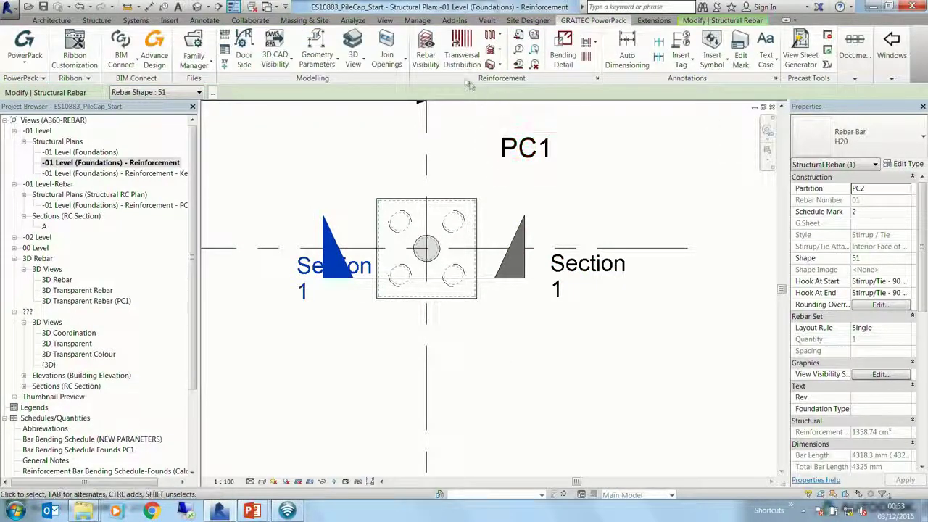
left_click(436, 59)
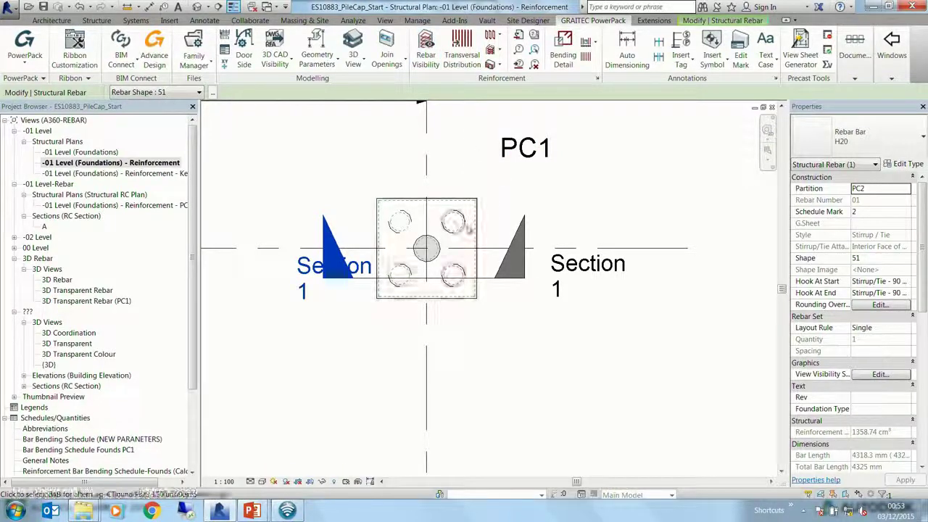
left_click(439, 58)
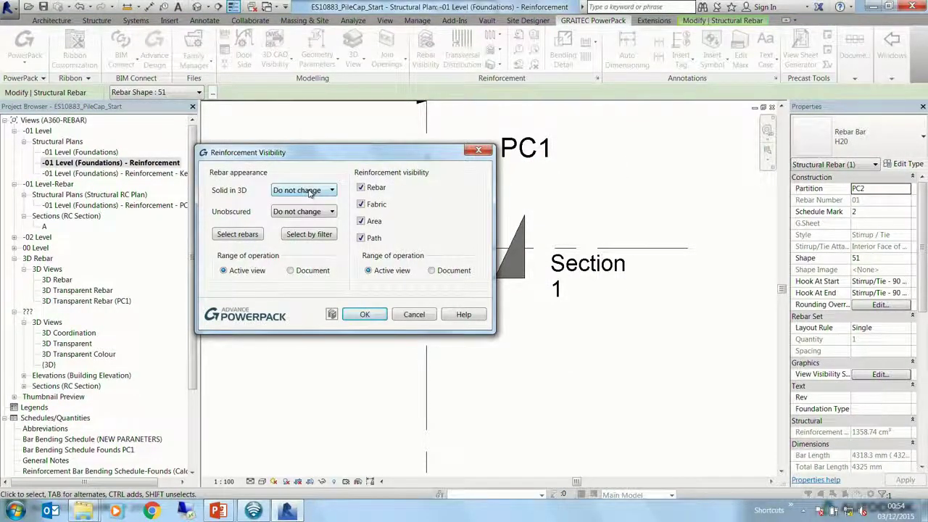
left_click(310, 191)
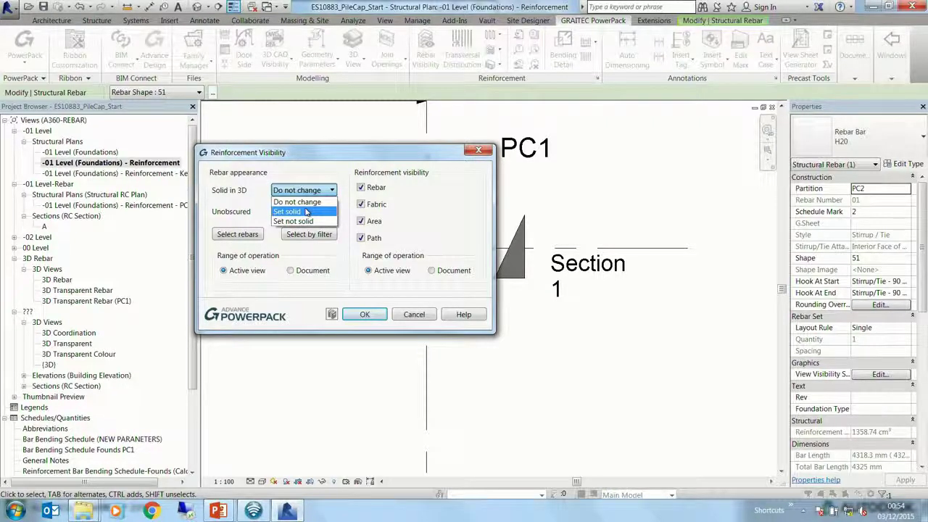
left_click(308, 212)
left_click(308, 212)
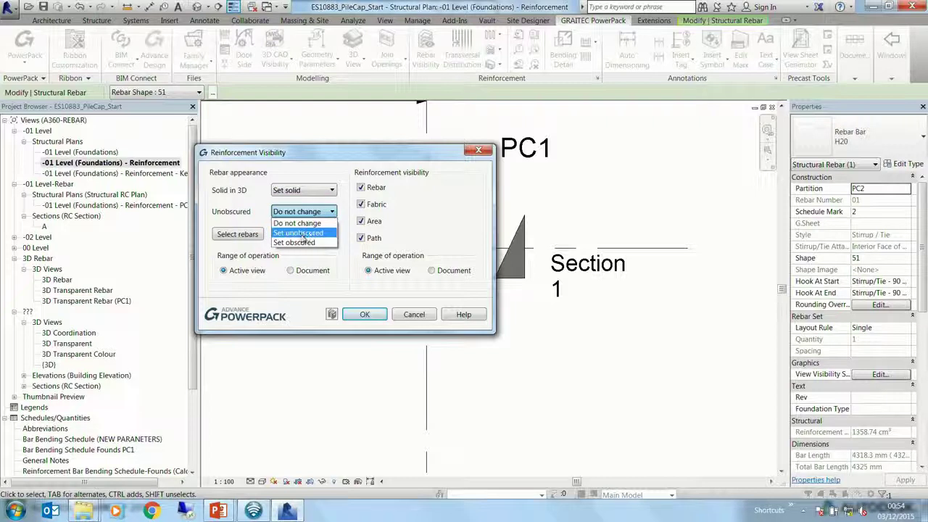
left_click(303, 234)
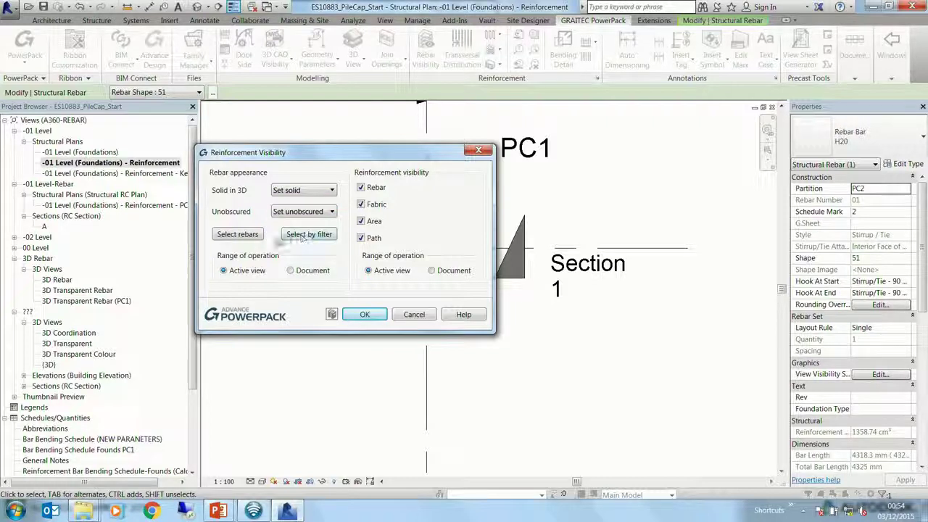
Step: Choose the H20 shape 51 bar in the plan as the rebar for the visibility change
left_click(239, 234)
scroll(457, 282, "up", 2)
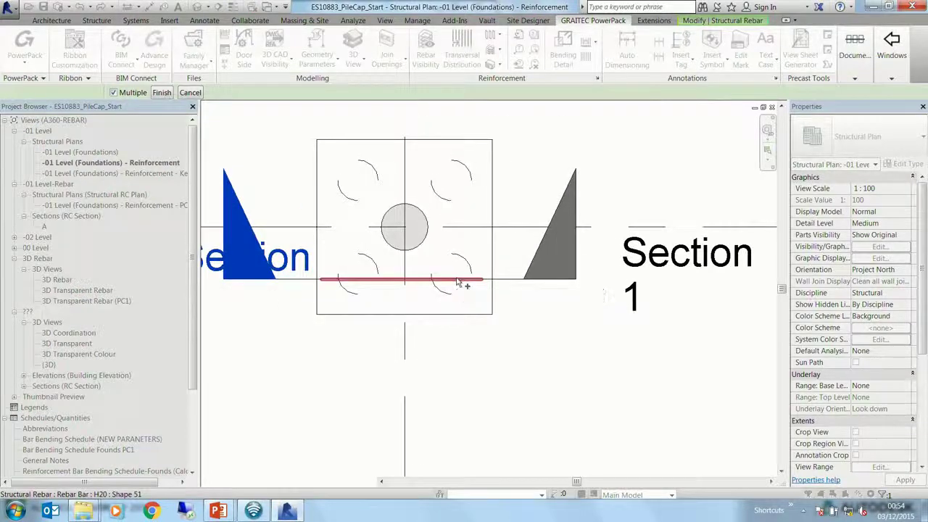
left_click(457, 283)
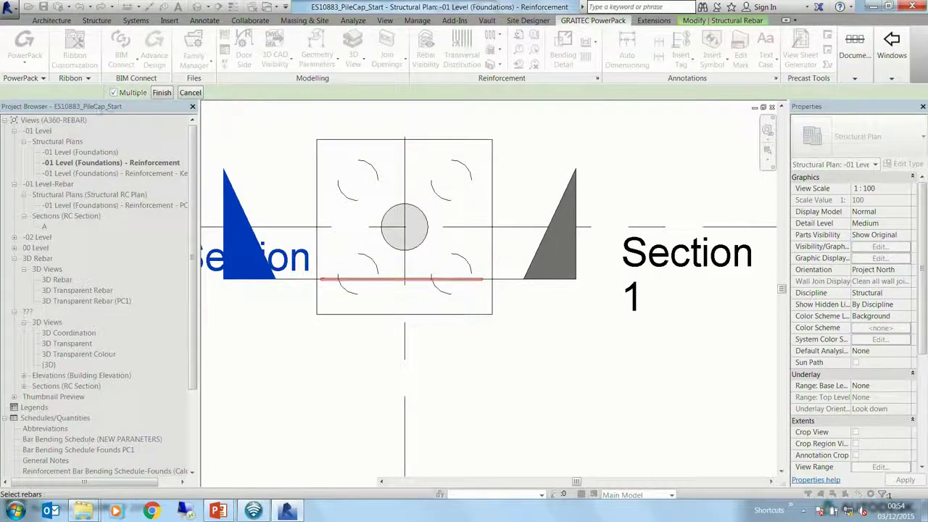
left_click(161, 93)
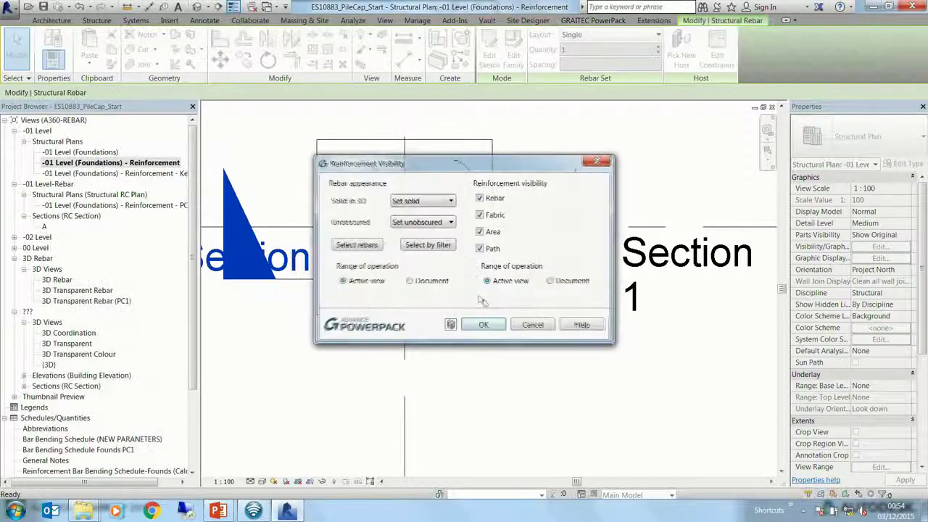
Step: Try selecting the reinforcement by filter with Reinforcement Type set to Rebar, and cancel the filter
left_click(427, 245)
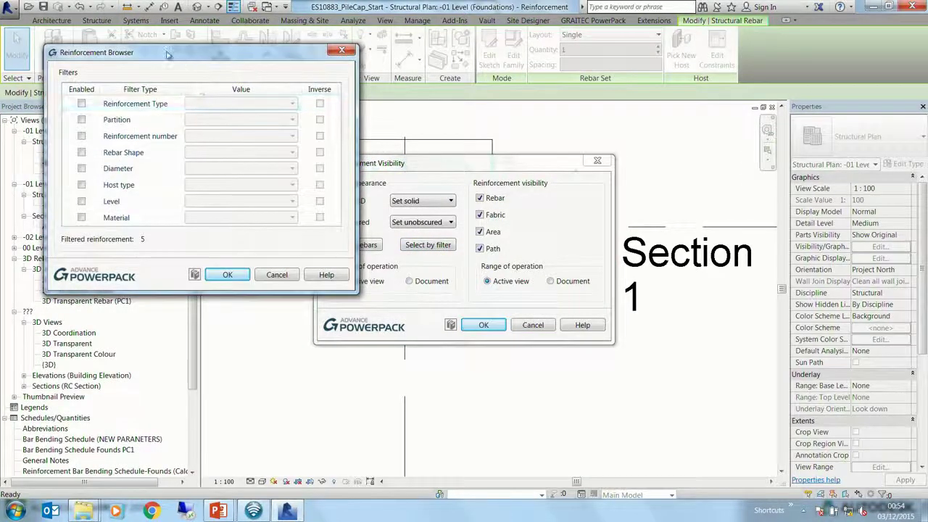
left_click_drag(169, 42, 200, 126)
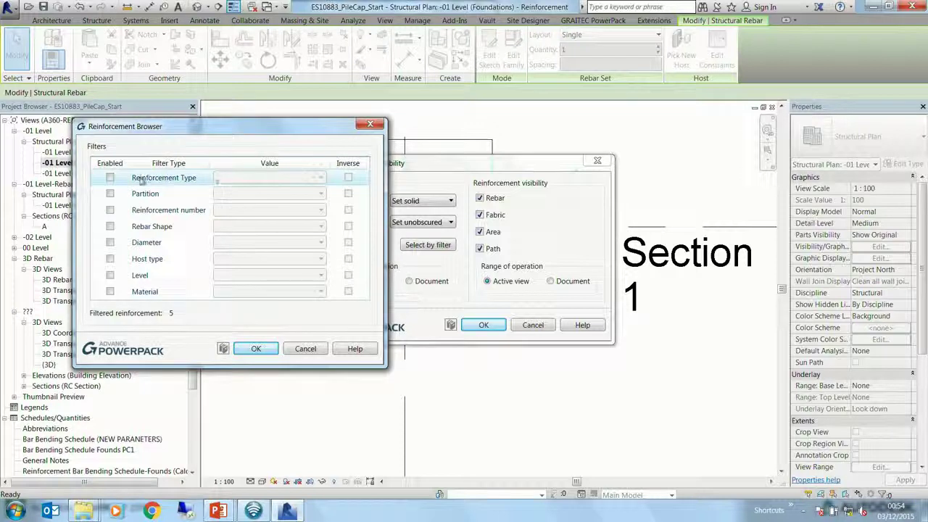
left_click(109, 178)
left_click(236, 178)
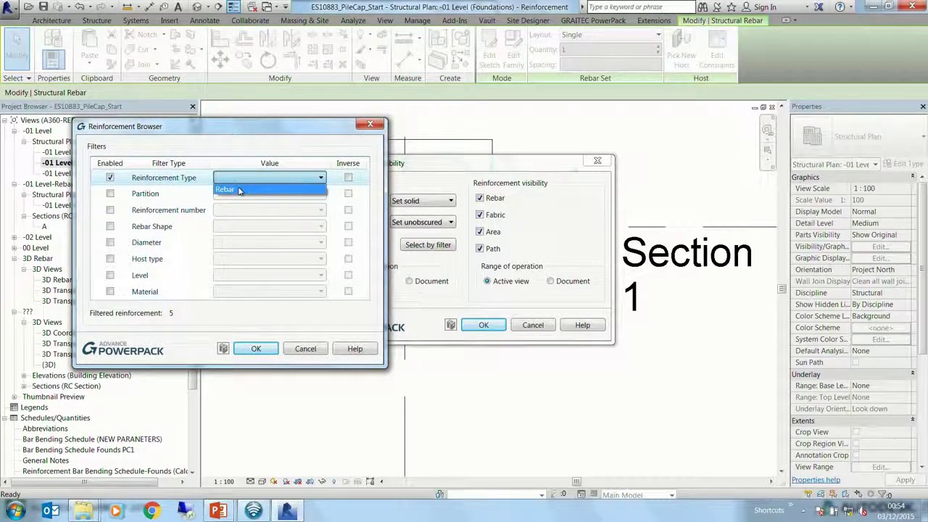
left_click(239, 190)
left_click(306, 351)
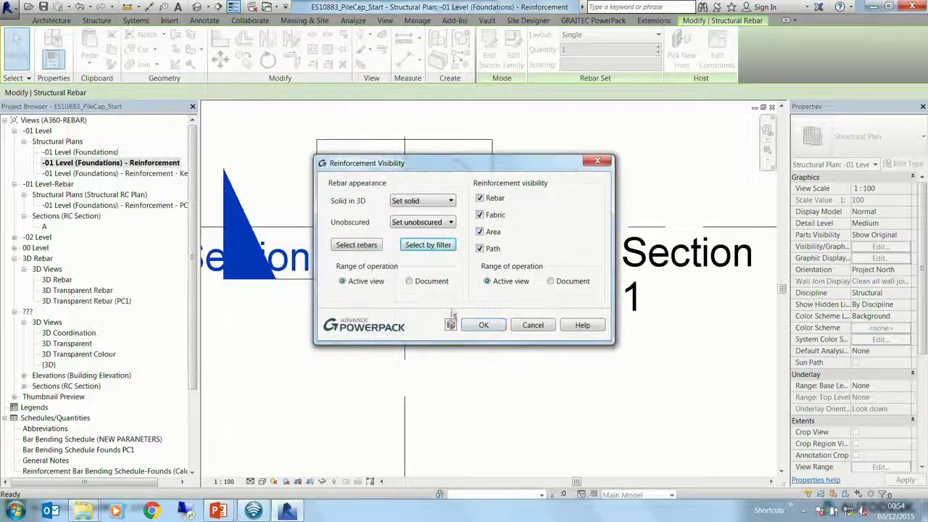
Step: Apply the reinforcement visibility settings and distribute the H20 shape 51 bar across the pile cap with Maximum Spacing layout at 100 mm
left_click(475, 330)
middle_click_drag(511, 352, 574, 390)
left_click(542, 359)
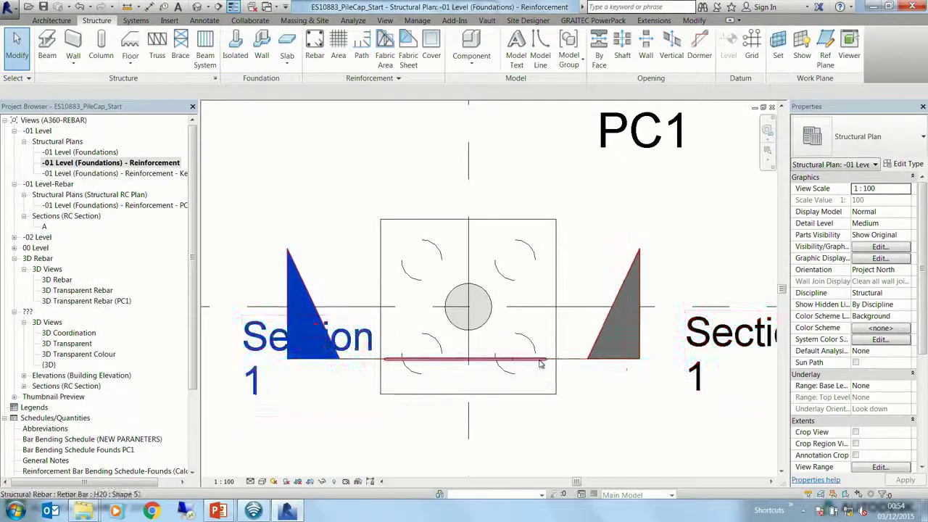
left_click(609, 35)
left_click(580, 42)
key("Down")
key("Down")
left_click(593, 267)
scroll(611, 435, "up", 2)
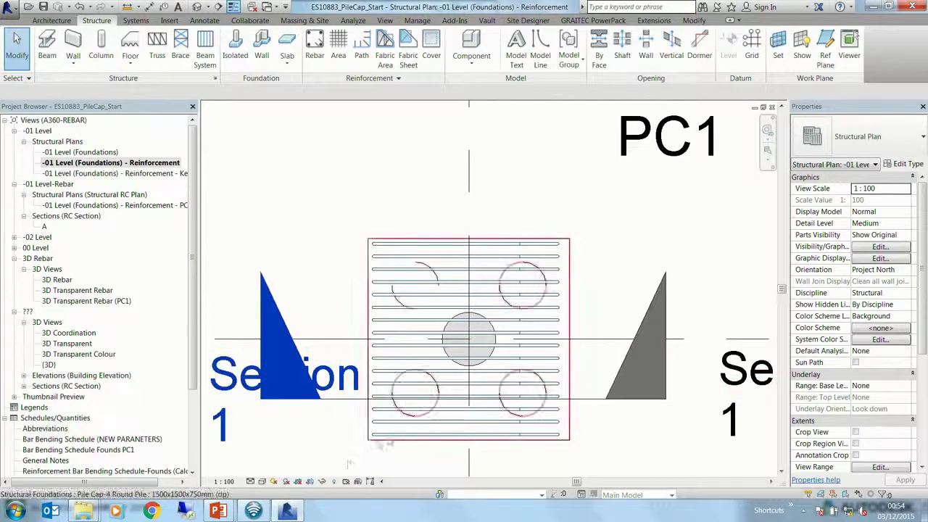
Step: Set the reinforcement plan's detail level to Coarse
left_click(250, 481)
left_click(265, 445)
scroll(594, 451, "up", 1)
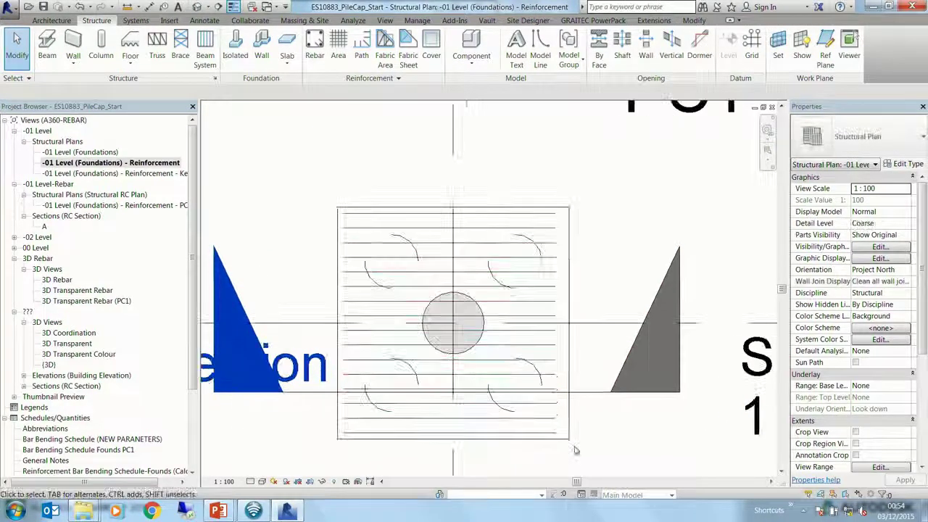
Step: Limit the H20 rebar set's presentation to the single bar just above the column in the plan
left_click(487, 245)
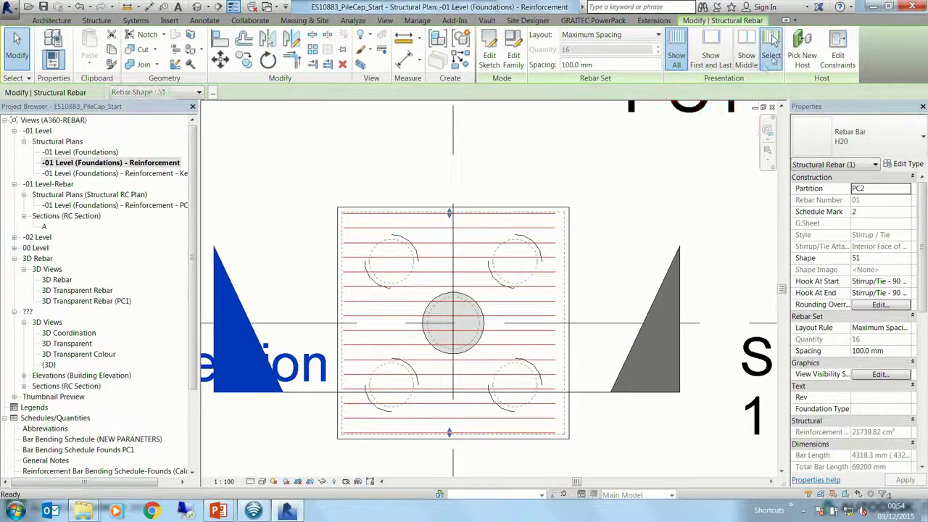
left_click(770, 55)
left_click(510, 48)
left_click(527, 287)
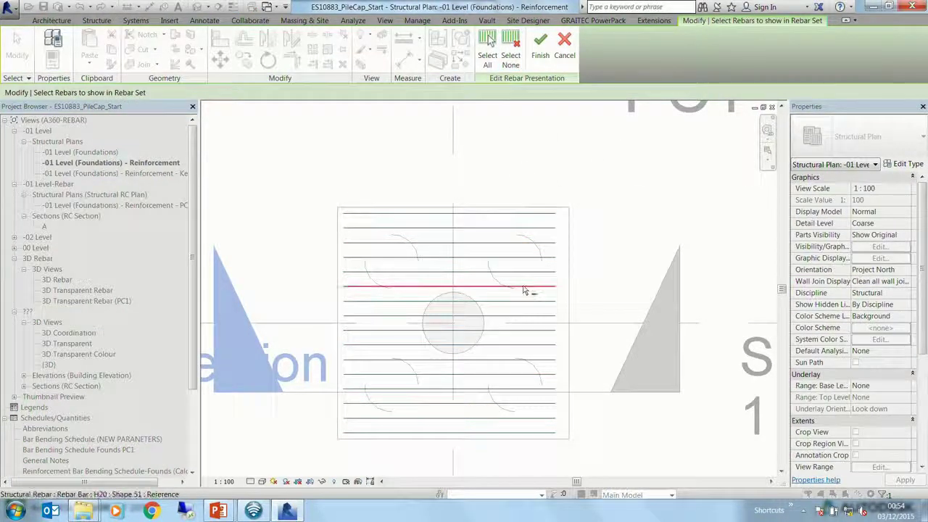
left_click(540, 47)
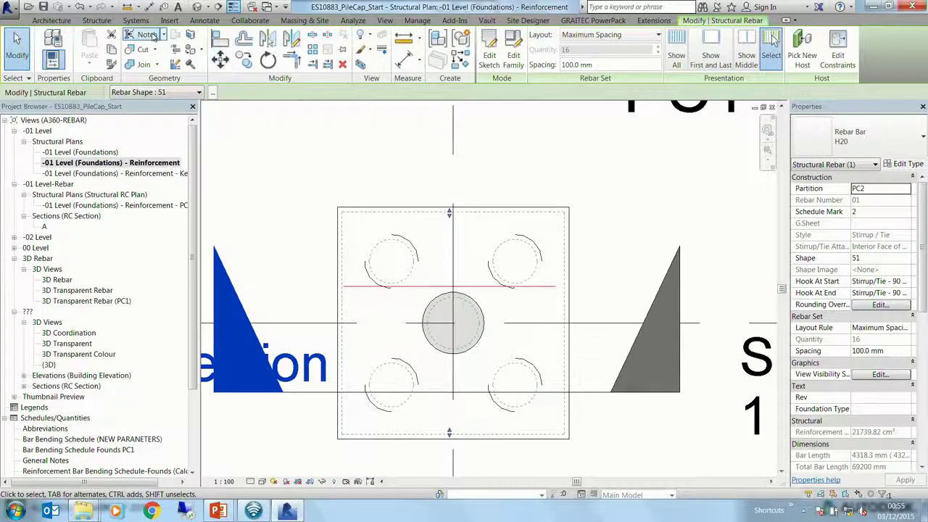
Step: Add a Structural Rebar Section multi-rebar annotation to the H20 set, with its tag above the pile cap
left_click(204, 20)
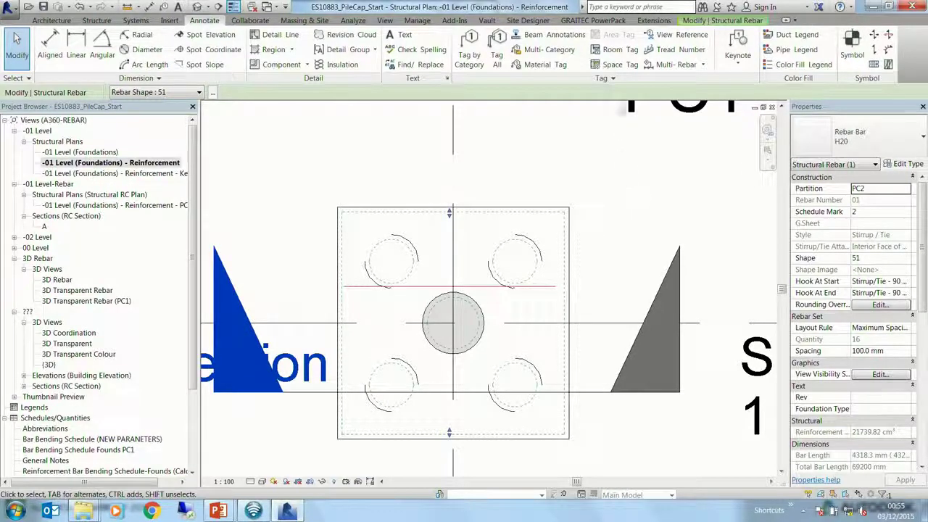
left_click(676, 64)
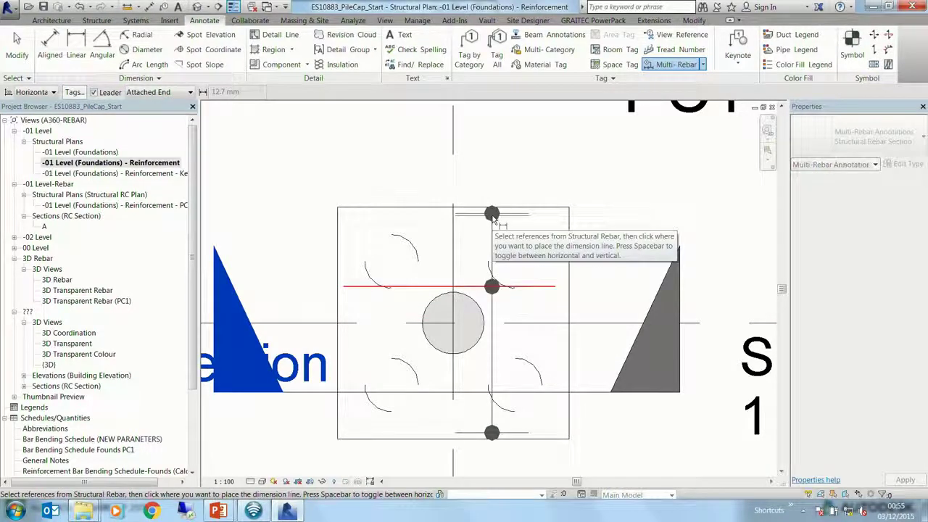
scroll(495, 219, "down", 2)
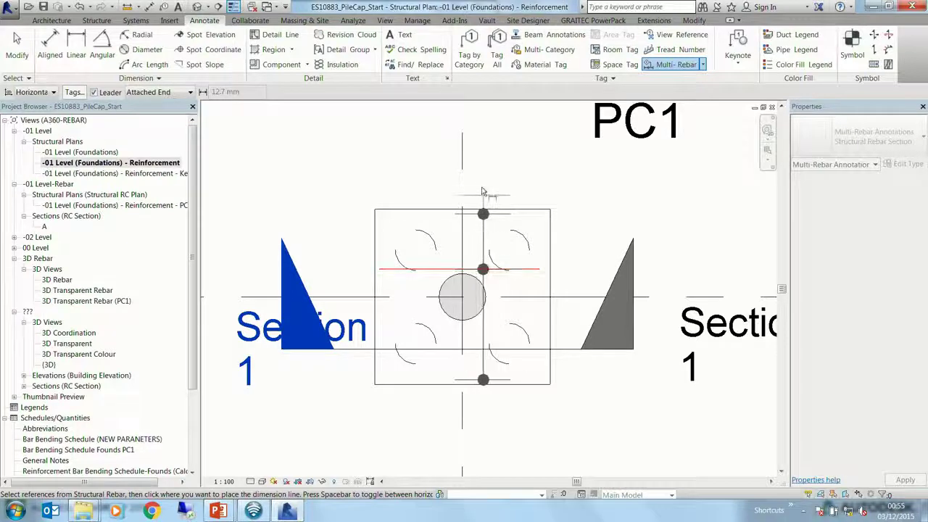
left_click(481, 201)
middle_click_drag(491, 172, 477, 293)
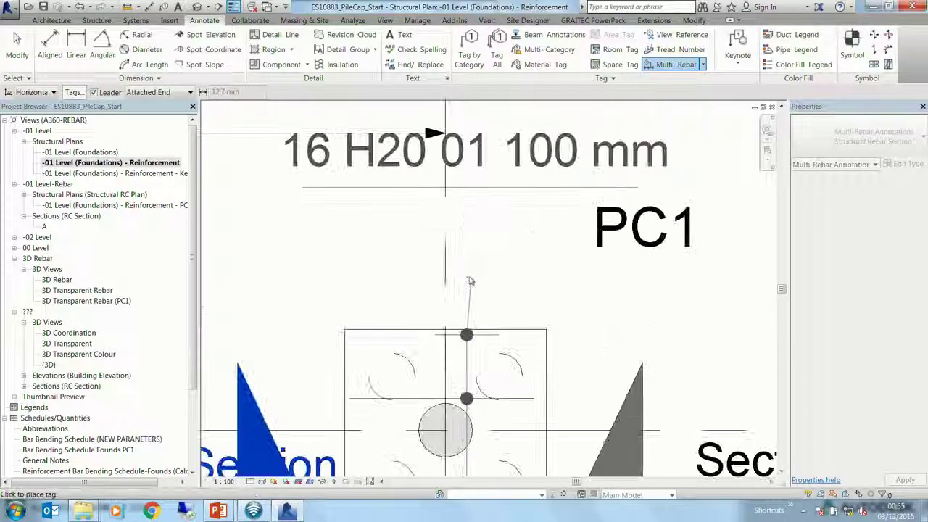
scroll(455, 245, "down", 1)
left_click(527, 281)
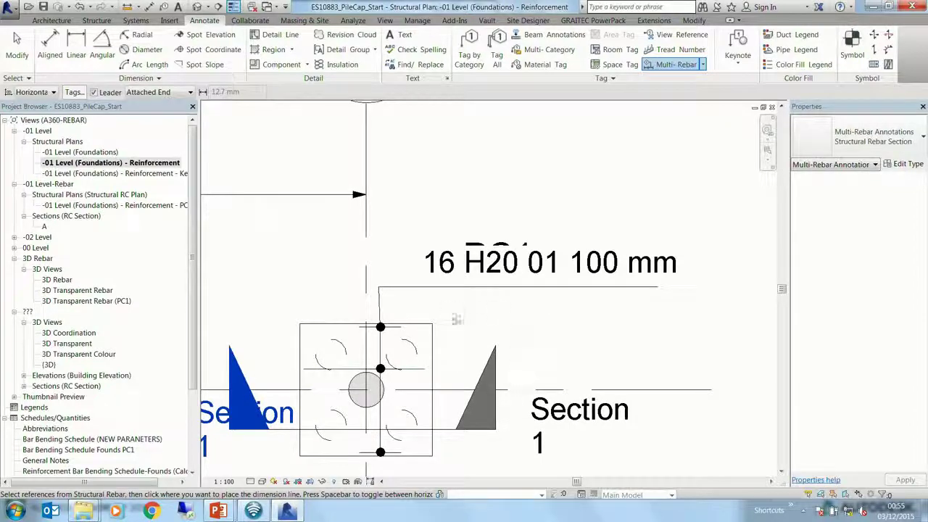
key("Escape")
key("Escape")
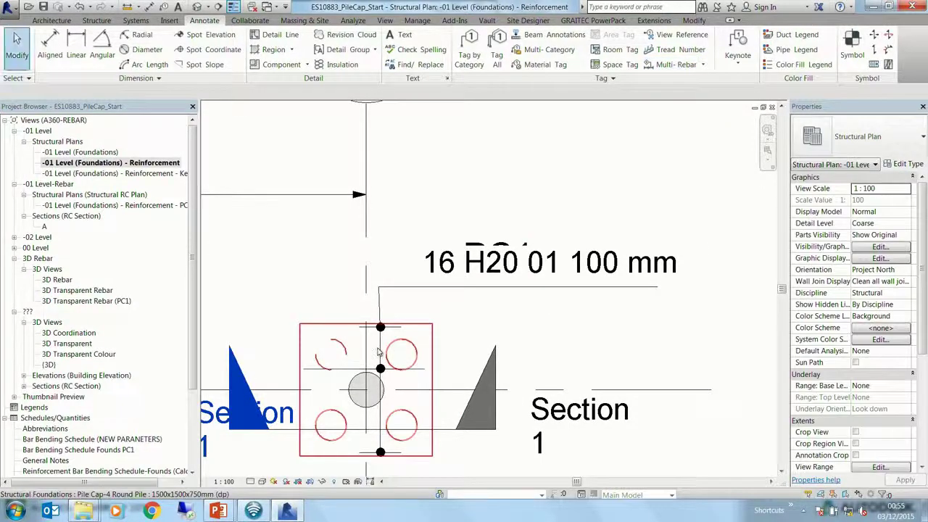
Step: Inspect the dimension line belonging to the new multi-rebar annotation on its own
left_click(378, 352)
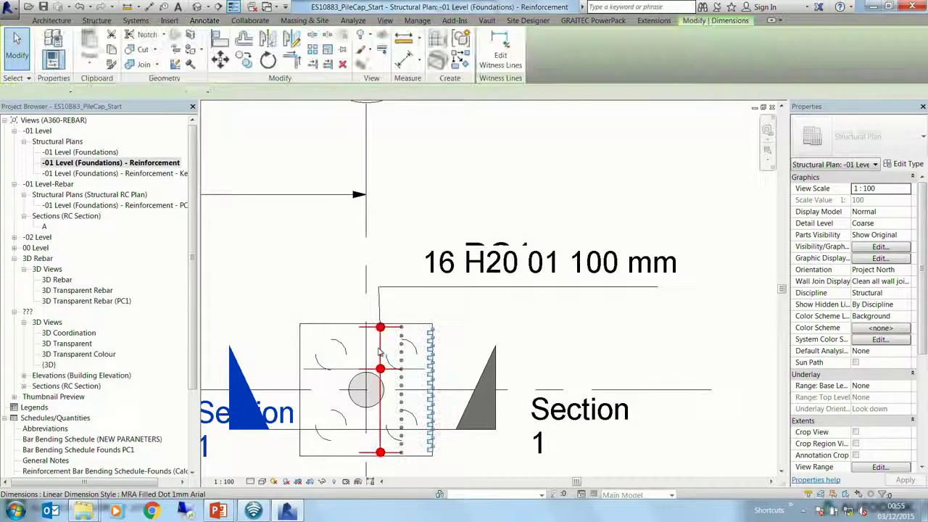
left_click(418, 290)
left_click(421, 306)
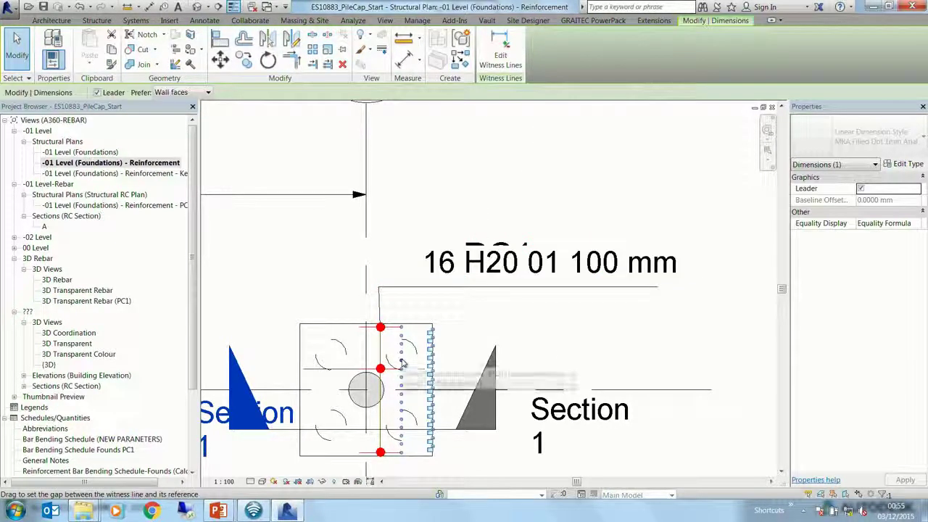
key("Escape")
Step: Straighten the leader of the annotation's rebar tag so it runs vertically above the dimension line
left_click(548, 347)
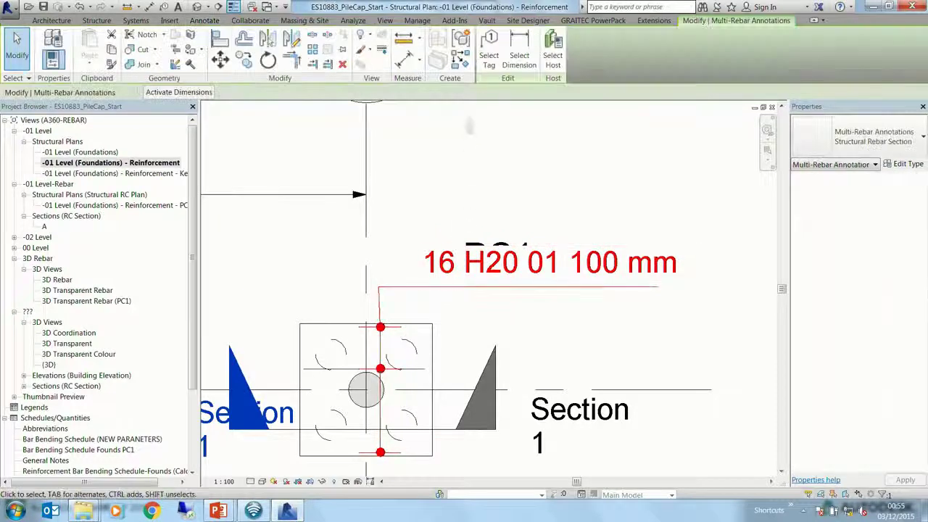
left_click(547, 347)
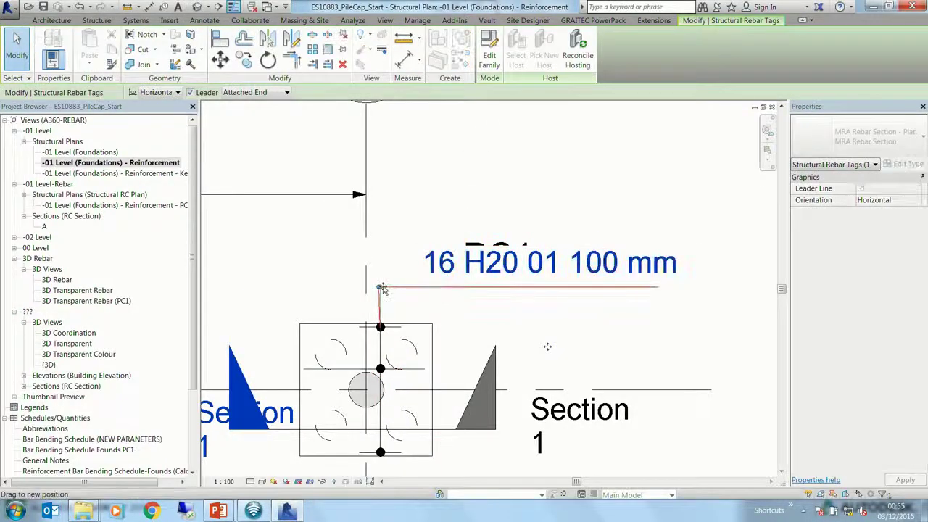
key("Escape")
Step: Review the type properties of the multi-rebar annotation, including its tag family and dimension style, without changing them
left_click(448, 279)
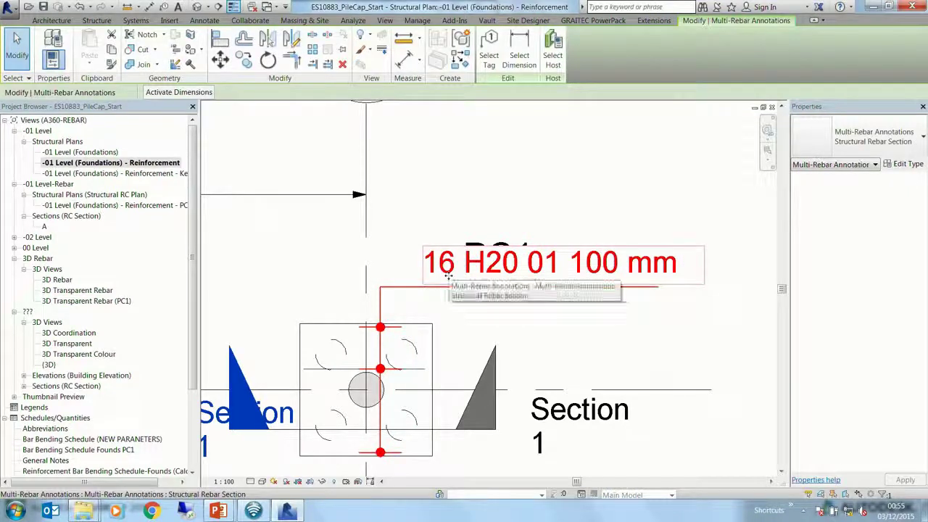
left_click(907, 165)
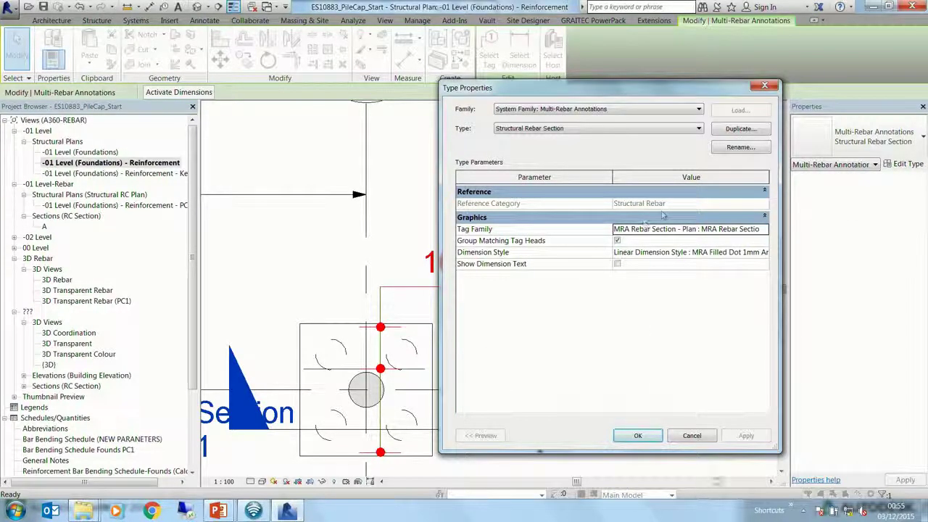
left_click(692, 435)
Step: Open the foundation reinforcement key plan and the PC1 reinforcement detail plan to examine the finished annotations
scroll(580, 313, "down", 5)
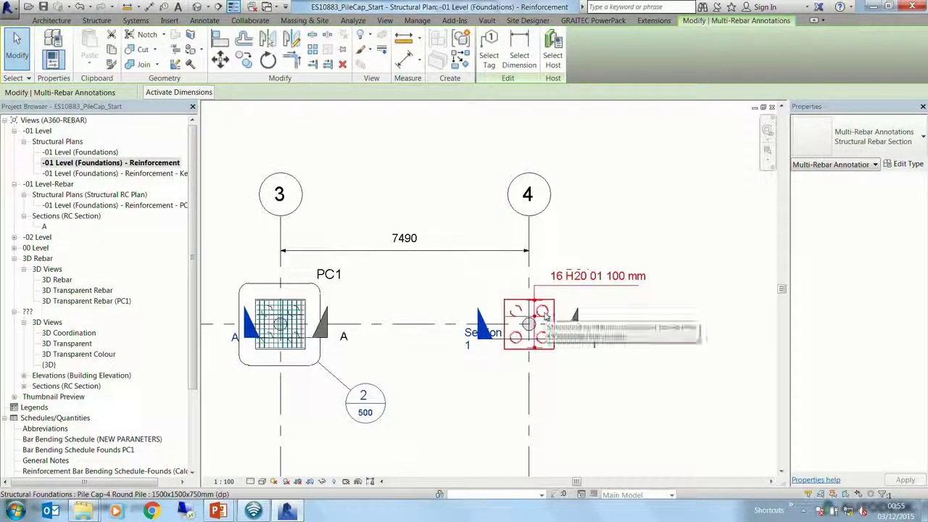
scroll(545, 317, "up", 4)
scroll(548, 317, "down", 1)
scroll(545, 317, "down", 2)
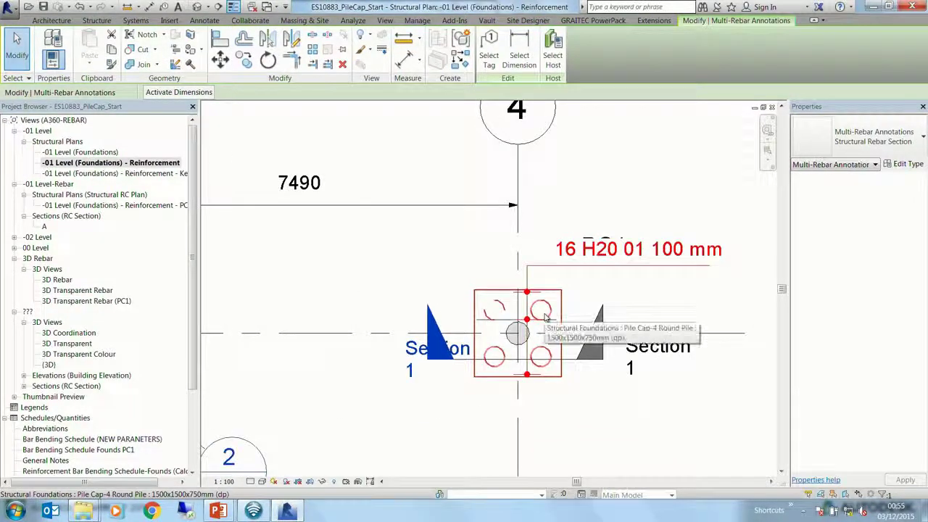
scroll(536, 330, "down", 2)
double_click(162, 174)
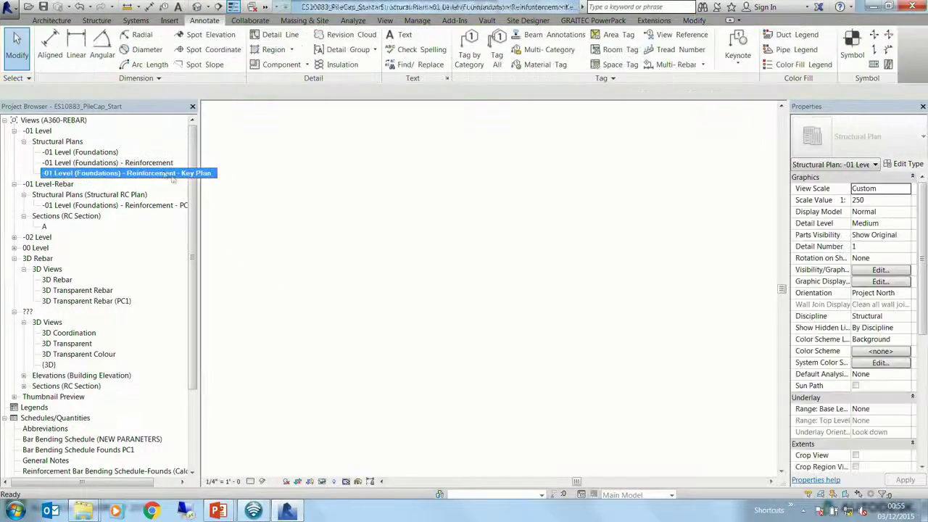
double_click(102, 205)
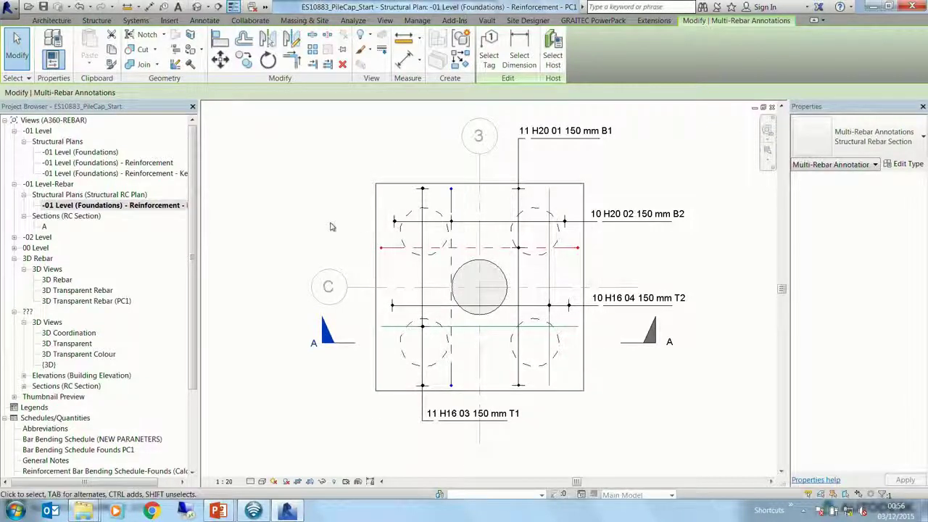
Step: Review the AU2015-Rebar Elevation, AU2015-Rebar Founds Plan and AU2015-Rebar Founds Section view templates
left_click(385, 21)
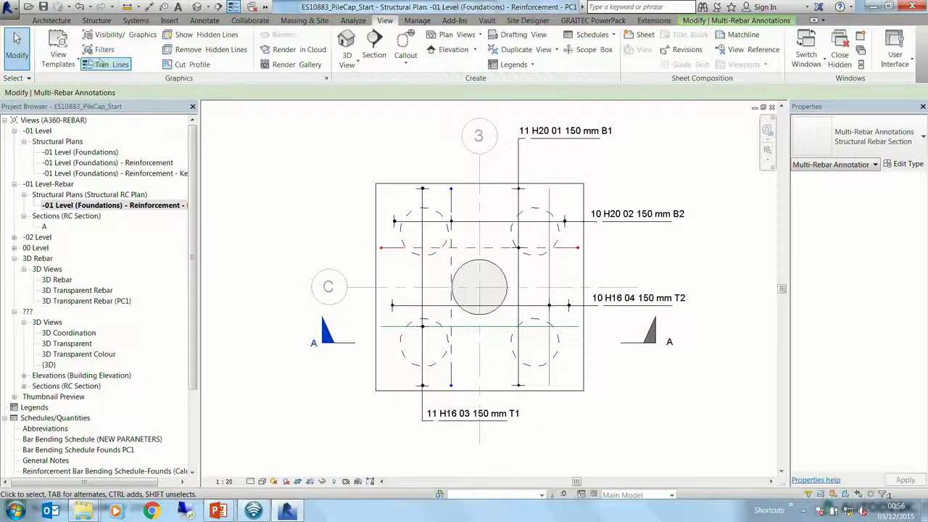
left_click(109, 64)
left_click(145, 132)
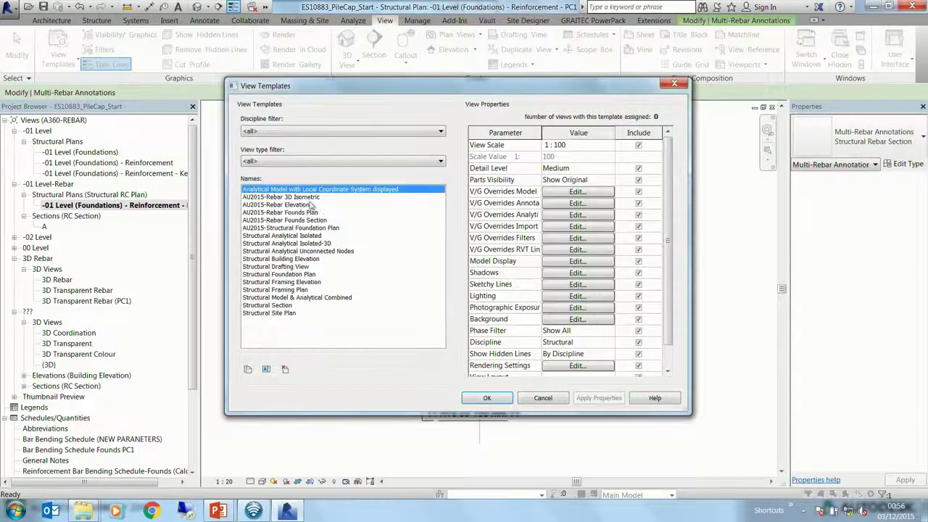
left_click(310, 207)
key("Down")
key("Down")
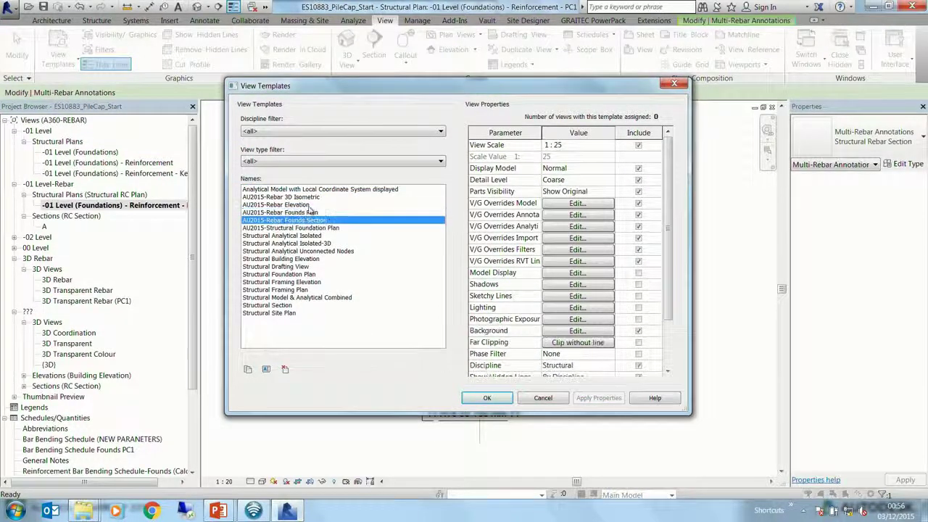
left_click(488, 398)
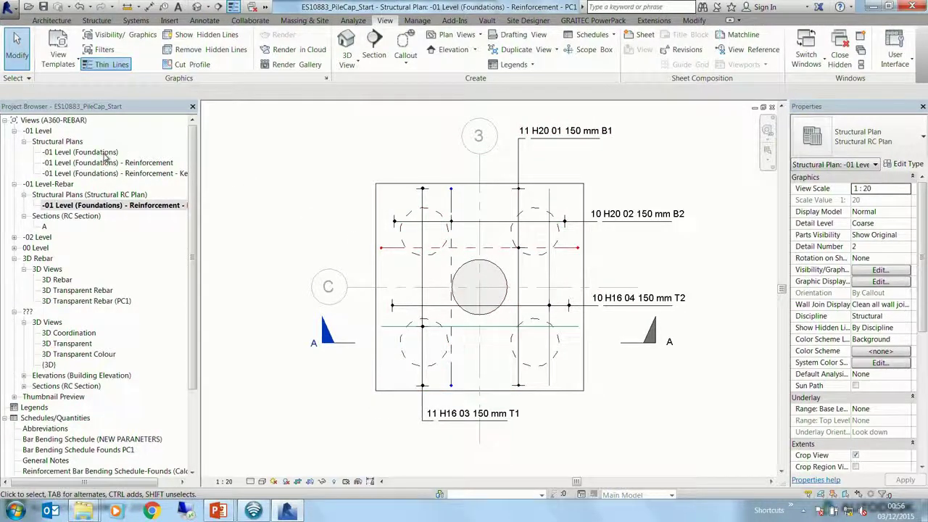
Step: Look over the -01 Level (Foundations) plan and return to its Reinforcement plan at the PC1 pile cap at grid 3
double_click(105, 154)
scroll(477, 332, "up", 4)
scroll(477, 332, "down", 2)
left_click(473, 325)
key("Escape")
scroll(457, 293, "down", 2)
scroll(457, 292, "up", 3)
double_click(109, 163)
scroll(218, 399, "up", 3)
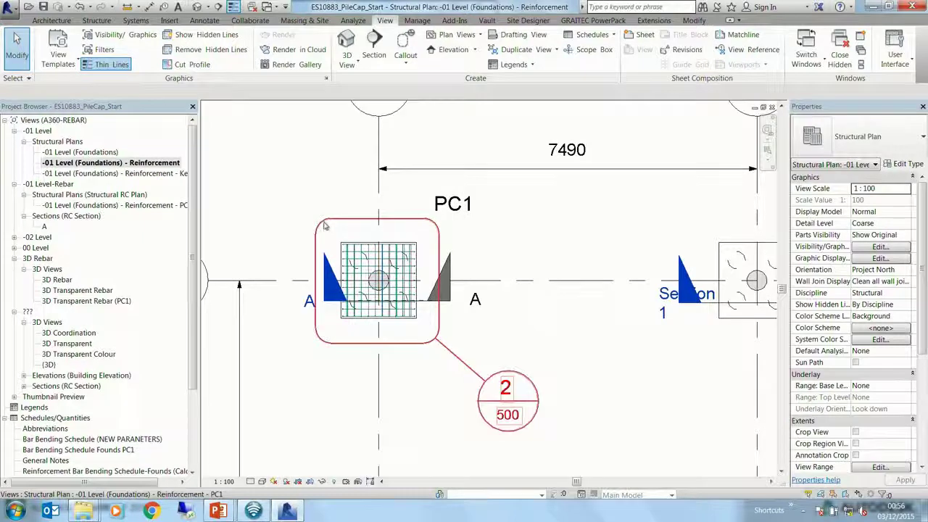
Step: Locate PowerPack's Copy Rebar command and open the 3D Transparent Rebar view, framing the reinforced and unreinforced pile caps
left_click(592, 20)
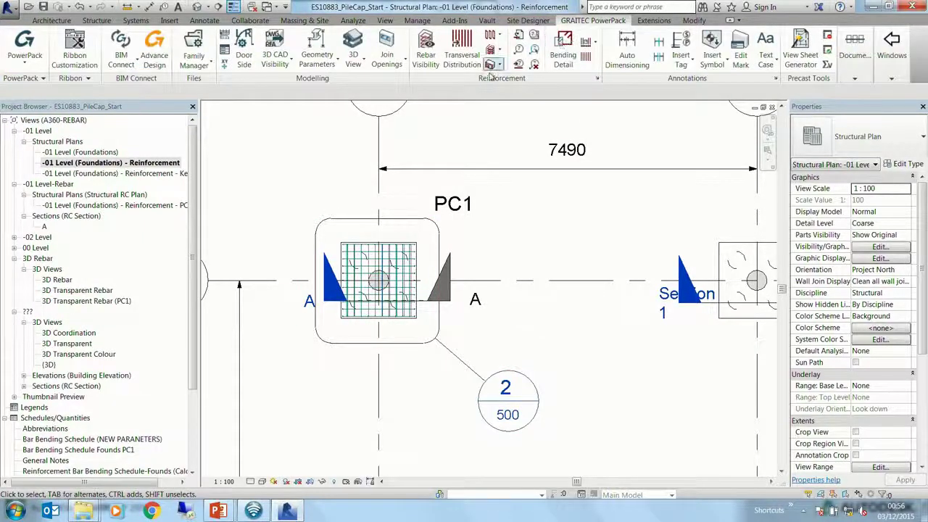
left_click(499, 50)
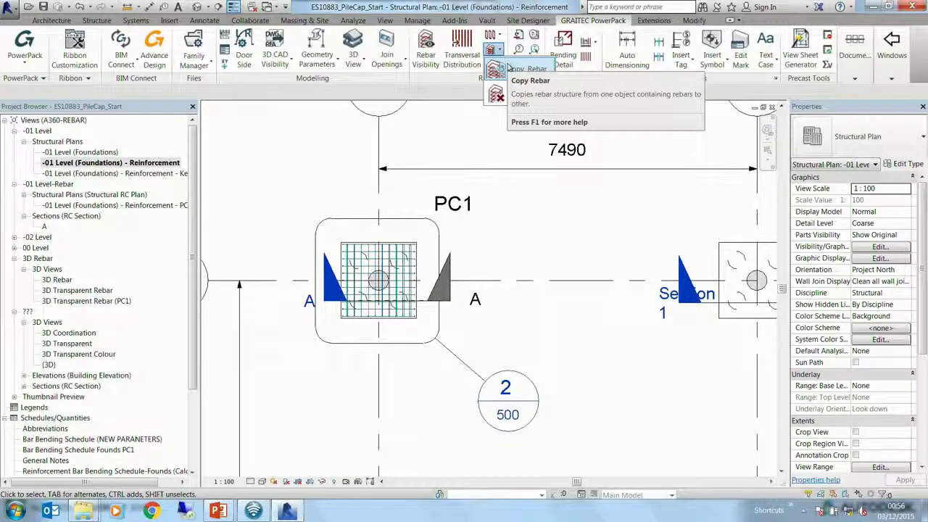
left_click(94, 291)
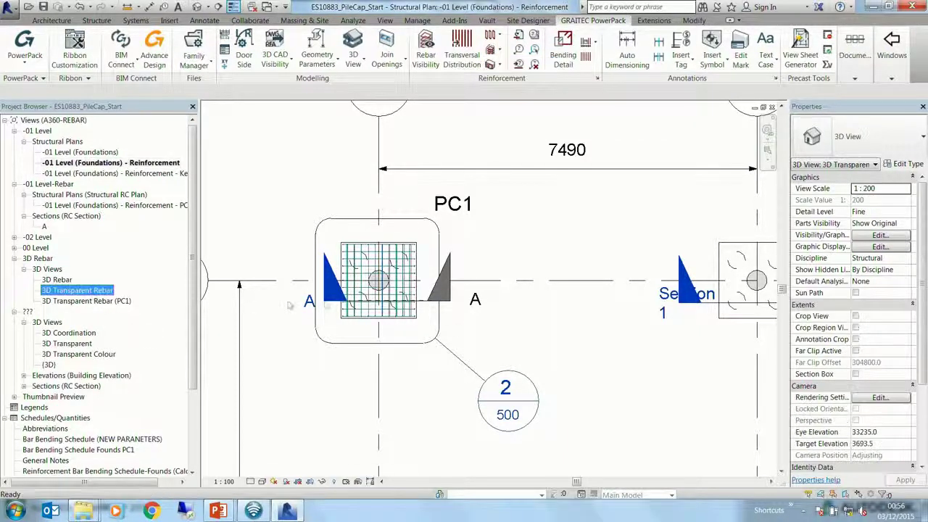
double_click(88, 291)
middle_click_drag(405, 291, 400, 223, "shift")
scroll(401, 223, "up", 3)
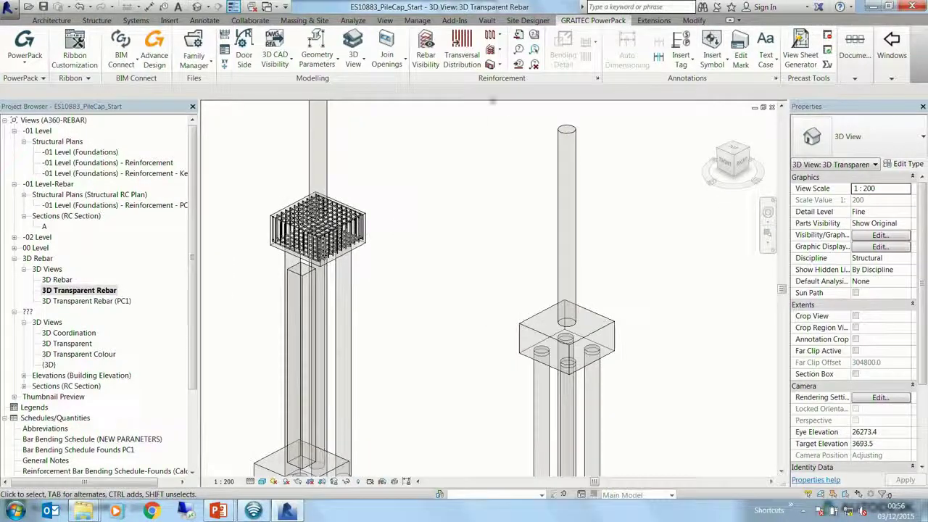
Step: Start Copy Rebar with the reinforced PC1 pile cap as the source, excluding none of its bars
left_click(493, 51)
left_click(524, 68)
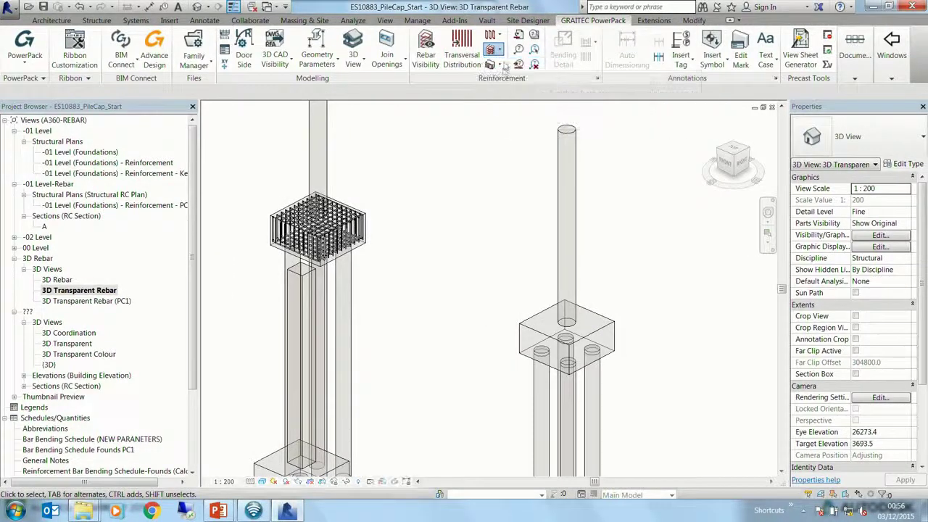
left_click(355, 246)
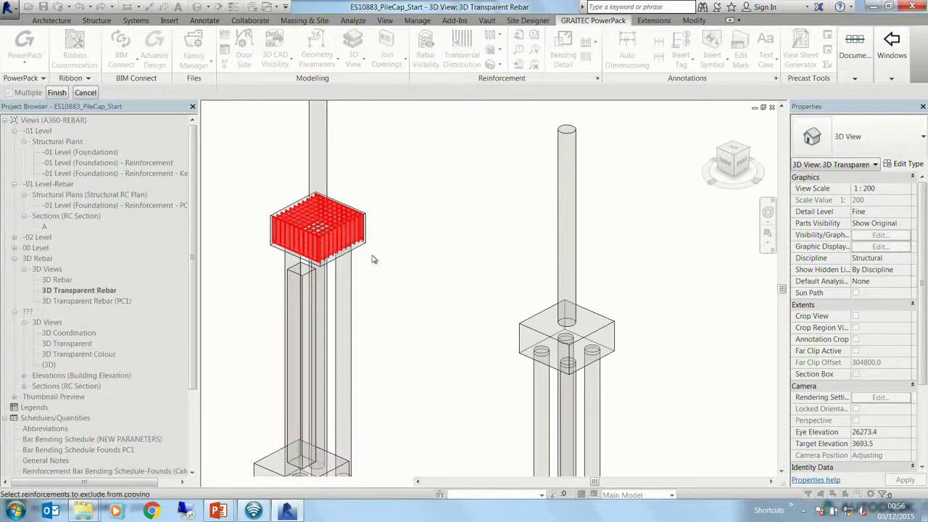
scroll(328, 272, "up", 5)
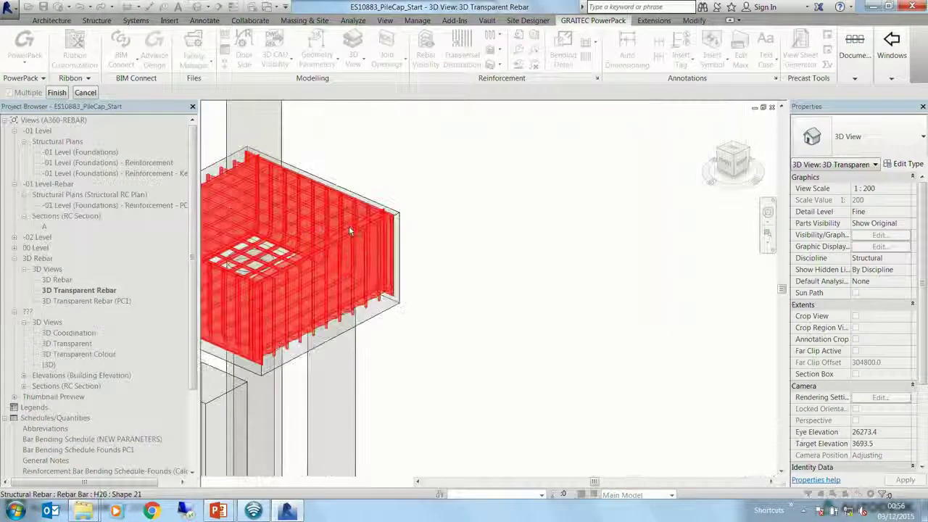
left_click(462, 250)
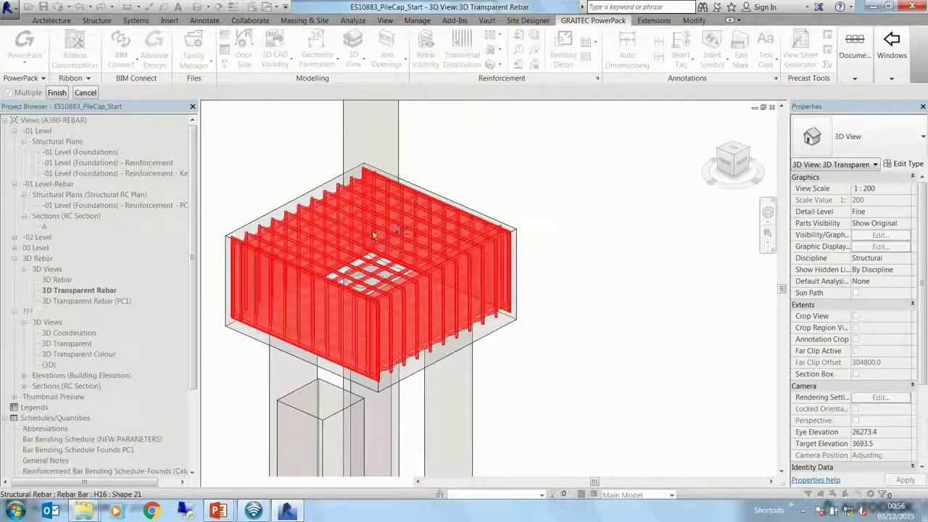
scroll(397, 226, "down", 5)
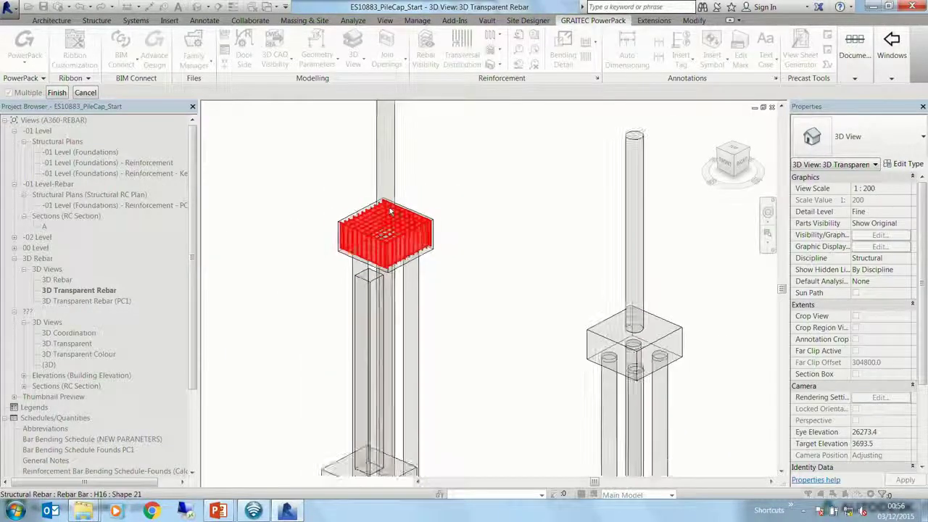
left_click(57, 93)
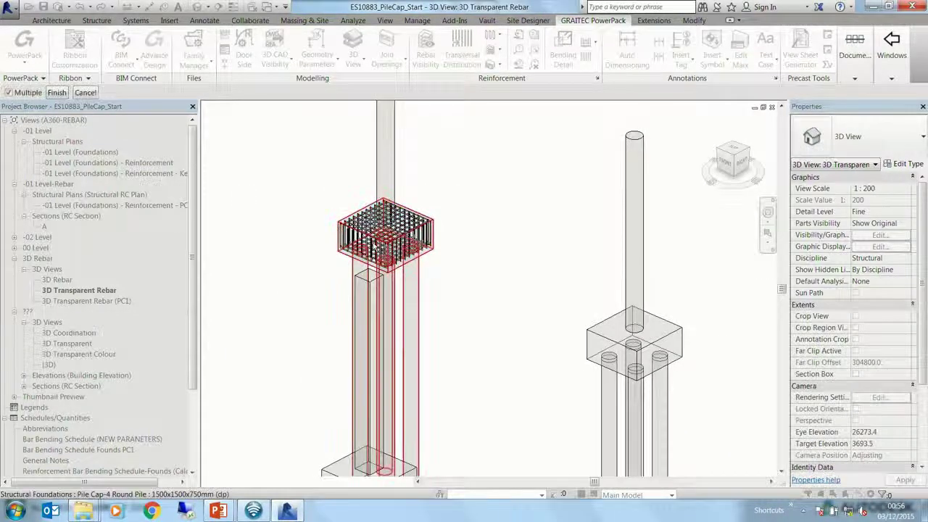
Step: Select the three unreinforced four-pile caps as targets and copy the PC1 reinforcement into them
scroll(519, 229, "down", 4)
left_click(586, 294)
left_click(449, 281)
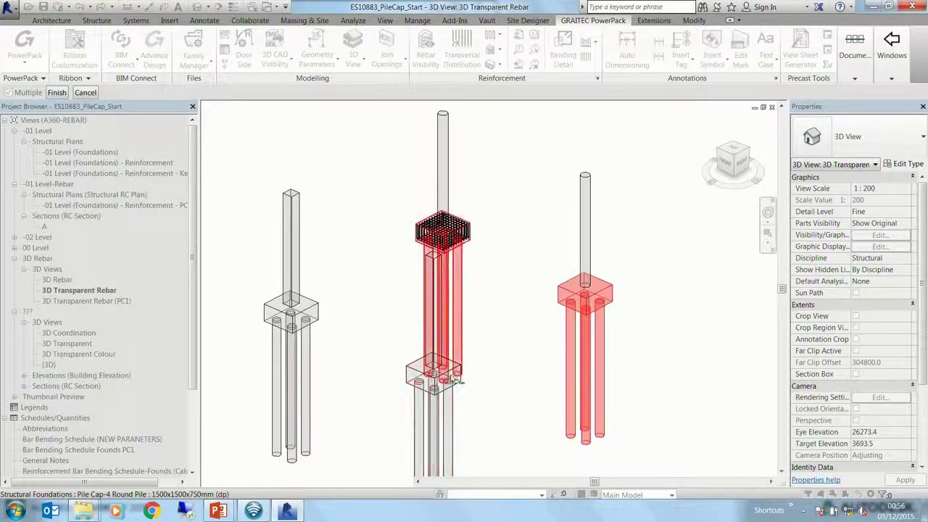
left_click(434, 373)
left_click(312, 318)
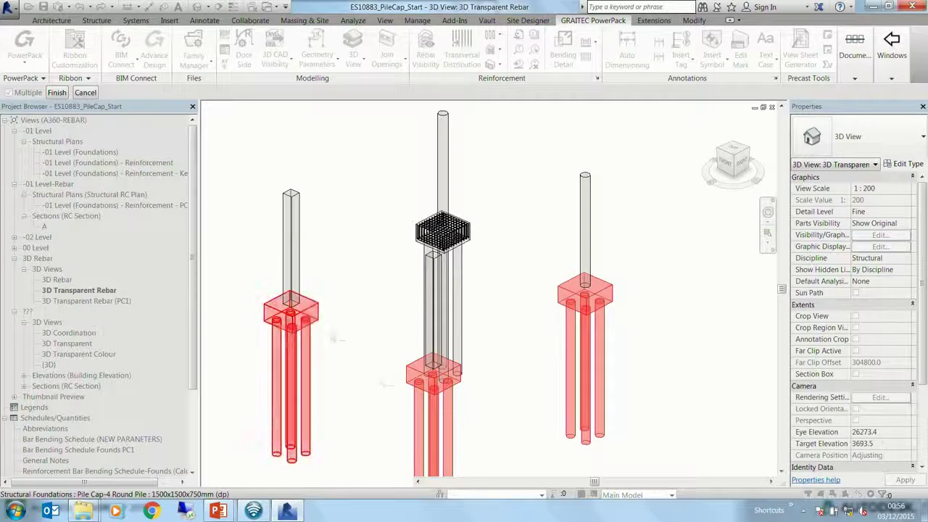
left_click(57, 93)
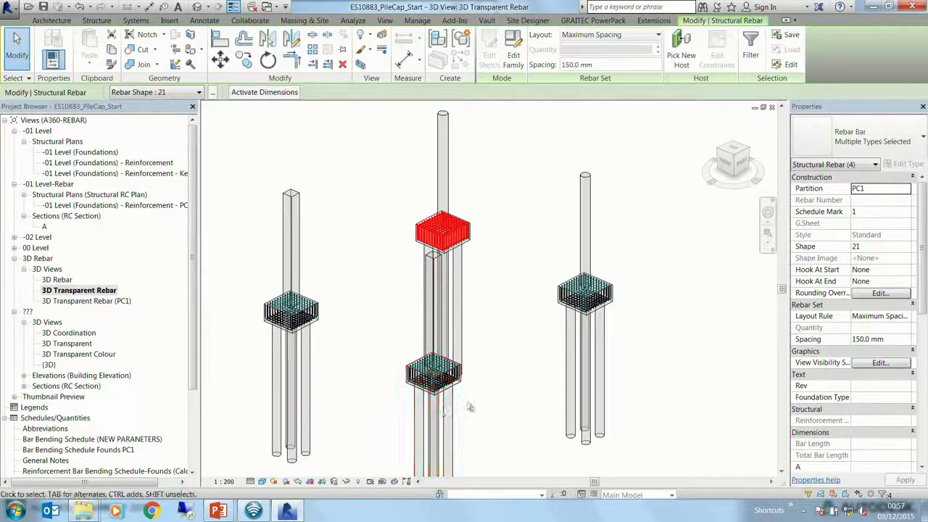
Step: Check the copied cages, the Bar Bending Schedule Founds PC1 and sheet 500* - Bar Bending Schedule for the member and bar quantities
scroll(467, 395, "up", 3)
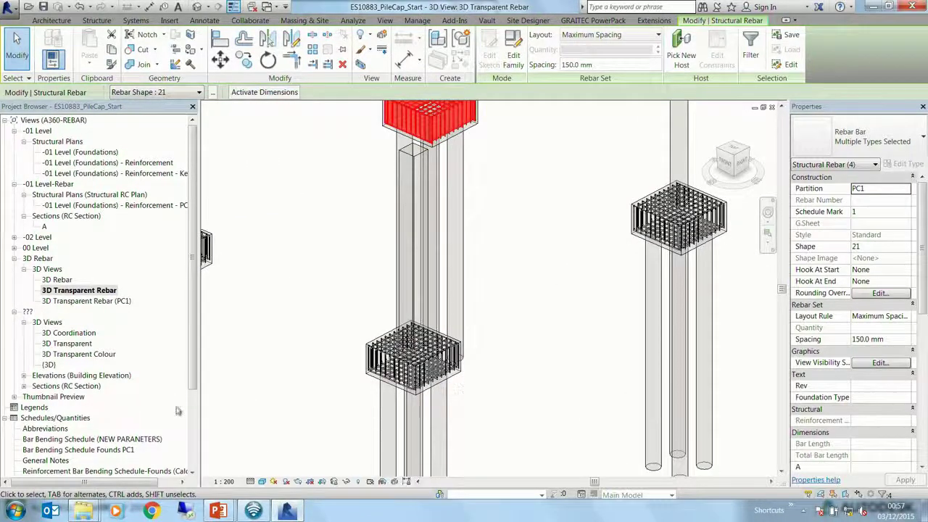
double_click(120, 449)
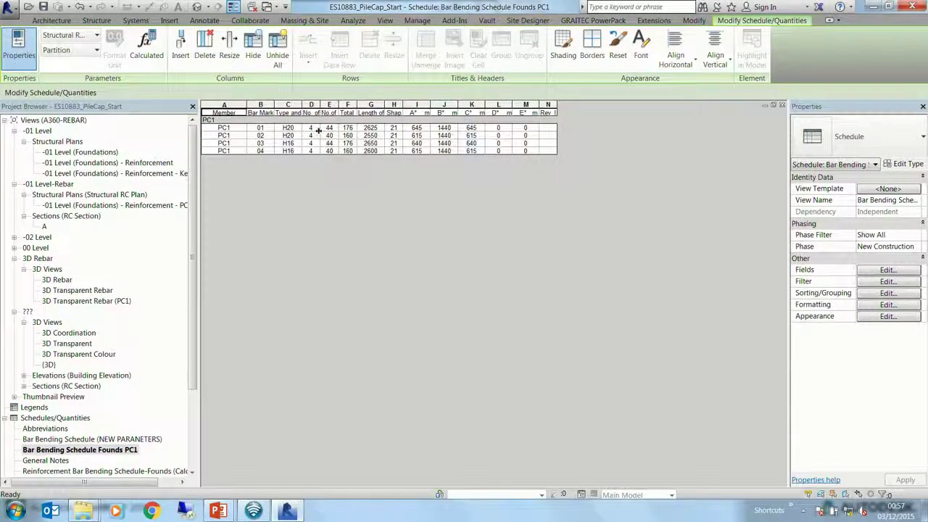
left_click(319, 135)
left_click(191, 402)
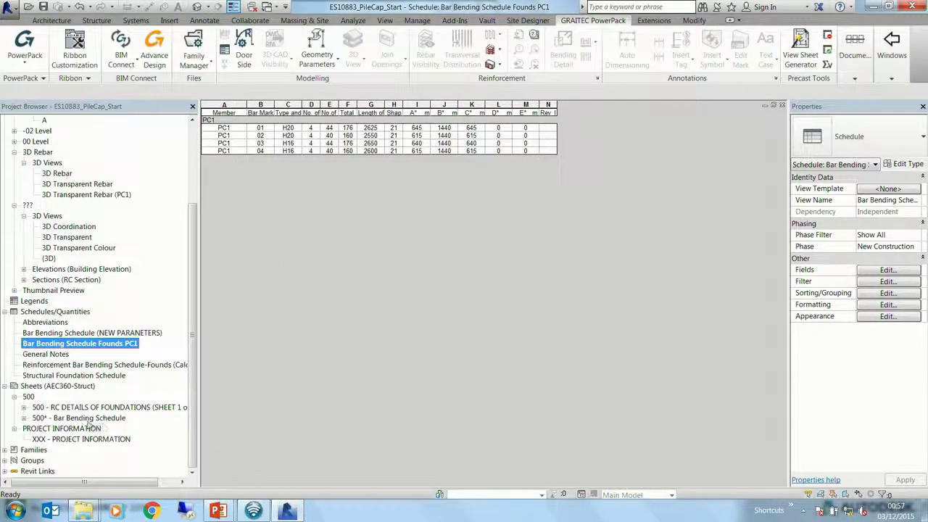
double_click(80, 418)
scroll(509, 245, "up", 6)
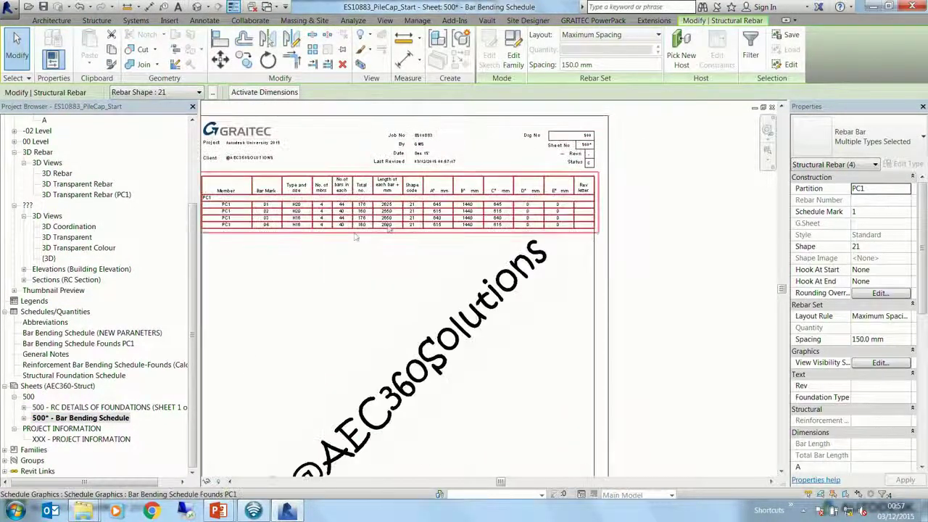
middle_click_drag(363, 306, 388, 373)
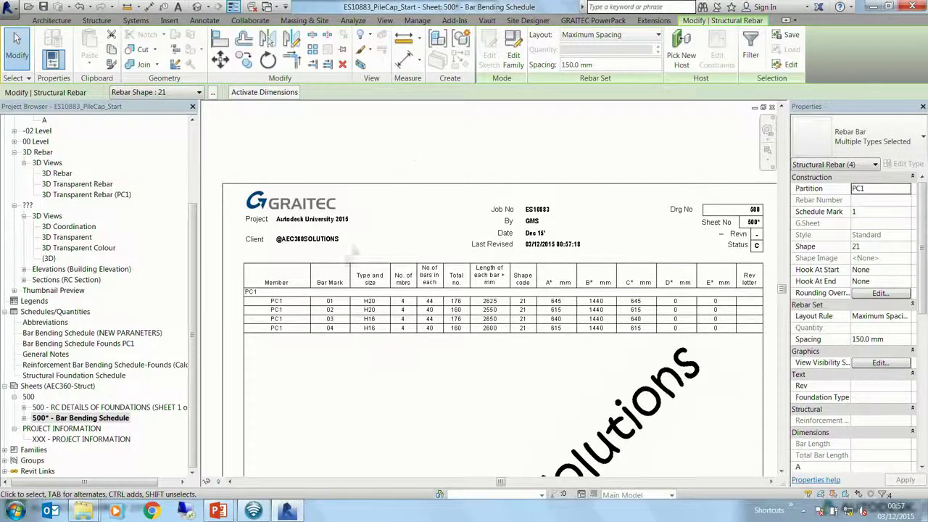
Step: Open the ES10883_Beam_Start project from the ES1008_DataSet folder
left_click(10, 9)
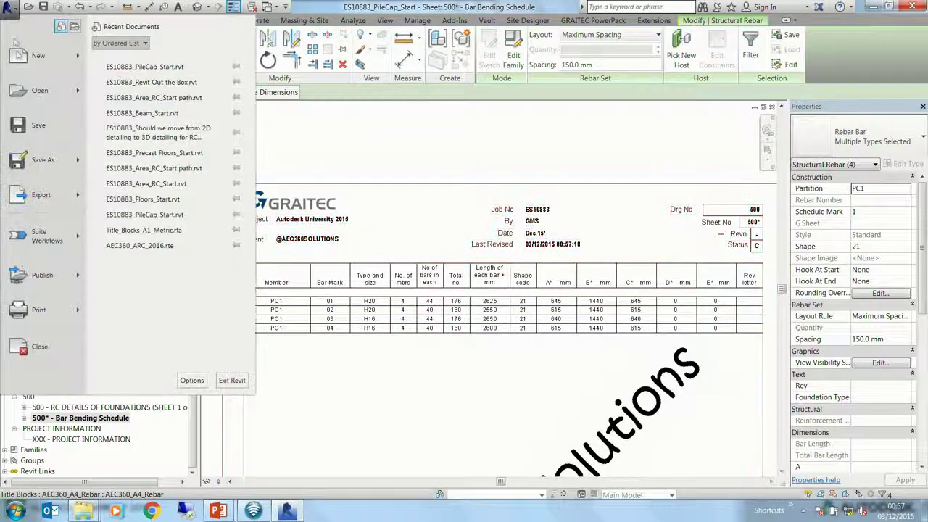
left_click(83, 511)
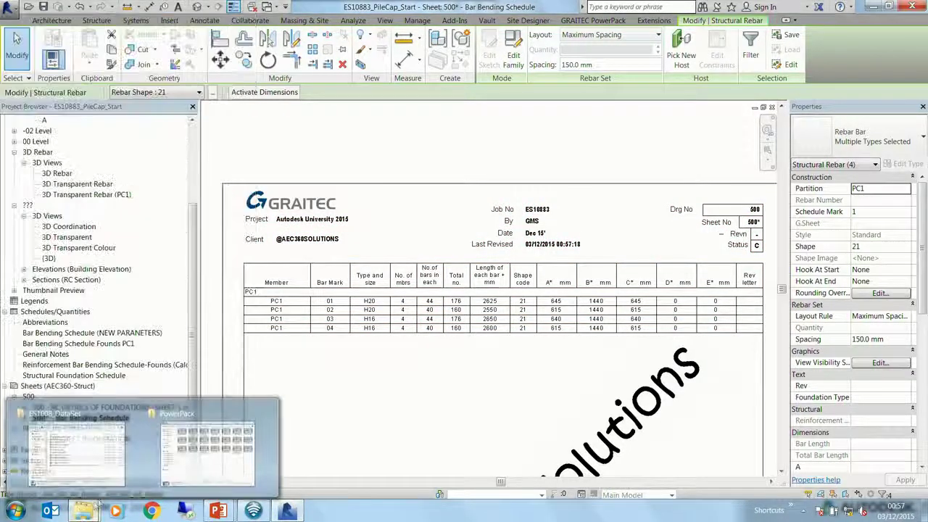
left_click(73, 424)
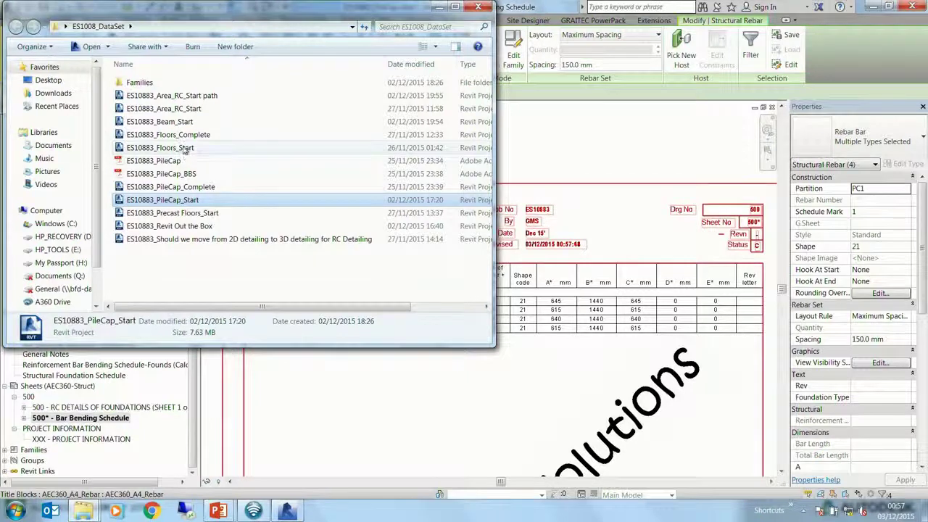
double_click(174, 121)
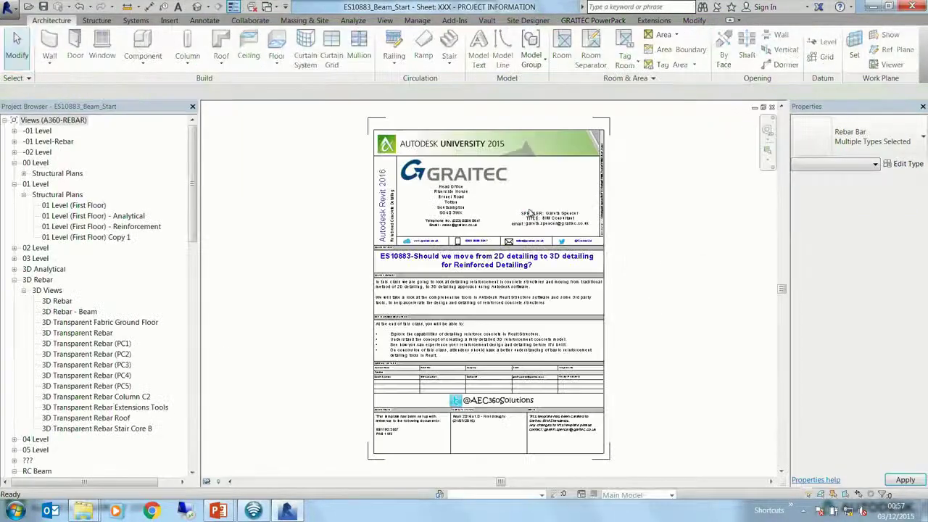
Step: Open the 3D Rebar - Beam view and examine the stirrups where the middle span's soffit steps up near the column
double_click(70, 311)
mouse_move(585, 351)
middle_mouse_down("shift")
mouse_move(587, 375)
mouse_move(667, 317)
mouse_move(701, 321)
mouse_move(588, 333)
middle_mouse_up("shift")
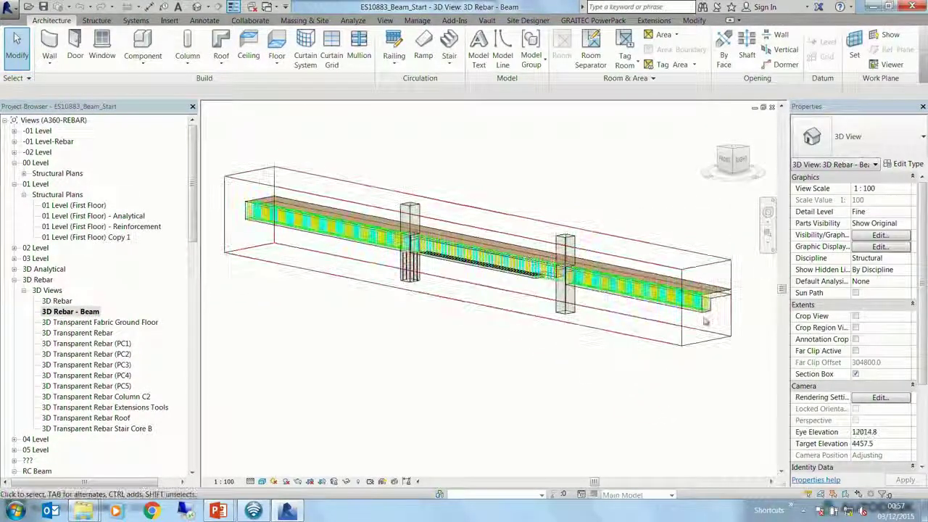
scroll(551, 275, "up", 5)
middle_click_drag(499, 250, 580, 217, "shift")
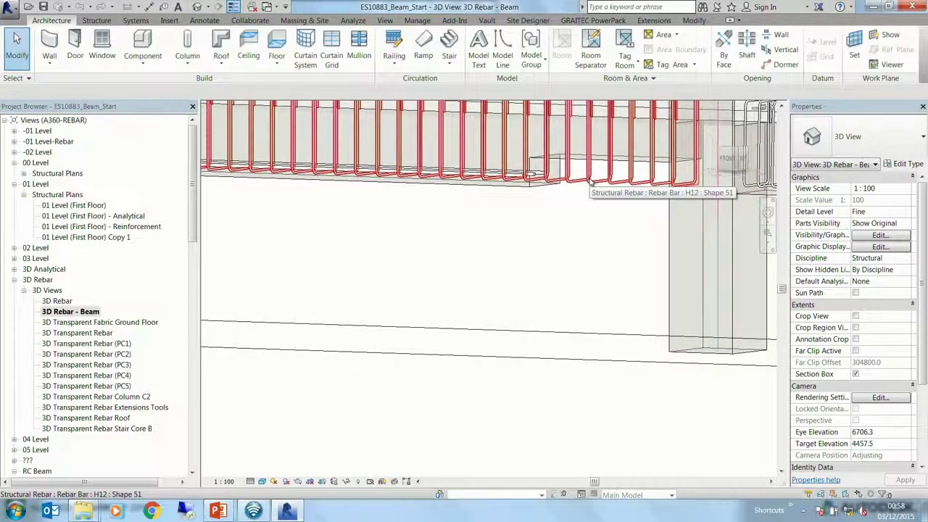
scroll(591, 183, "down", 5)
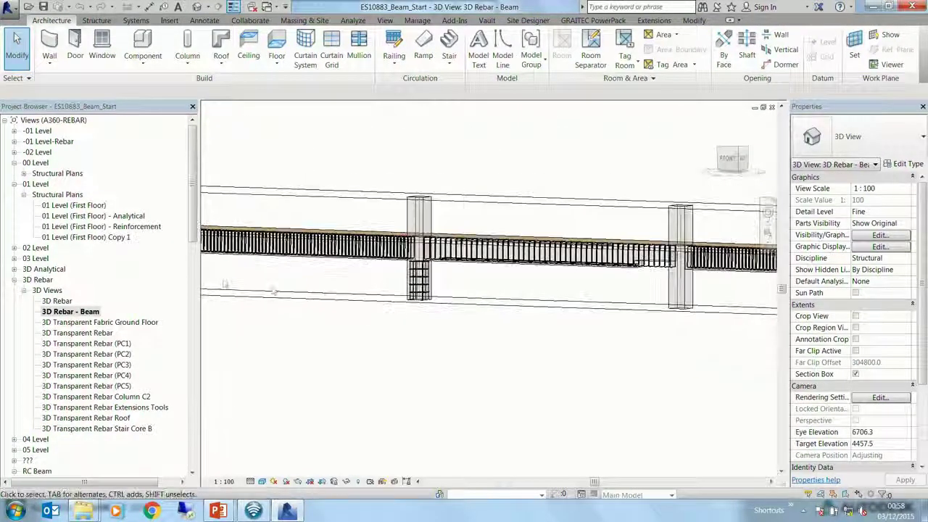
Step: Open the Beam Elevation from the 01 Level (First Floor) plan and frame the soffit step in the Split Rebar - To face span
double_click(73, 205)
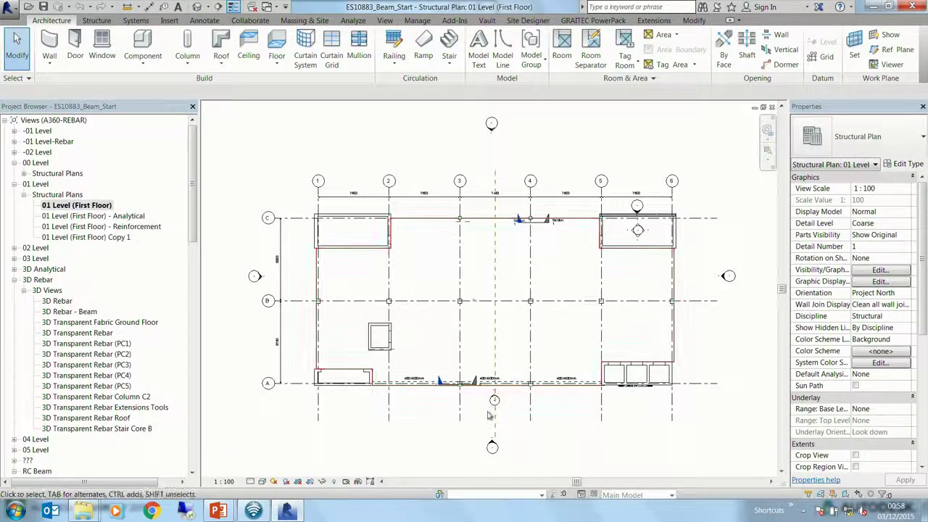
scroll(490, 415, "up", 3)
double_click(503, 371)
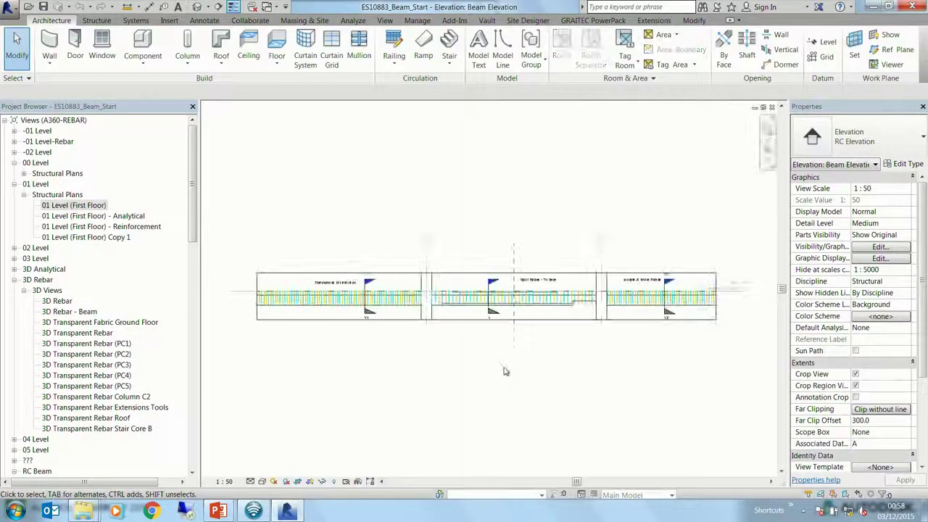
scroll(464, 319, "up", 3)
scroll(517, 270, "up", 4)
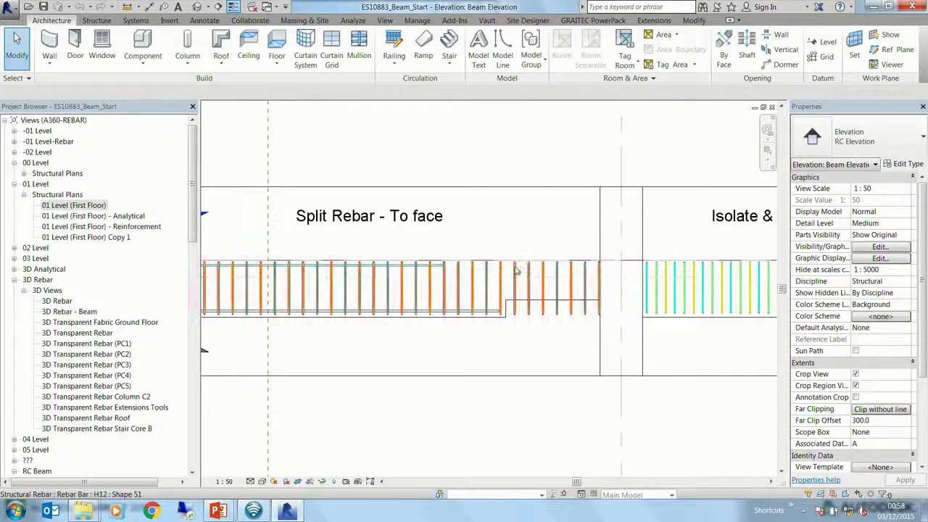
Step: Split the middle span's H12 stirrup set at the last bar before the soffit step, and check the separated set over the shallower section
left_click(516, 270)
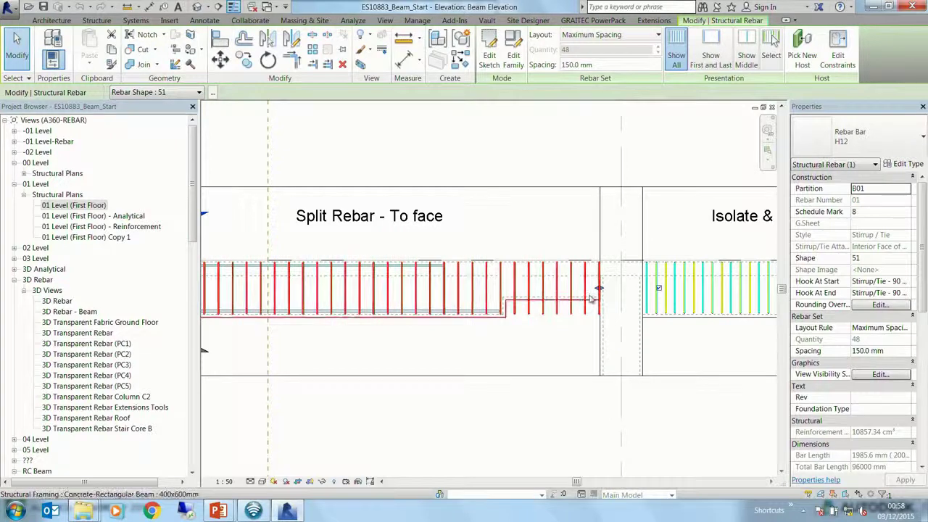
scroll(577, 297, "up", 2)
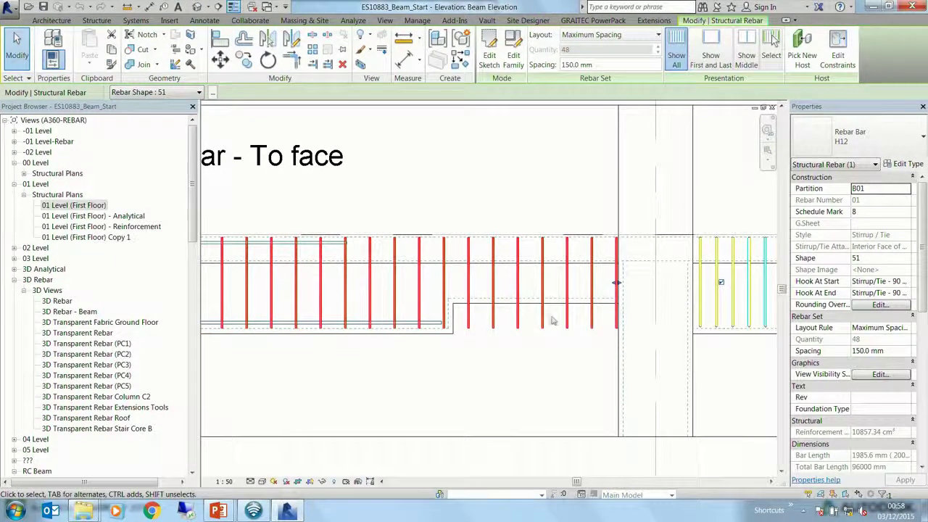
left_click(593, 20)
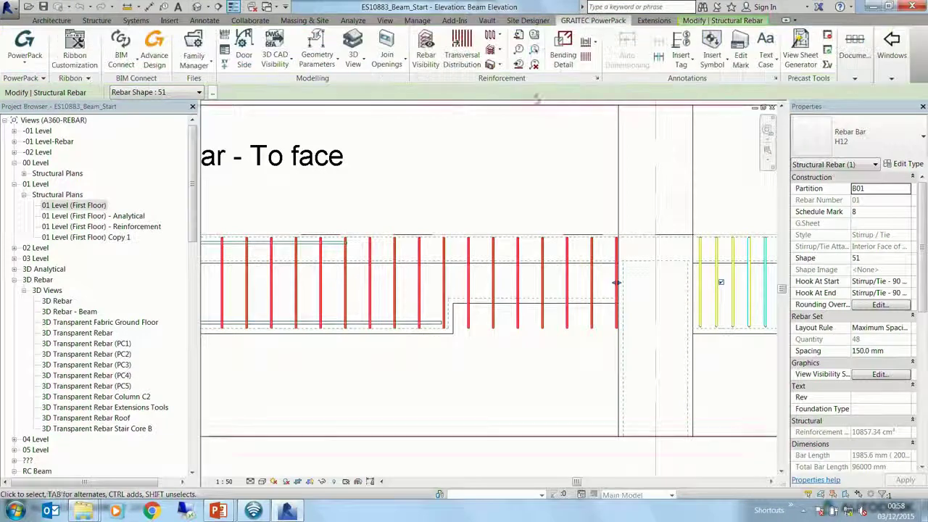
left_click(498, 35)
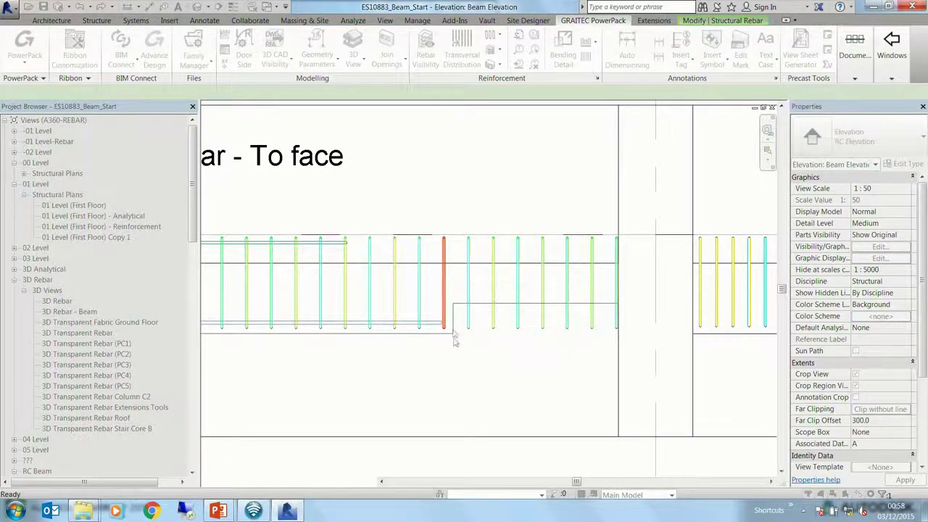
left_click(445, 290)
left_click(468, 331)
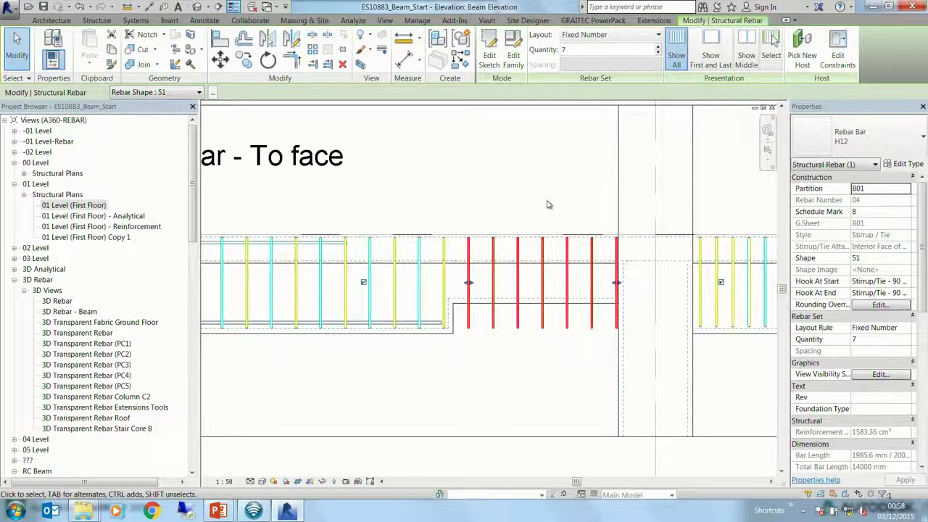
left_click(528, 178)
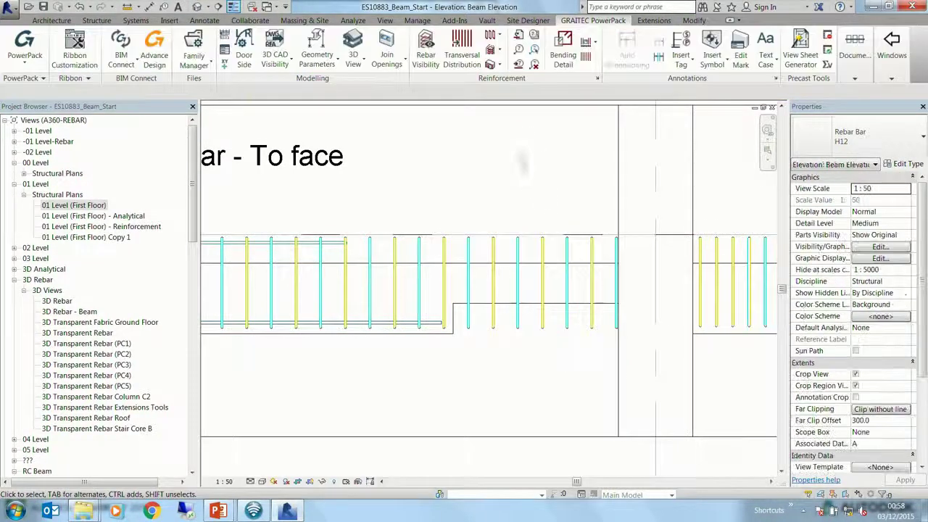
Step: Fit the separated H12 stirrup set to the raised soffit face of the stepped beam with Rebar to Face
left_click(499, 40)
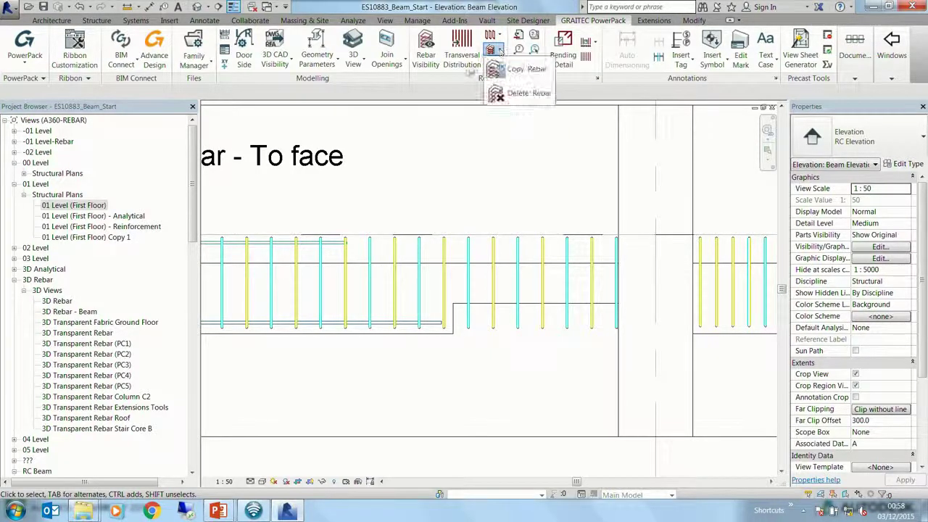
left_click(499, 64)
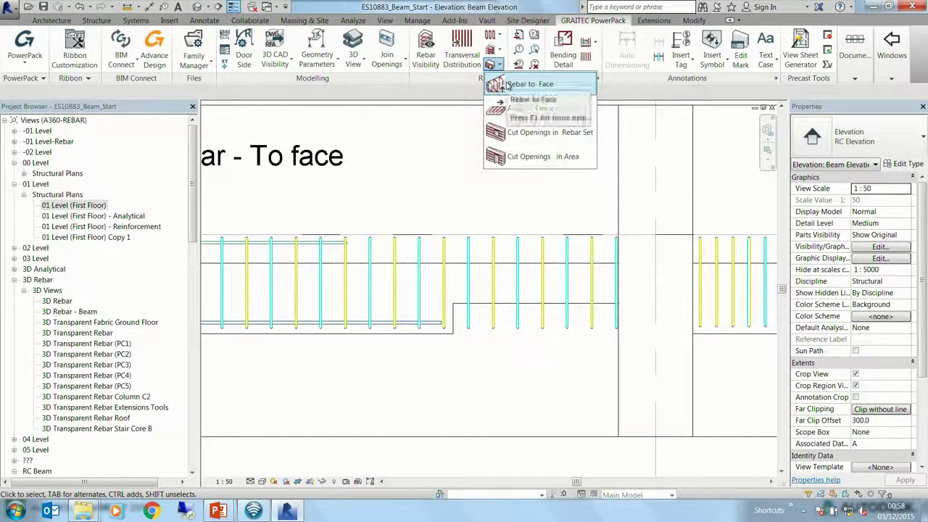
left_click(523, 83)
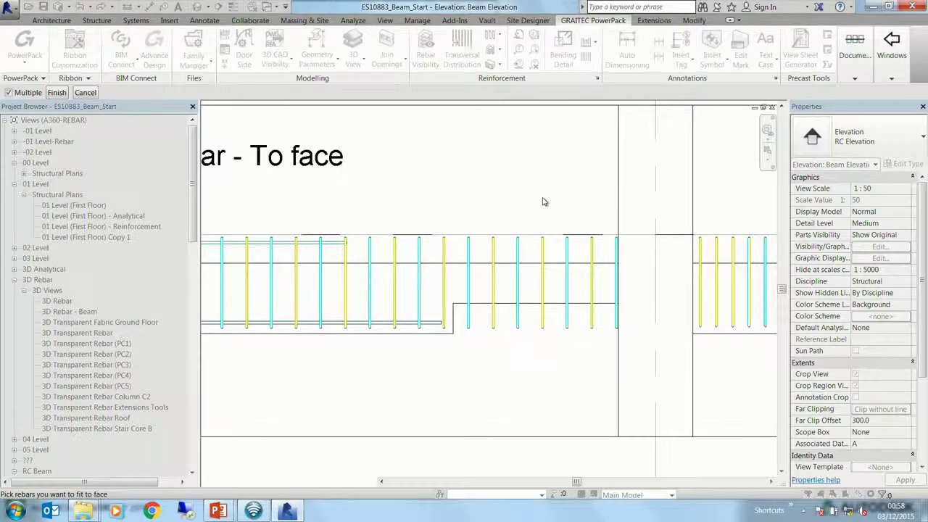
left_click(543, 296)
left_click(545, 303)
key("Return")
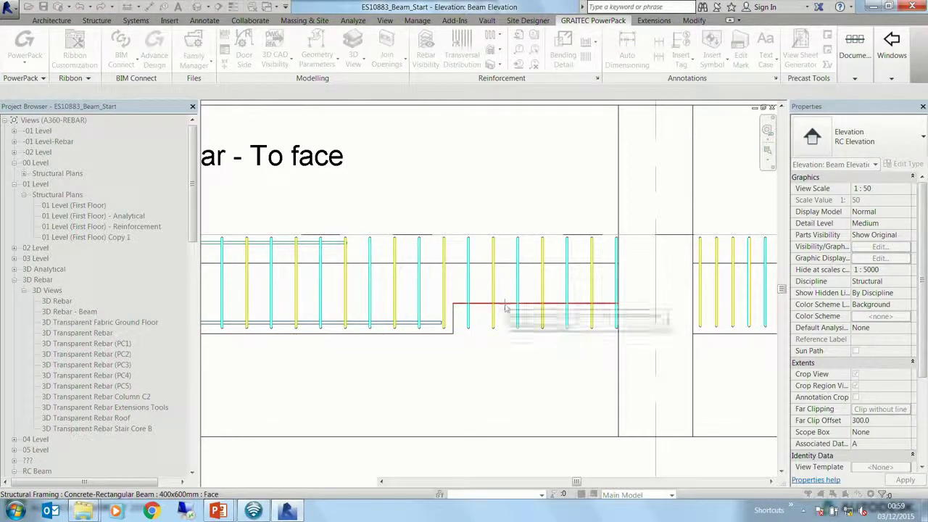
left_click(506, 304)
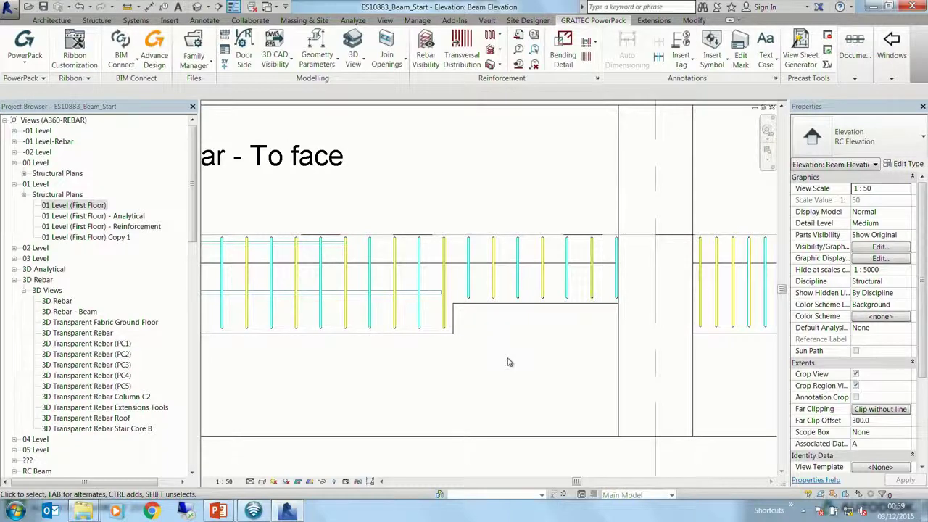
Step: Examine the fitted H12 stirrups at the middle span's soffit step in the 3D Rebar - Beam view
double_click(76, 312)
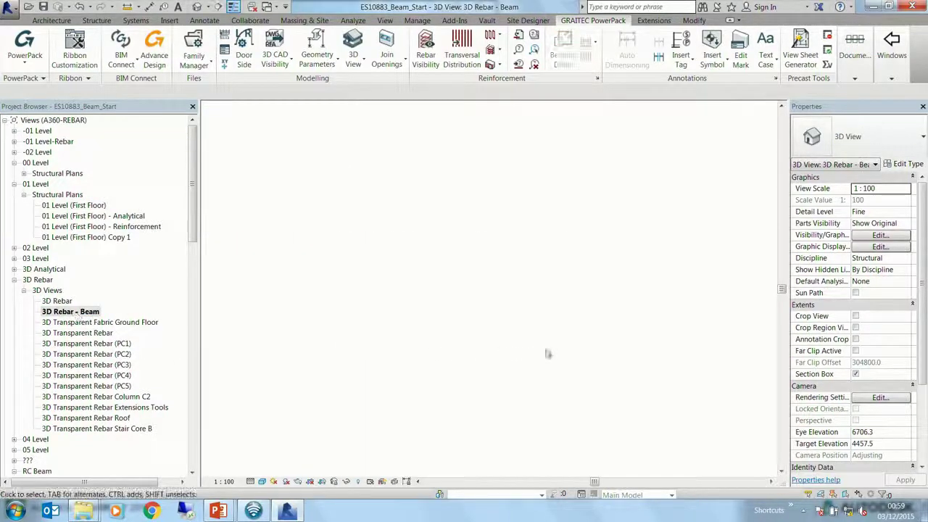
middle_click_drag(661, 267, 618, 313)
scroll(623, 309, "up", 5)
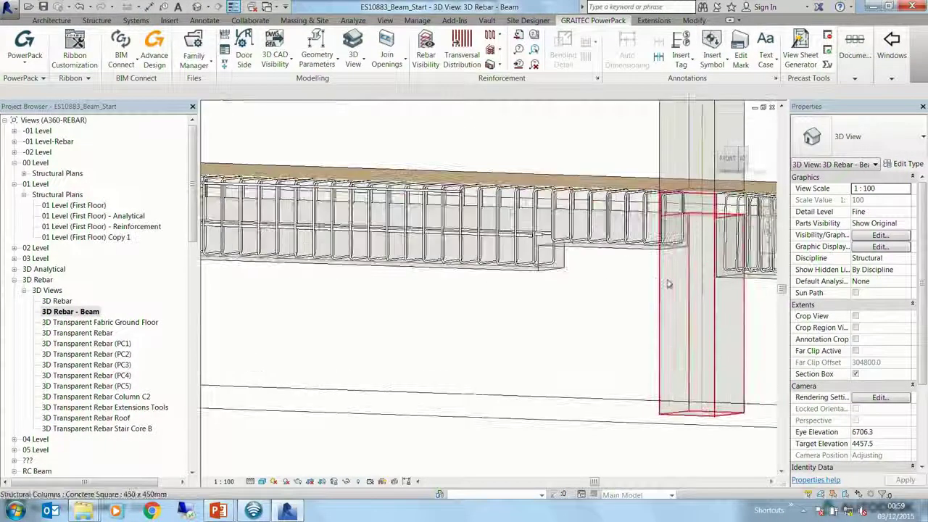
middle_click_drag(664, 277, 497, 291, "shift")
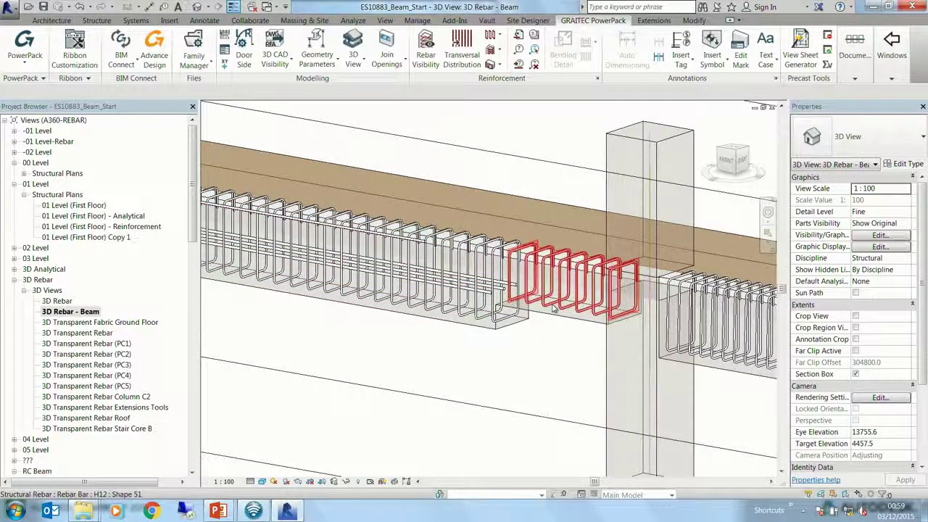
Step: Return to the Beam Elevation and start Transversal Distribution on the H12 stirrup set in the span before grid 3
key("ctrl+Tab")
scroll(528, 356, "down", 5)
scroll(449, 357, "up", 5)
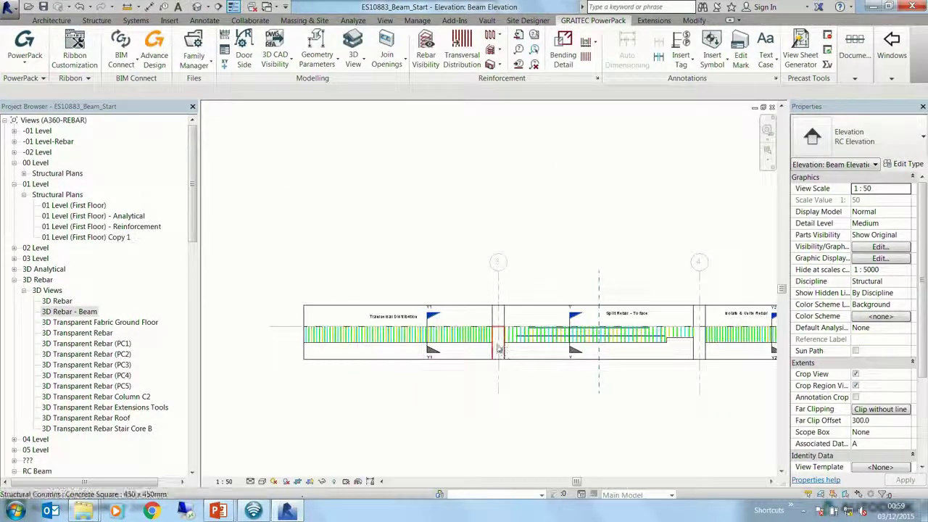
scroll(444, 341, "up", 3)
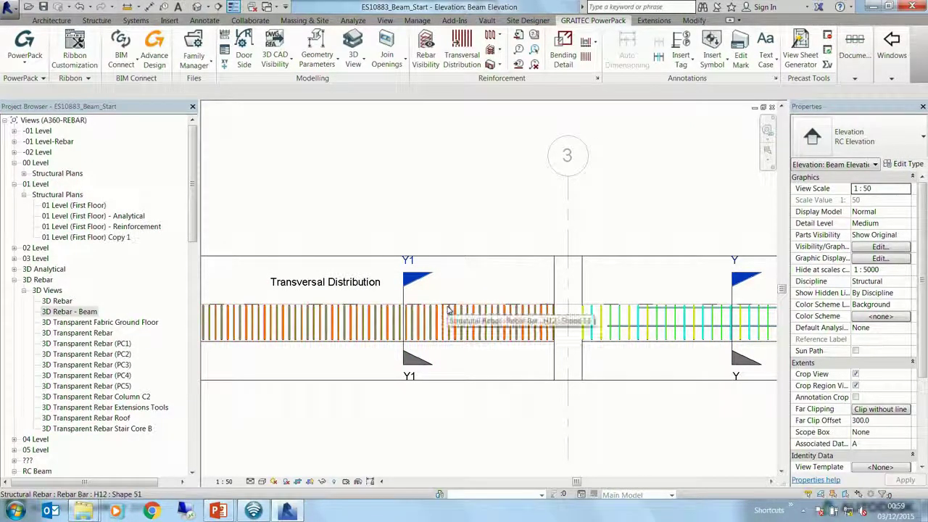
left_click(461, 55)
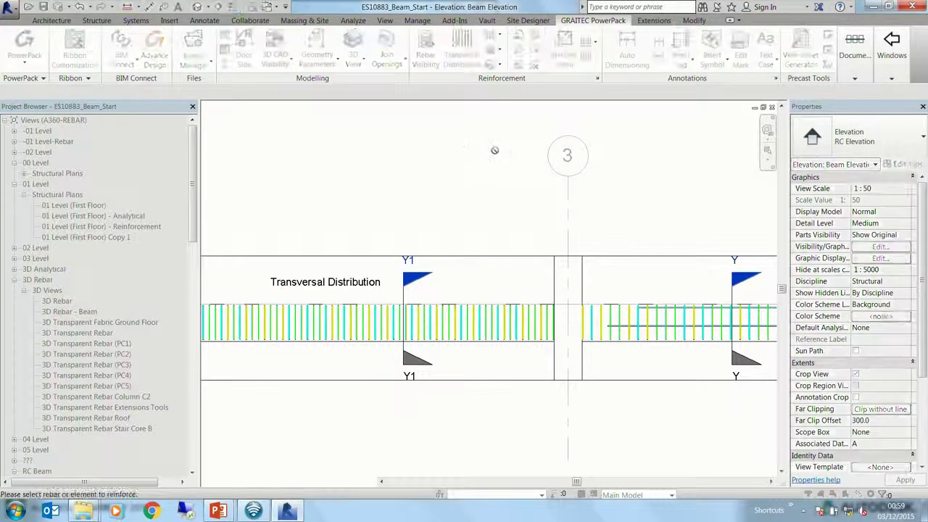
left_click(470, 316)
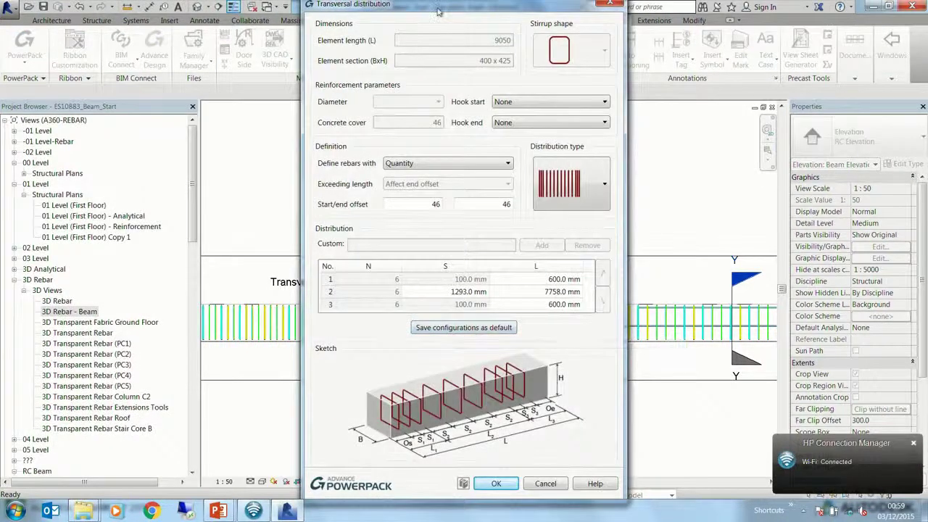
left_click_drag(438, 11, 354, 34)
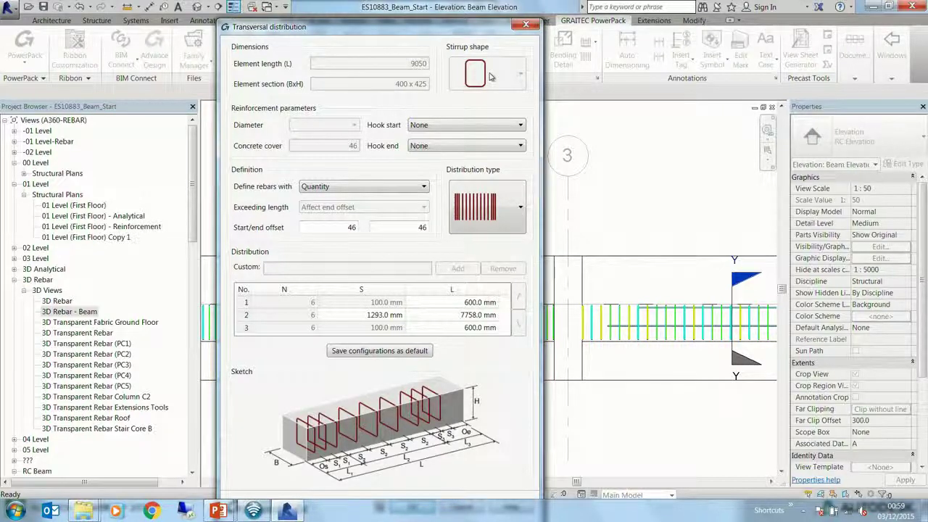
Step: Review the hook and definition options, keep None and Quantity, and choose the 2 Zones Distribution (to left)
left_click(478, 126)
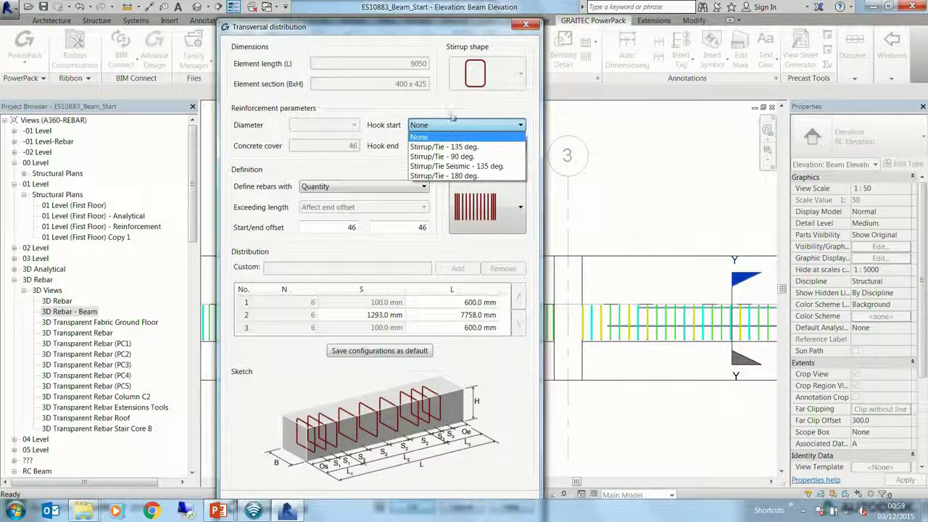
left_click(452, 116)
left_click(359, 189)
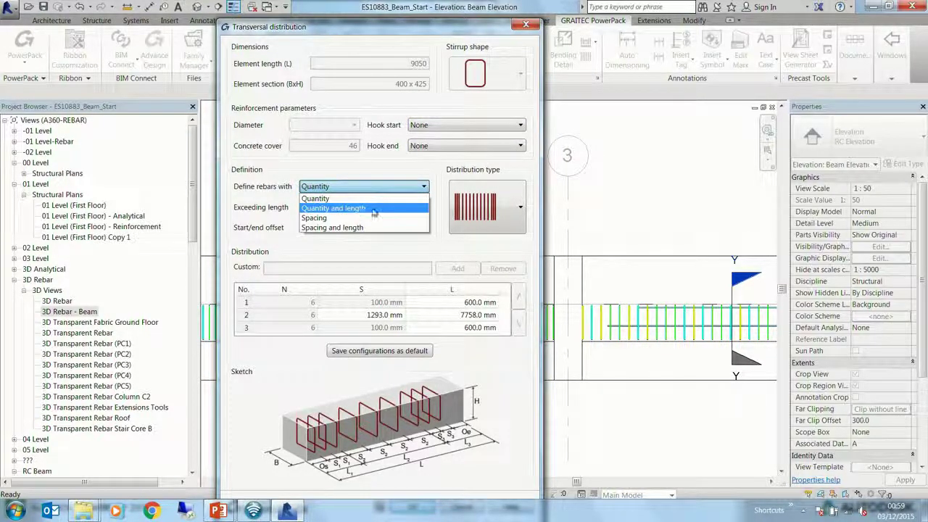
left_click(316, 198)
left_click(521, 208)
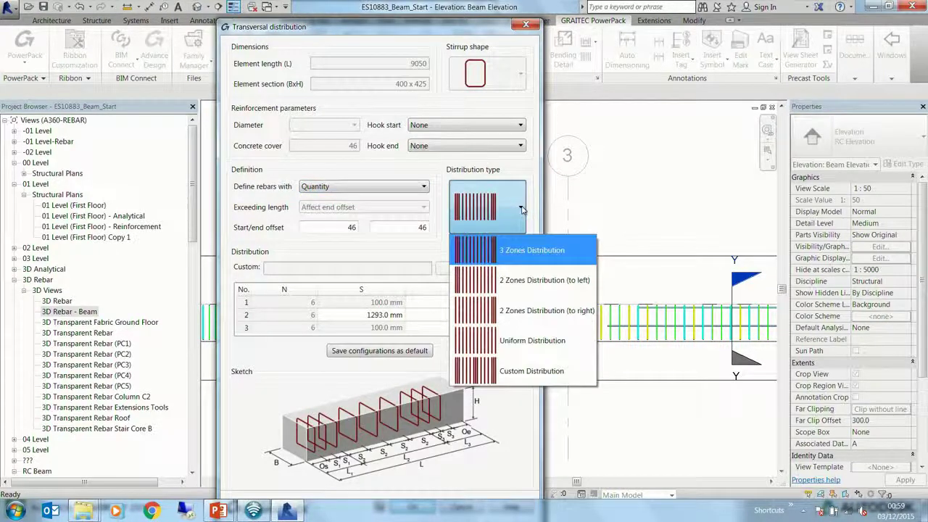
left_click(520, 285)
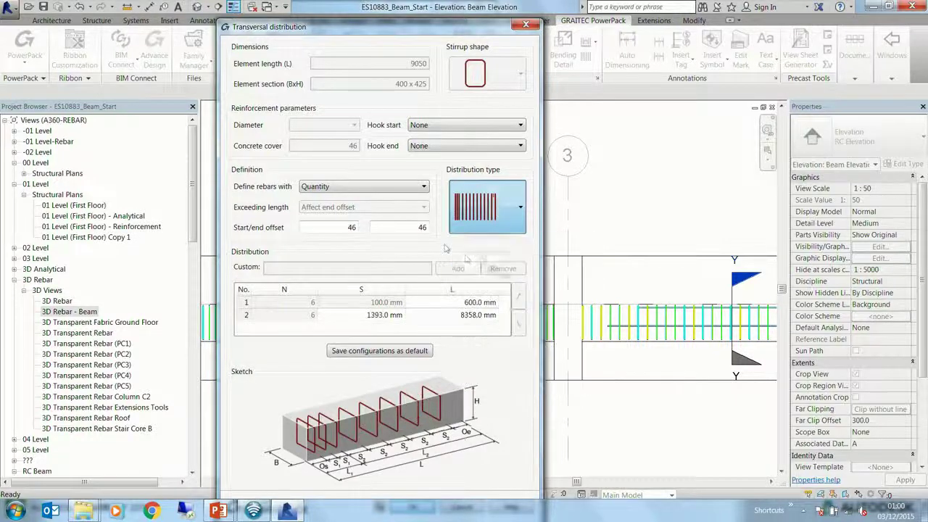
Step: Set both end offsets to 50 and the second zone's spacing to 200 mm, and try to apply the stirrup distribution
double_click(353, 227)
left_click(419, 229)
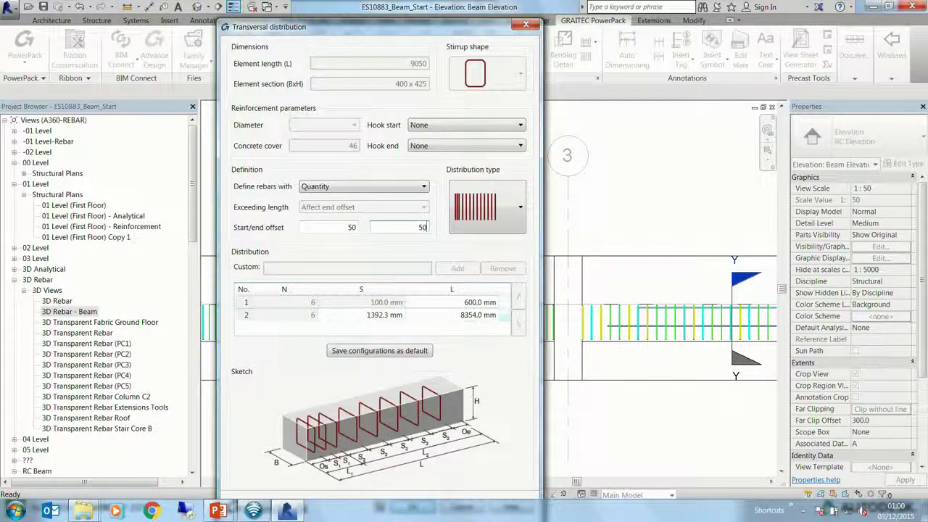
left_click_drag(362, 314, 407, 316)
left_click(387, 318)
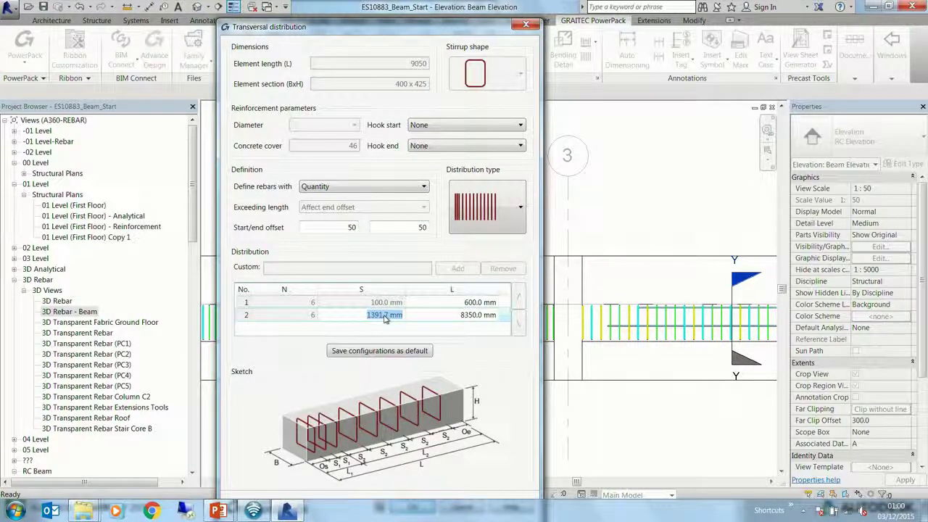
type("2000")
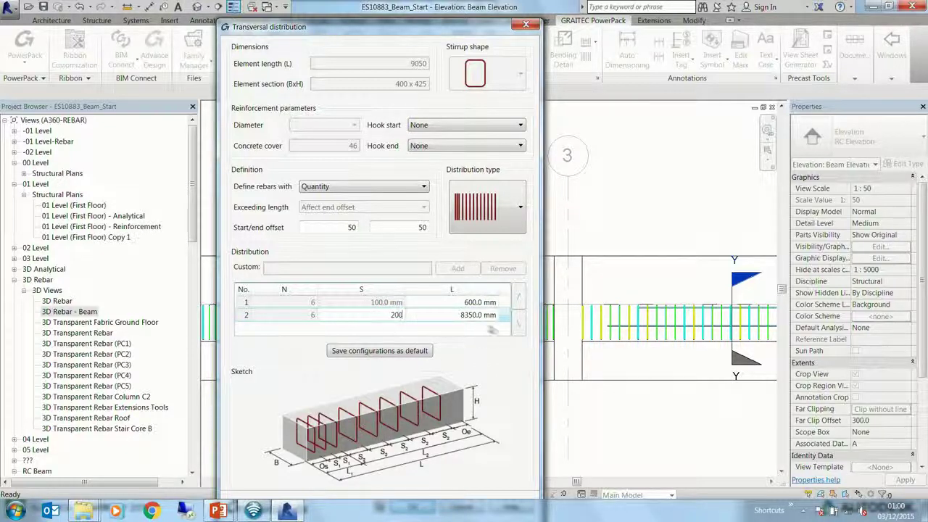
key("Return")
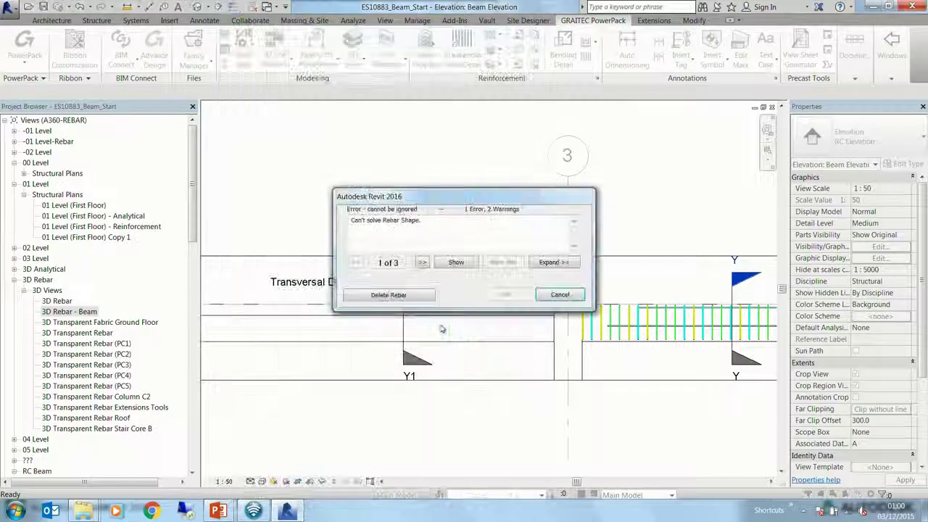
left_click(579, 297)
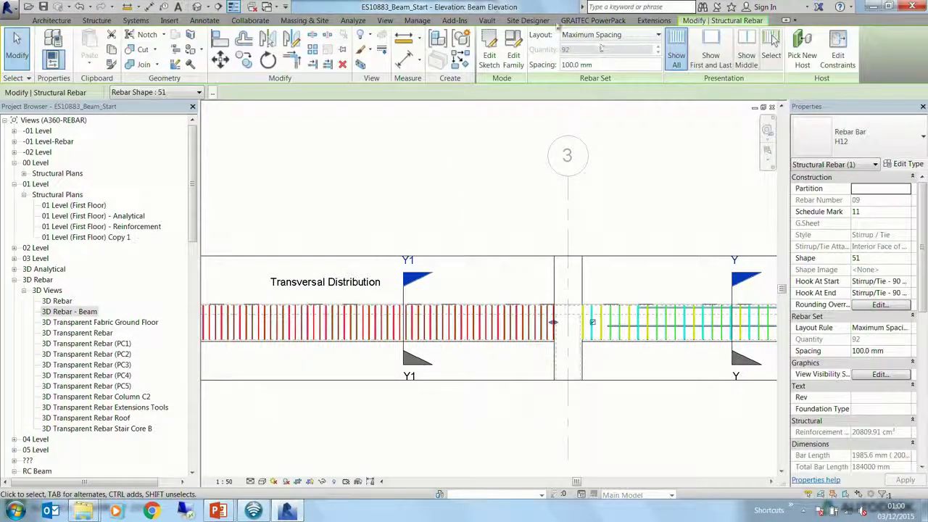
Step: Try to redistribute the same stirrup set in two zones with a second-zone spacing of 250 mm
left_click(593, 21)
left_click(457, 58)
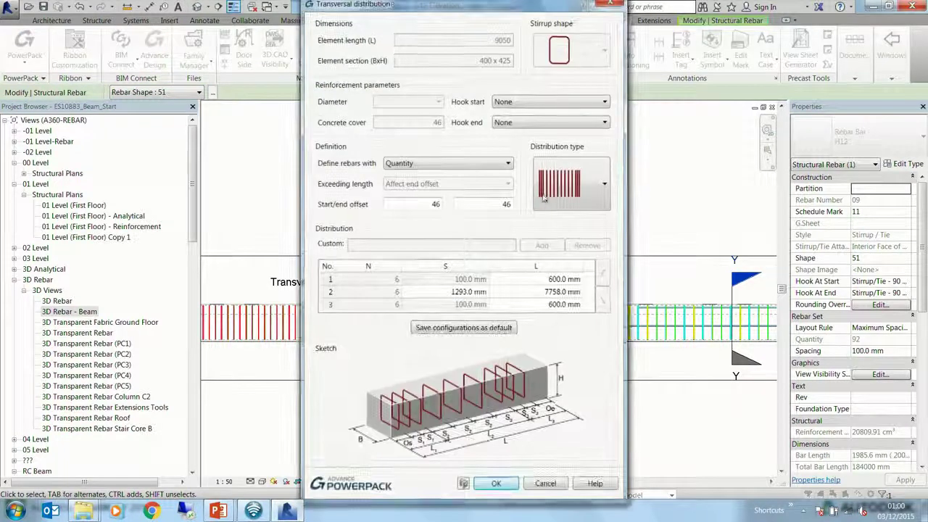
left_click(598, 200)
left_click(551, 230)
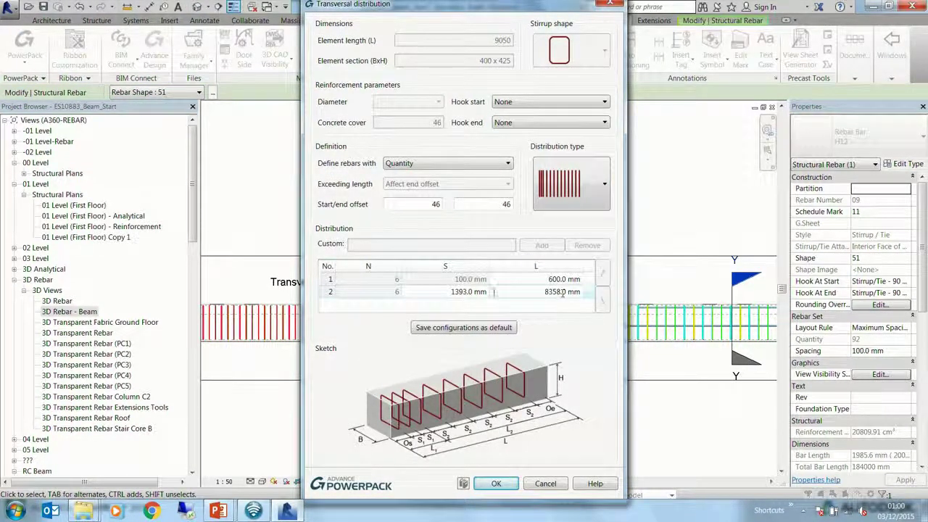
left_click_drag(451, 292, 492, 294)
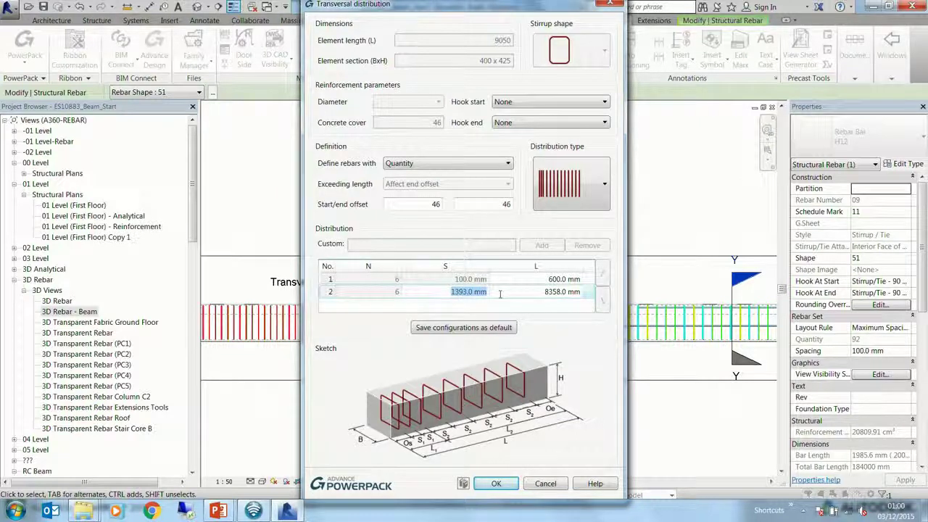
type("250")
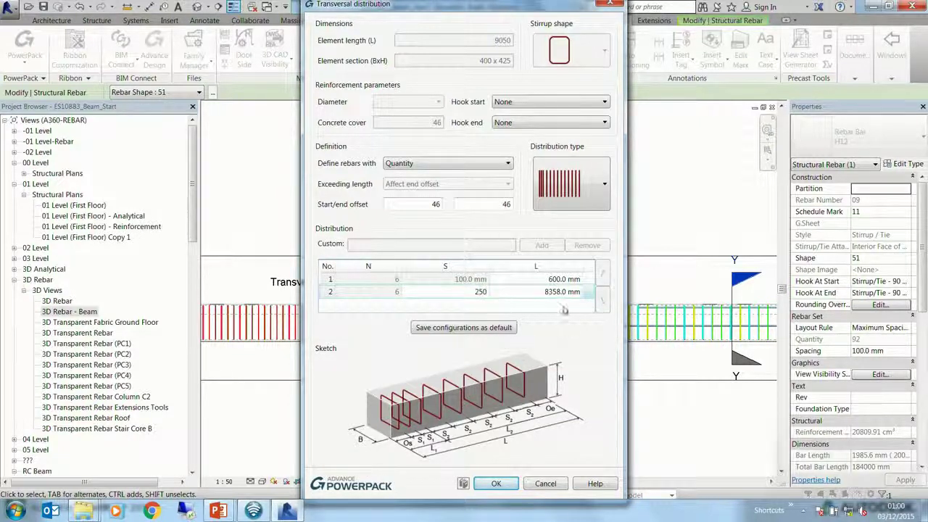
left_click(589, 293)
left_click(545, 291)
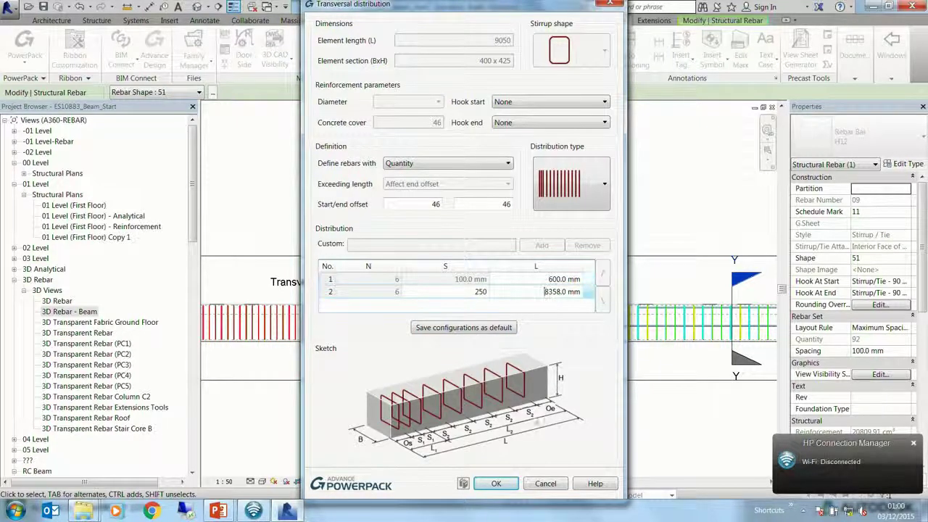
left_click(501, 484)
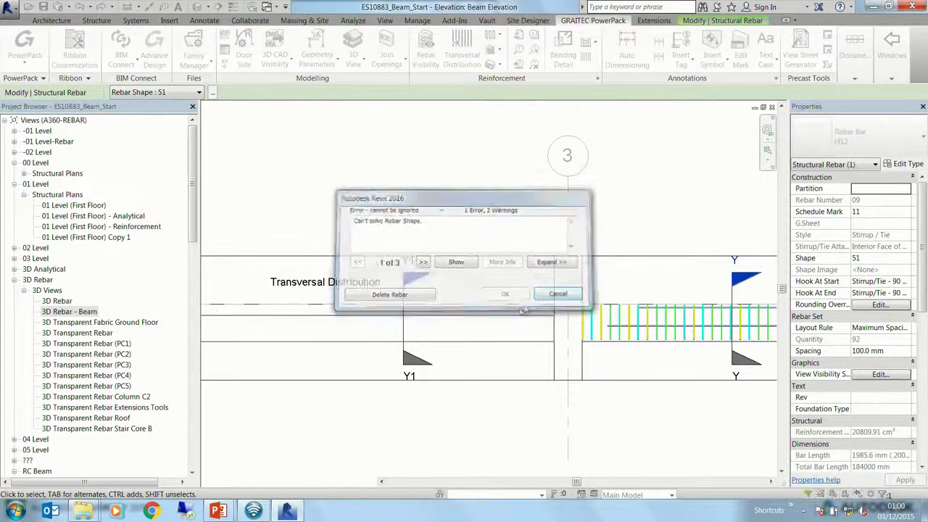
left_click(550, 296)
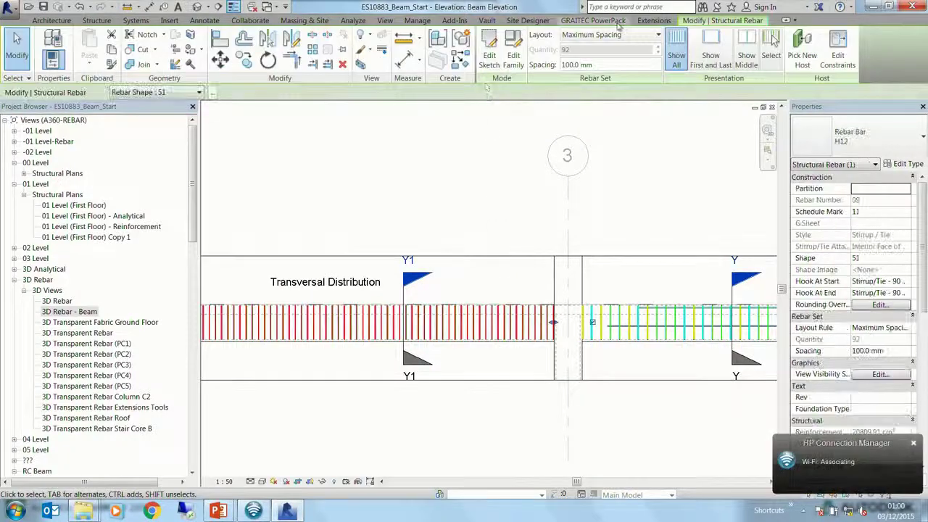
Step: Try to redistribute the stirrups in three zones defined by Spacing, with 15 bars in the second zone
left_click(616, 21)
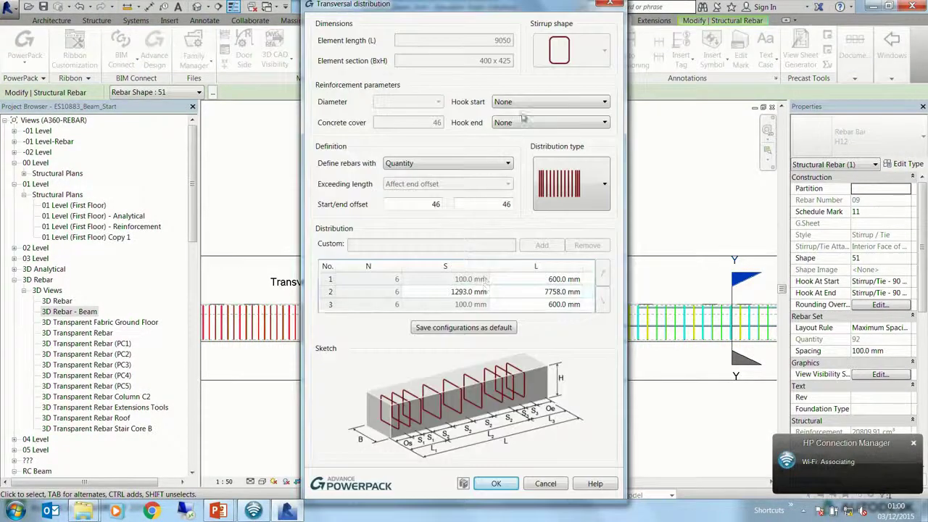
left_click(454, 168)
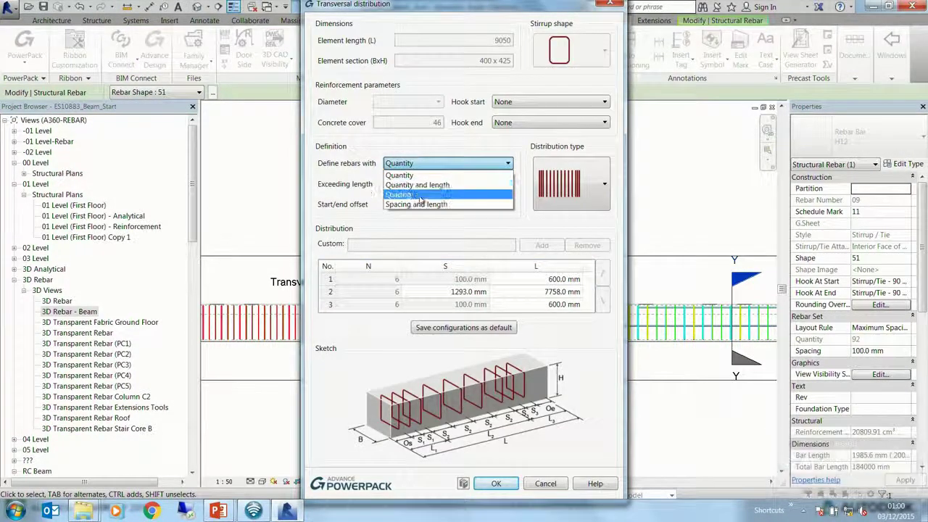
left_click(433, 185)
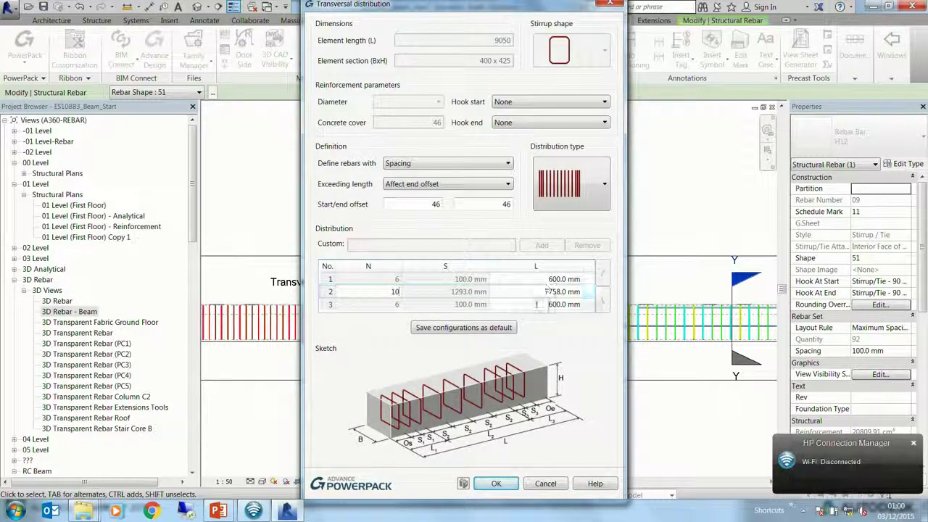
left_click(419, 293)
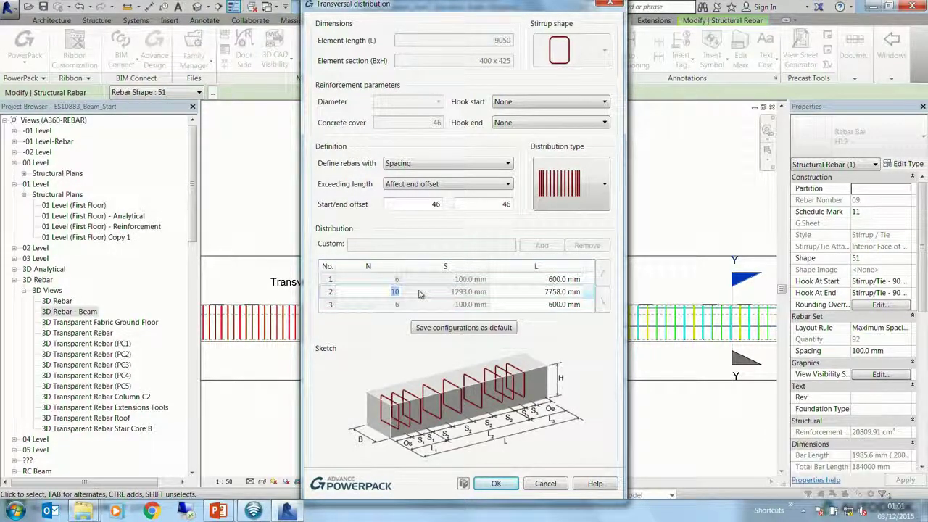
type("15")
key("Return")
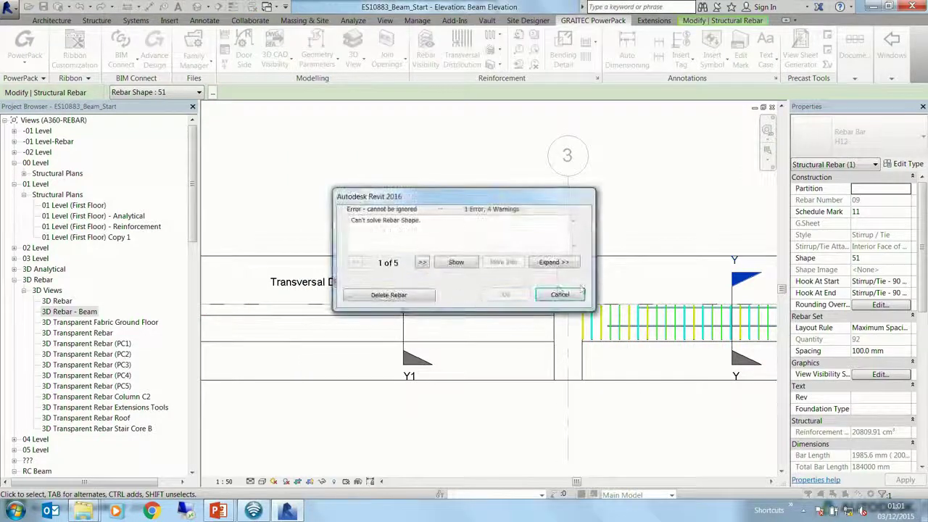
left_click(557, 295)
key("Escape")
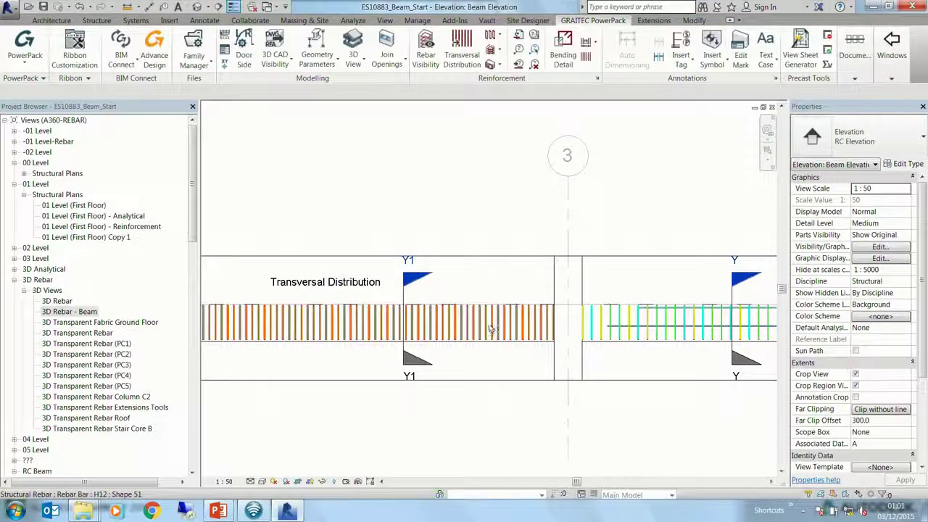
middle_click_drag(492, 345, 661, 341)
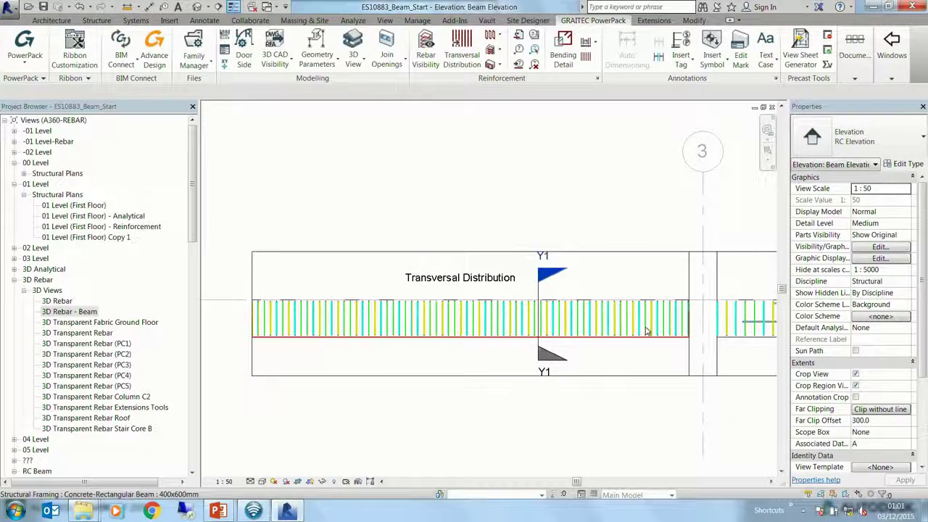
left_click(649, 333)
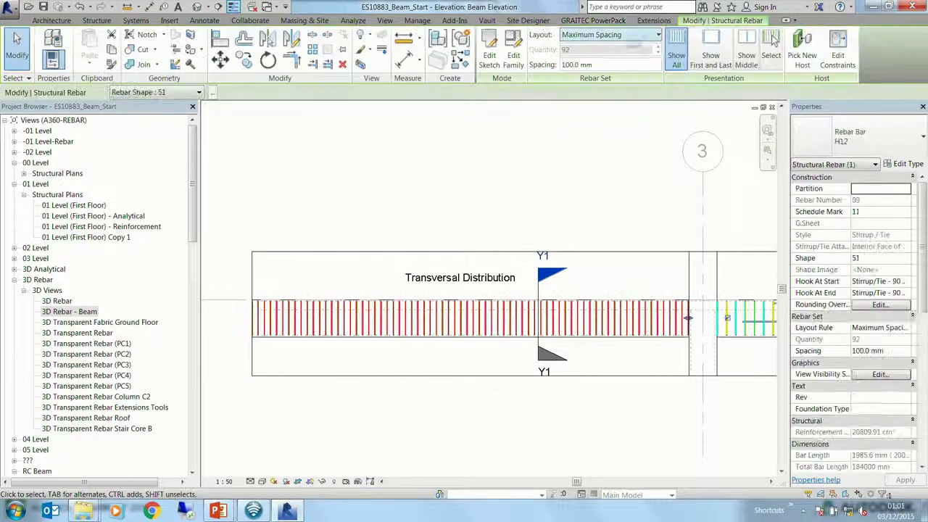
left_click(654, 20)
left_click(206, 64)
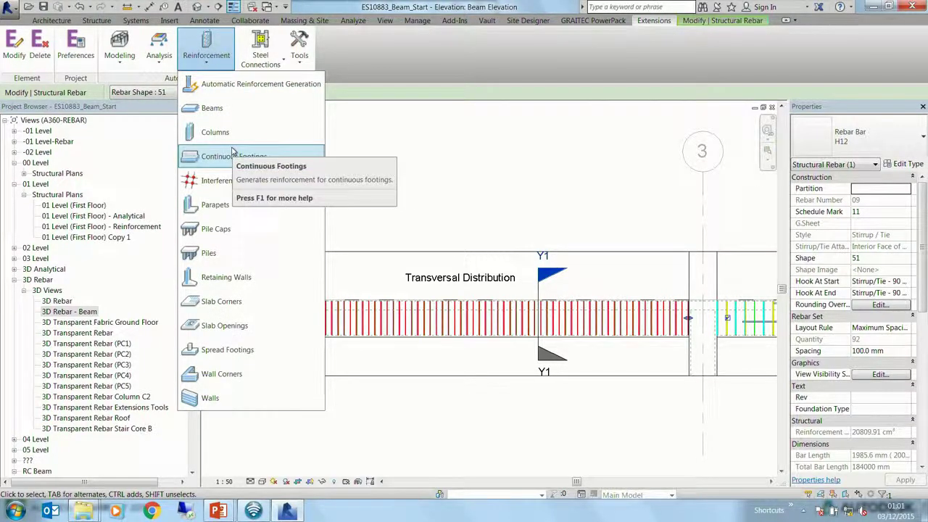
Step: Isolate a single stirrup near the column from the H12 stirrup set in the Isolate & Unite Rebar span
left_click(602, 21)
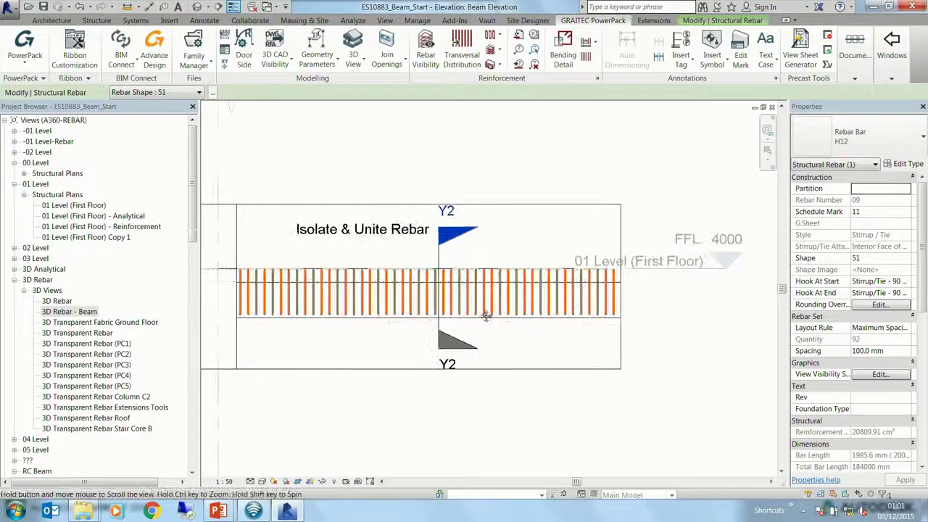
left_click(510, 321)
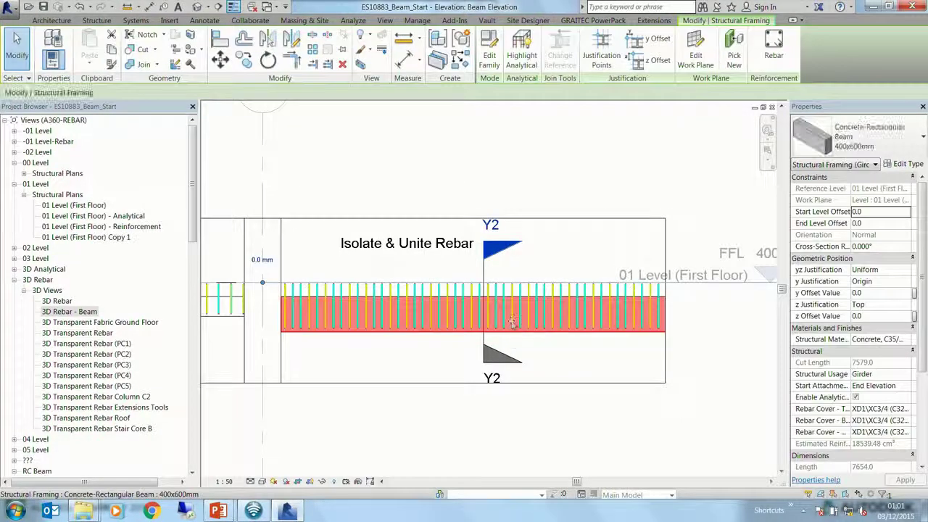
key("Escape")
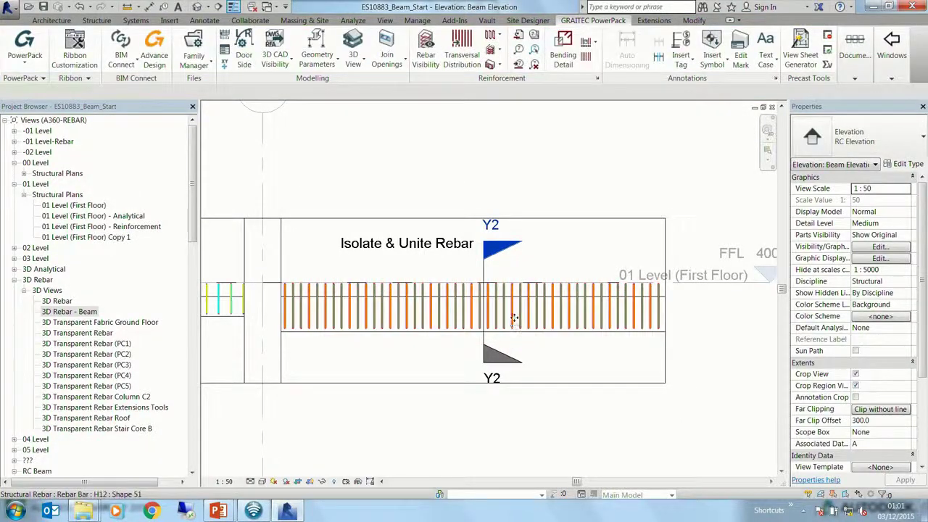
left_click(513, 322)
scroll(687, 48, "up", 1)
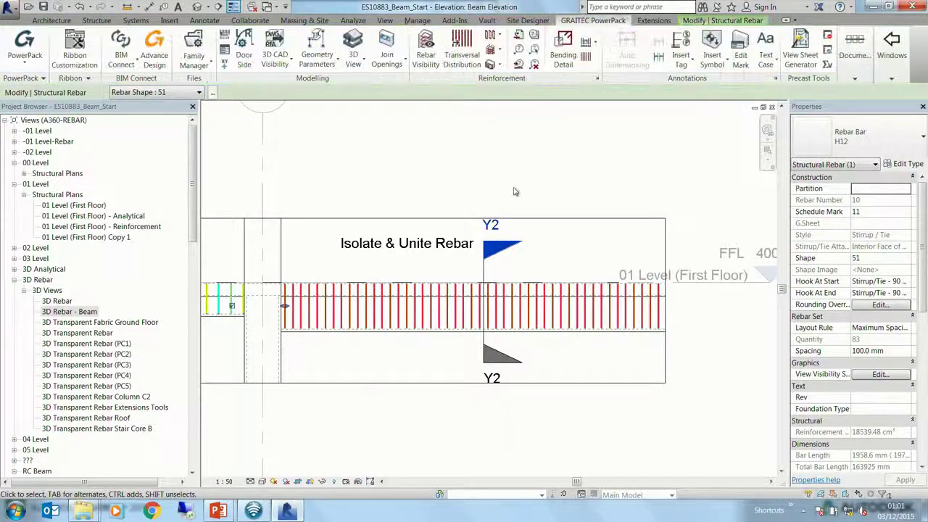
left_click(499, 36)
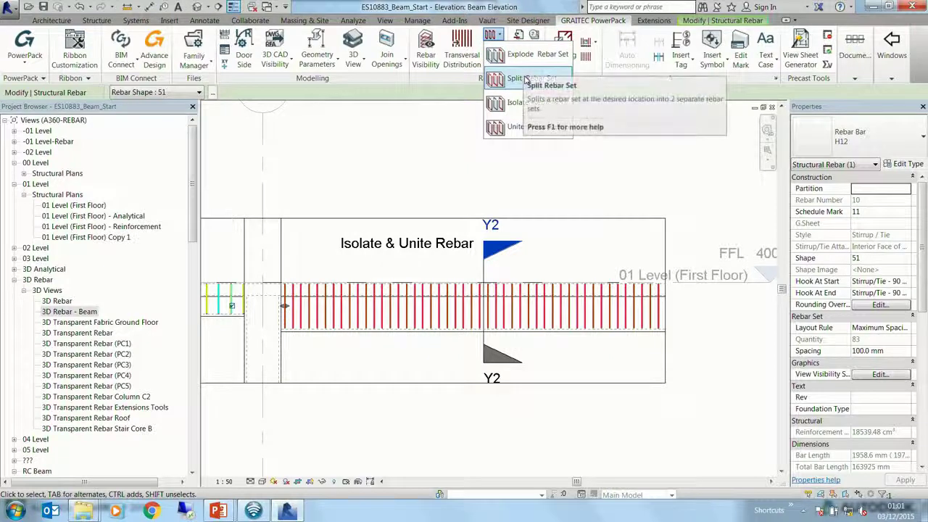
left_click(523, 101)
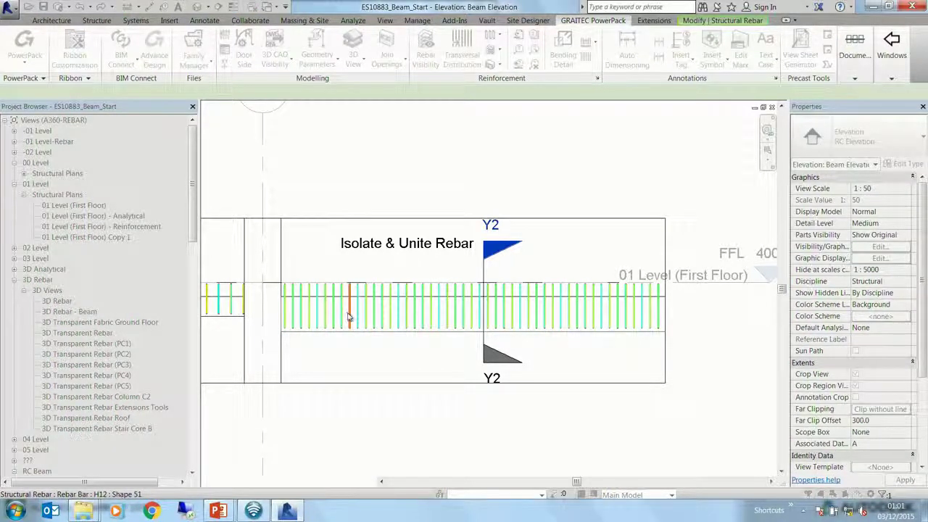
left_click(349, 317)
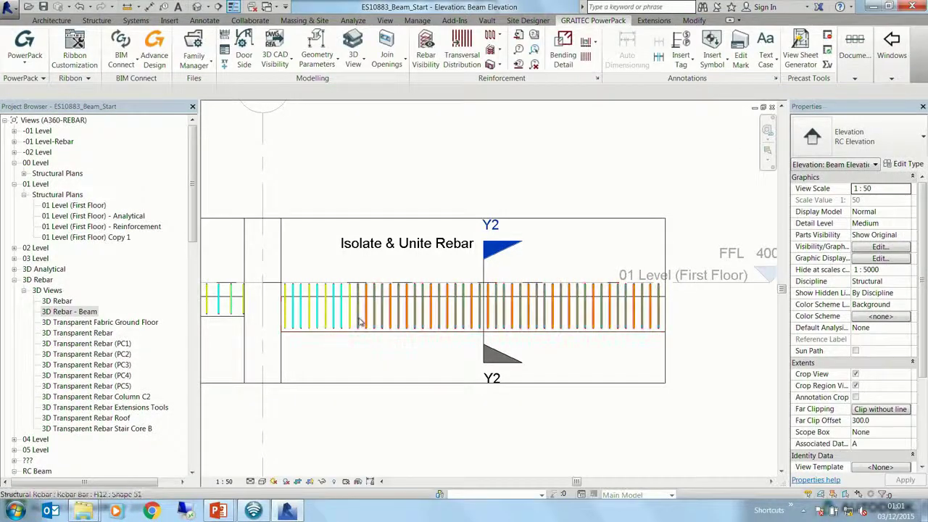
Step: Pull the longer stirrup set back from the isolated stirrup, and try shortening the set beside the column
left_click(361, 323)
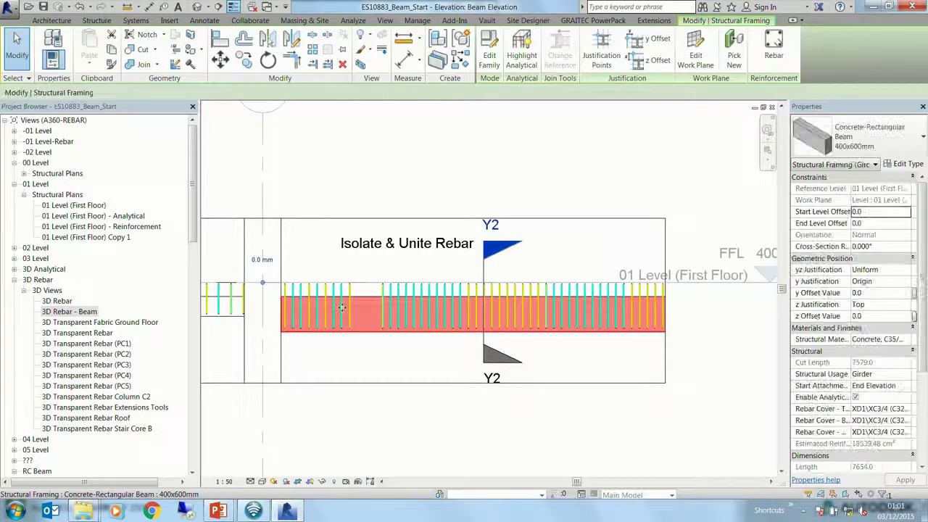
left_click(342, 308)
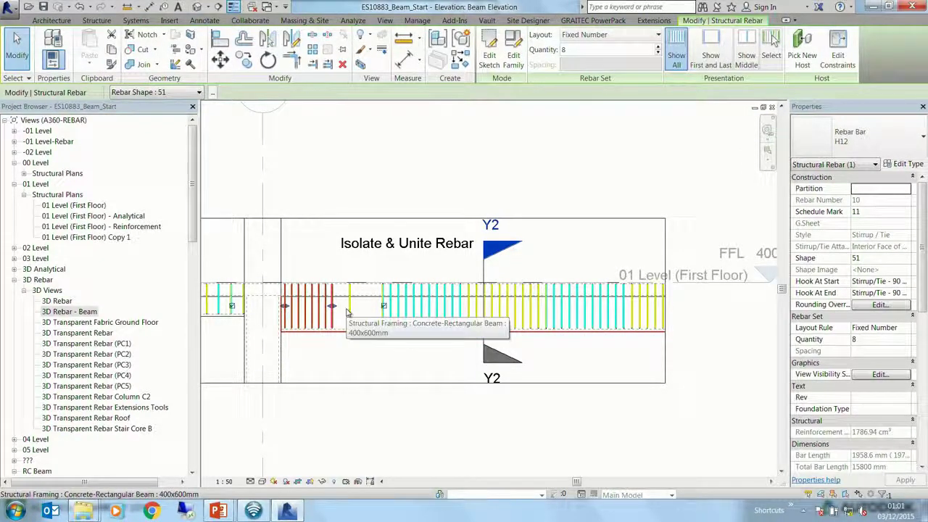
key("Escape")
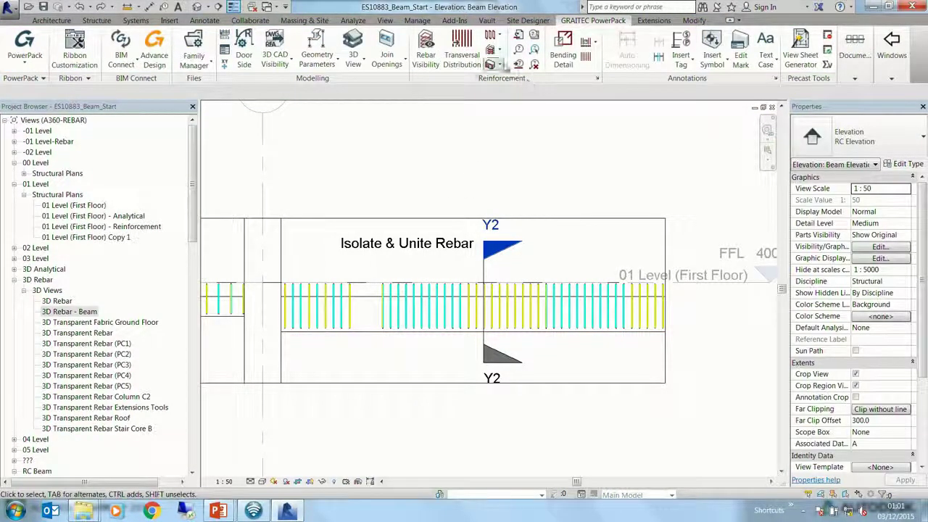
Step: Run Unite Rebar Sets and pick the stirrup set beside the column as the first set
left_click(499, 64)
left_click(499, 35)
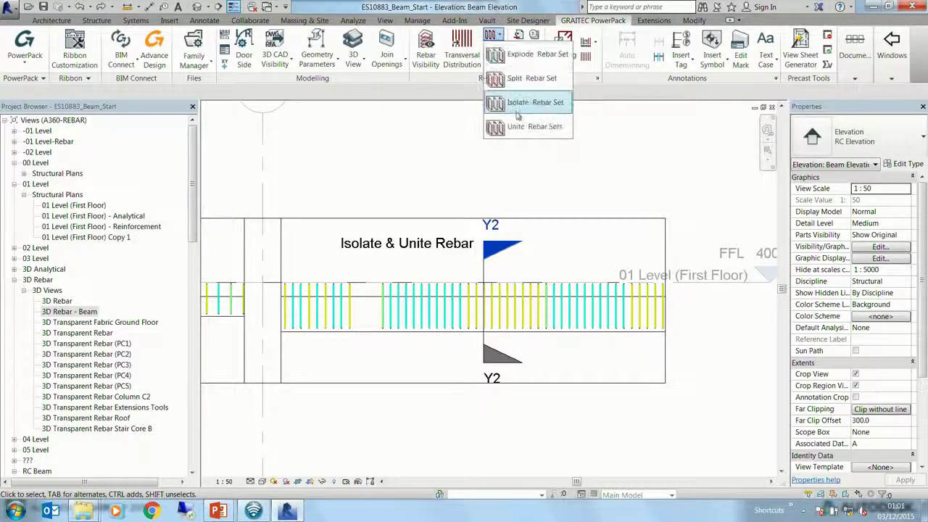
left_click(524, 126)
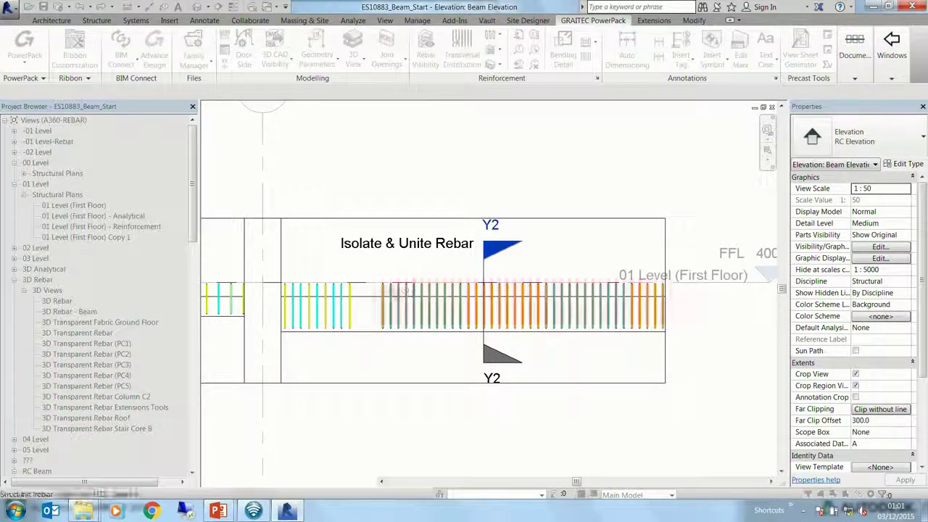
left_click(346, 308)
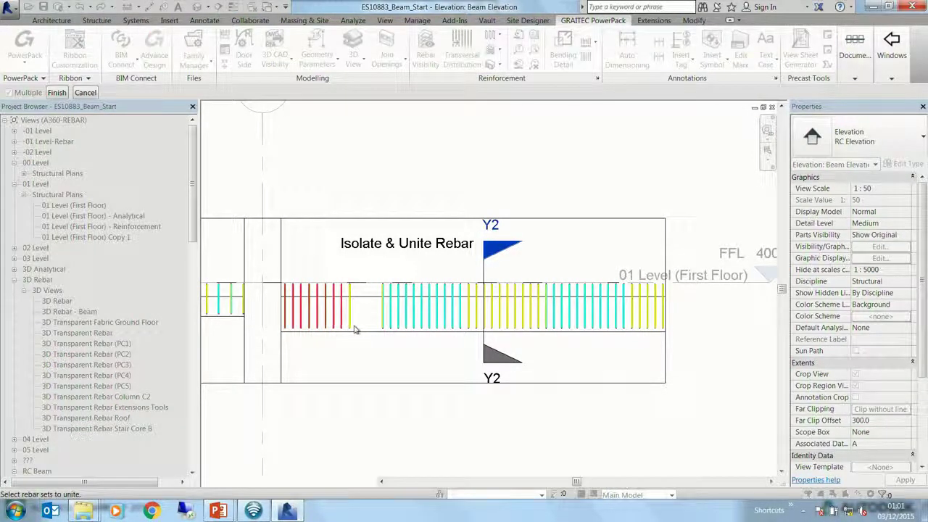
Step: Finish uniting the chosen stirrup sets near the beam's column end and select the united set to inspect it
left_click(57, 92)
left_click(339, 313)
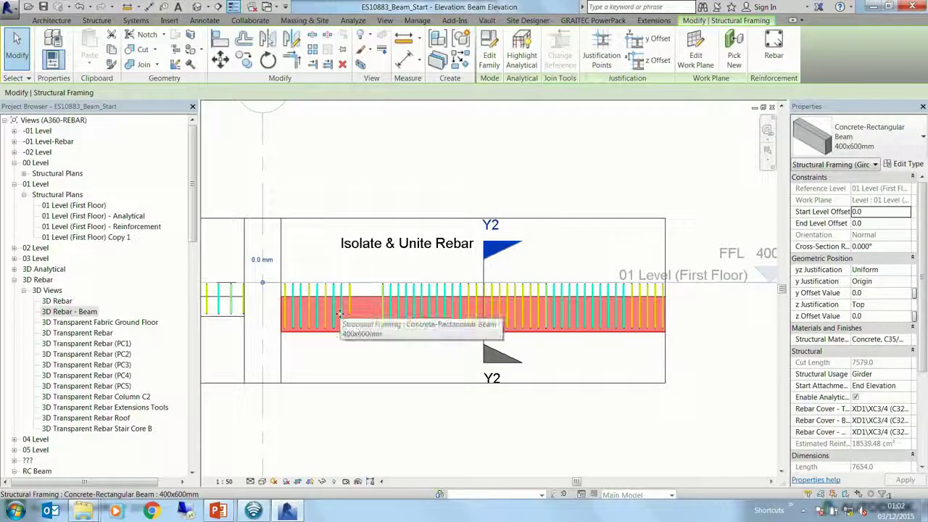
key("Escape")
left_click(354, 313)
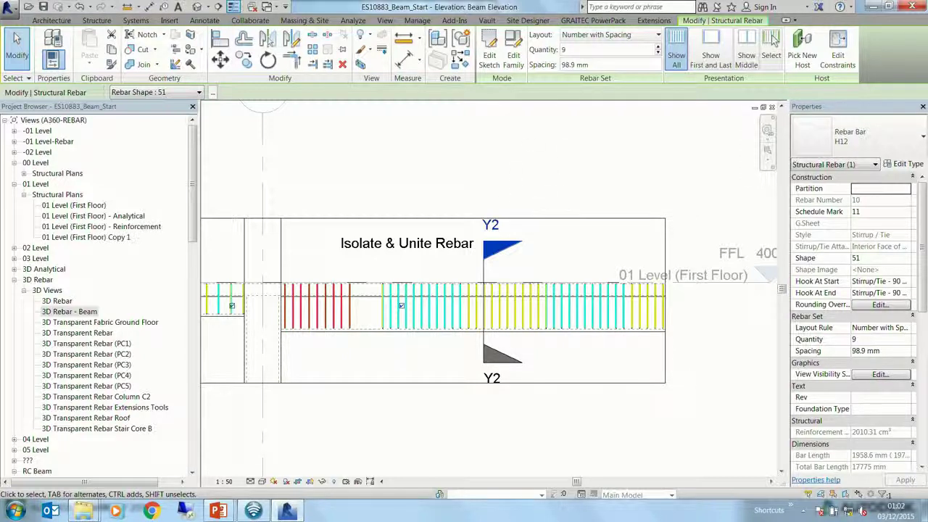
left_click(593, 21)
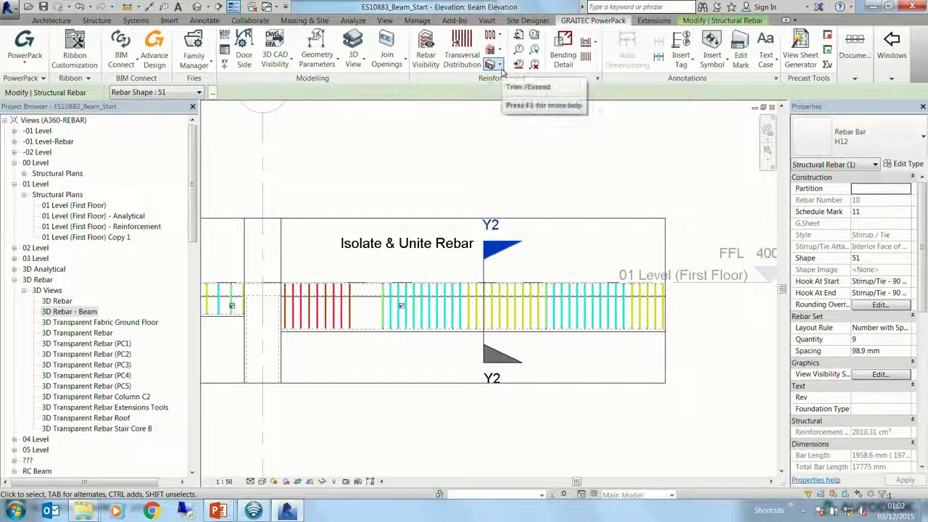
left_click(486, 169)
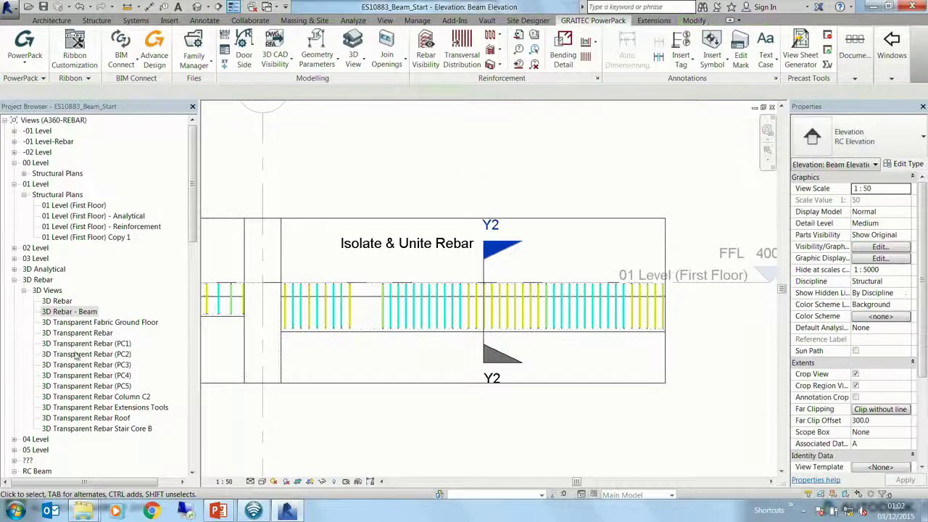
Step: Switch to File Explorer and open the ES10883_Area_RC_Start project from the ES1008_DataSet folder
left_click_drag(194, 198, 194, 274)
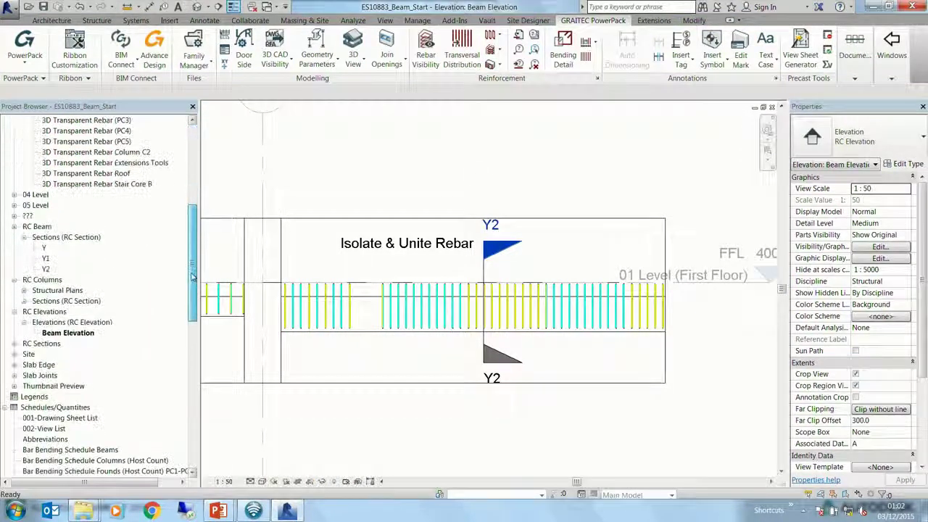
left_click(10, 7)
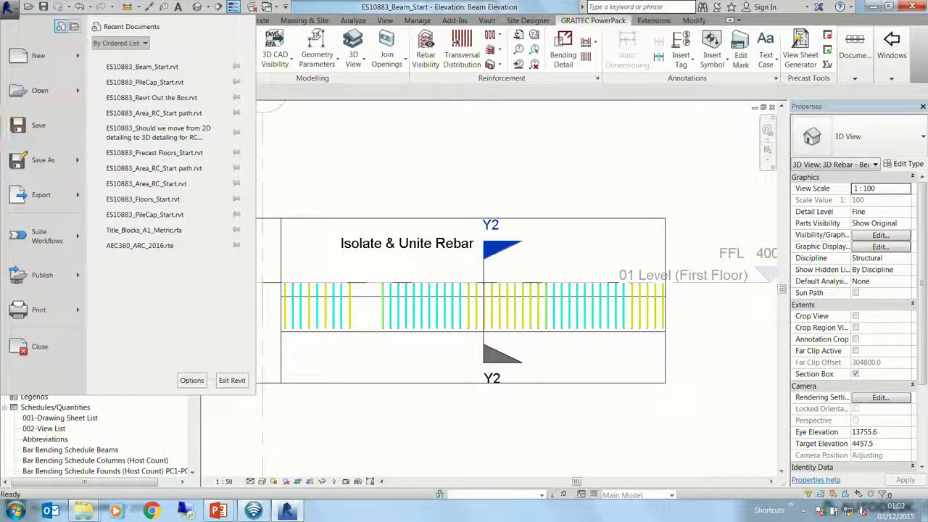
left_click(82, 510)
left_click(174, 109)
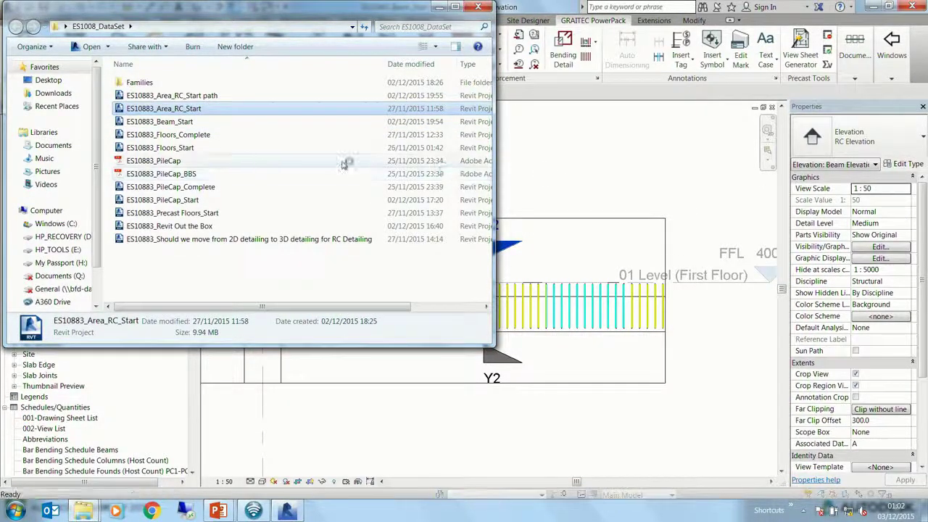
key("Return")
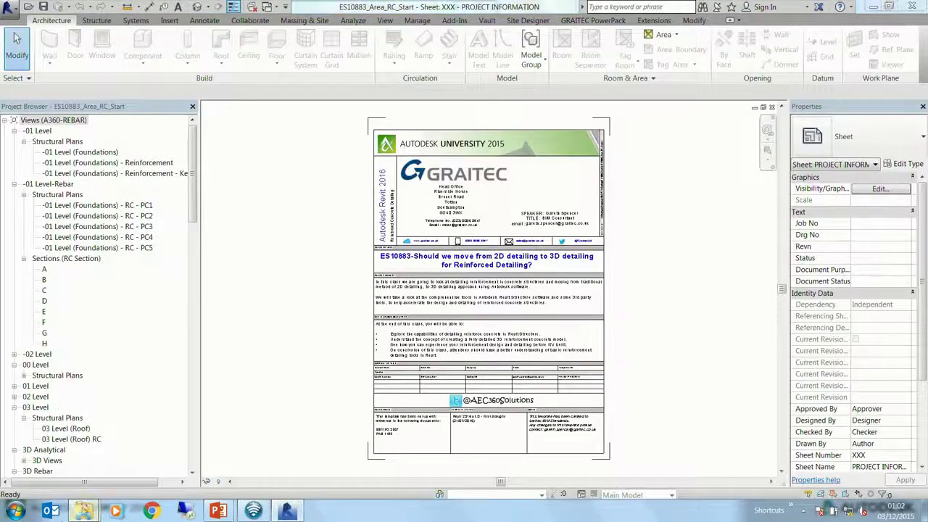
Step: Open the ES10883_Area_RC_Start path project from the ES1008_DataSet folder in File Explorer
left_click(83, 510)
left_click(169, 95)
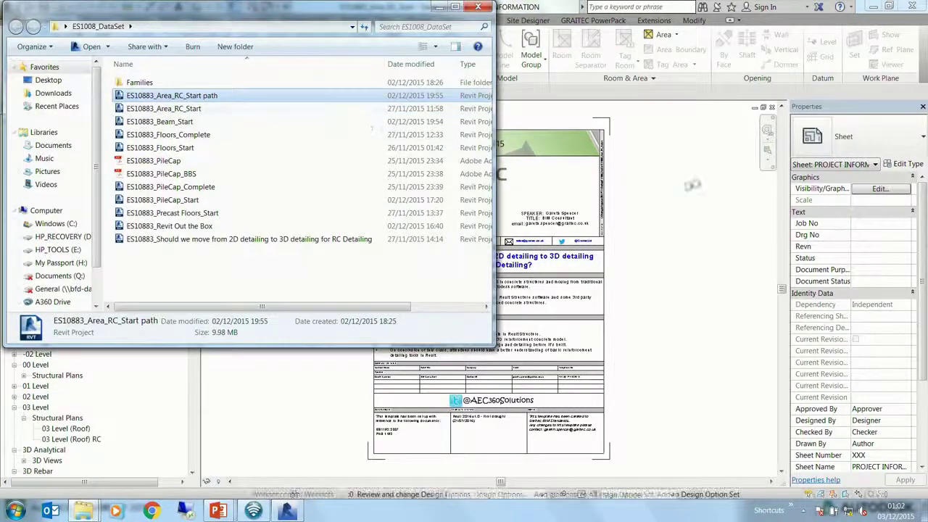
key("Return")
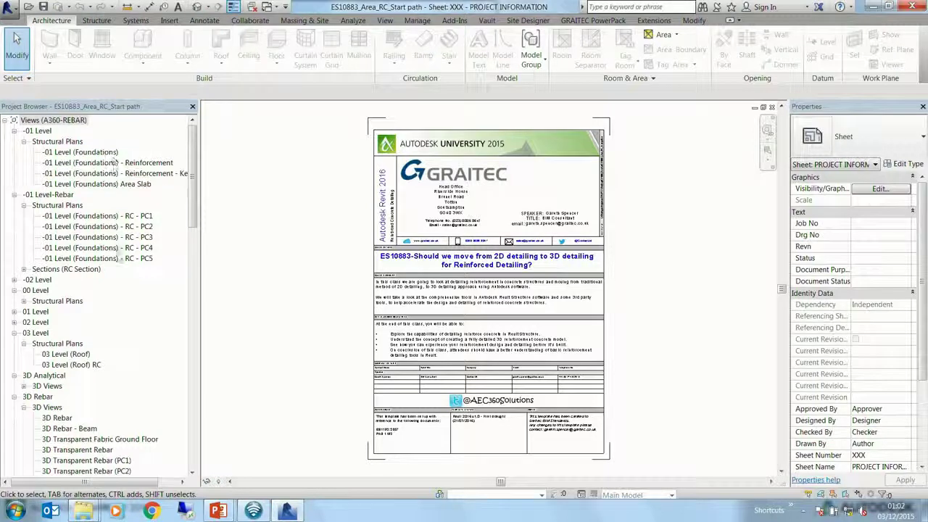
Step: Open the 03 Level (Roof) RC structural plan at the bay between grids 5 and 6
double_click(84, 365)
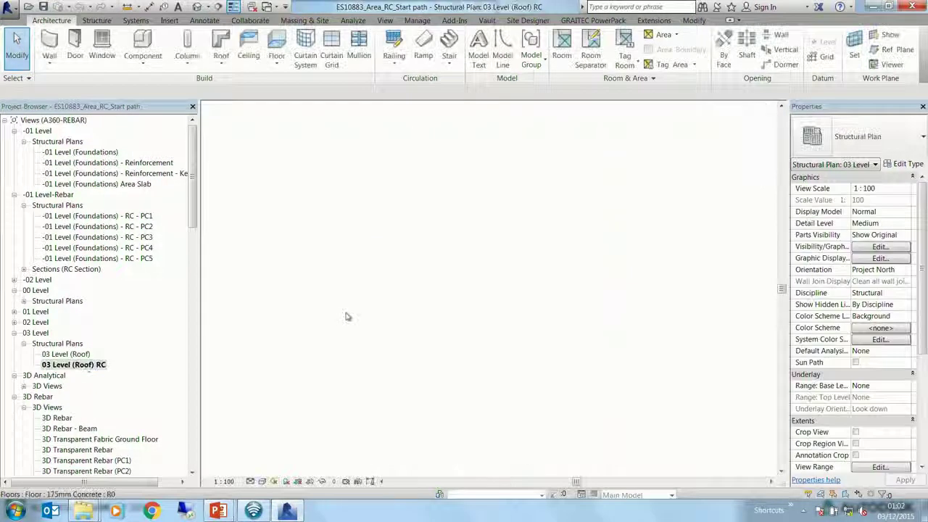
scroll(710, 256, "up", 3)
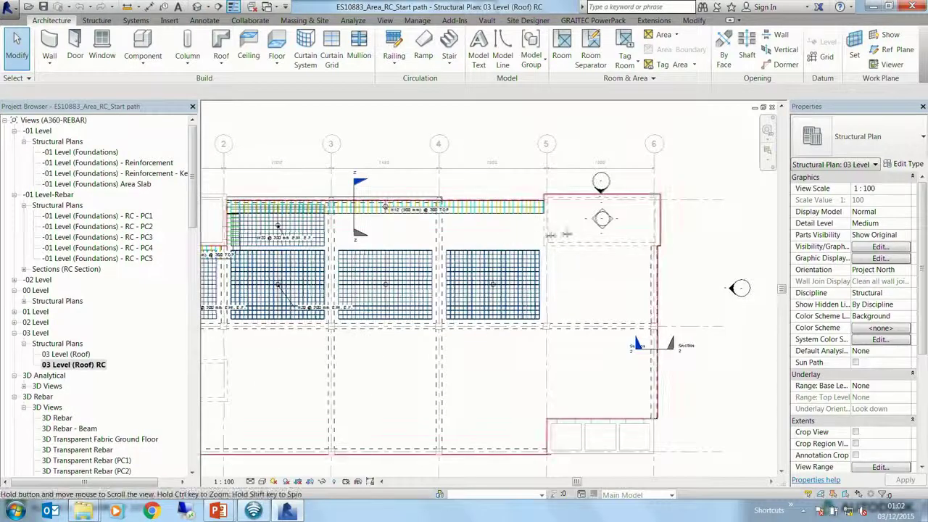
middle_click_drag(672, 224, 568, 225)
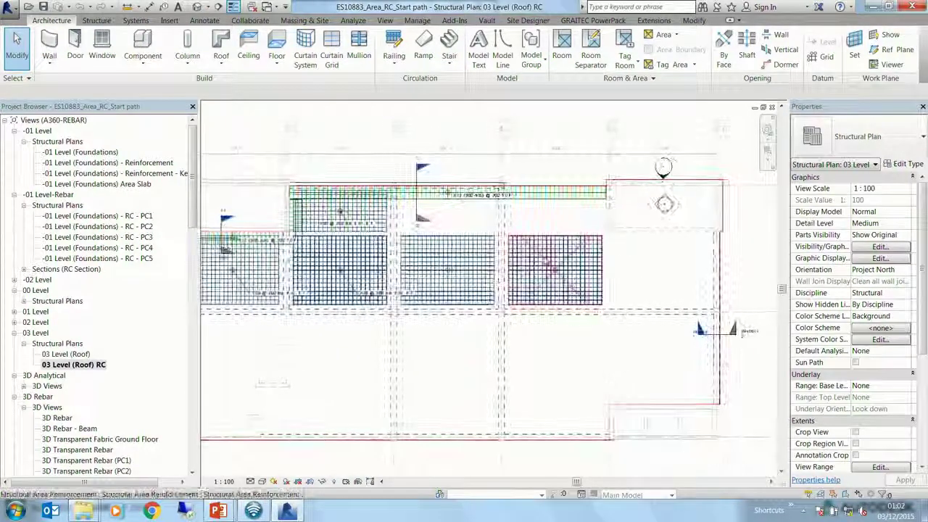
left_click(594, 19)
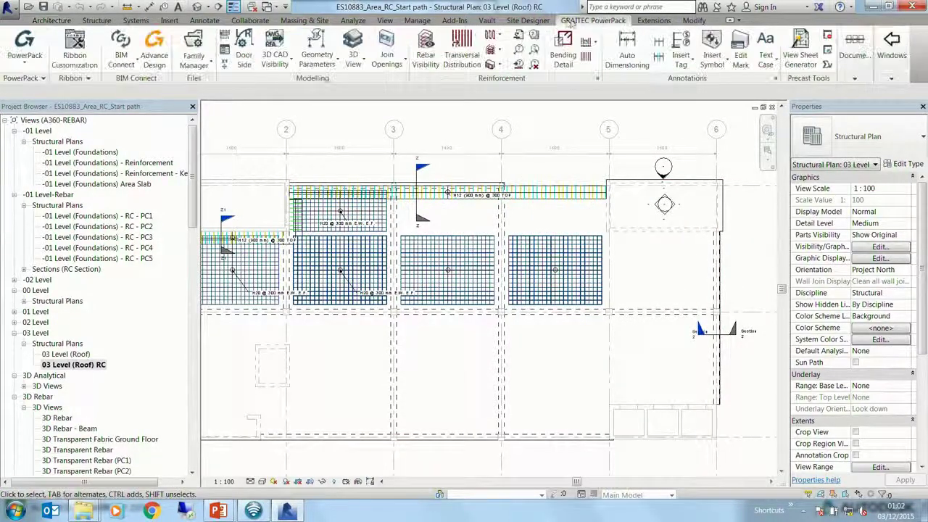
middle_click_drag(506, 204, 420, 189)
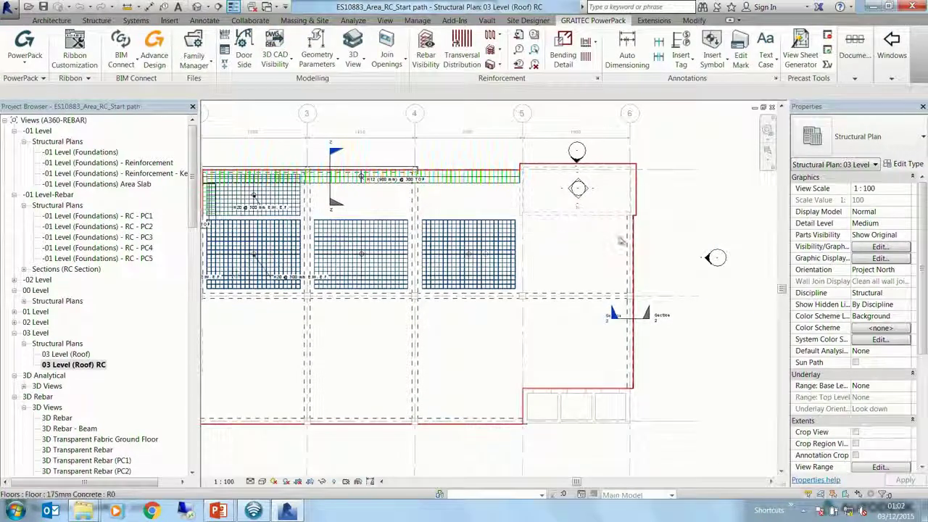
Step: Start path reinforcement on the 175mm Concrete roof floor and pick the slab edge along grid 6 as the path
left_click(633, 243)
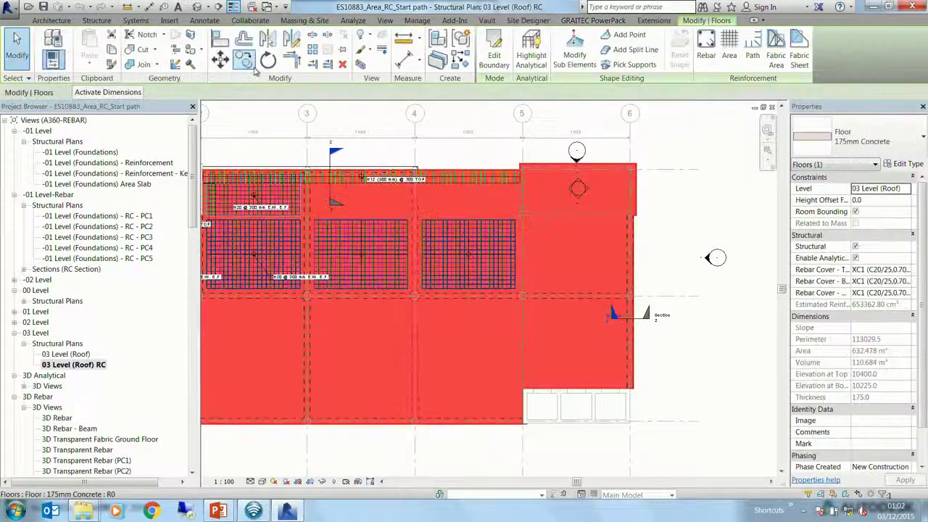
left_click(100, 21)
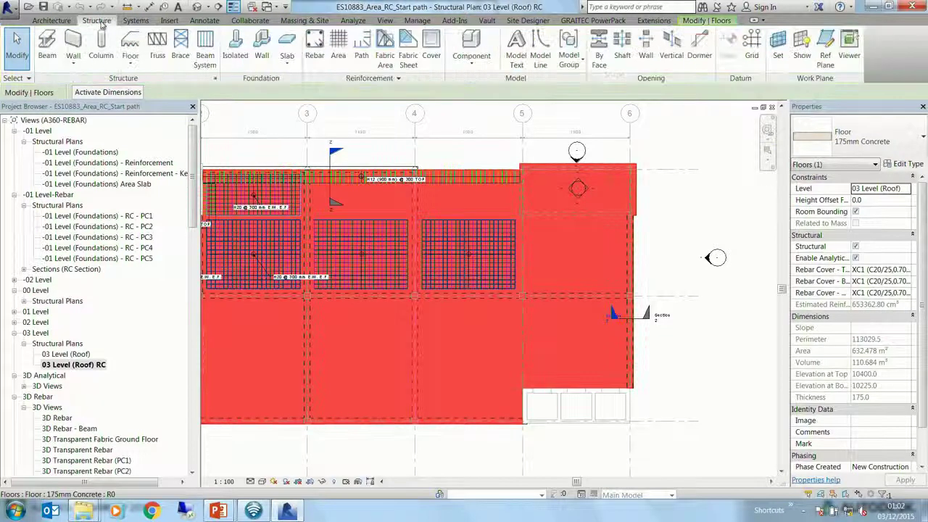
left_click(704, 20)
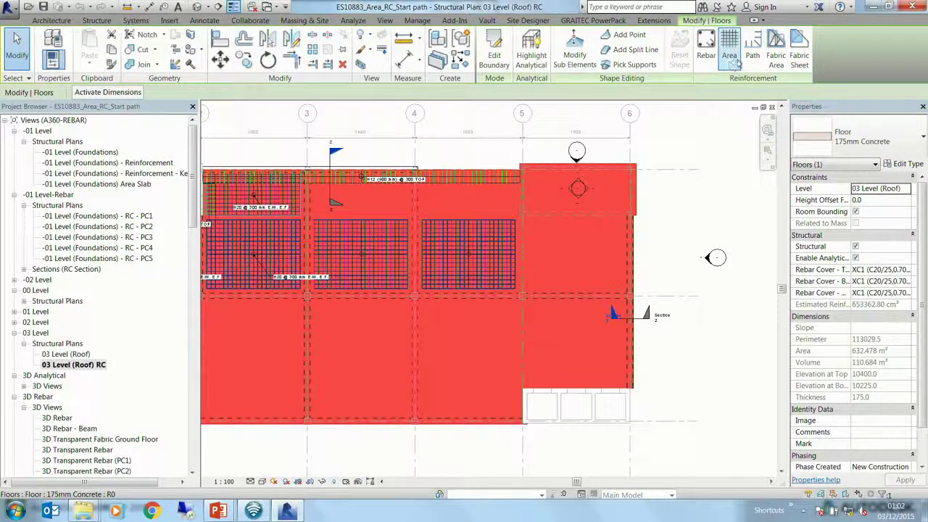
left_click(753, 55)
scroll(770, 271, "up", 3)
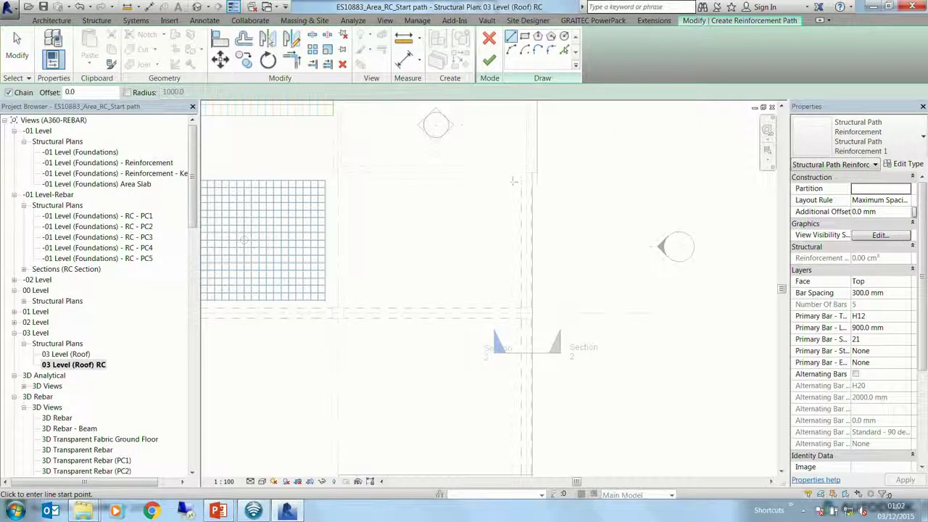
left_click(530, 308)
left_click(564, 49)
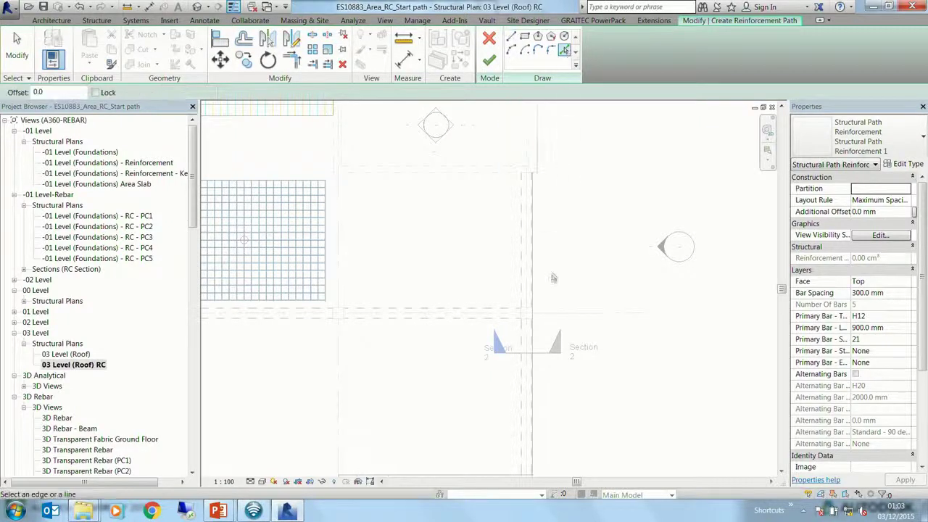
left_click(534, 283)
middle_click_drag(606, 336, 594, 283)
middle_click_drag(527, 272, 521, 263)
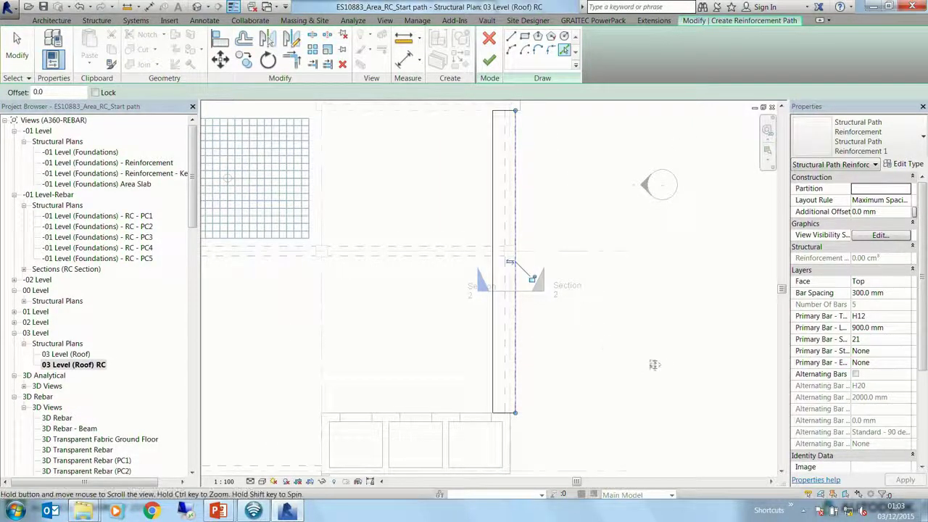
middle_click_drag(553, 279, 493, 270)
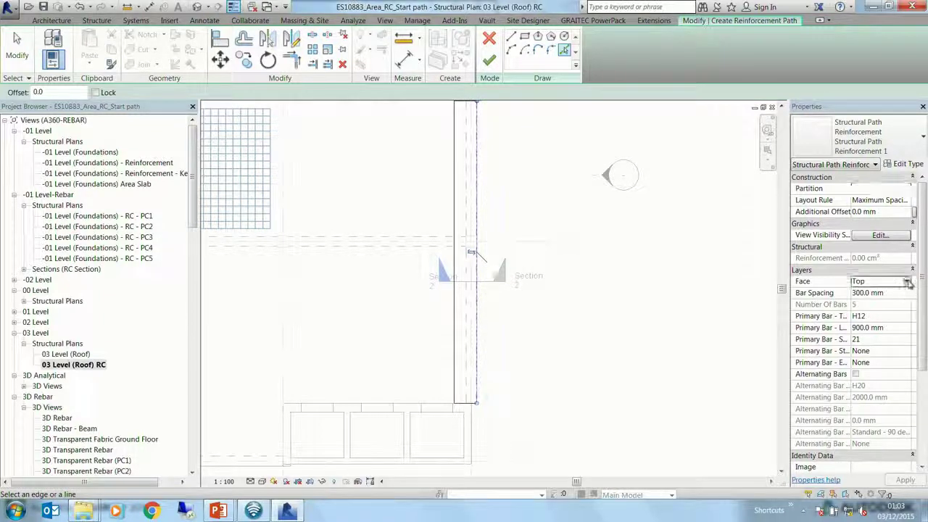
Step: Set the path reinforcement's bar spacing to 150 mm and its primary bar length to 500 mm
left_click(907, 282)
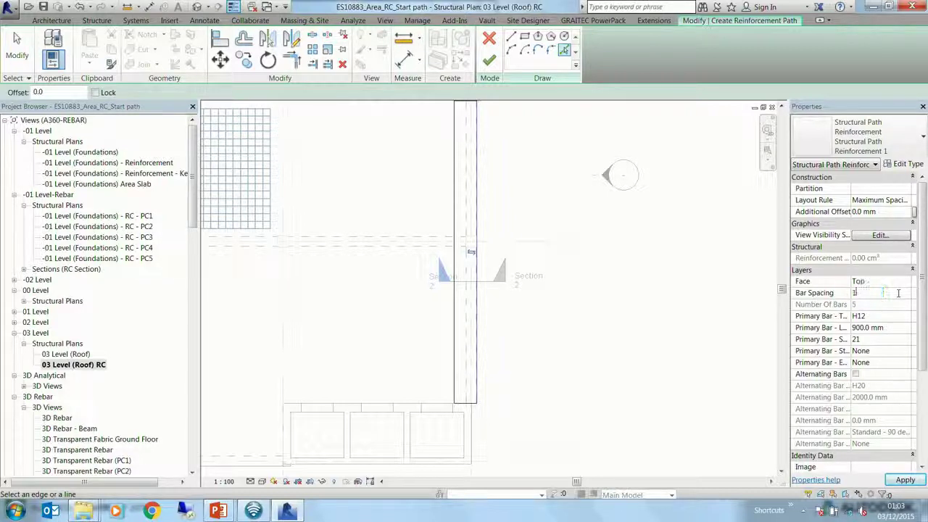
left_click(907, 317)
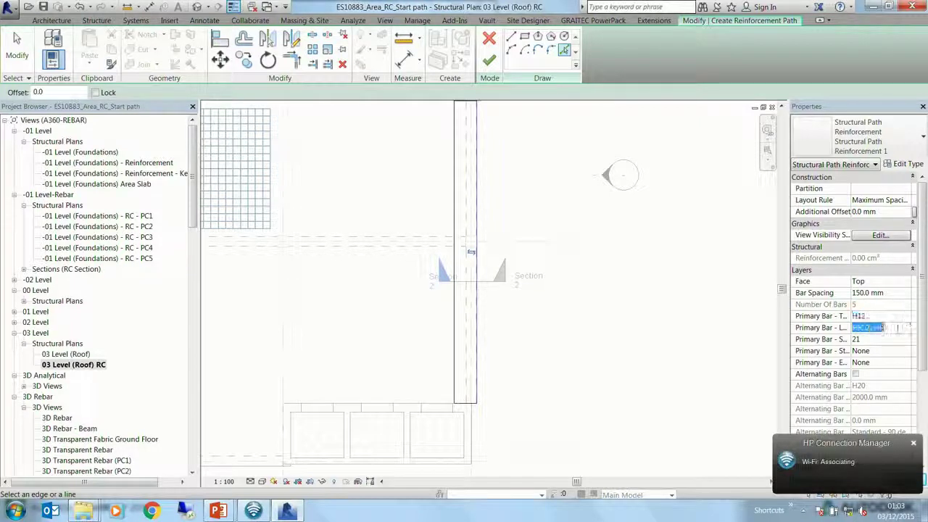
left_click(897, 328)
type("500")
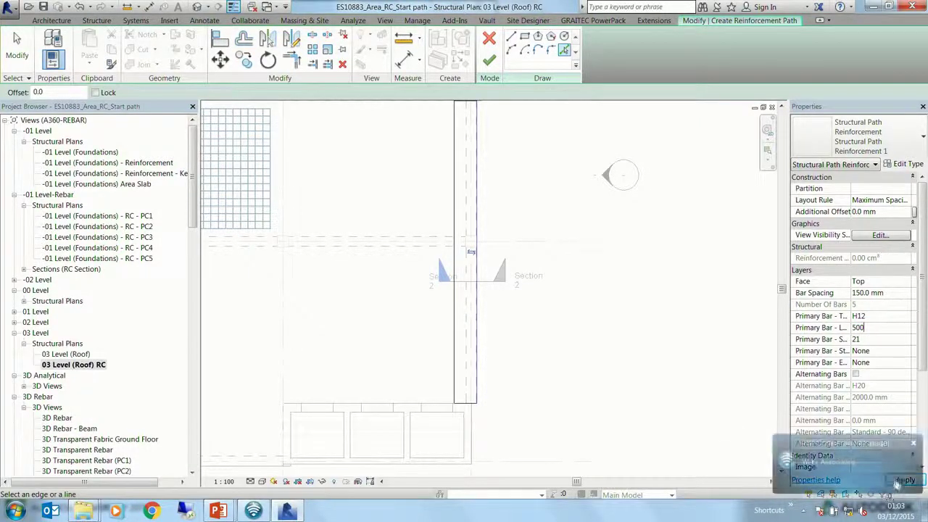
left_click(904, 481)
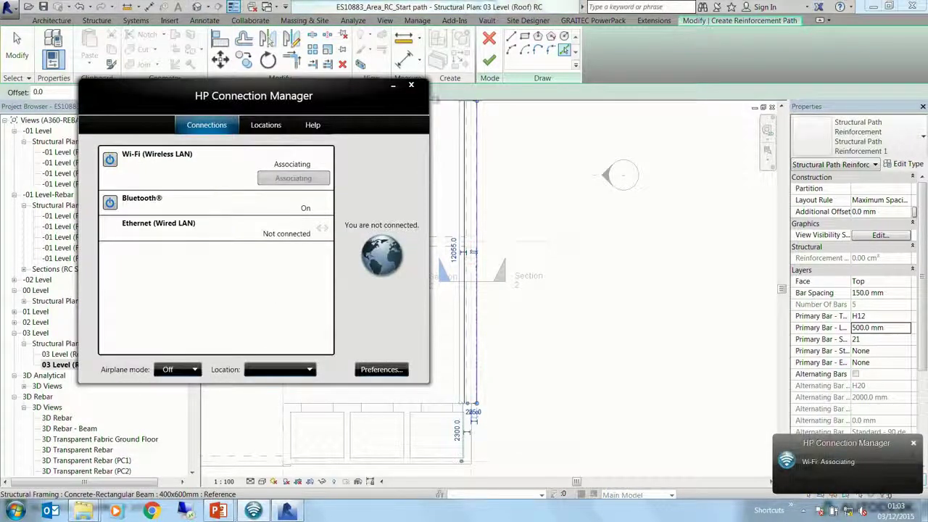
Step: Dismiss the HP Connection Manager window and its message, and finish the path reinforcement sketch
left_click(412, 86)
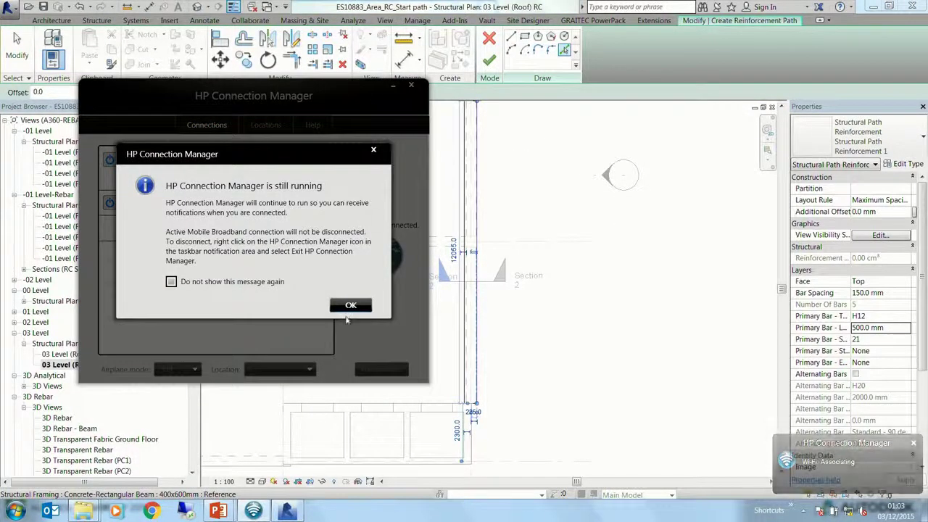
left_click(351, 305)
left_click(490, 60)
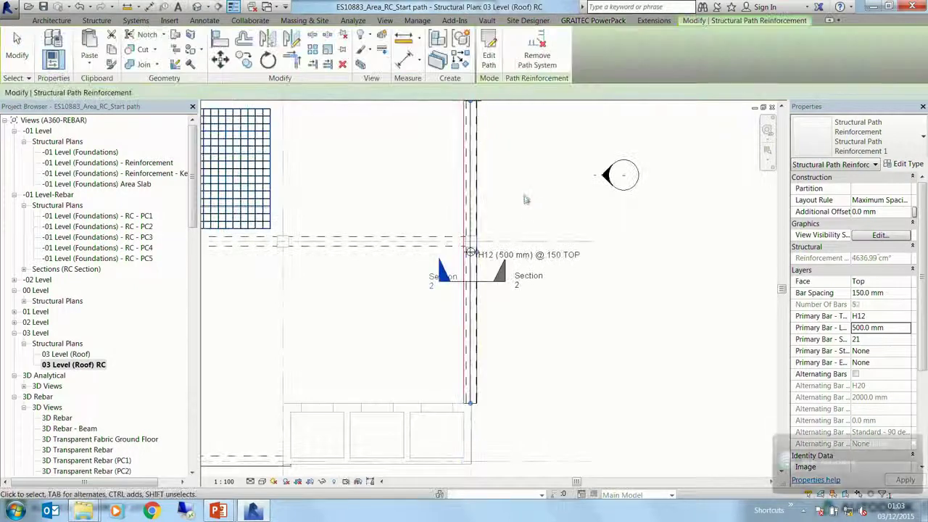
Step: Open Section 2 and turn the path bars into horizontal U-bars around the slab edge
double_click(442, 274)
scroll(532, 269, "up", 5)
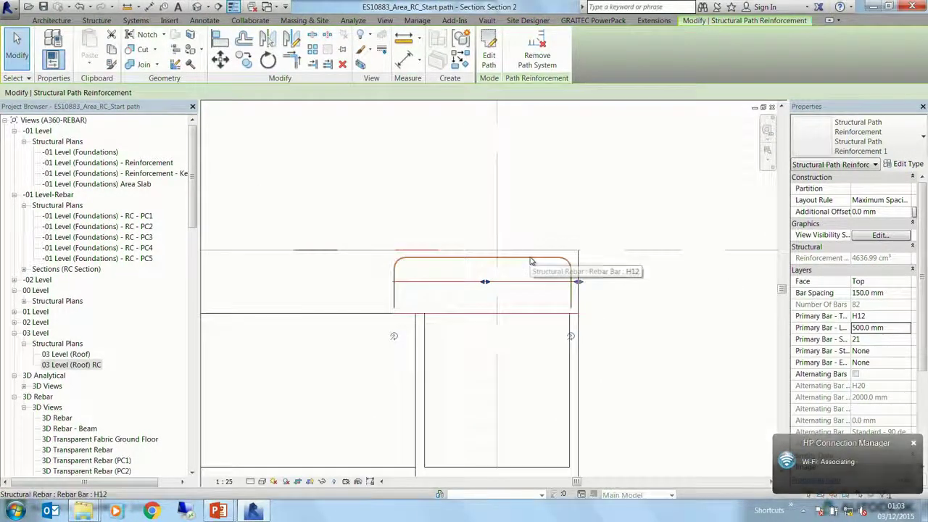
left_click(530, 260)
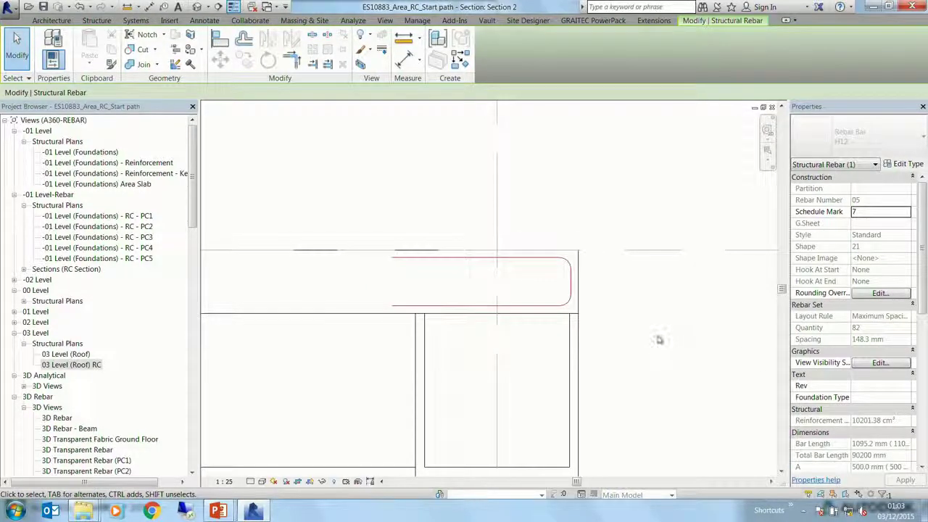
Step: Set the detail level of the Section 2 view to Fine
left_click(250, 482)
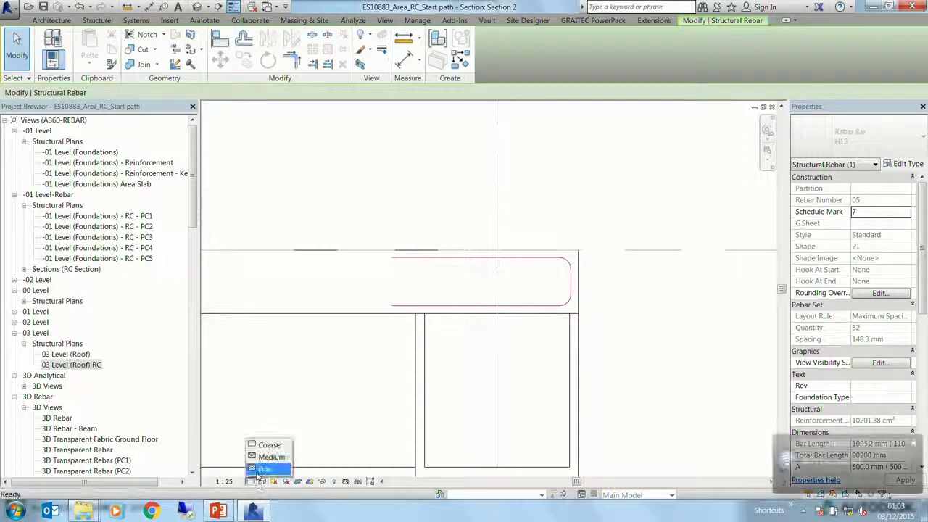
left_click(261, 466)
key("Escape")
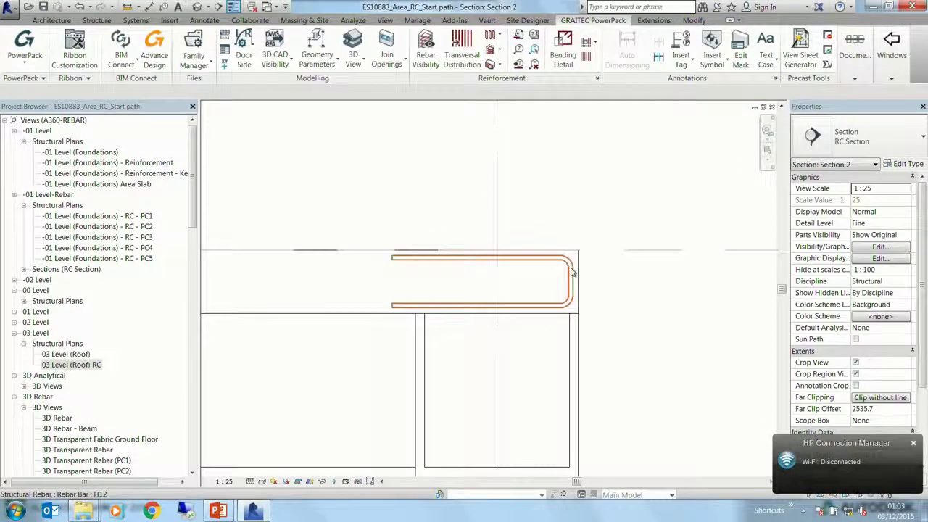
Step: Check the new edge U-bar in Bar Bending Schedule Roof and return to the roof RC plan
left_click(572, 272)
left_click_drag(188, 216, 192, 362)
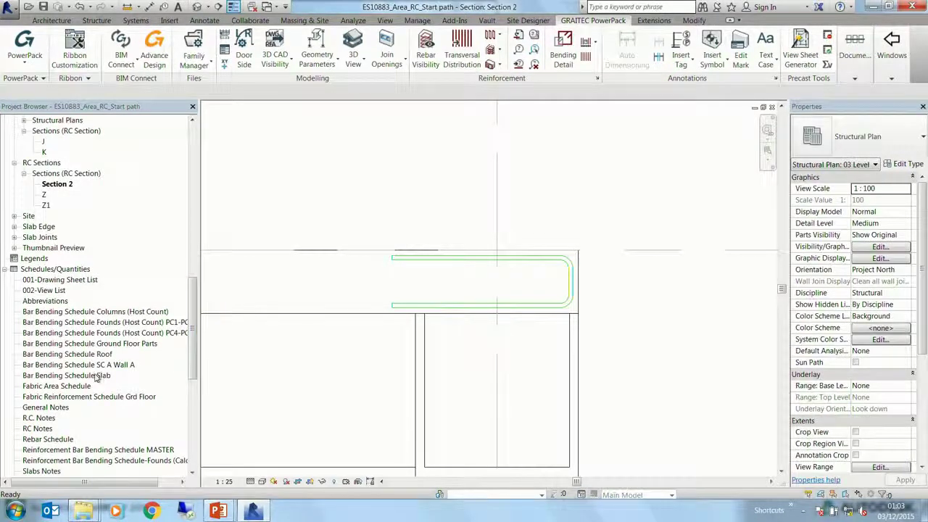
double_click(80, 354)
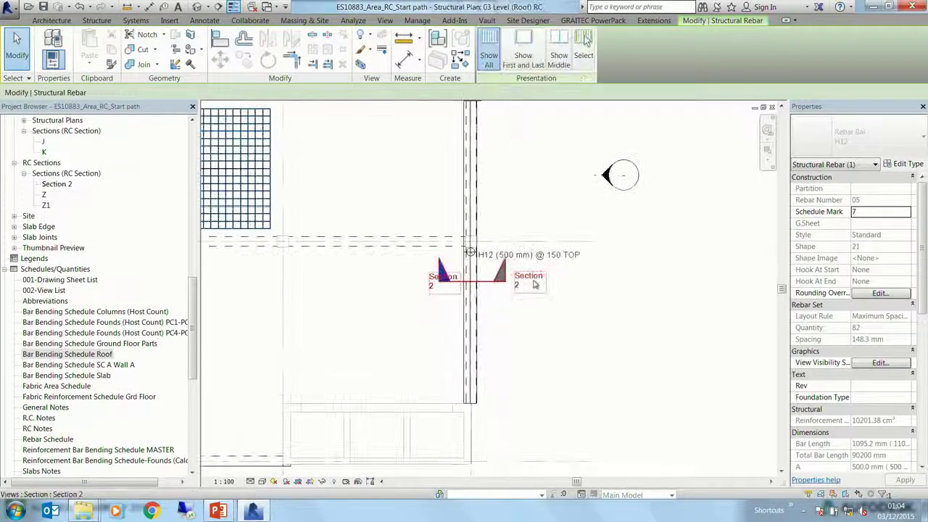
scroll(585, 248, "down", 3)
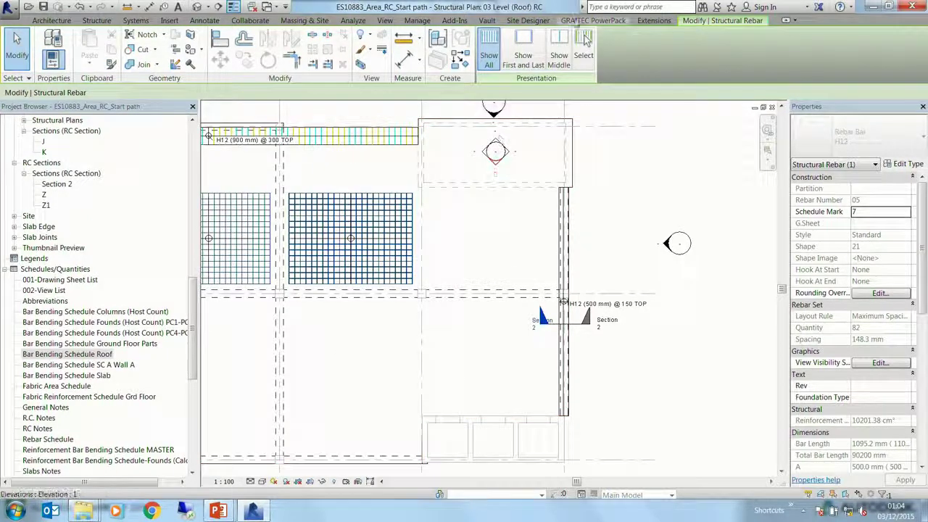
Step: Start area reinforcement on the 175 mm roof slab and sketch a rectangular boundary about 6500 by 5000 mm in the bay beside Section 2
left_click(585, 21)
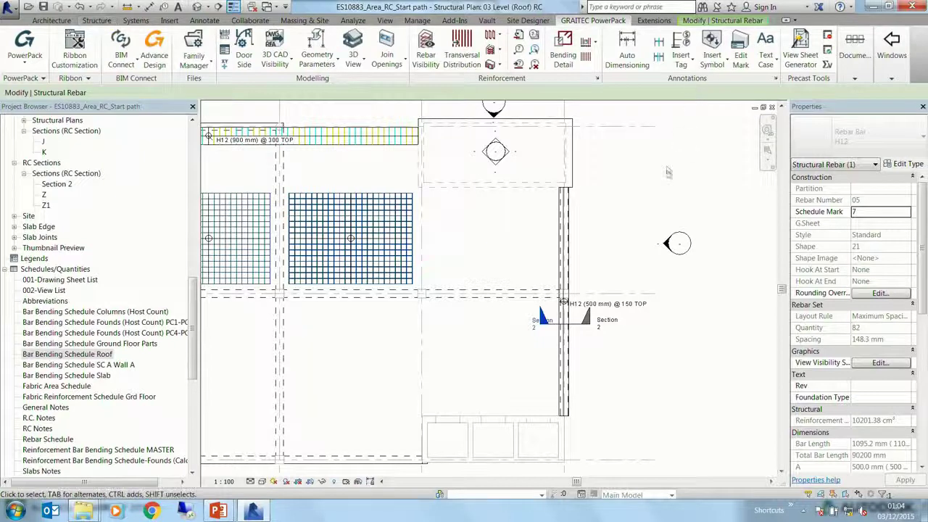
key("Escape")
left_click(594, 131)
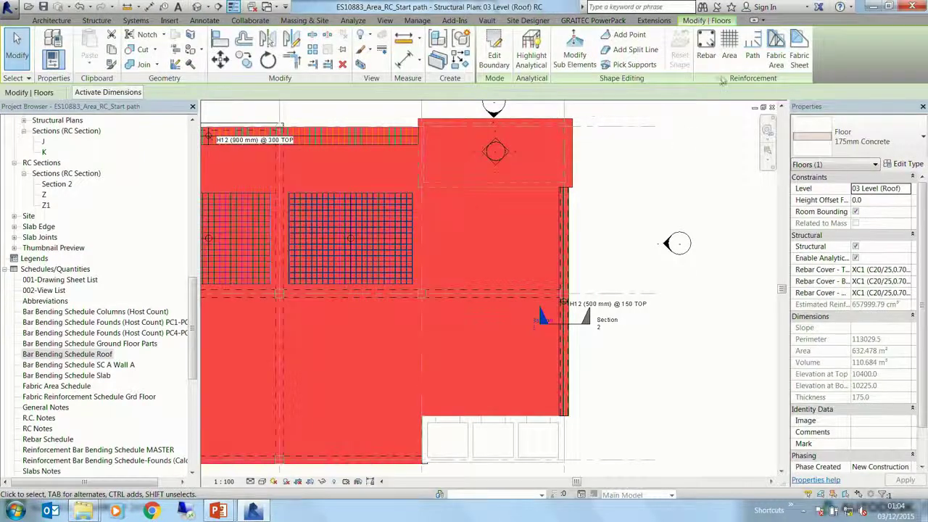
left_click(730, 47)
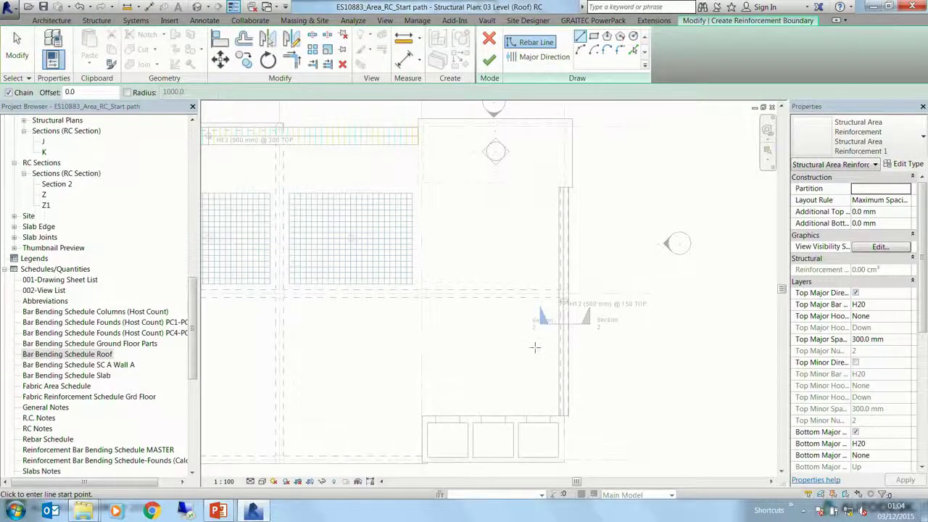
middle_click_drag(479, 364, 424, 358)
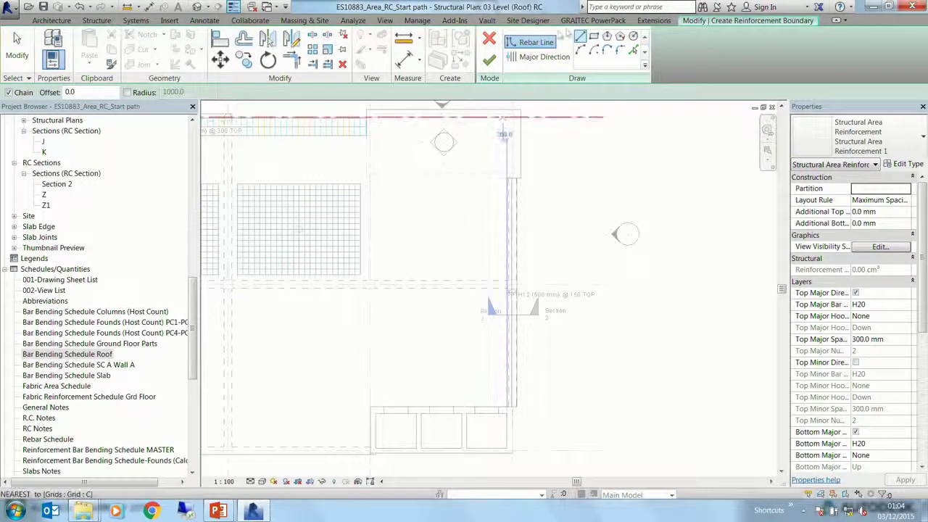
left_click(593, 36)
left_click(374, 394)
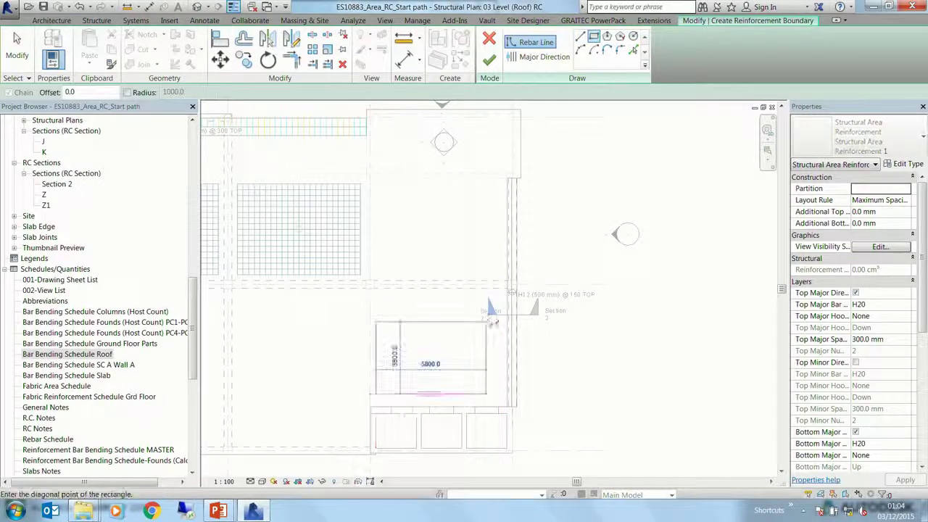
left_click(496, 300)
scroll(414, 379, "up", 3)
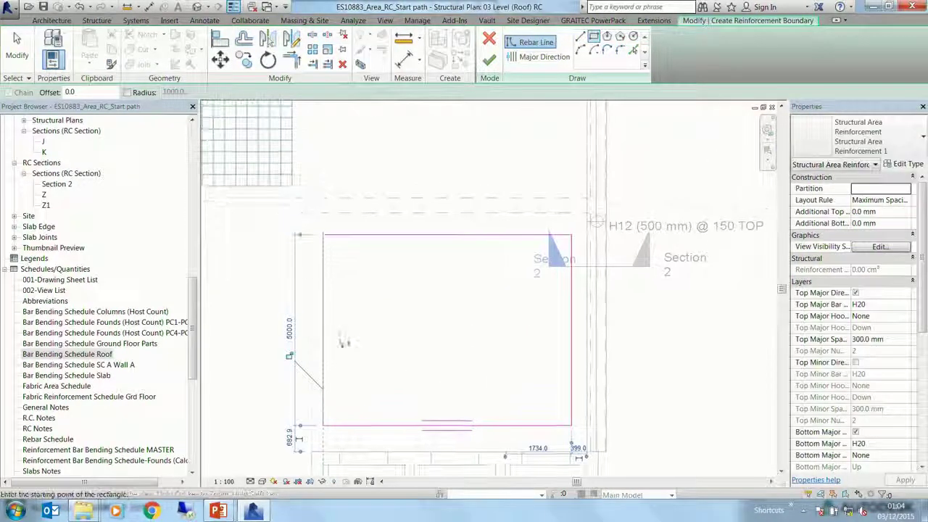
Step: Set the reinforcement boundary's horizontal width to 6 m and finish the area reinforcement
key("Escape")
left_click(323, 292)
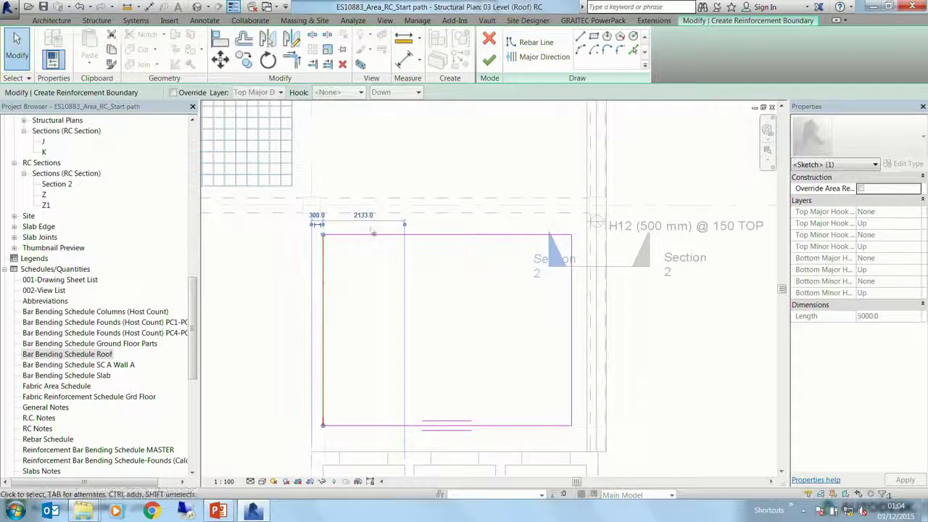
left_click(508, 234)
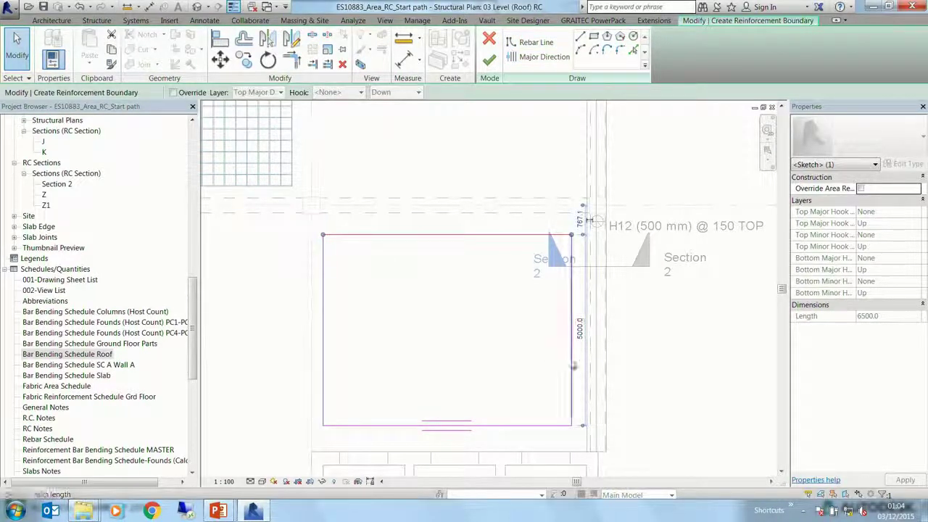
left_click(572, 406)
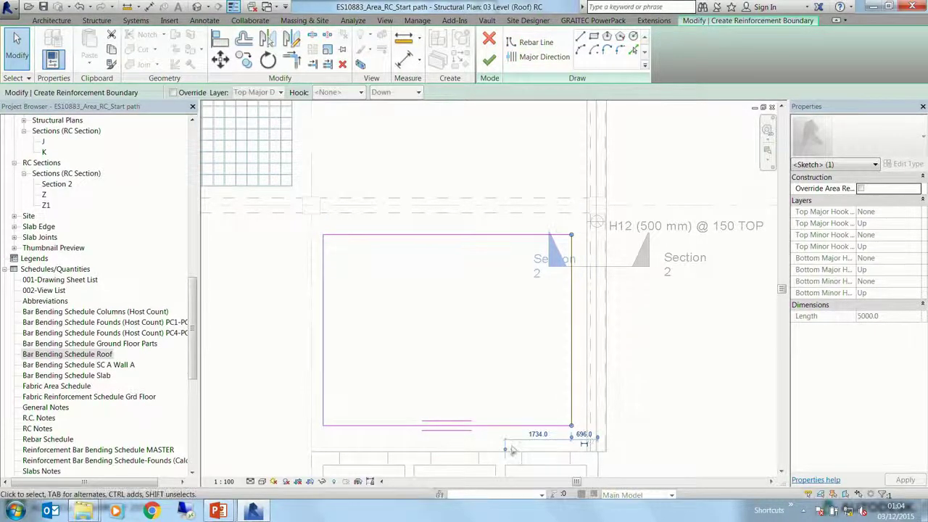
left_click(324, 372)
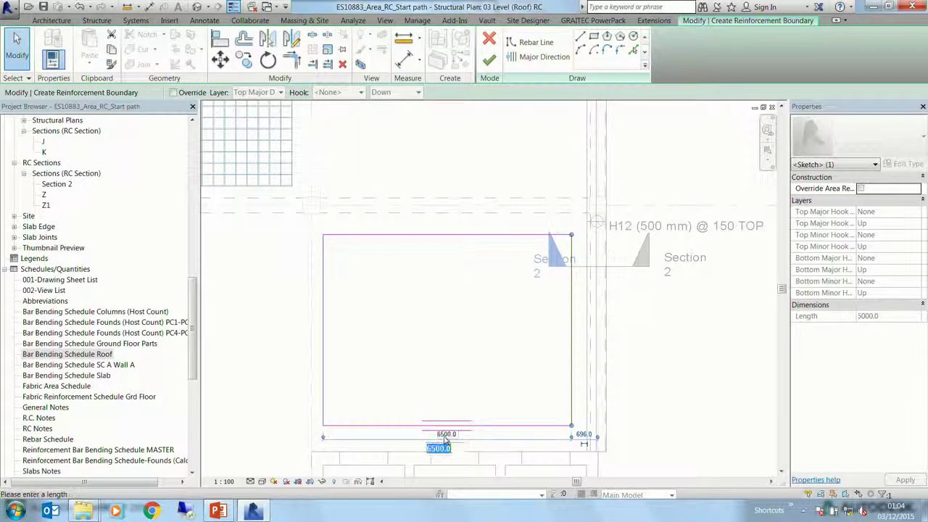
type("6m")
key("Return")
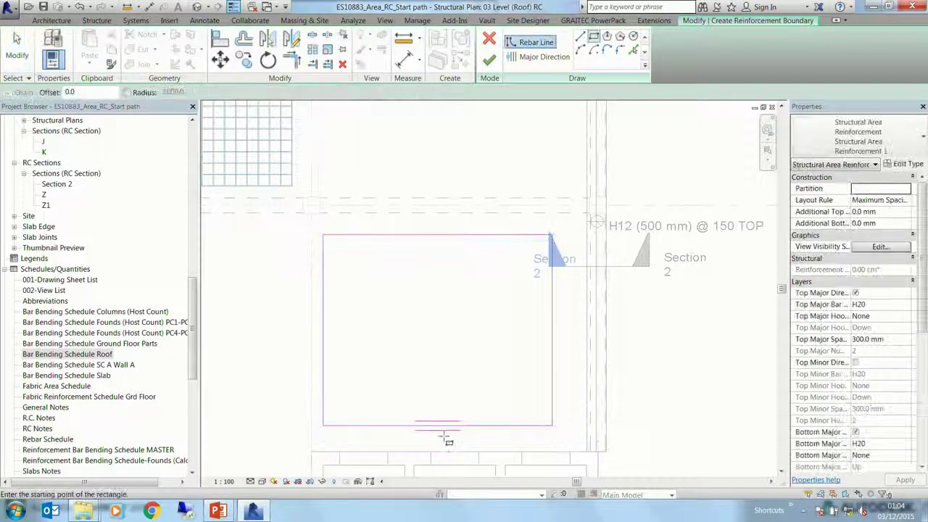
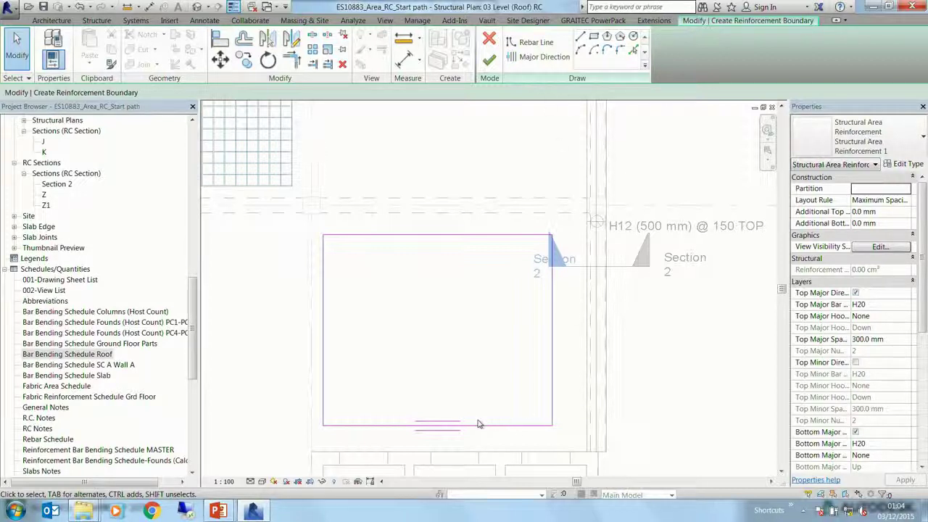
left_click(489, 60)
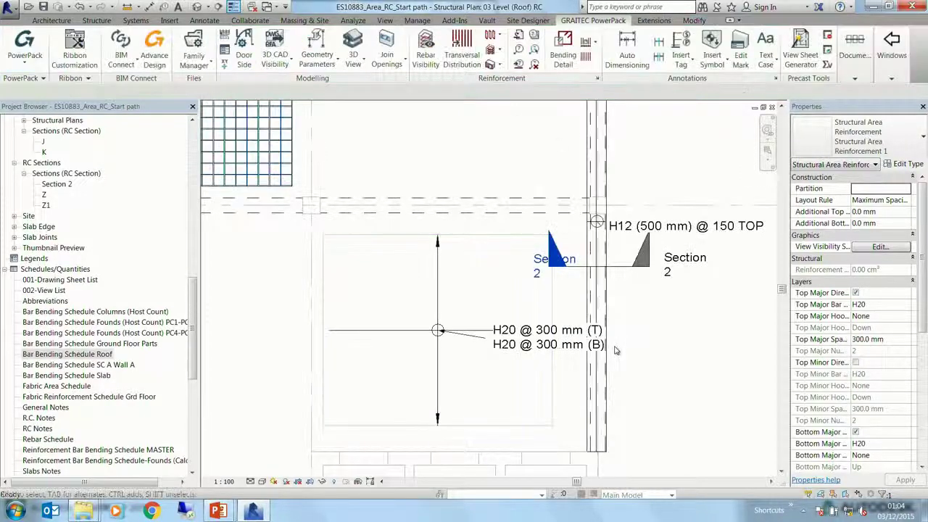
left_click(702, 376)
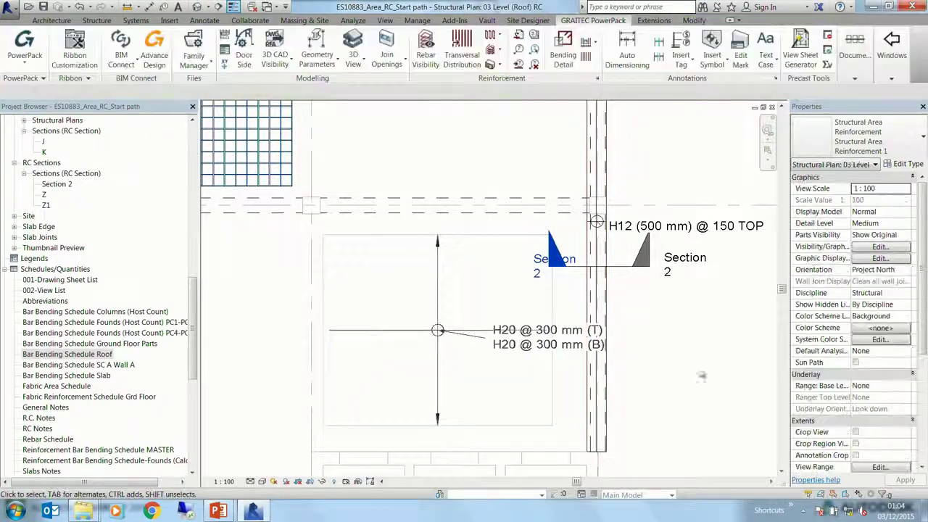
Step: Examine the bars of the new roof area reinforcement and open the -01 Level (Foundations) Area Slab plan
left_click(518, 285)
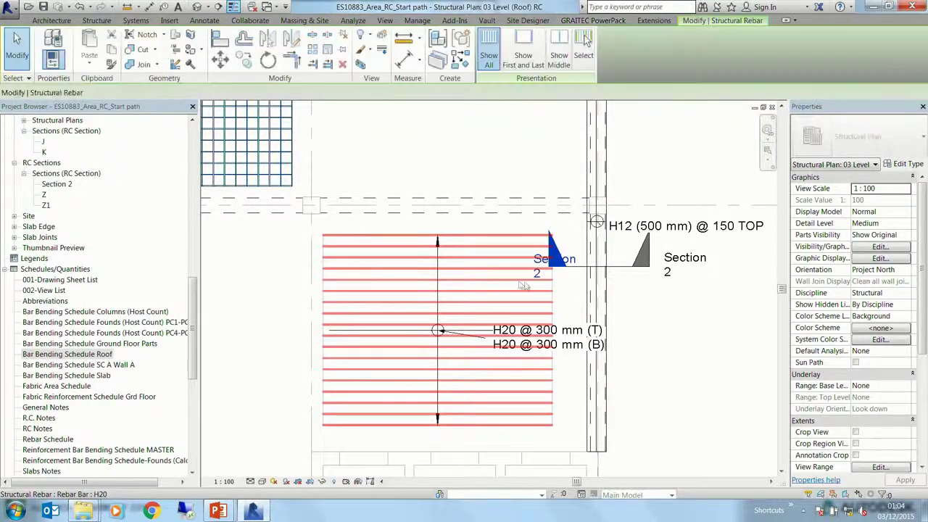
scroll(659, 312, "down", 2)
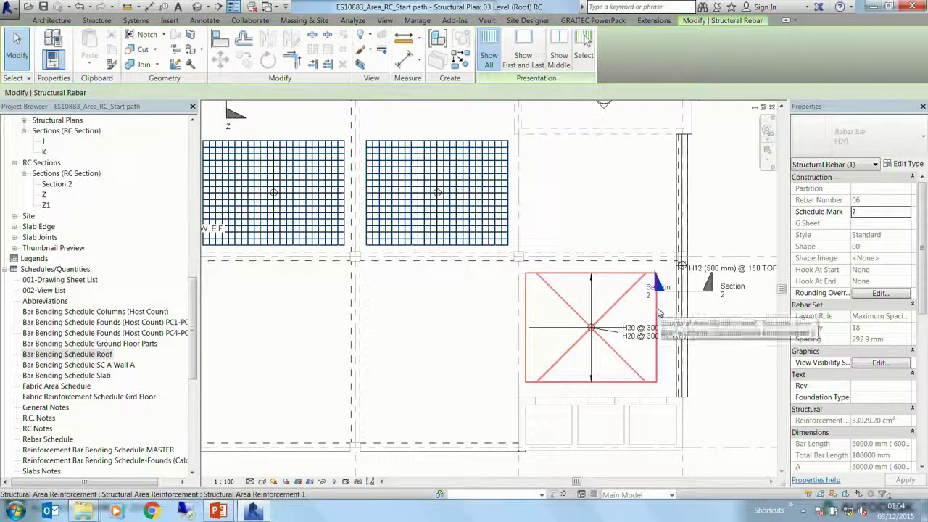
key("Tab")
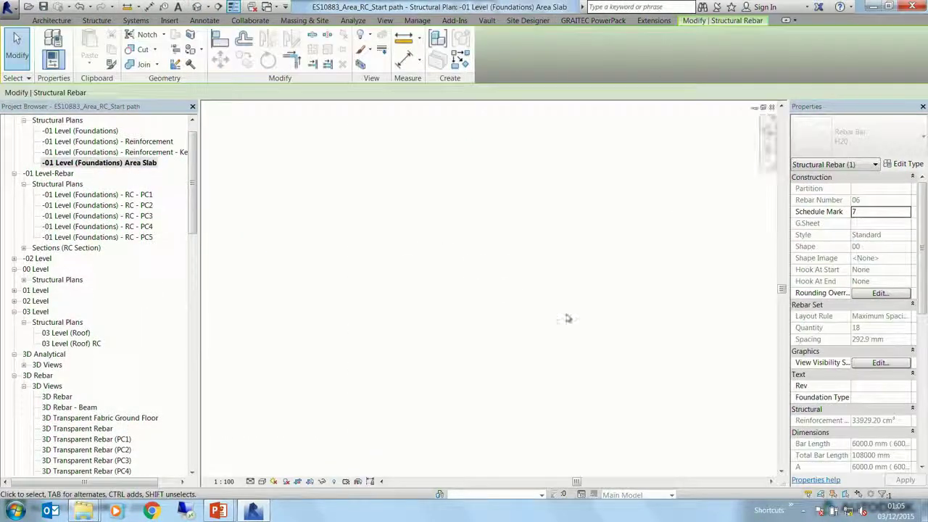
Step: Fit the H20 area reinforcement to the full outline of the sloping-edged slab with Area to Element
left_click(525, 335)
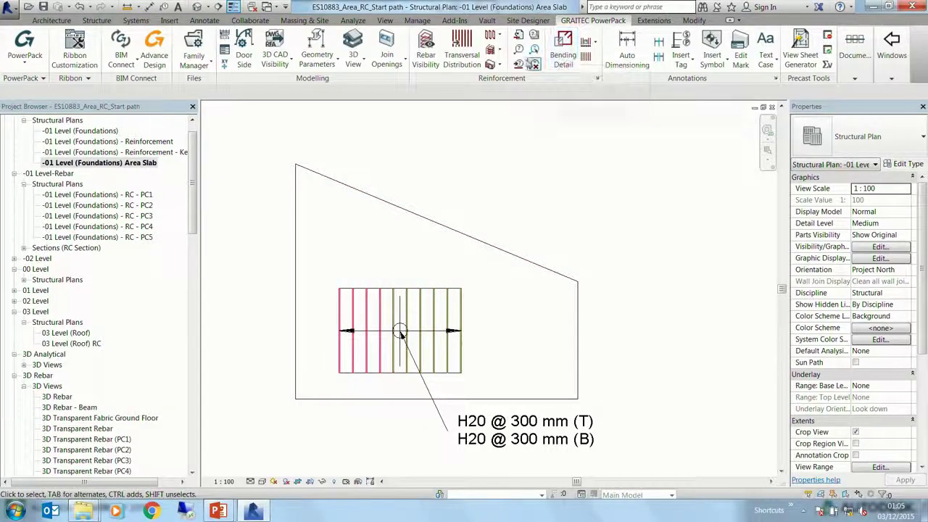
left_click(491, 65)
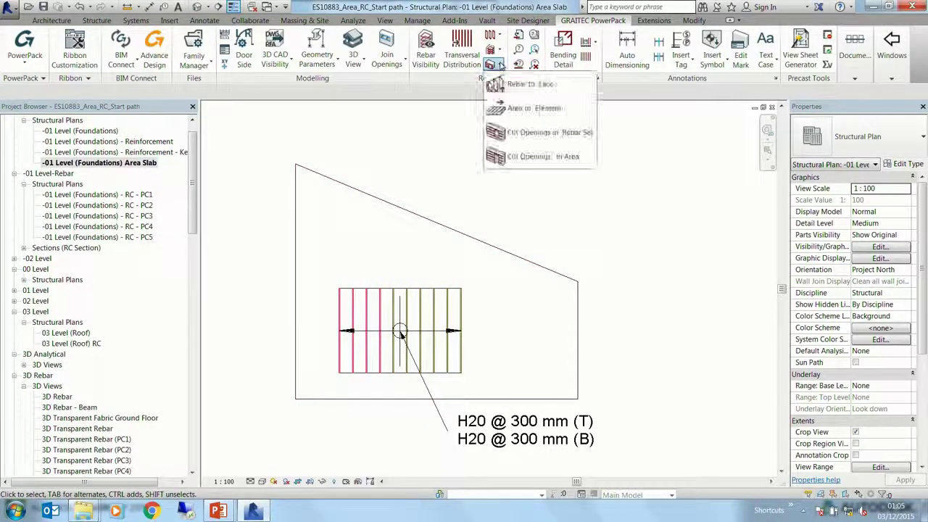
left_click(530, 109)
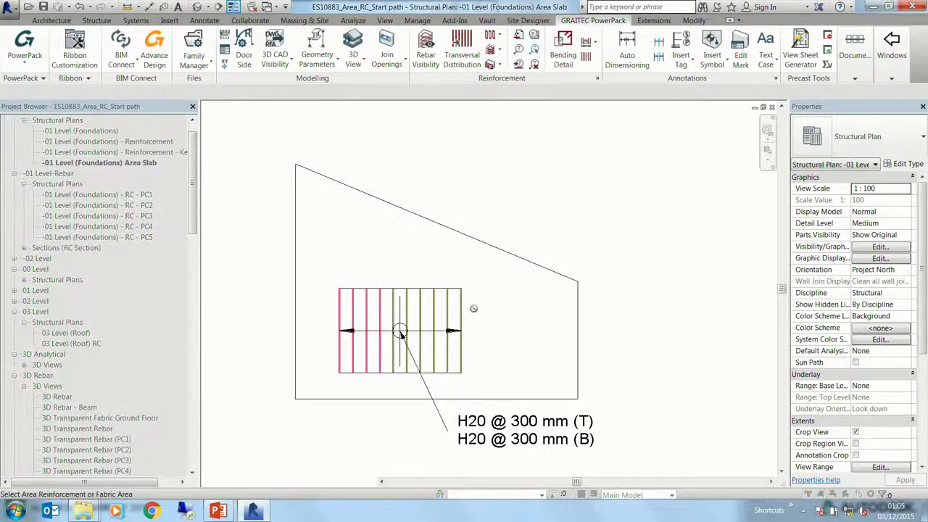
left_click(462, 301)
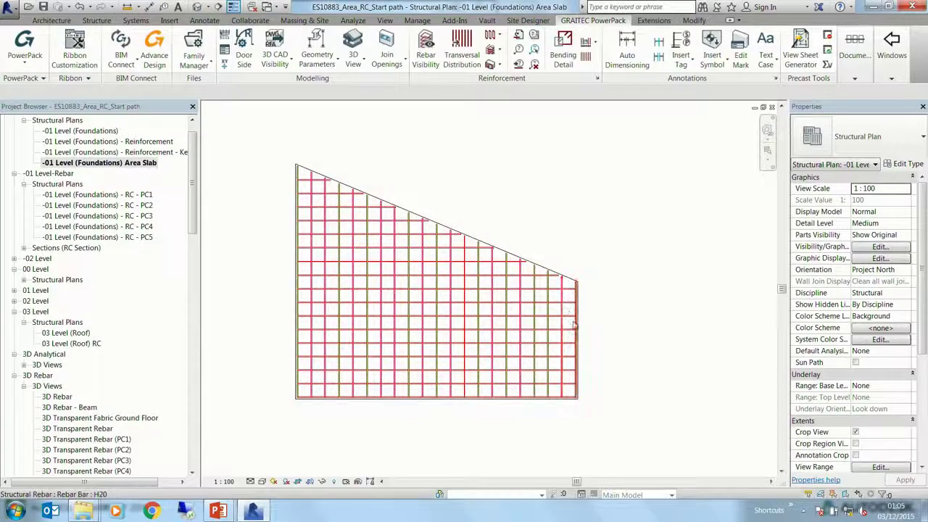
Step: Check the filter rules of Bar Bending Schedule Slab and return to the Area Slab plan
left_click_drag(194, 199, 203, 348)
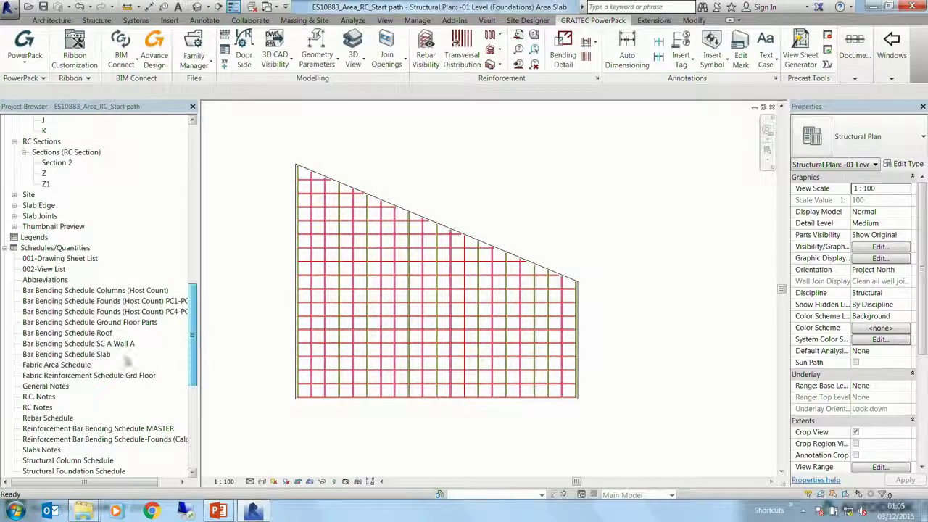
double_click(107, 354)
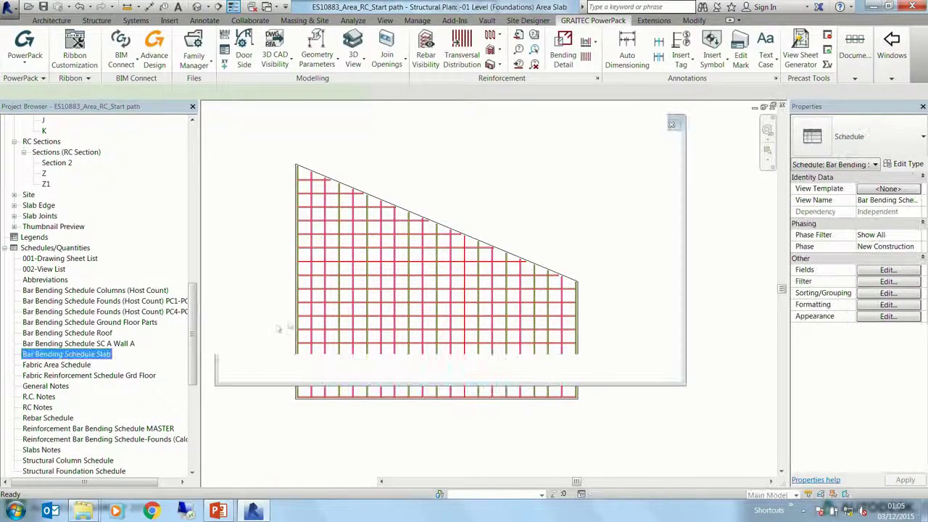
left_click(875, 271)
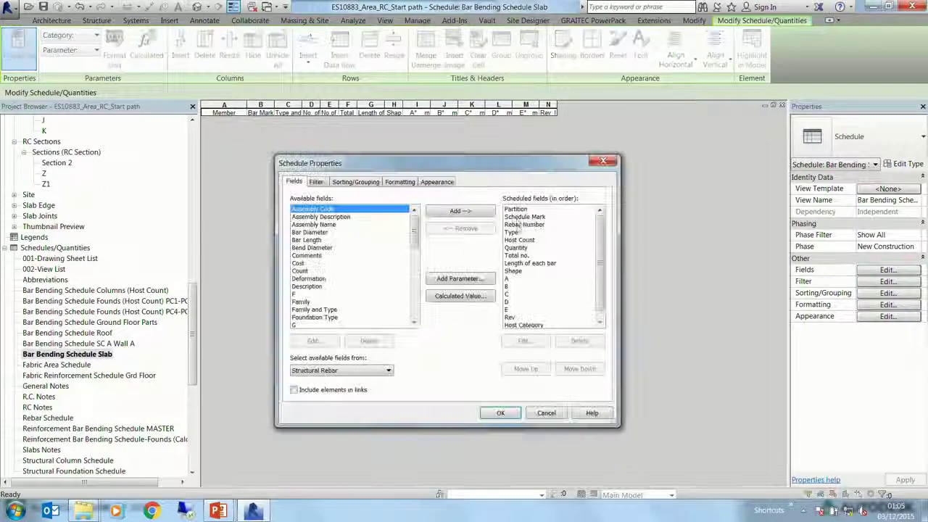
left_click(318, 182)
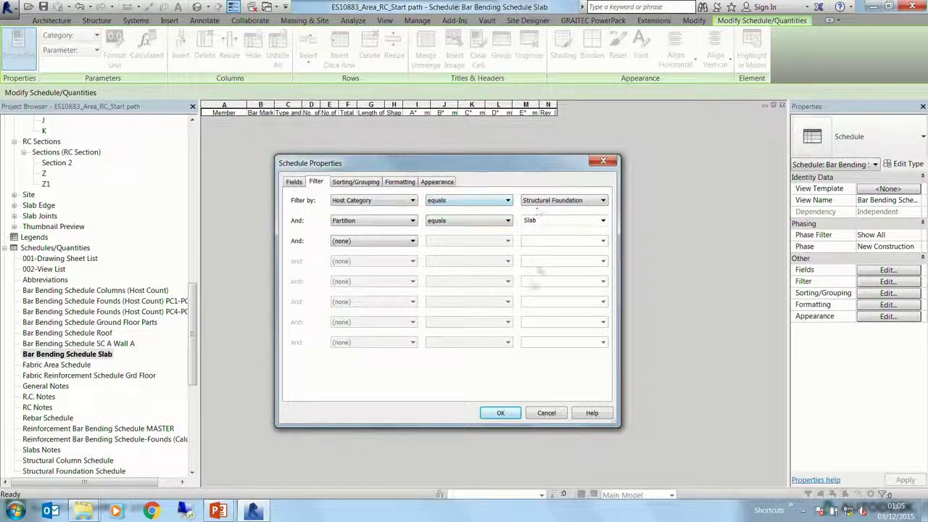
left_click(501, 413)
key("ctrl+Tab")
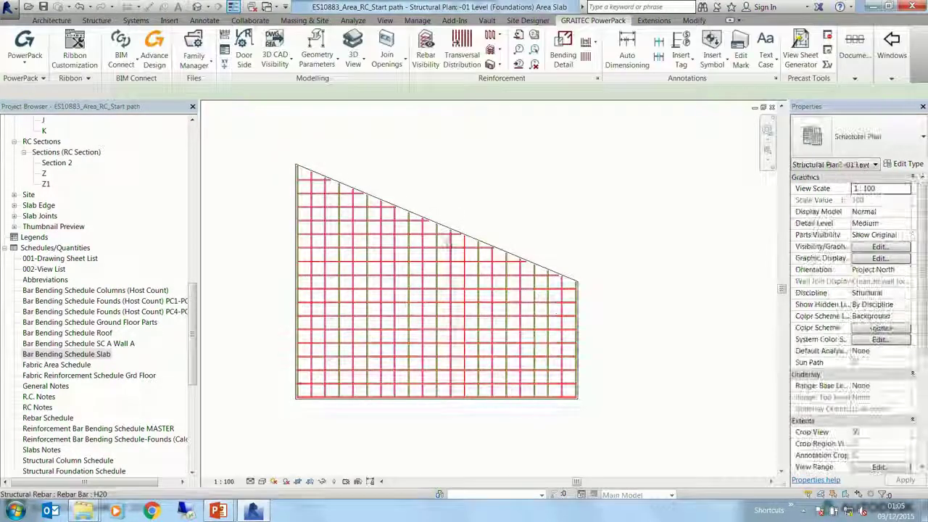
Step: Set the Partition of the slab's area reinforcement to Slab
left_click(453, 244)
key("Escape")
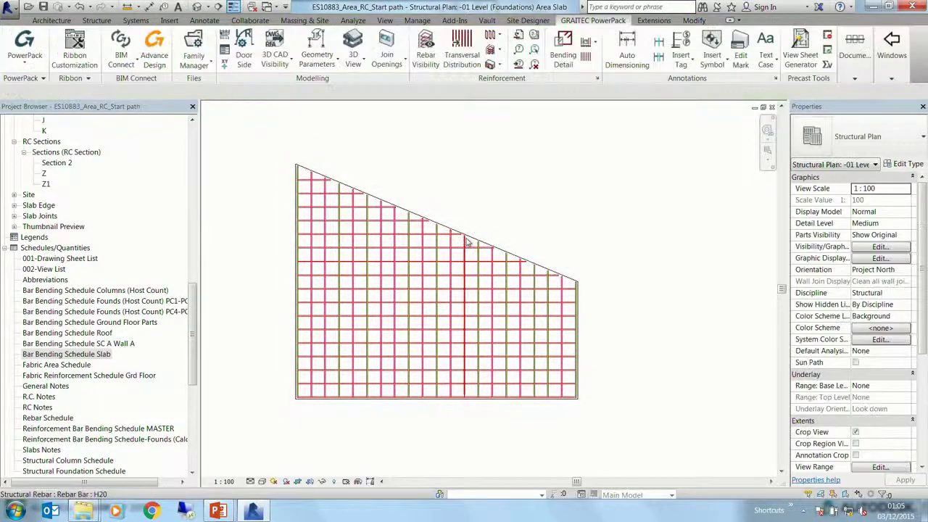
left_click(469, 243)
left_click(883, 188)
type("SLa")
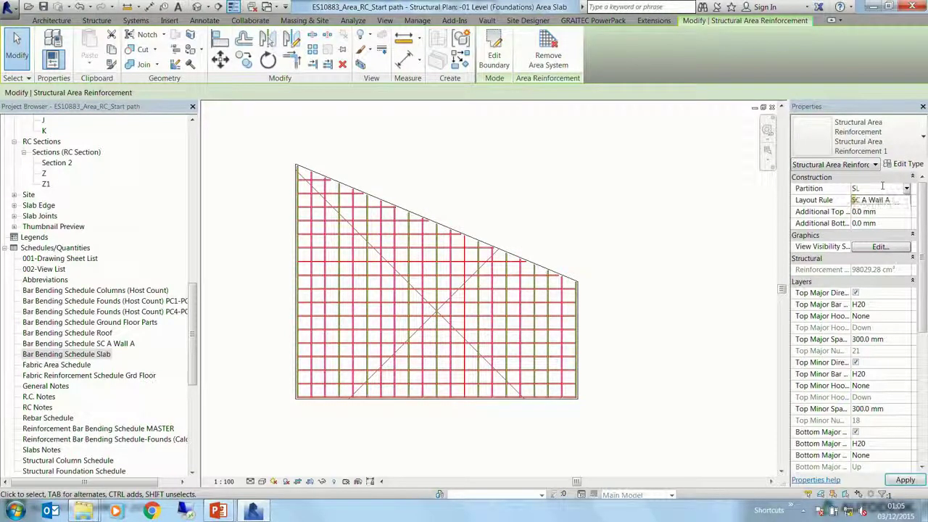
left_click(905, 480)
Step: Review the slab bars in Bar Bending Schedule Slab, then return to the Area Slab plan and clear the selection
double_click(165, 355)
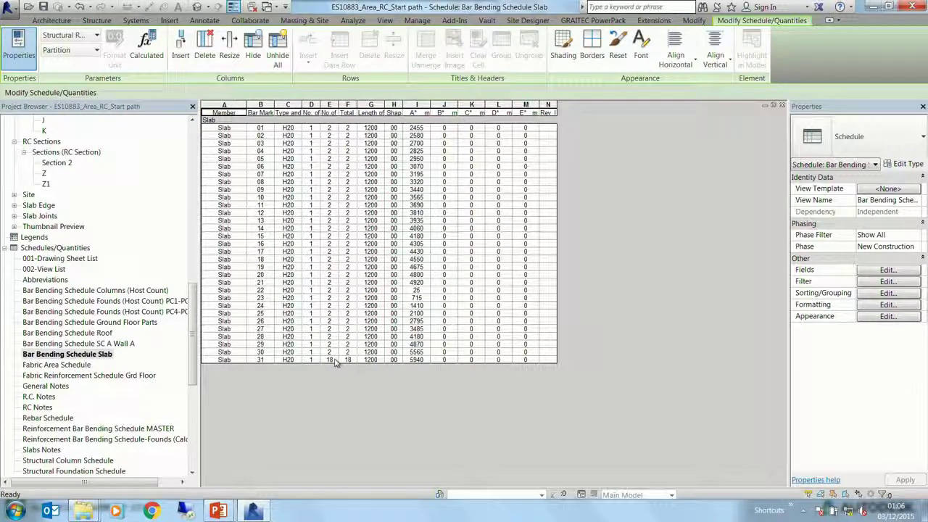
key("ctrl+Tab")
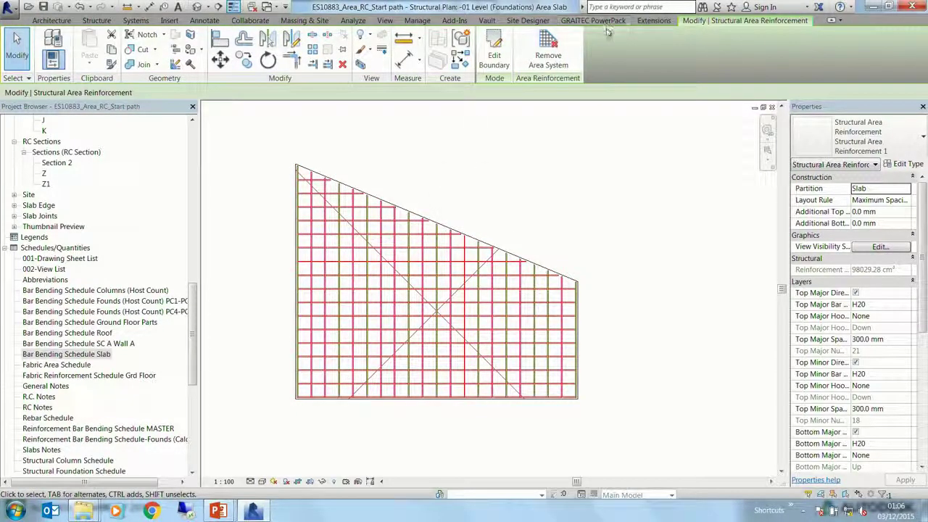
left_click(580, 154)
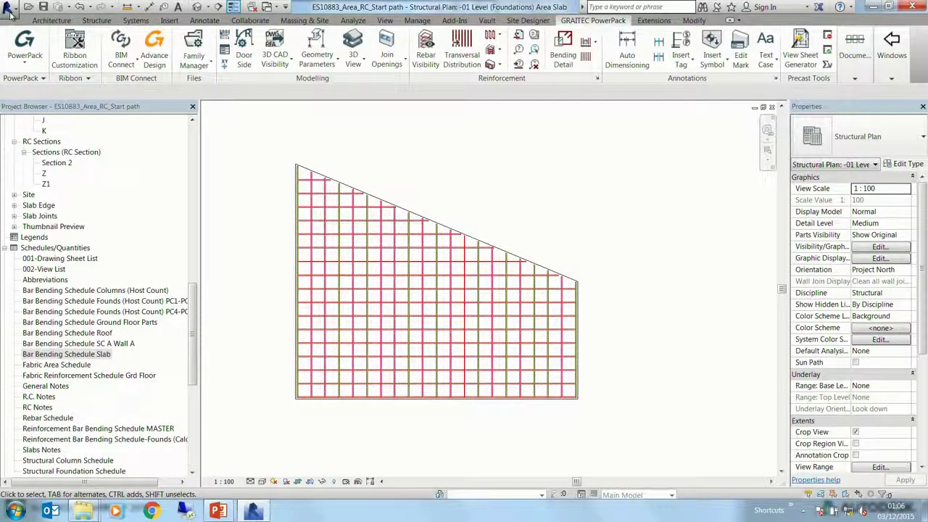
Step: Open the project ES10883_Precast Floors_Start from the ES1008_DataSet folder
left_click(9, 10)
left_click(83, 511)
left_click(83, 464)
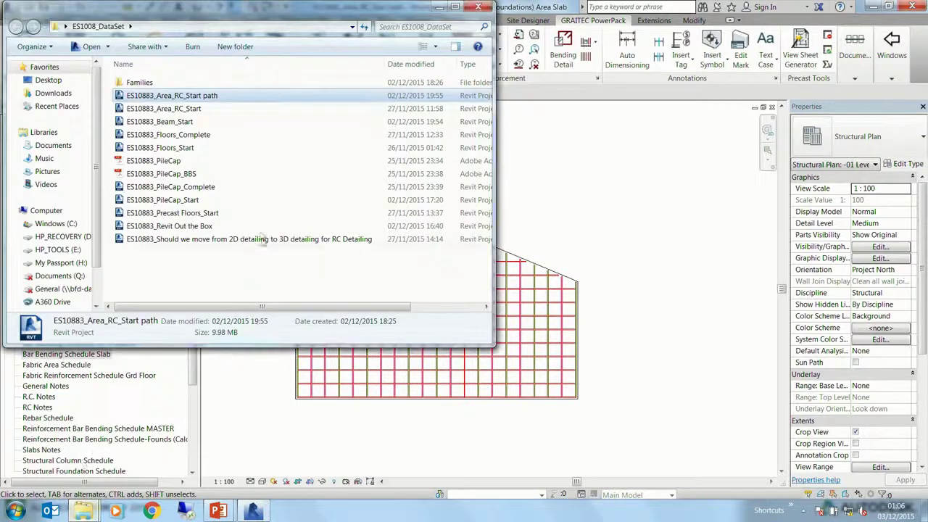
left_click(512, 193)
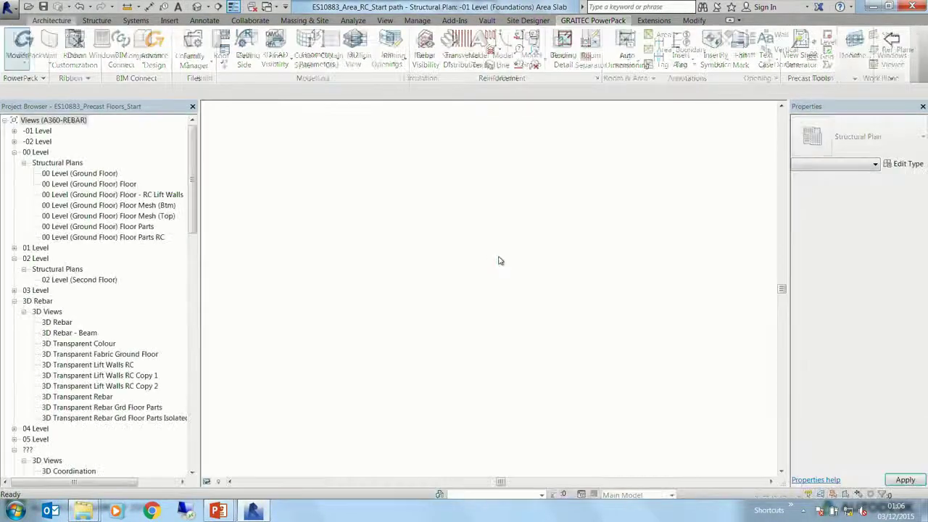
Step: View the 00 Level (Ground Floor) Floor Parts RC plan and inspect the 3D Transparent Rebar Grd Floor Parts view
double_click(137, 239)
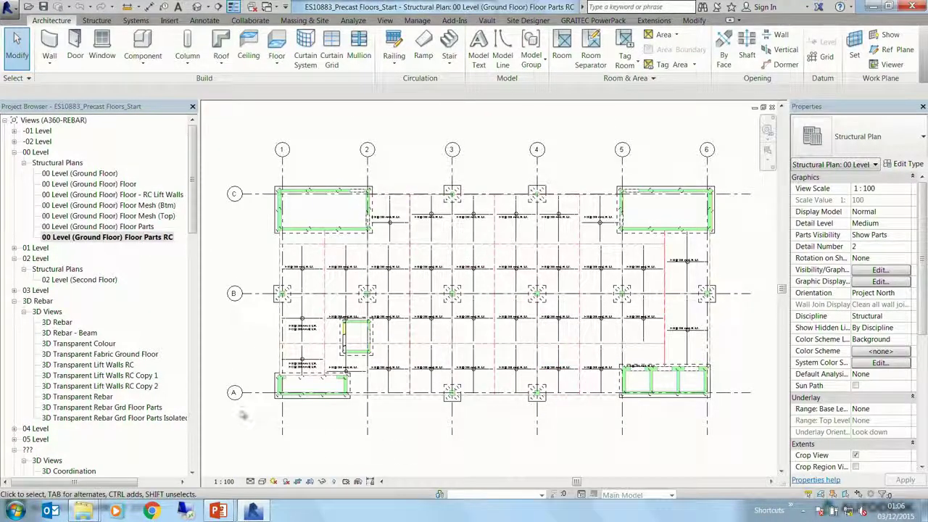
double_click(113, 409)
middle_click_drag(518, 377, 530, 427, "shift")
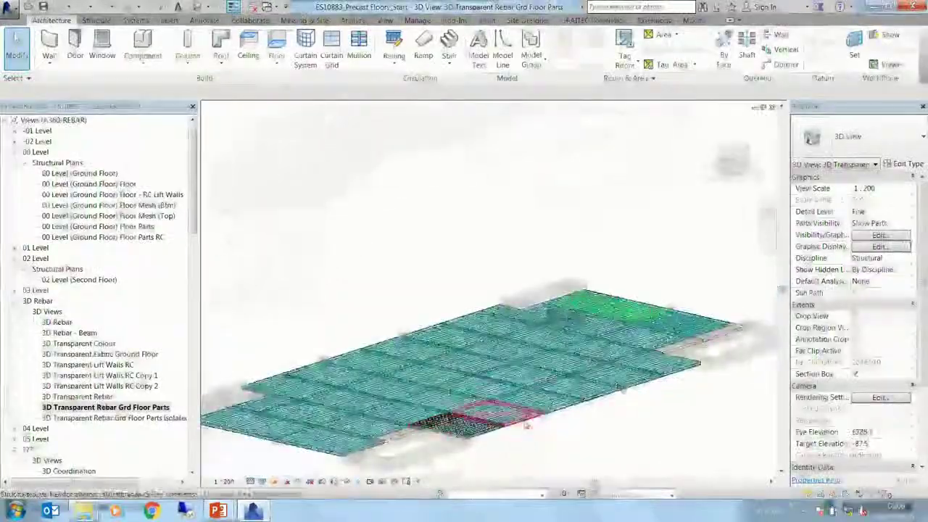
Step: Select the area reinforcement in the floor part along the slab edge and examine its bars in 3D
scroll(529, 427, "up", 5)
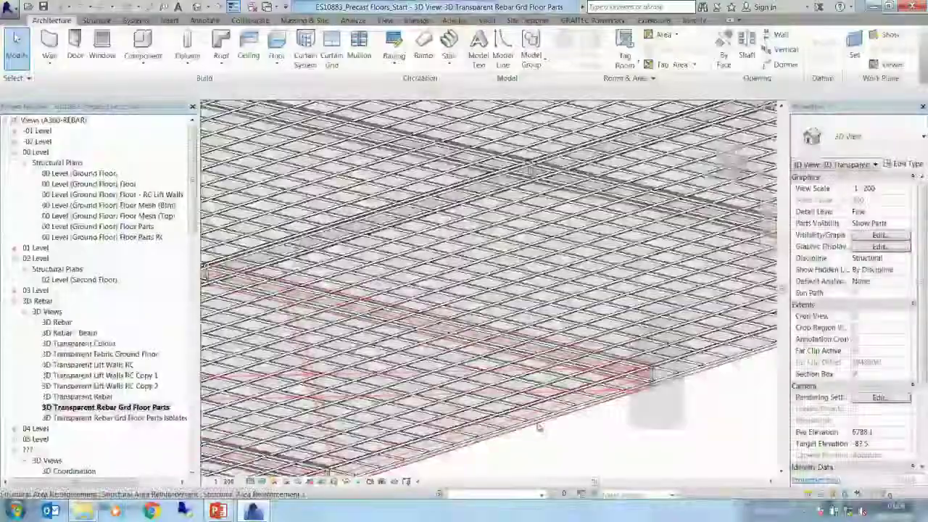
left_click(580, 439)
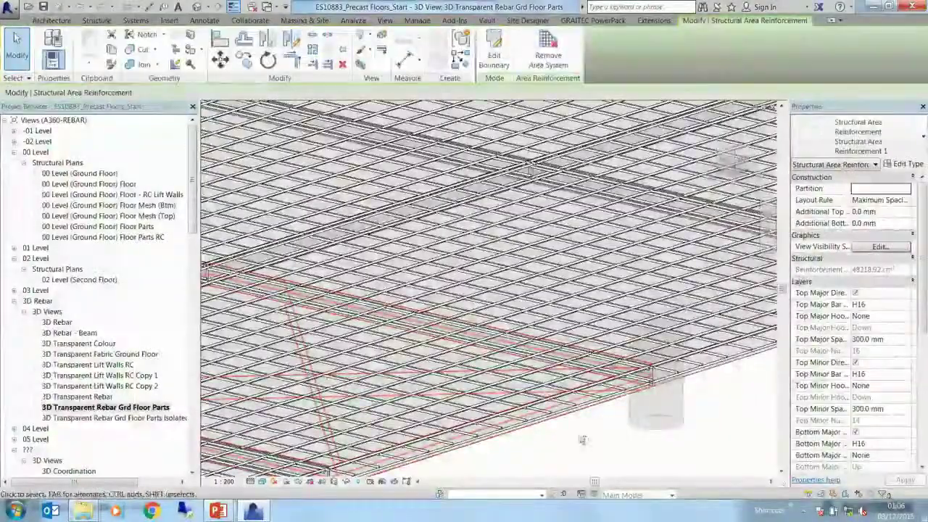
middle_click_drag(580, 439, 561, 372)
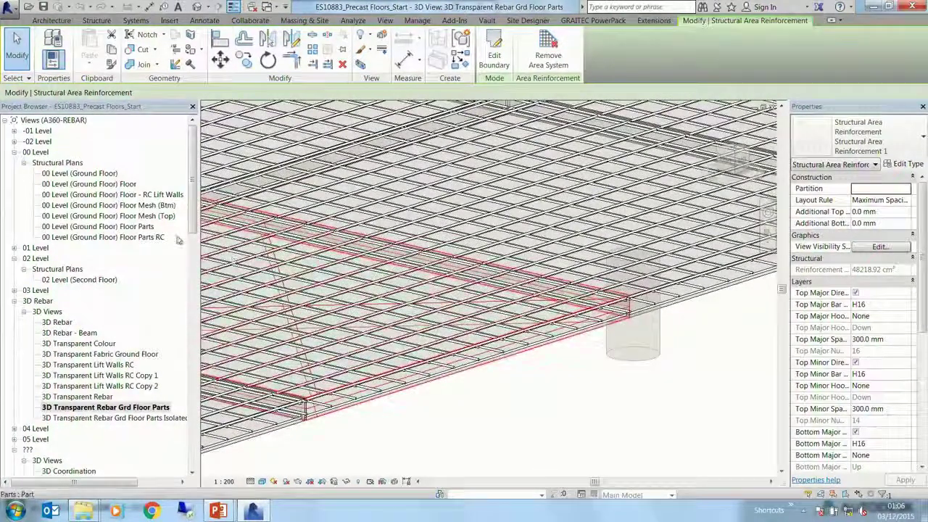
Step: Examine the area reinforcement symbols and tags in the 00 Level (Ground Floor) Floor Parts RC plan
double_click(144, 239)
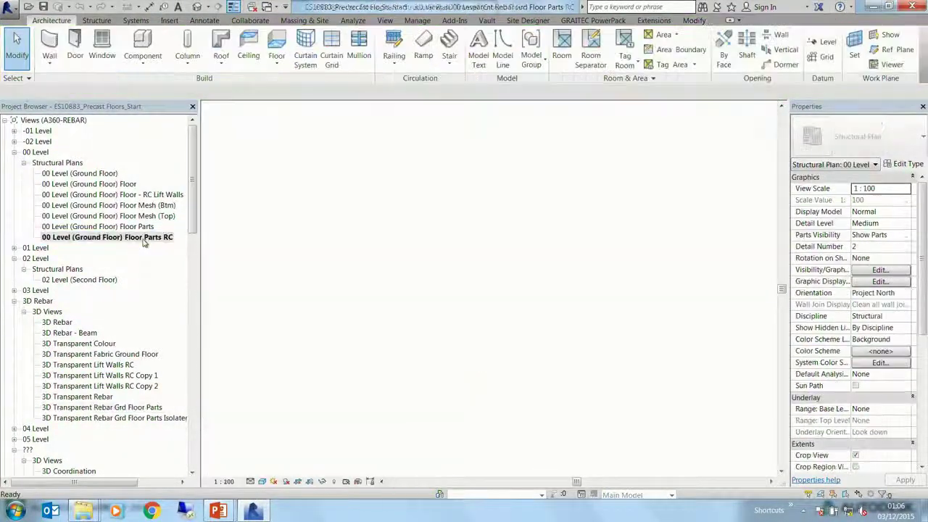
scroll(297, 411, "up", 3)
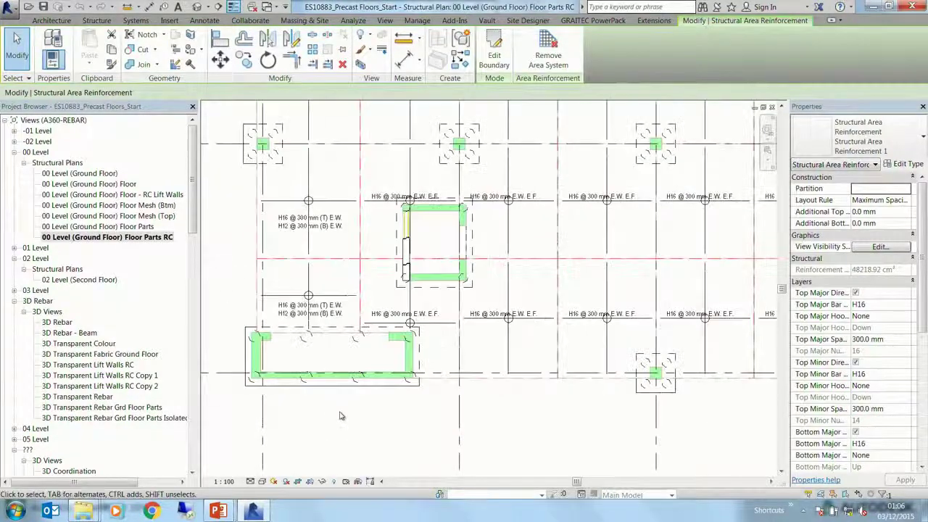
scroll(538, 274, "up", 3)
middle_click_drag(539, 274, 468, 306)
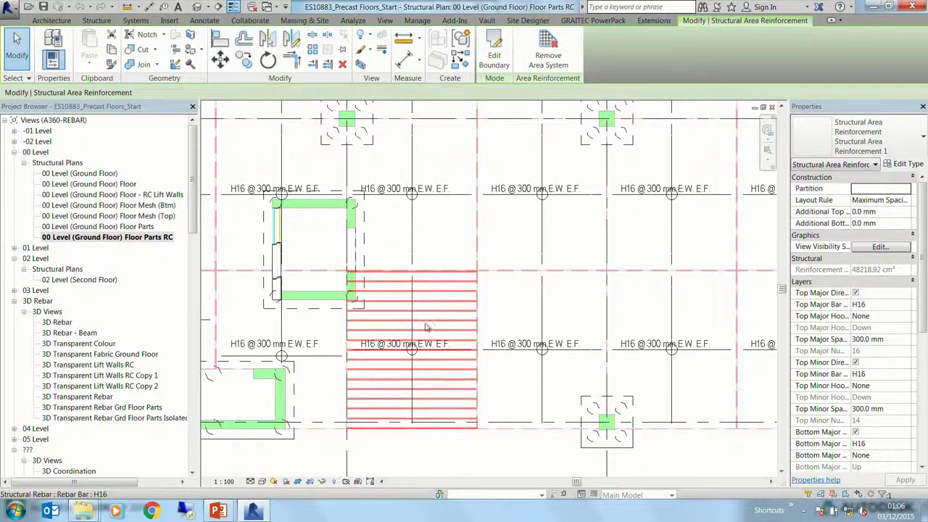
scroll(426, 327, "down", 3)
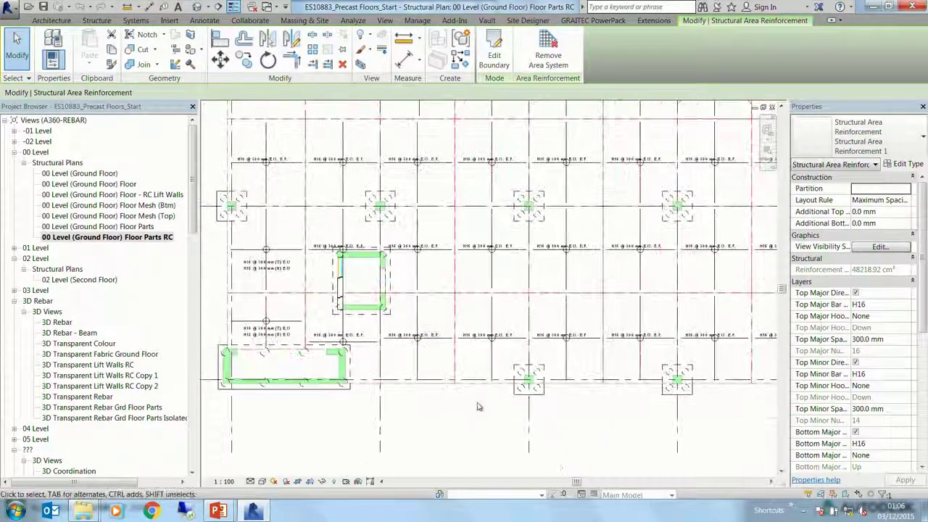
middle_click_drag(470, 413, 448, 432)
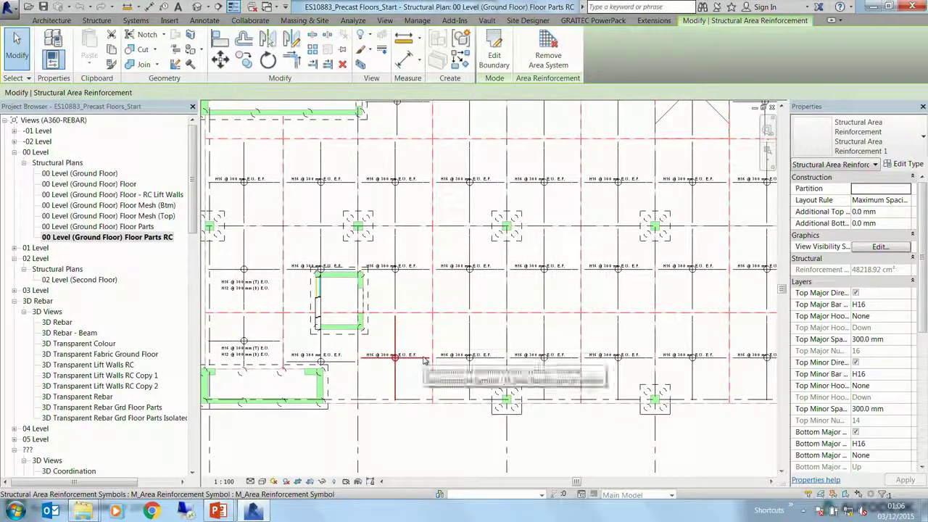
Step: Open the 3D Transparent Lift Walls RC view and inspect the middle wall part above the ground floor
double_click(119, 367)
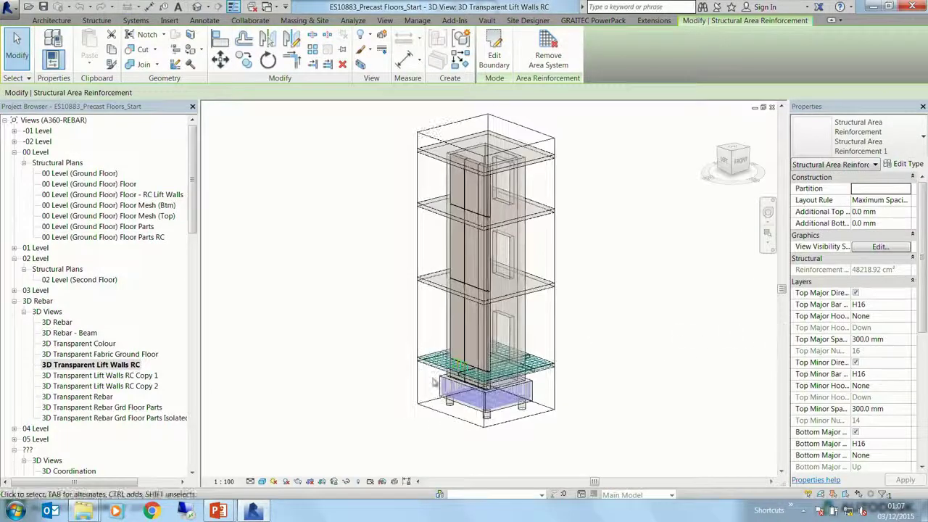
scroll(485, 313, "up", 6)
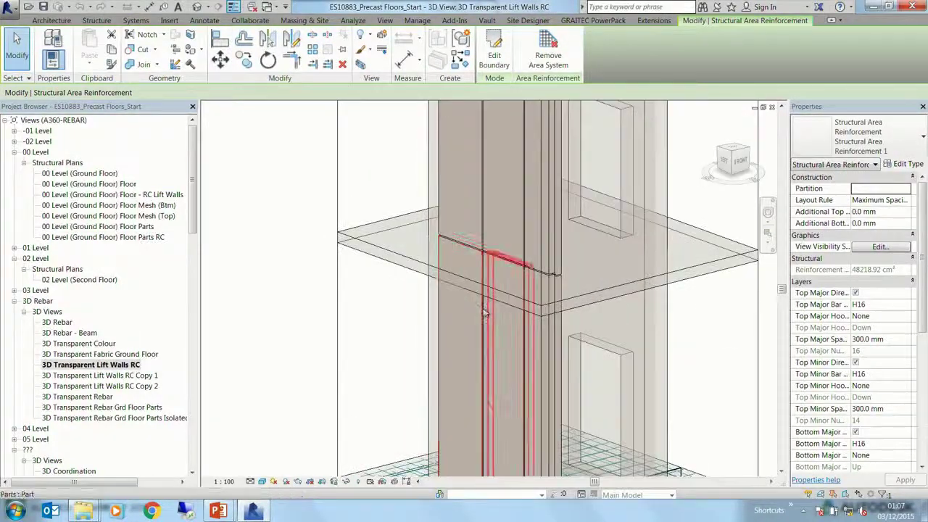
left_click(486, 313)
middle_click_drag(486, 314, 435, 272, "shift")
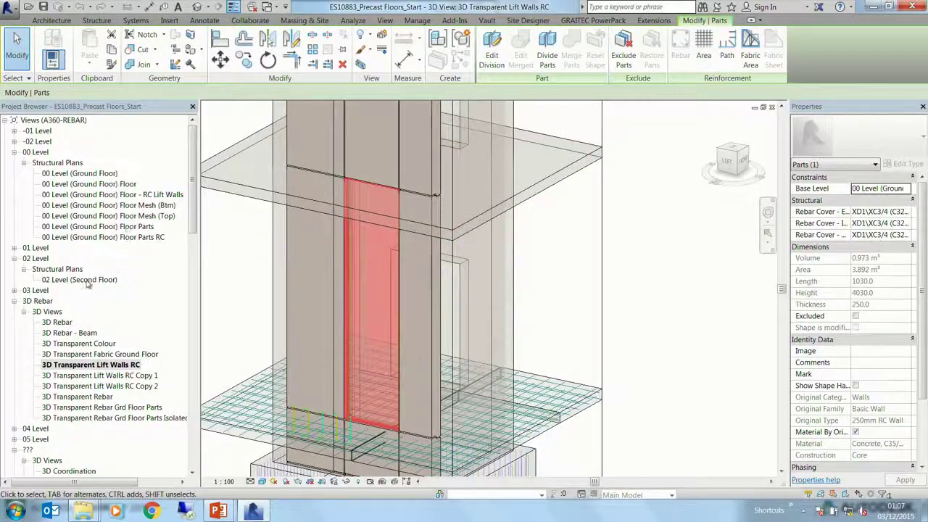
Step: Open the 02 Level (Second Floor) plan and go to the elevation of the lift shaft wall from its marker
double_click(85, 281)
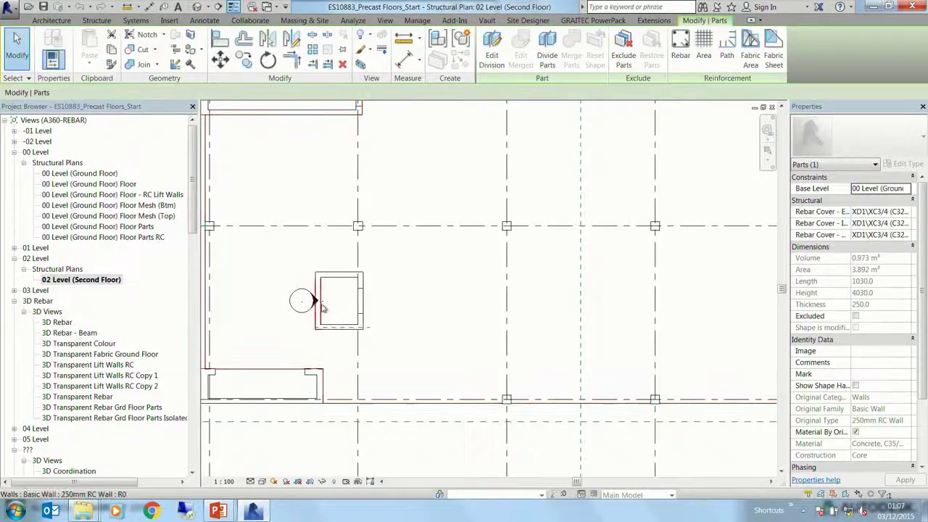
left_click(323, 308)
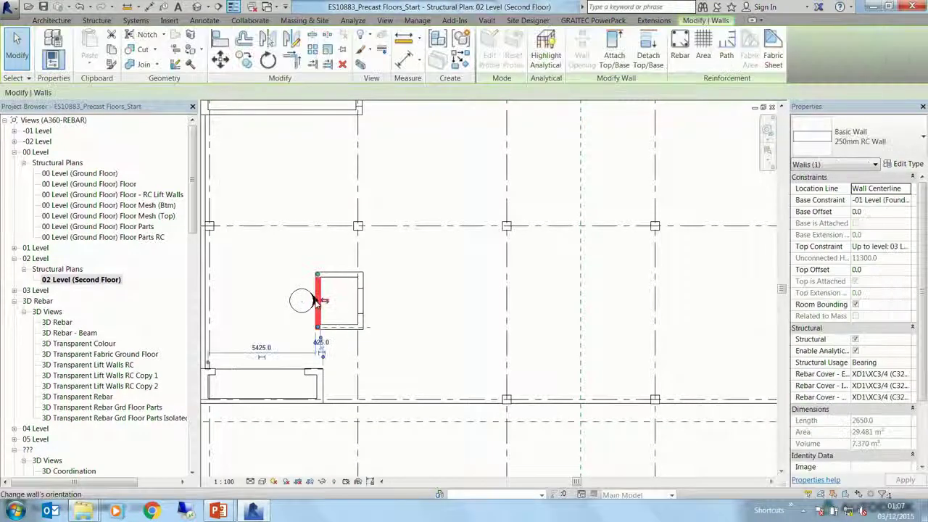
key("Escape")
scroll(317, 303, "up", 5)
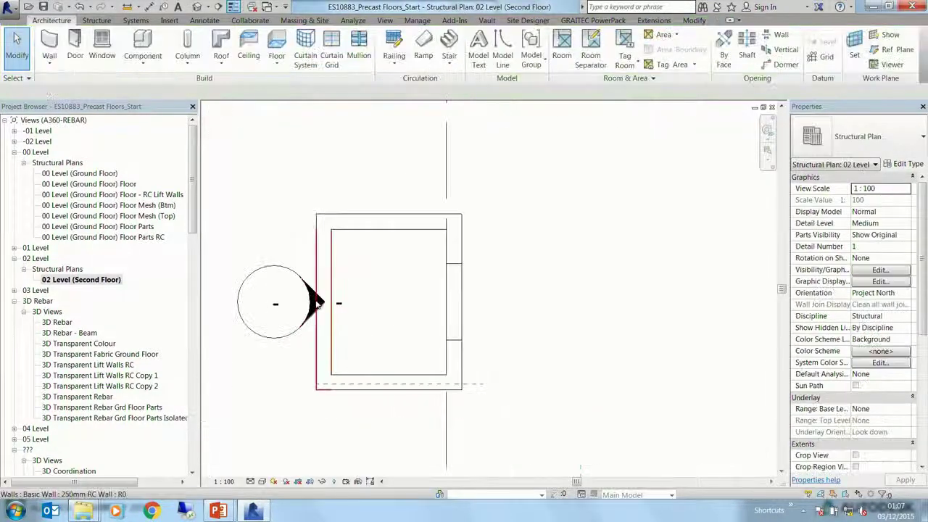
double_click(317, 303)
scroll(607, 282, "up", 3)
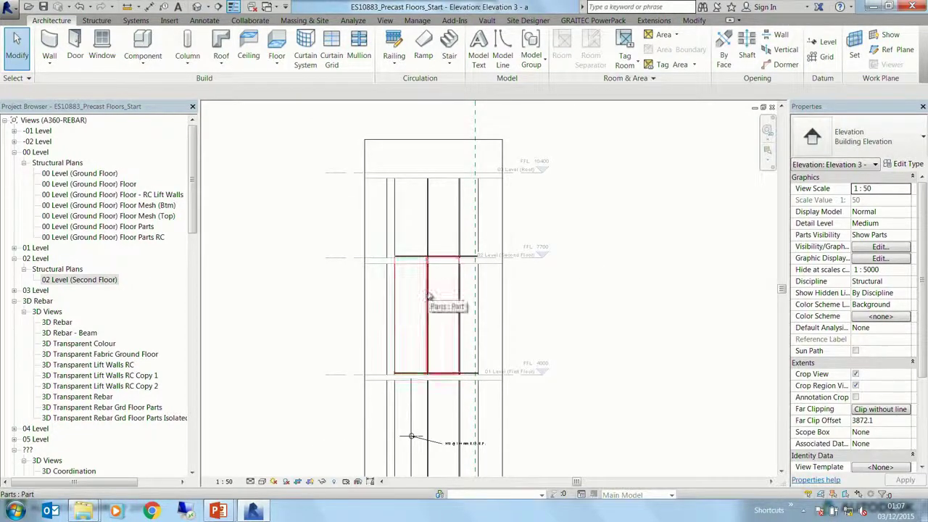
Step: Create area reinforcement in the middle wall part between 01 Level and 02 Level, using the part's edges as the boundary
left_click(430, 297)
scroll(641, 333, "up", 2)
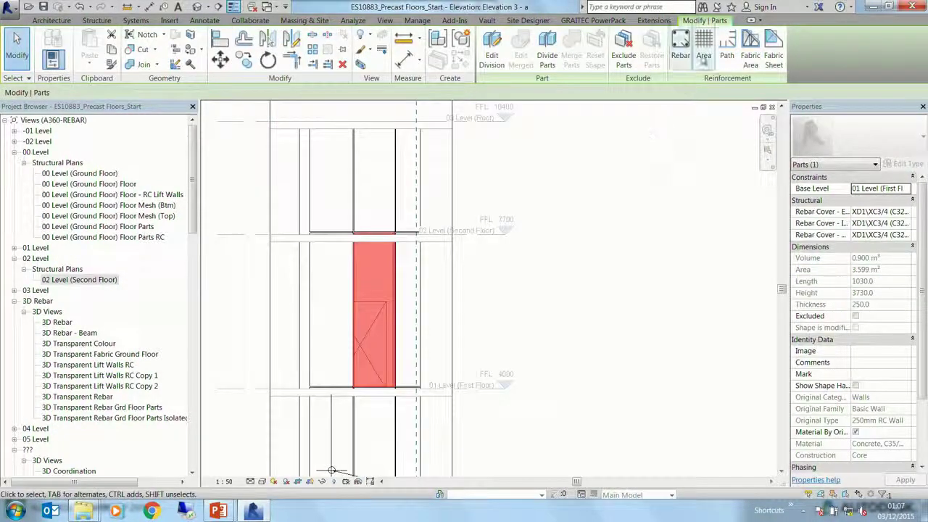
left_click(700, 58)
scroll(402, 338, "up", 2)
left_click(633, 50)
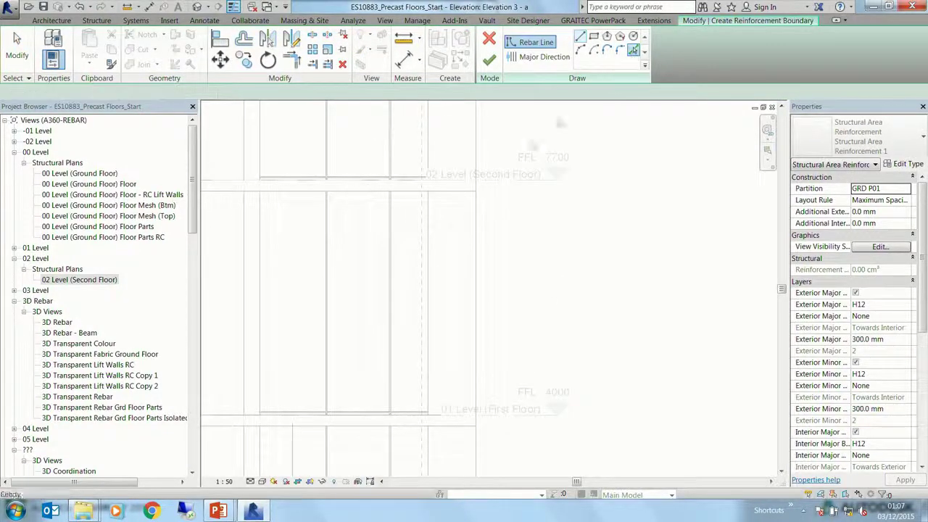
left_click(389, 204)
key("Tab")
left_click(389, 202)
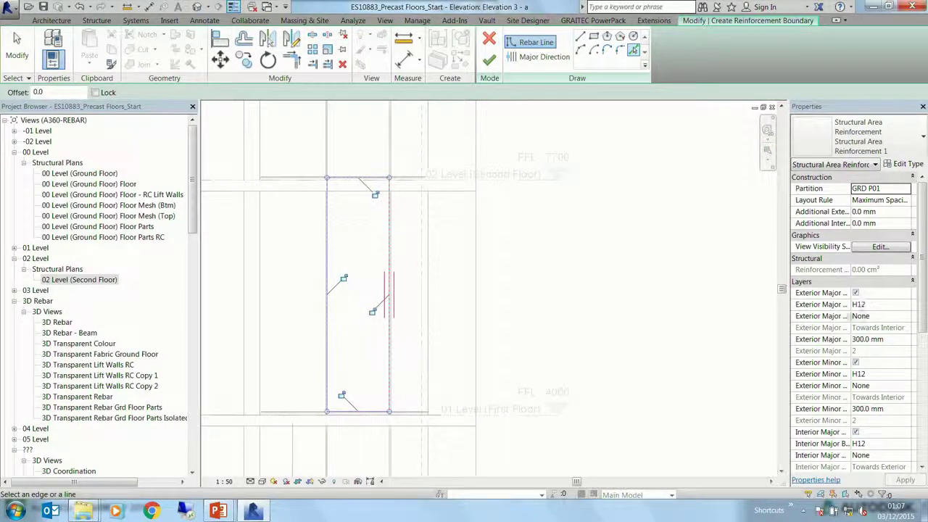
left_click(489, 60)
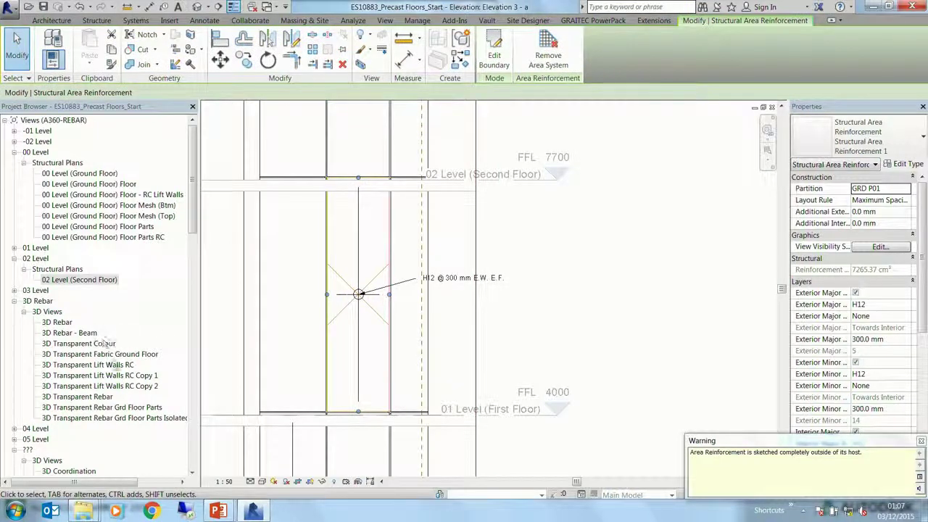
Step: In the 3D Transparent Lift Walls RC view, set the surface transparency of the Parts category to 60%
double_click(88, 365)
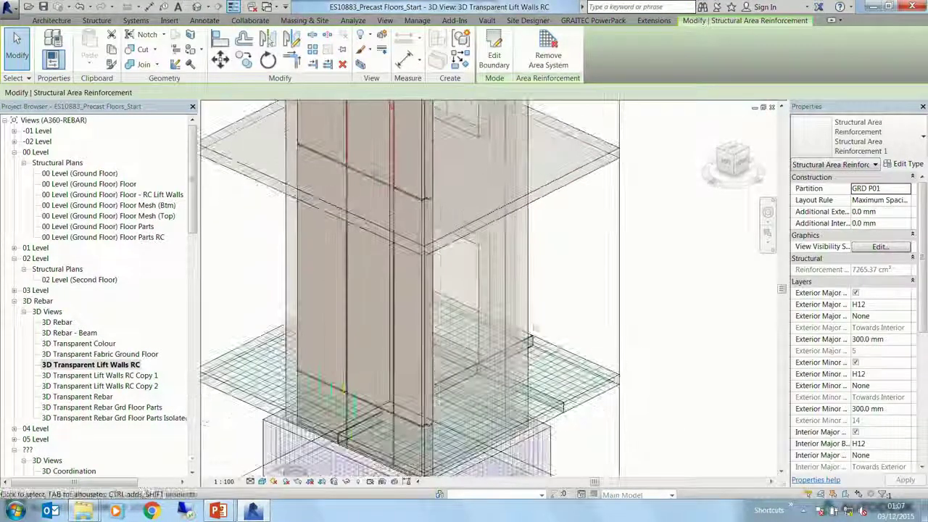
scroll(424, 294, "up", 3)
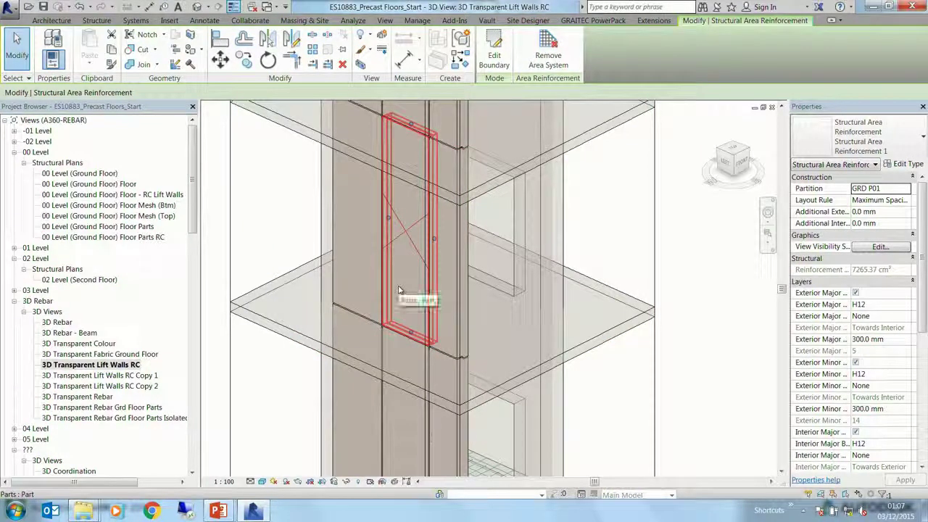
key("v")
key("g")
left_click(449, 246)
key("p")
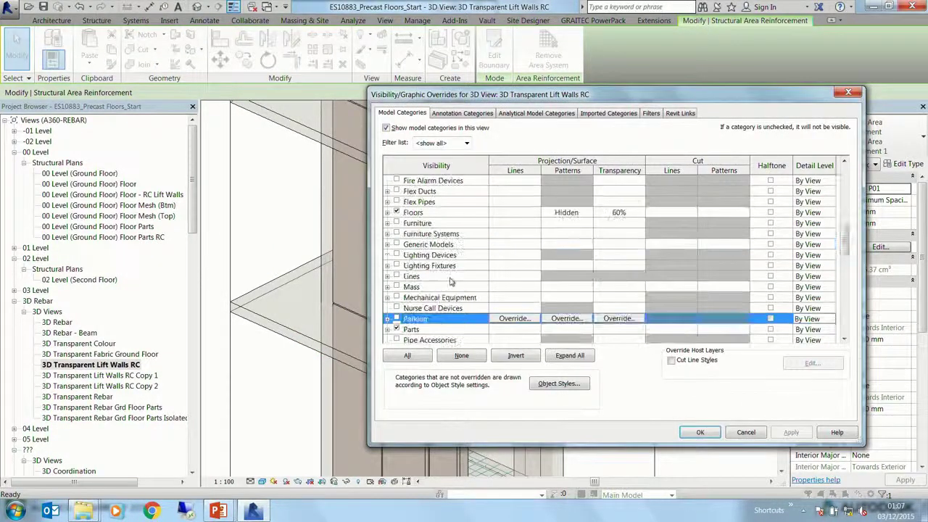
scroll(450, 281, "down", 2)
left_click(387, 277)
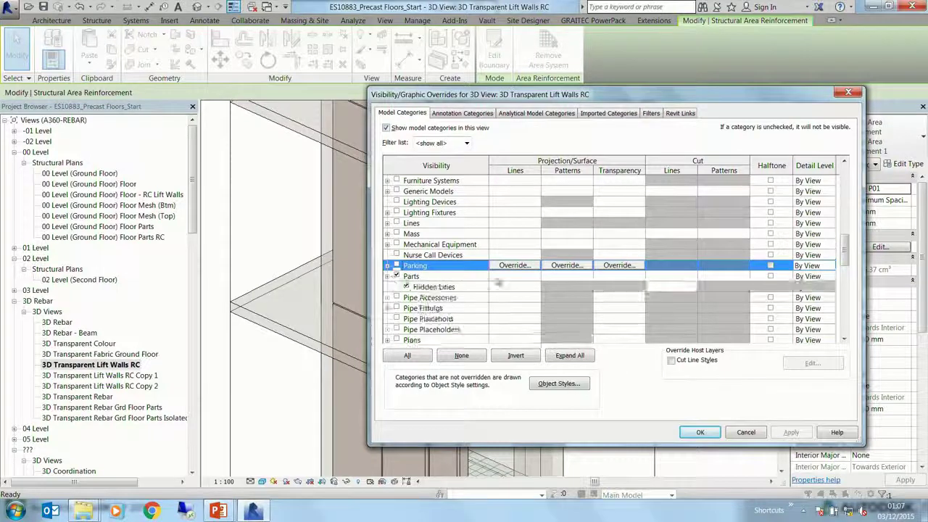
left_click(628, 276)
left_click(620, 276)
left_click_drag(584, 267, 641, 267)
left_click(630, 285)
left_click(699, 431)
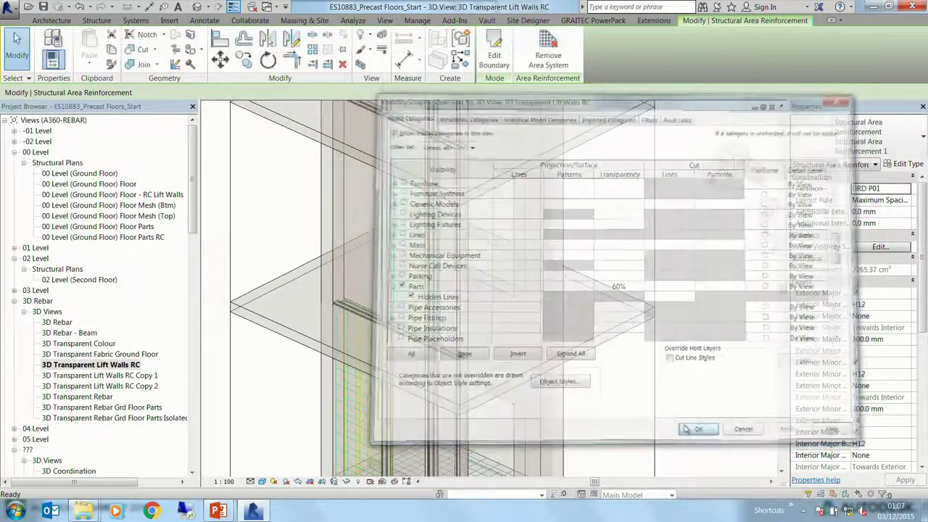
Step: Clear the selection and inspect the new reinforcement inside the transparent wall part
key("Escape")
scroll(426, 284, "up", 3)
middle_click_drag(392, 290, 425, 284, "shift")
scroll(425, 285, "up", 2)
scroll(426, 284, "down", 2)
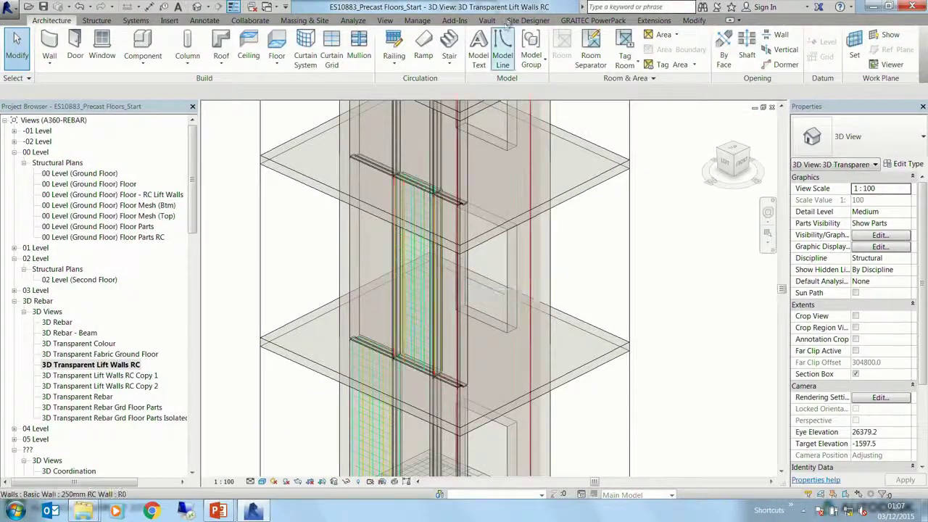
Step: Apply the GRAITEC PowerPack reinforcement tool for elements with rebar to the newly reinforced wall part
left_click(593, 19)
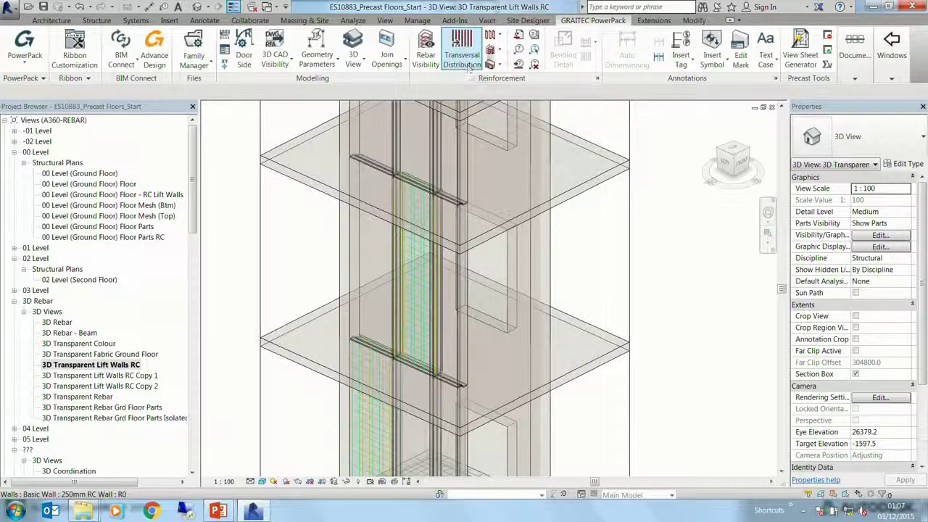
left_click(496, 64)
left_click(532, 68)
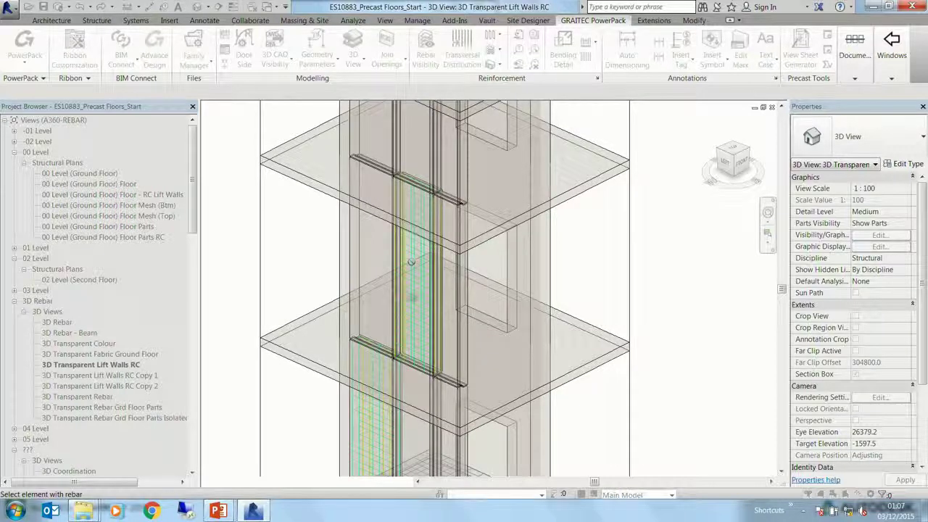
left_click(425, 326)
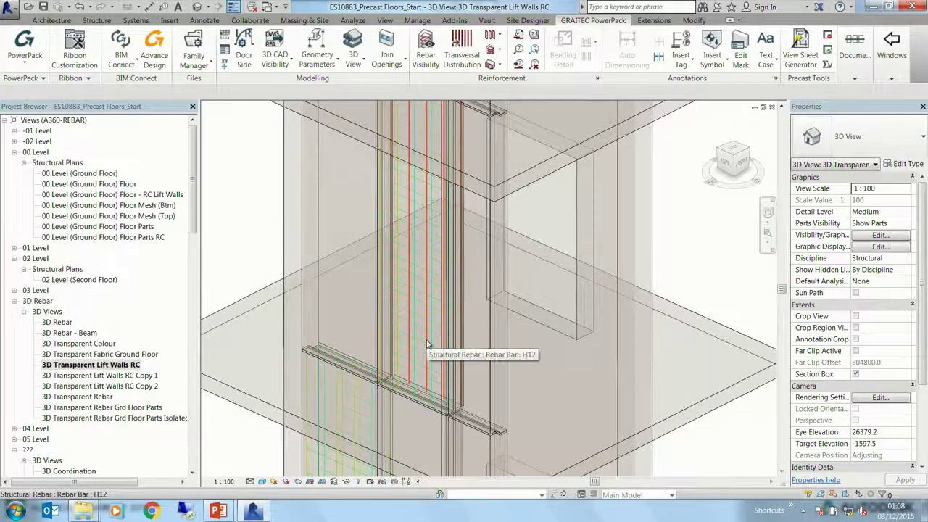
Step: Inspect the wall part's bars up close, then view the 00 Level (Ground Floor) Floor Mesh (Btm) plan
scroll(428, 344, "up", 4)
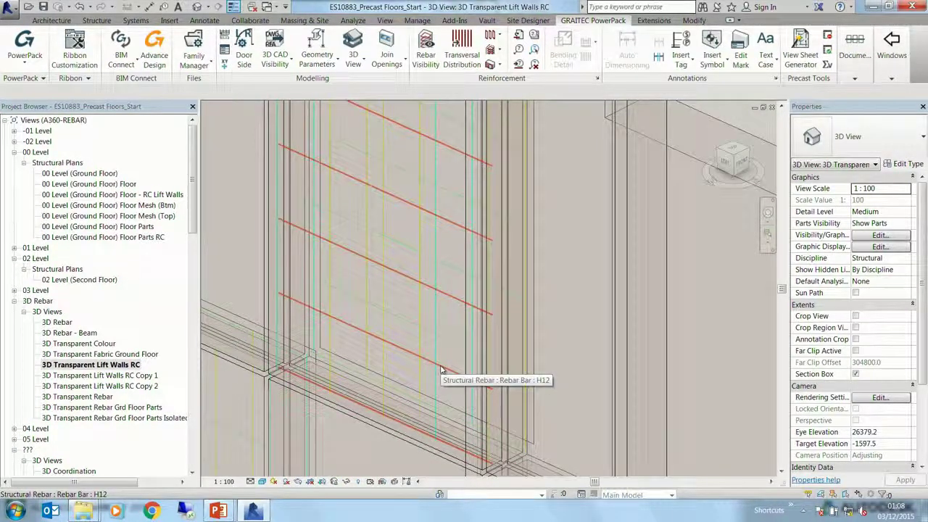
scroll(440, 369, "down", 5)
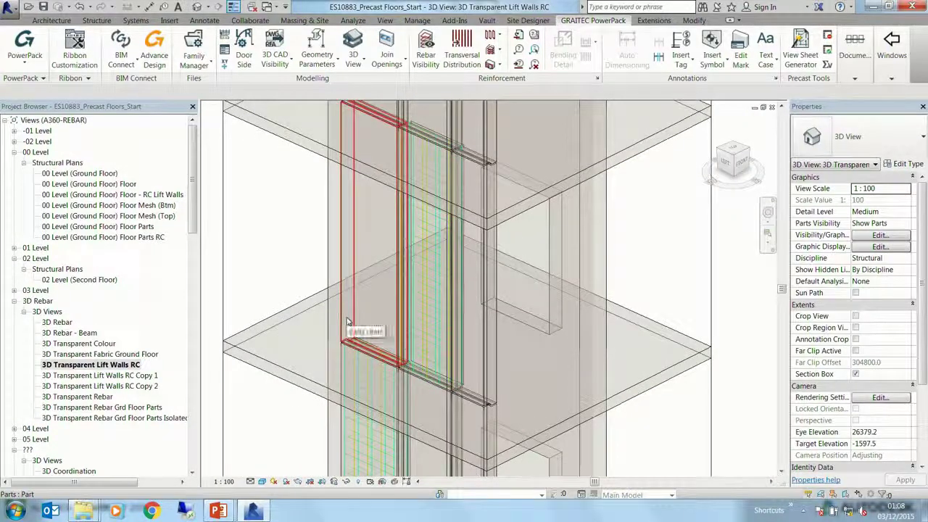
left_click(150, 207)
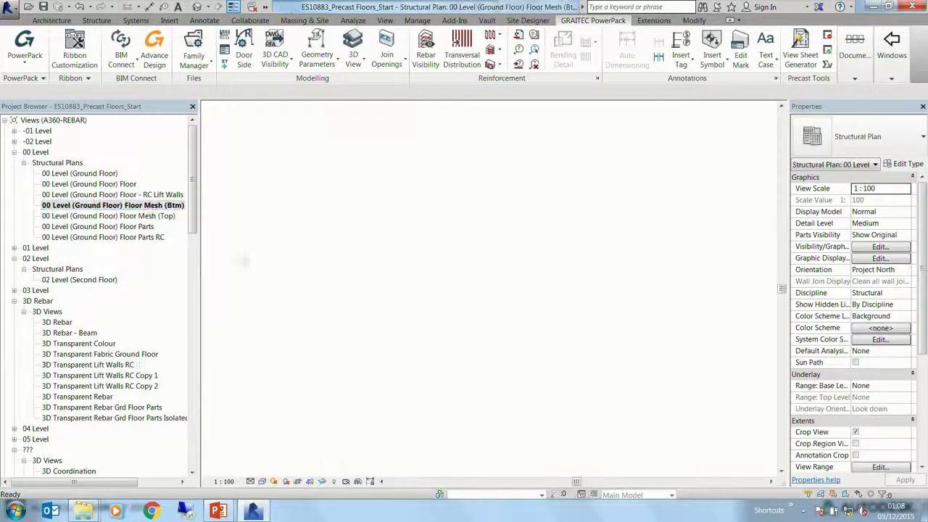
scroll(440, 342, "down", 2)
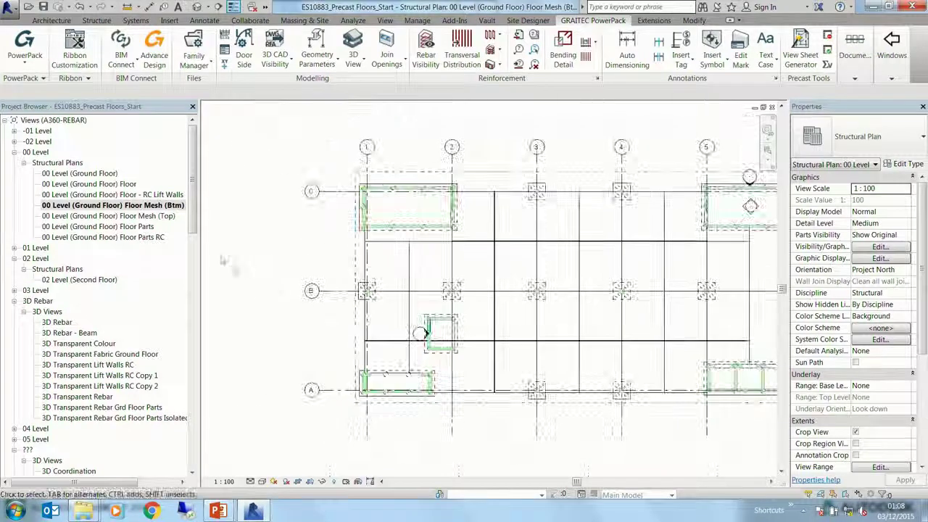
Step: Open the project ES10883_Floors_Start from the ES1008_DataSet folder and display its 00 Level (Ground Floor) Floor Mesh (Btm) plan
key("alt+Tab")
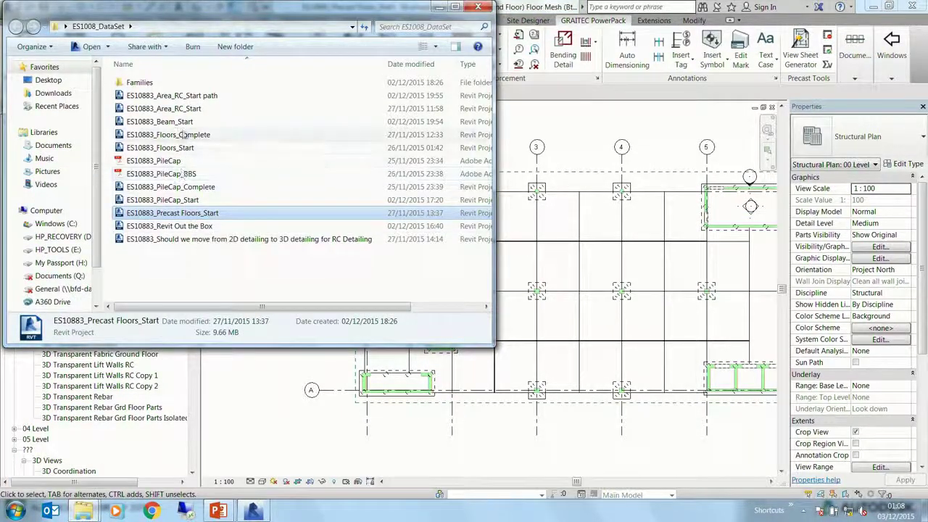
left_click(185, 148)
left_click_drag(281, 255, 297, 388)
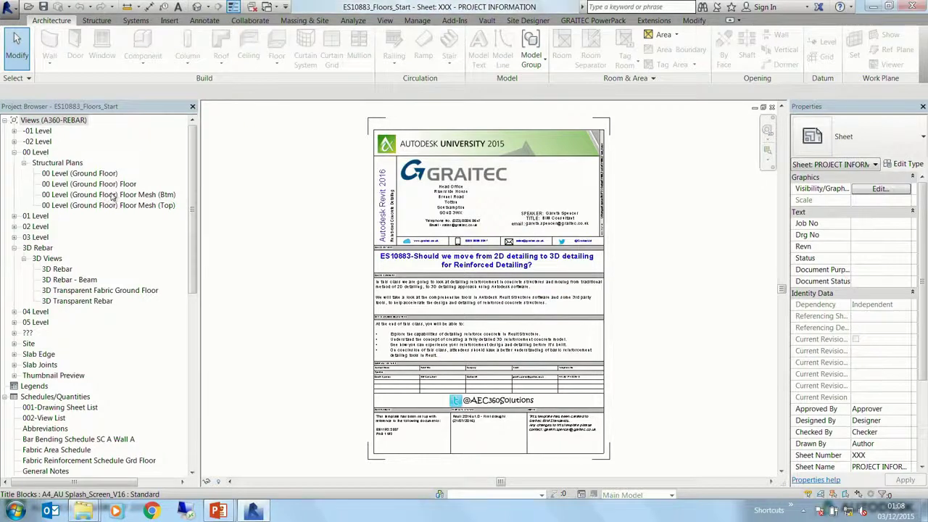
double_click(109, 194)
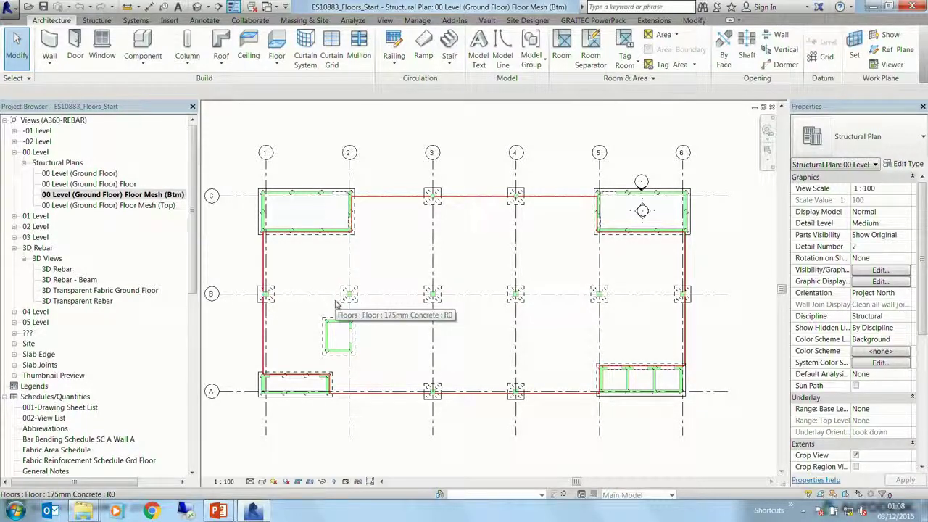
Step: Start a structural fabric area on the 175mm Concrete ground floor slab and pick the slab's whole outline as its boundary
left_click(336, 304)
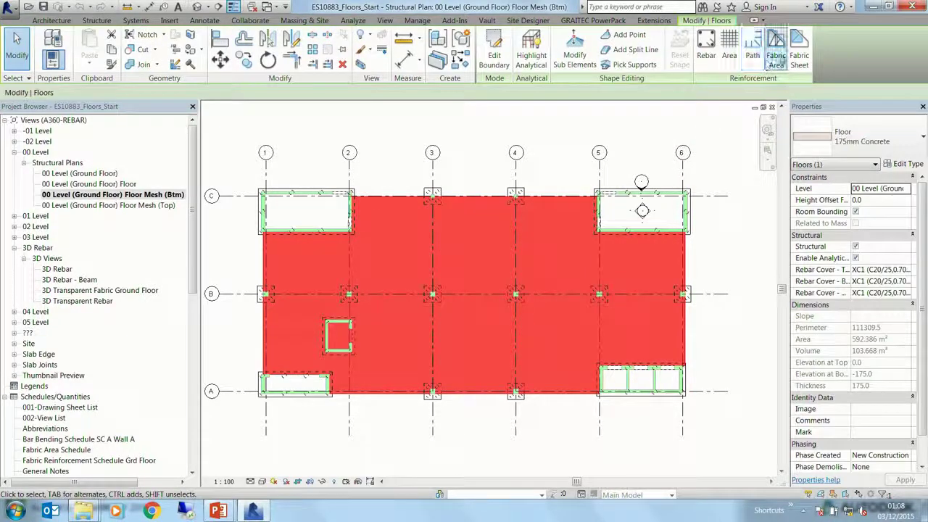
left_click(776, 55)
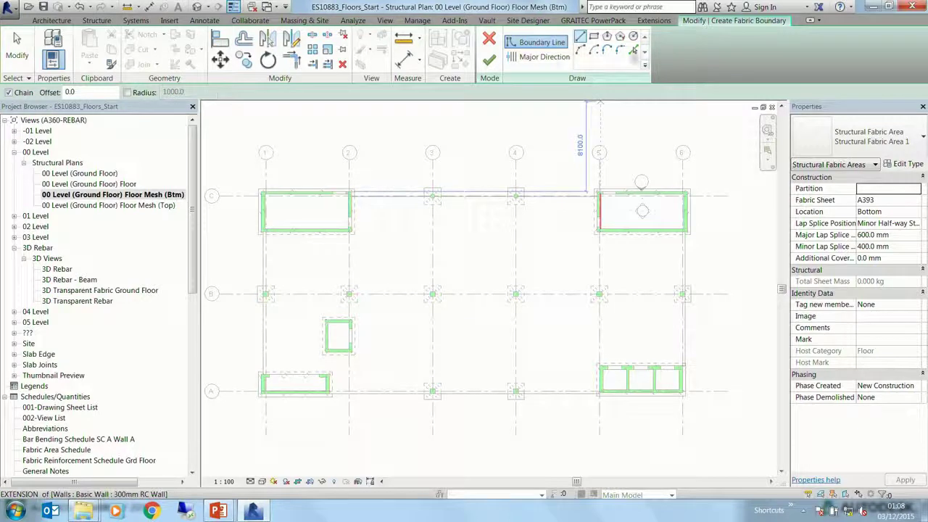
left_click(633, 50)
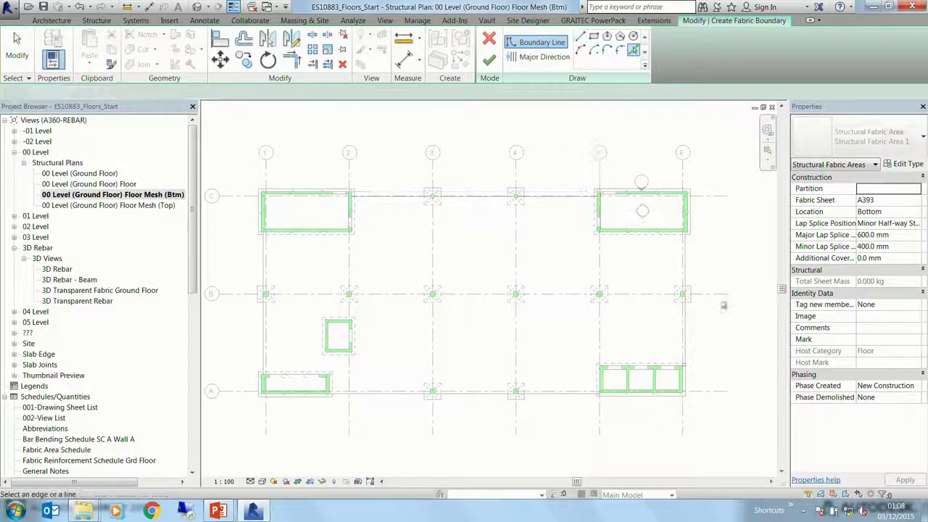
key("Tab")
left_click(689, 275)
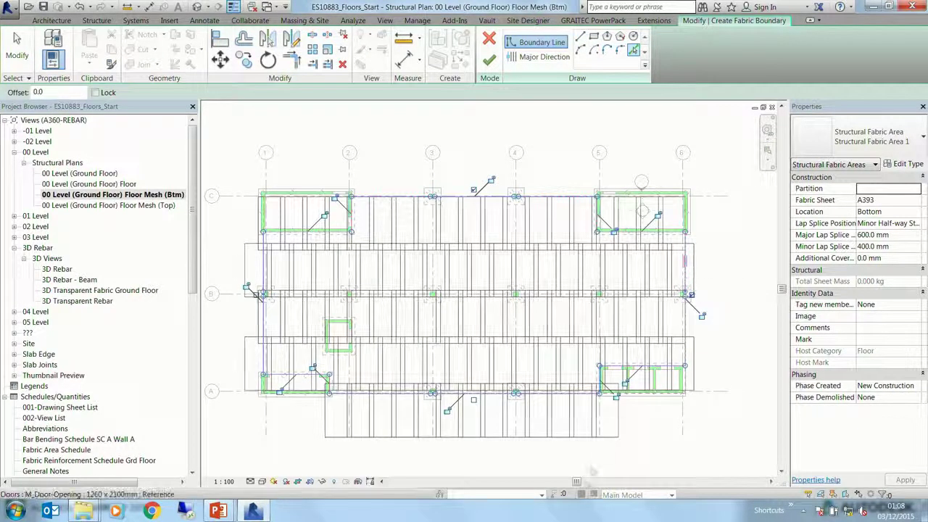
middle_click_drag(633, 451, 613, 464)
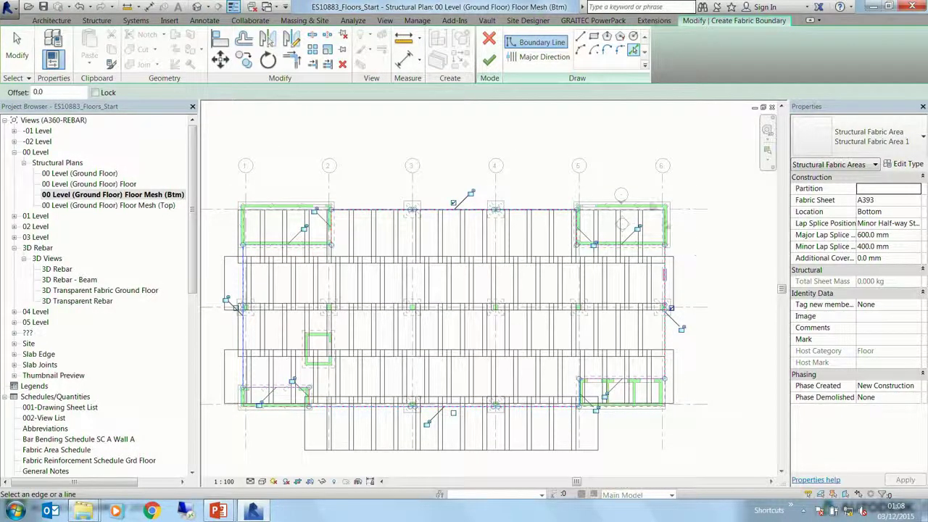
Step: Set the fabric's major direction to the slab edge along grid C, then return it to the edge along grid 6
left_click(540, 56)
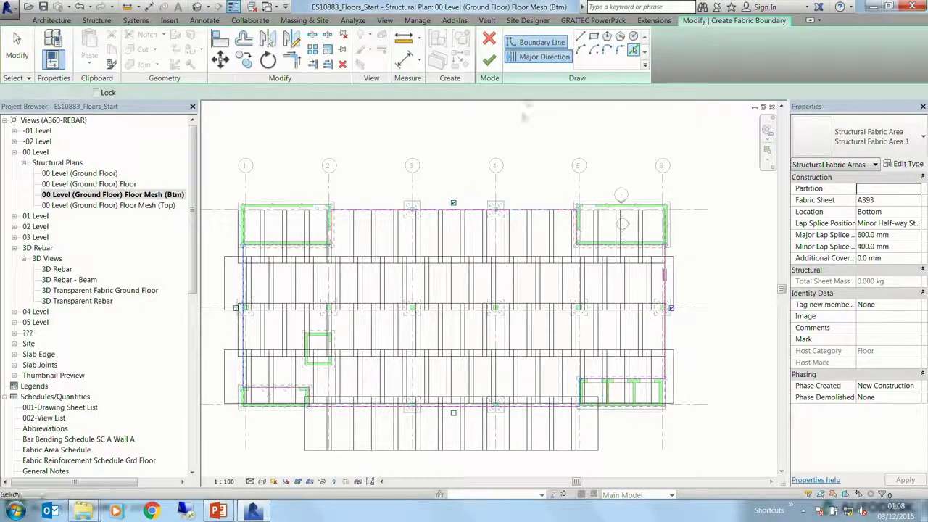
left_click(515, 215)
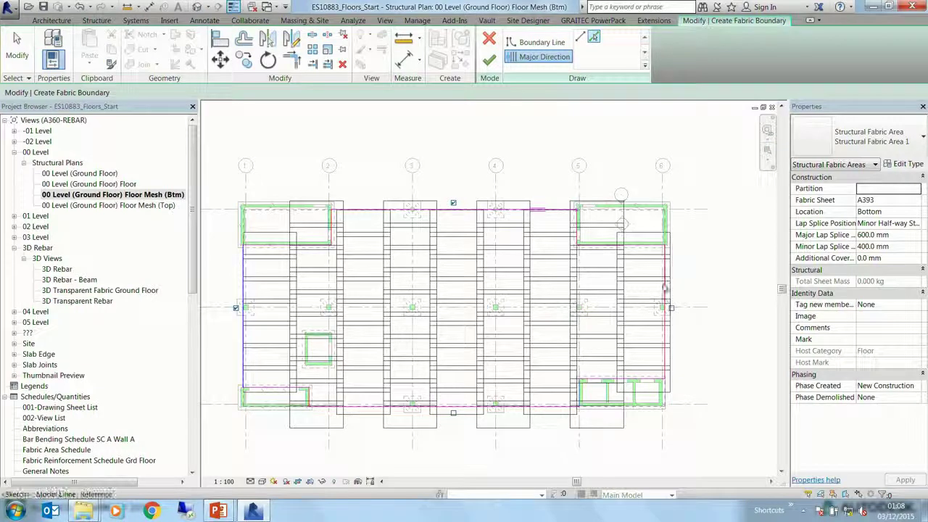
left_click(666, 280)
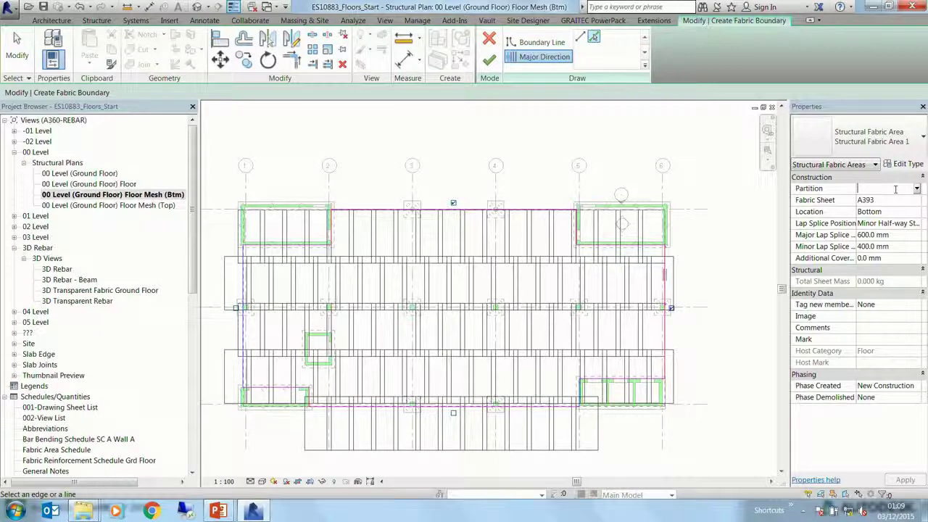
Step: Set the fabric area's partition to Floor, keeping fabric sheet A393 and location Bottom
type("Floor")
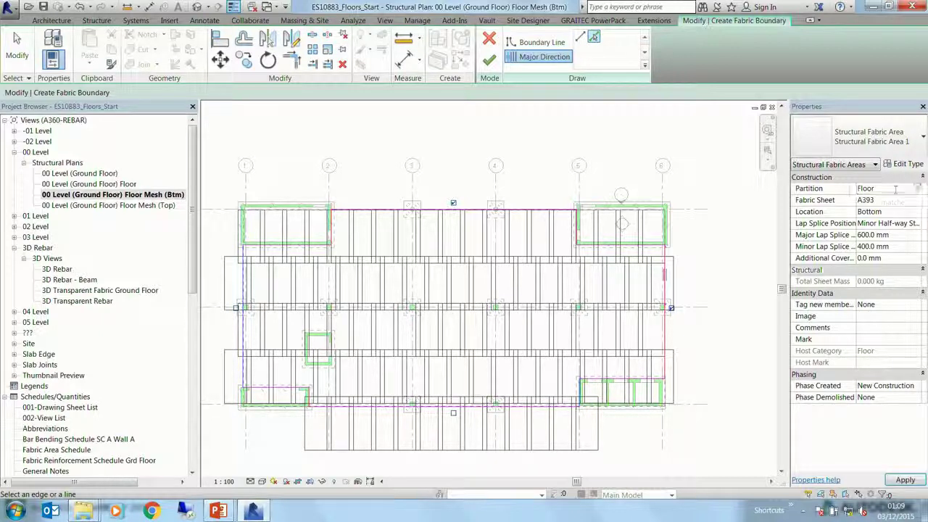
left_click(892, 200)
left_click(916, 200)
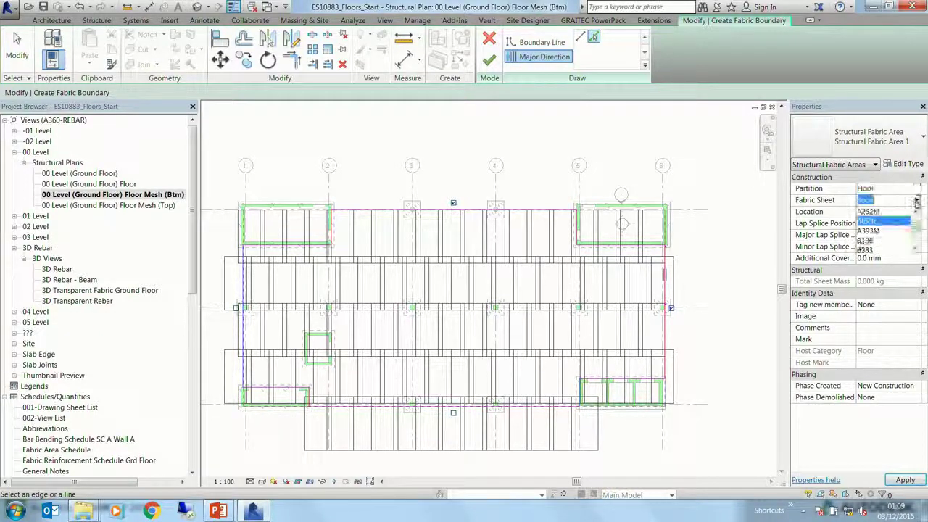
left_click_drag(916, 224, 917, 227)
left_click(839, 212)
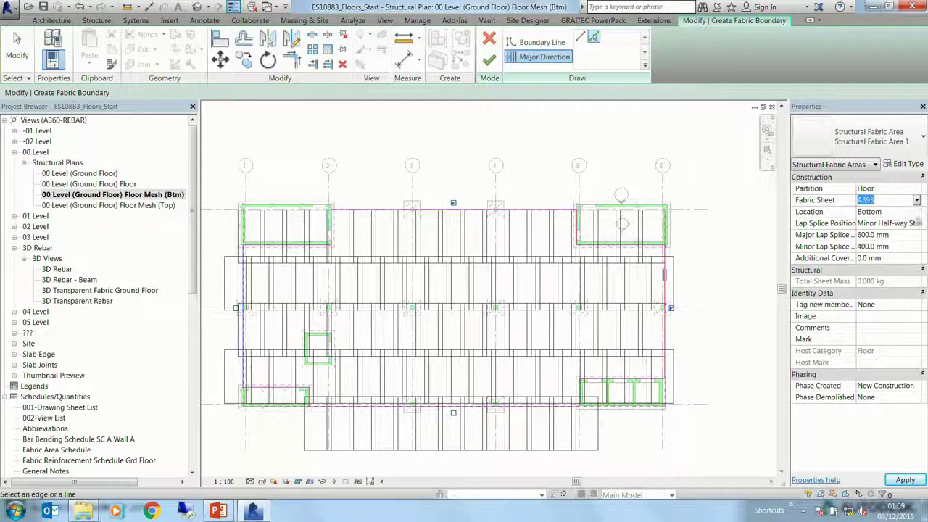
left_click(916, 213)
left_click(917, 213)
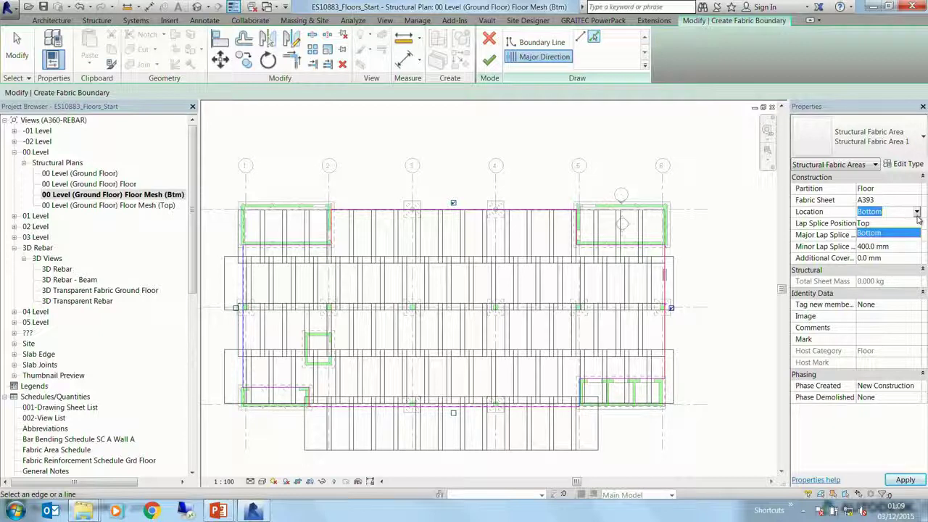
left_click(918, 215)
Step: Set the fabric area's lap splice position to Major Half-way Stagger
left_click(877, 223)
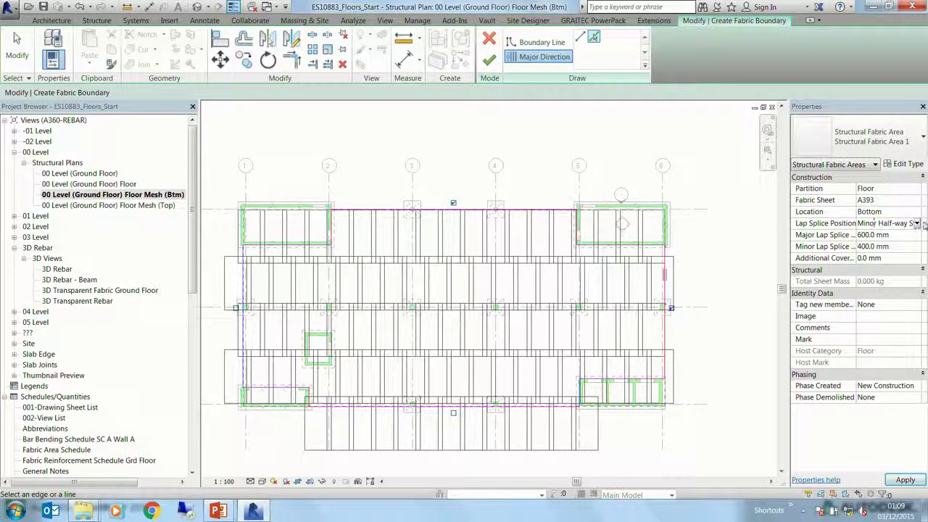
left_click(917, 223)
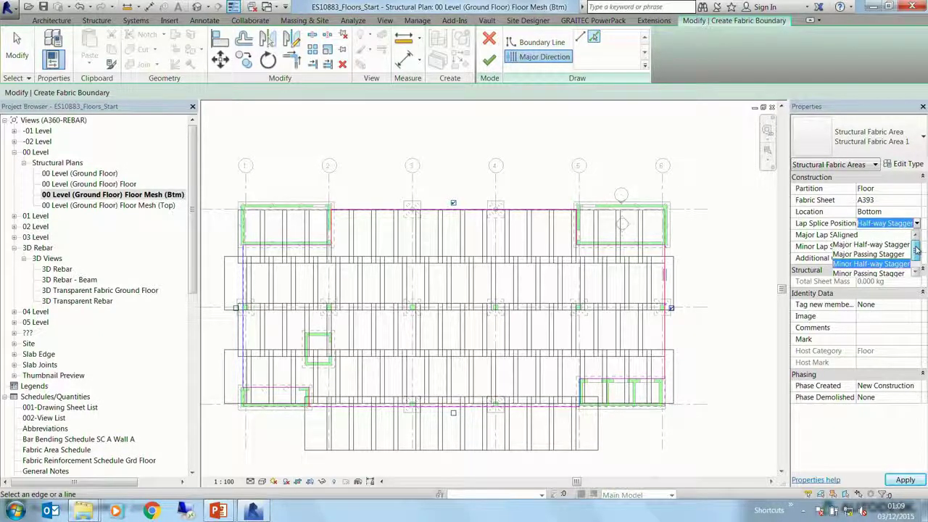
left_click(886, 245)
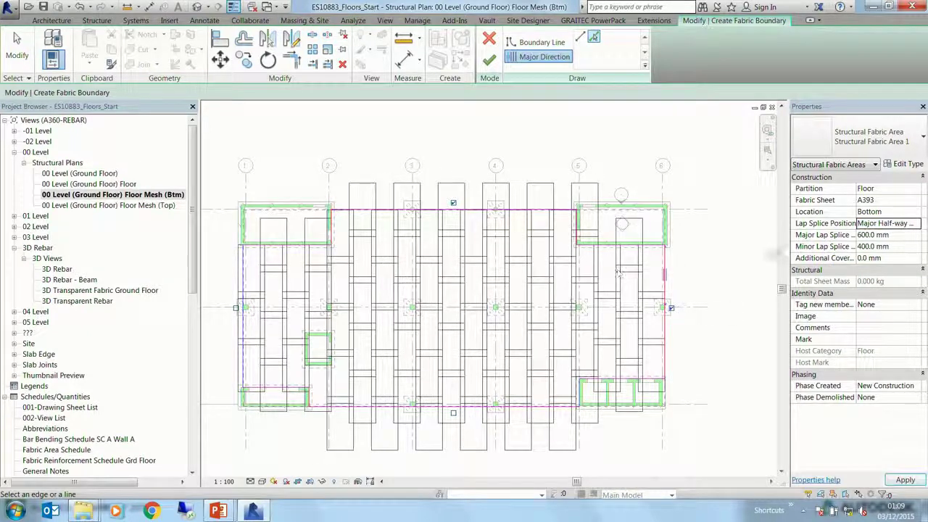
Step: Set the lap splice position to Minor Half-way Stagger, apply it and finish the fabric area
left_click(917, 223)
left_click(890, 267)
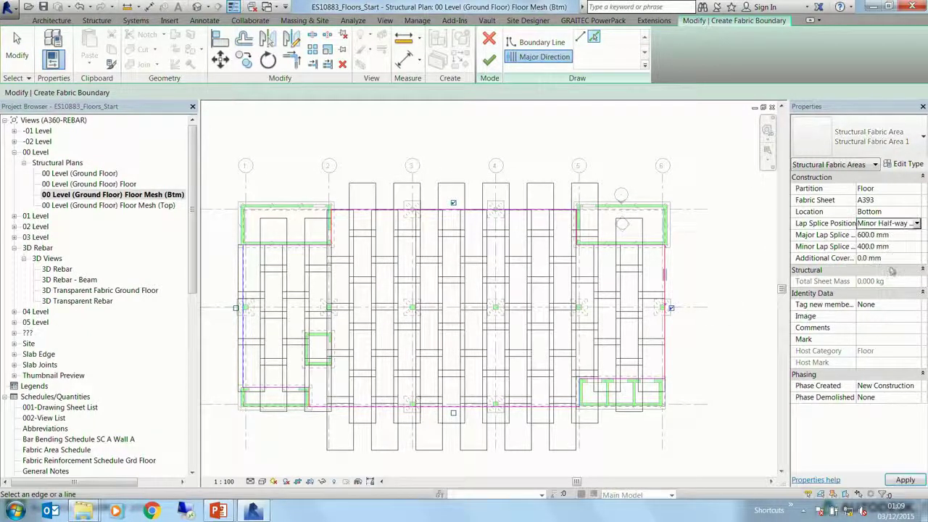
left_click(918, 223)
left_click(886, 245)
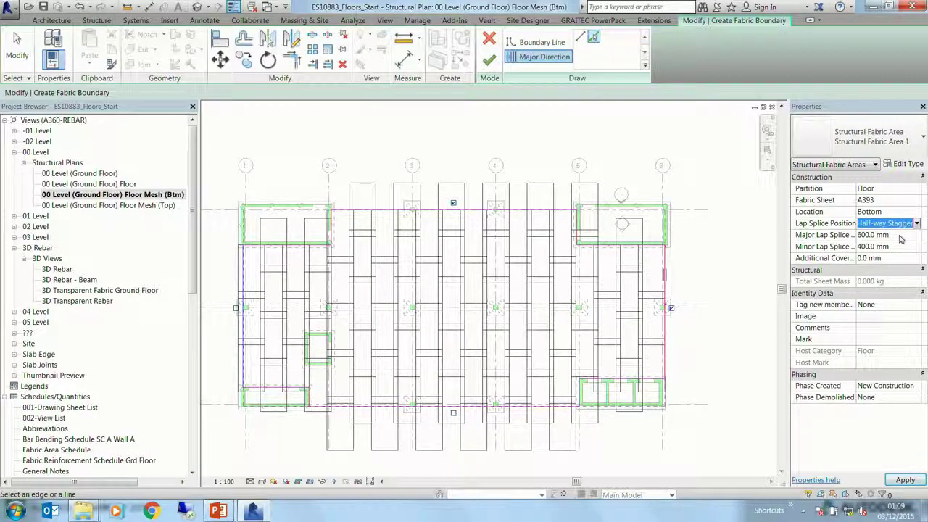
left_click(907, 480)
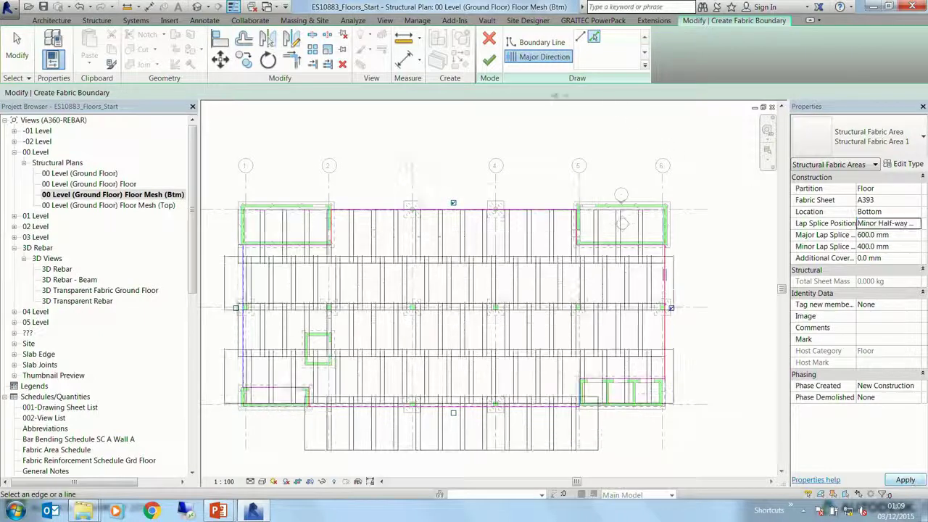
left_click(489, 60)
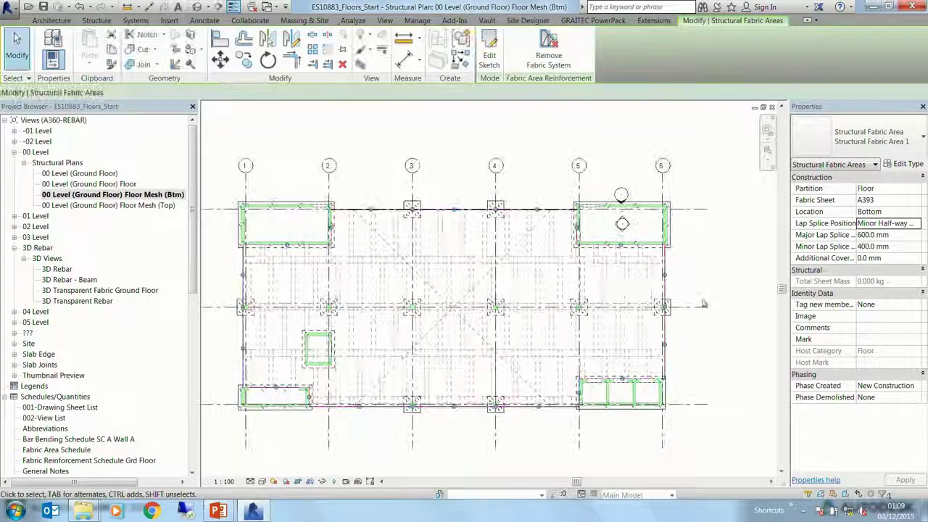
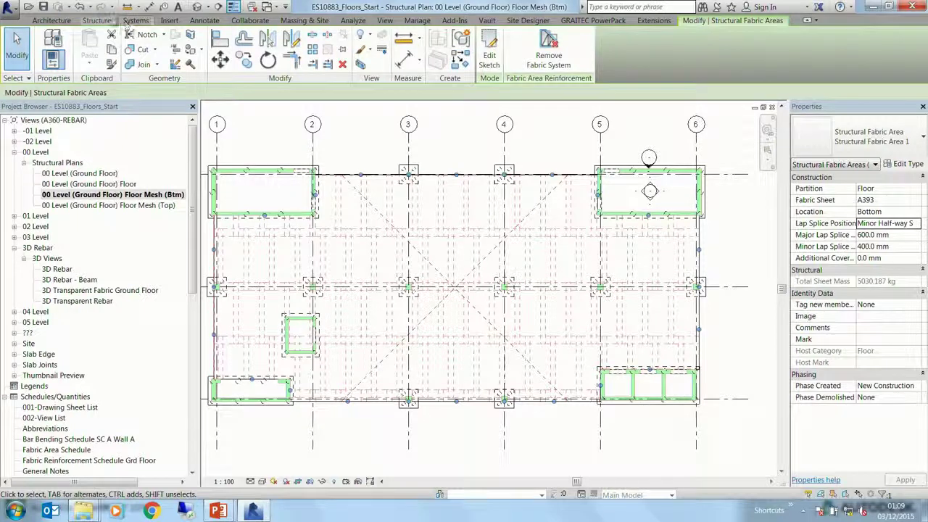
Step: Try to tag only the selected fabric area with Tag All, using the area and fabric reinforcement tag categories
left_click(204, 20)
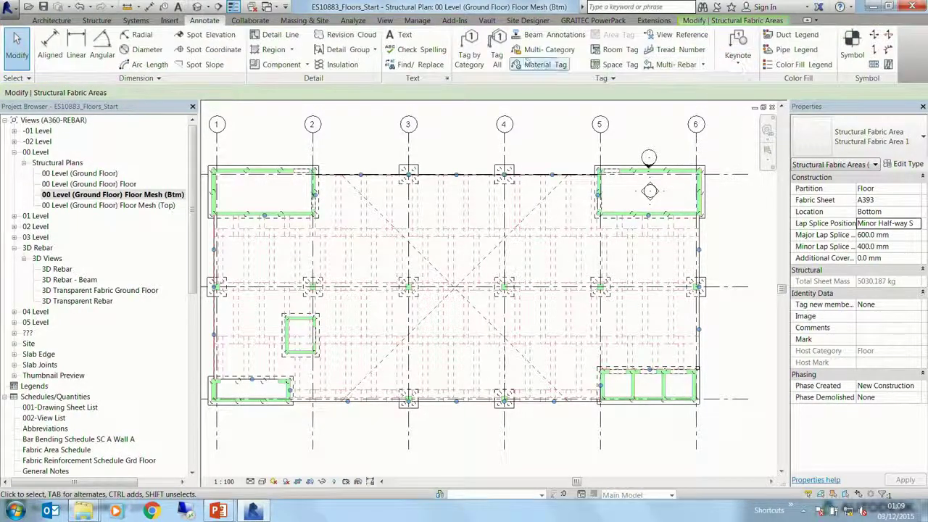
left_click(498, 45)
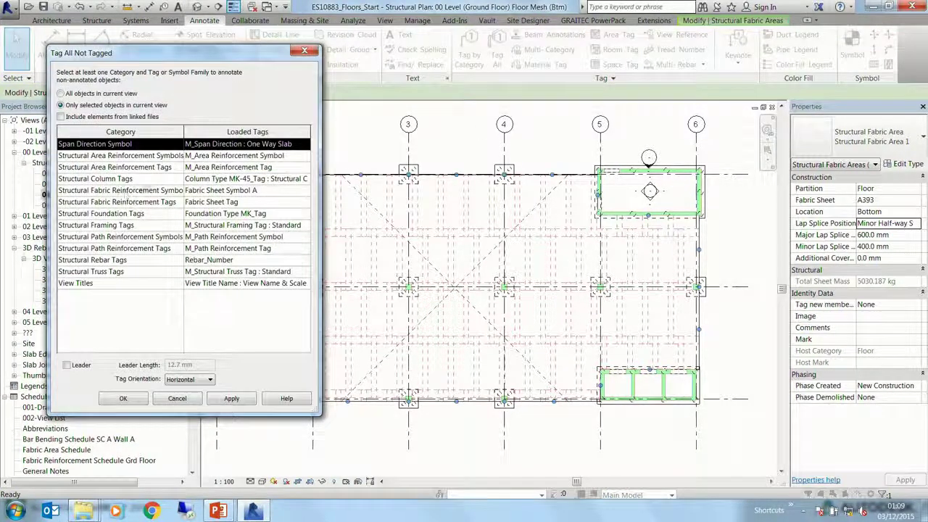
left_click(174, 168)
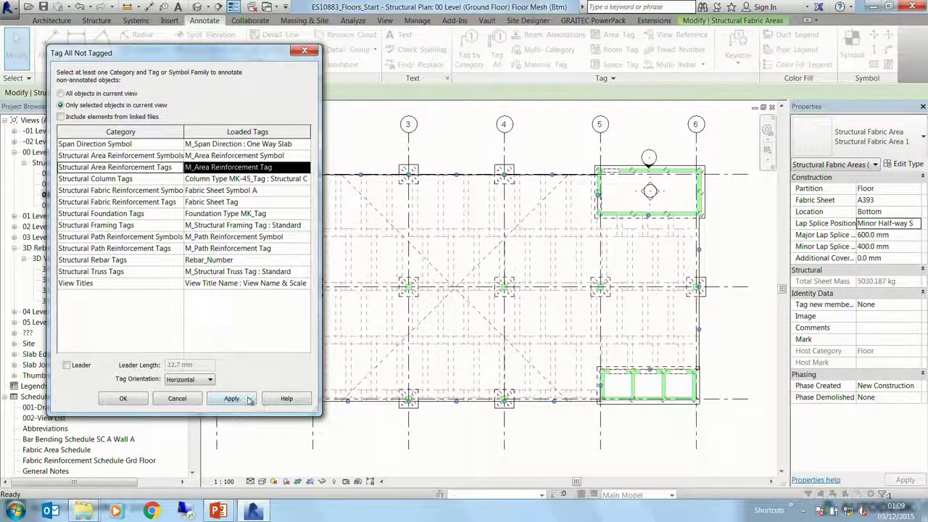
left_click(172, 203)
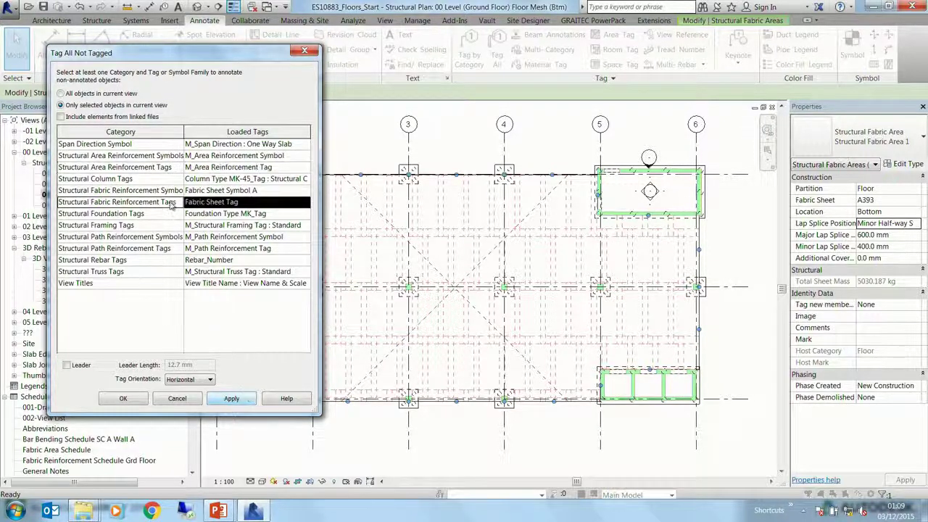
left_click(173, 167)
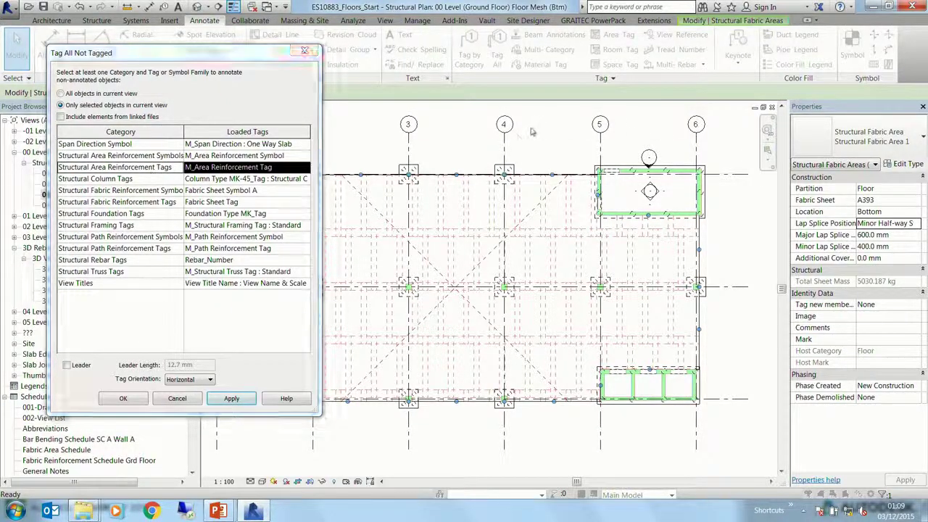
left_click(123, 398)
key("Escape")
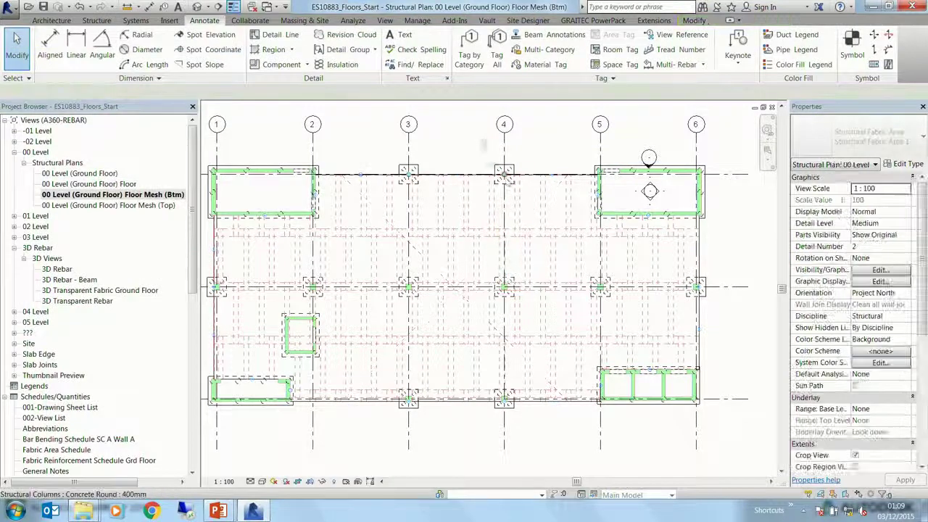
Step: Annotate all fabric sheets in the view with Fabric Sheet Symbol A and the Fabric Sheet Tag using Tag All
left_click(496, 55)
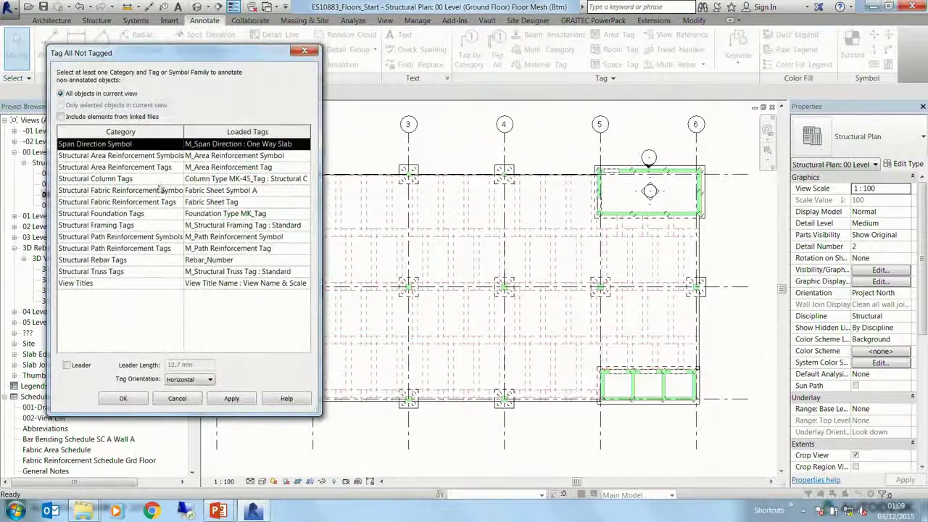
left_click(156, 191)
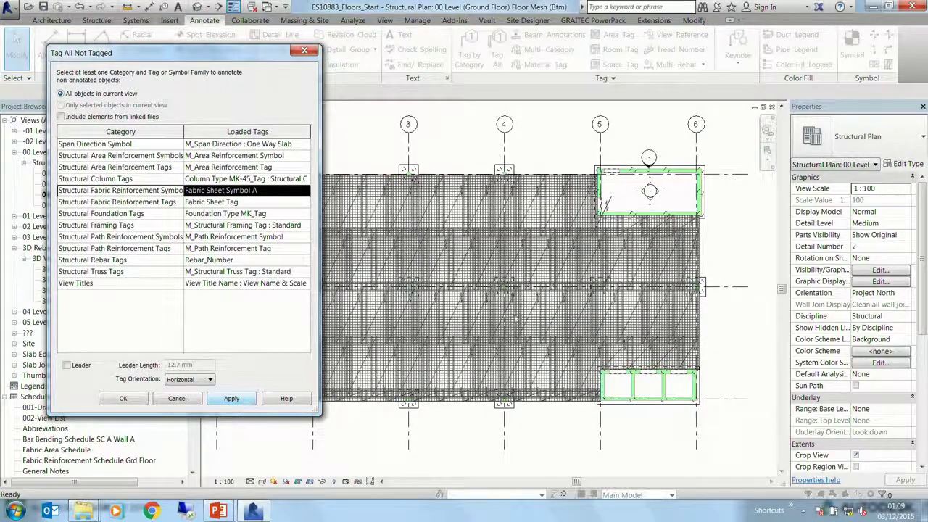
left_click(162, 203)
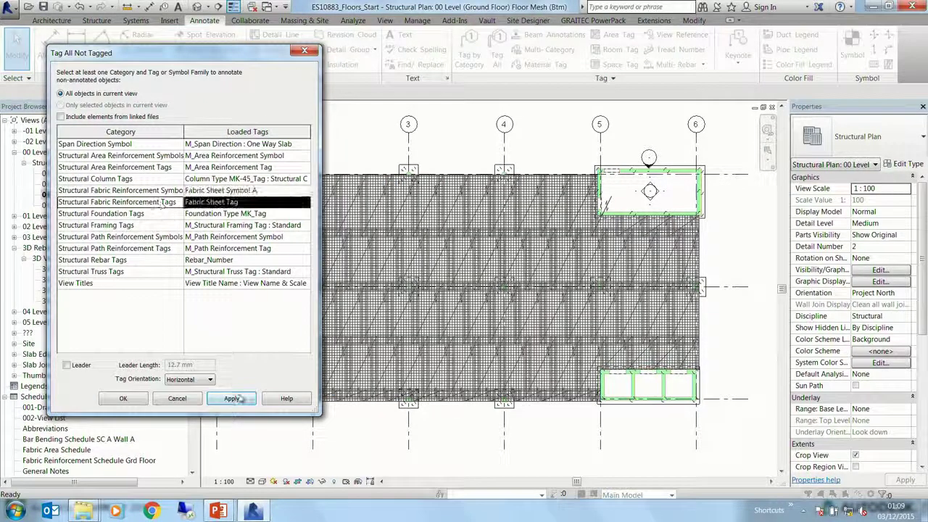
left_click(125, 400)
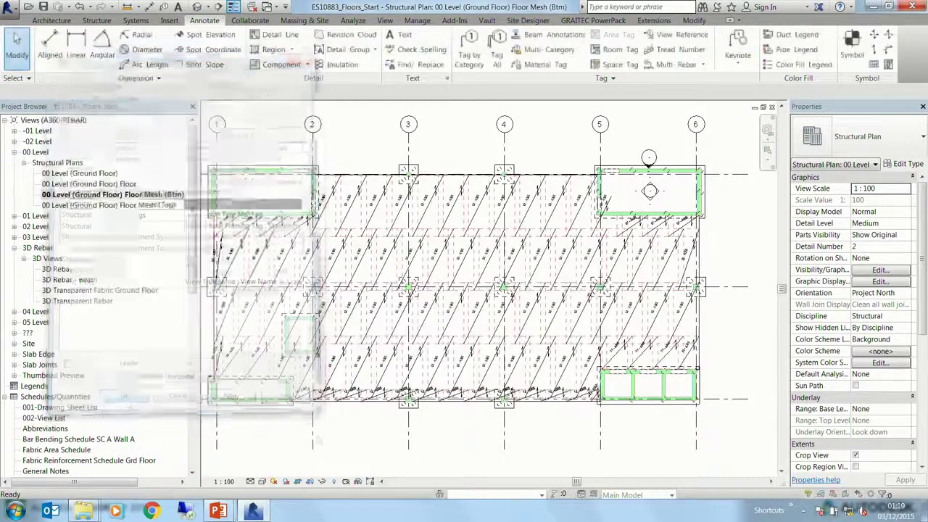
Step: Check the fabric sheet marks up close, then open the Fabric Reinforcement Schedule Grd Floor to review the bottom mesh
scroll(483, 375, "up", 5)
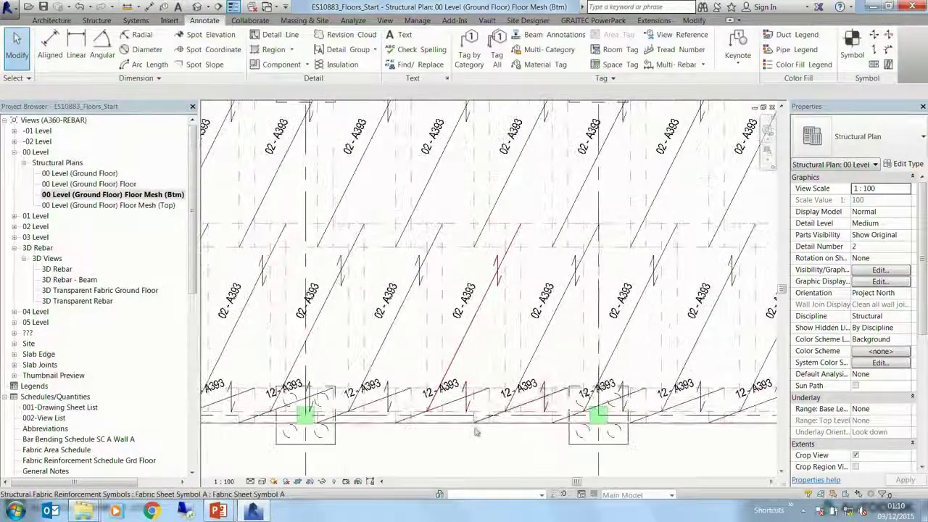
scroll(185, 391, "down", 10)
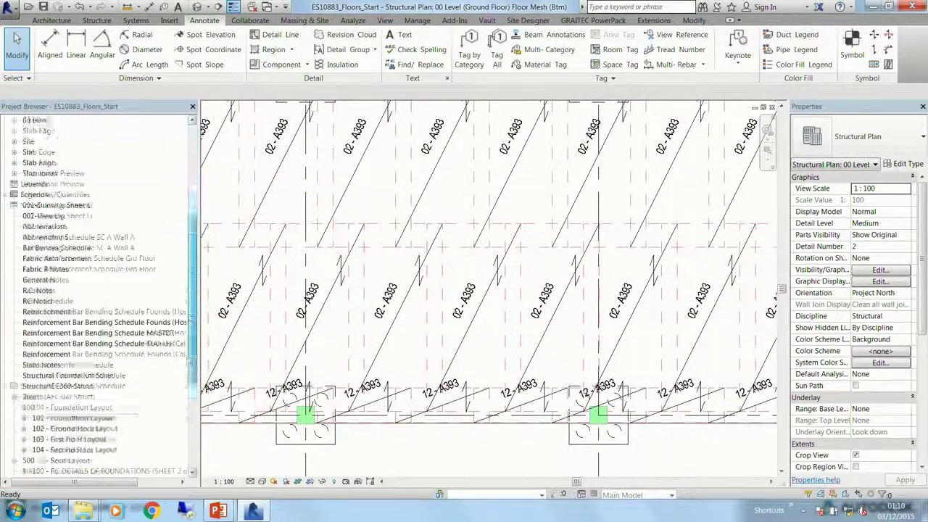
scroll(184, 392, "up", 3)
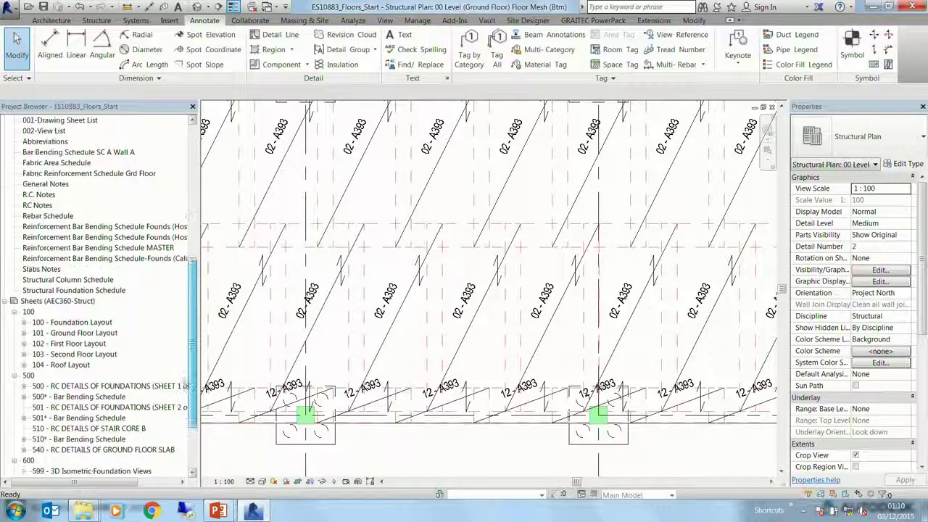
double_click(82, 249)
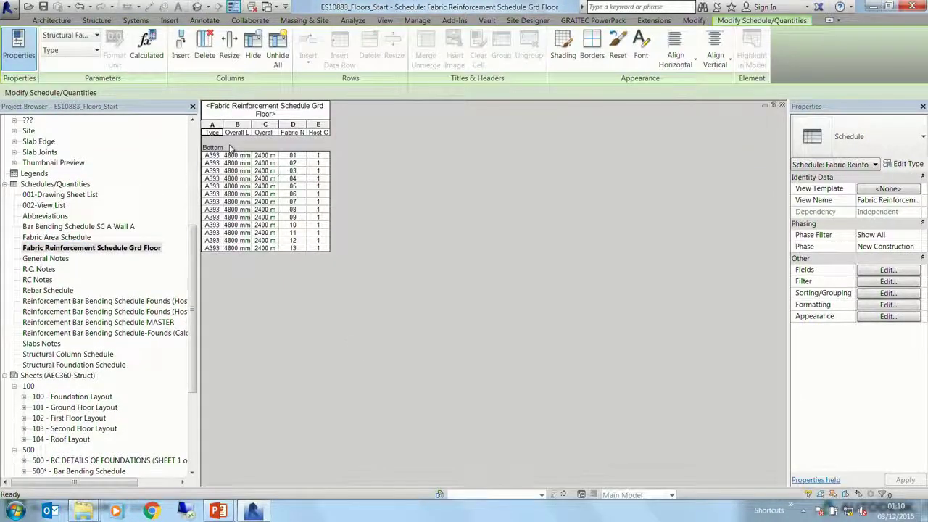
left_click_drag(194, 306, 194, 382)
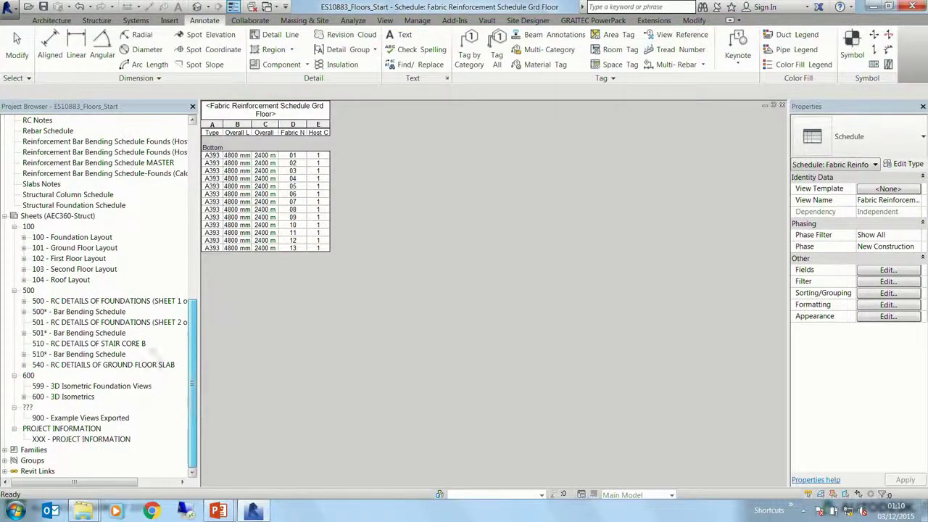
Step: Open sheet 540 and examine the ground floor fabric plans and the fabric reinforcement schedule placed on it
double_click(120, 366)
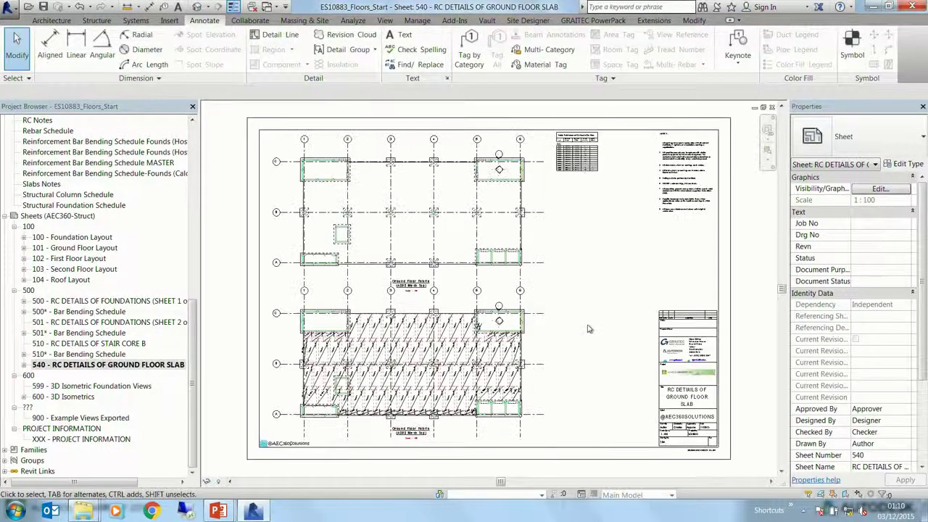
scroll(589, 329, "up", 3)
middle_click_drag(580, 249, 576, 364)
scroll(644, 254, "up", 4)
middle_click_drag(644, 254, 645, 256)
scroll(566, 279, "down", 3)
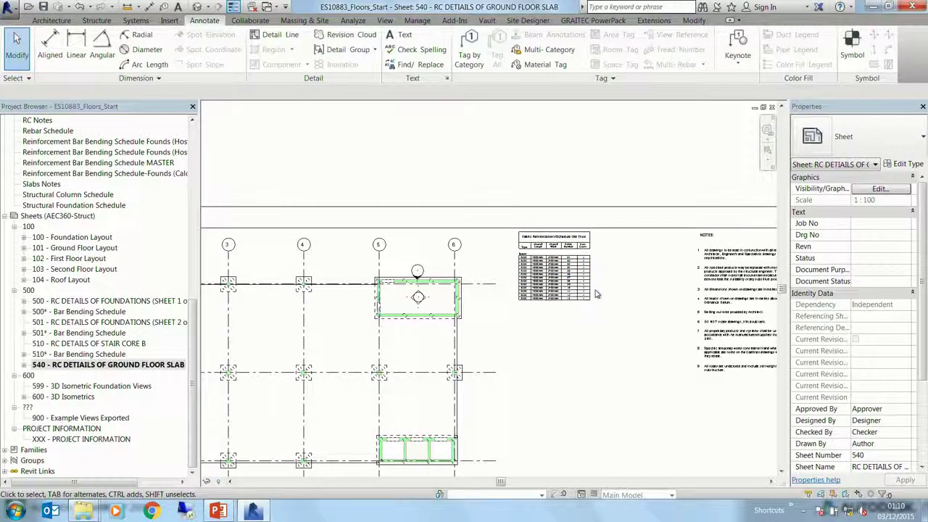
scroll(597, 293, "down", 2)
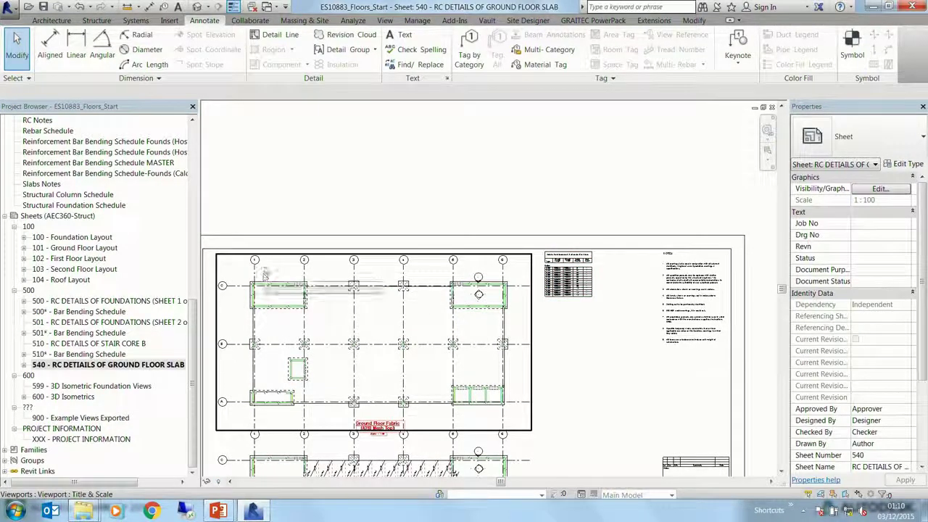
Step: Open the project ES10883_Should we move from 2D detailing to 3D detailing for RC Detailing from the ES1008_DataSet folder
mouse_move(83, 510)
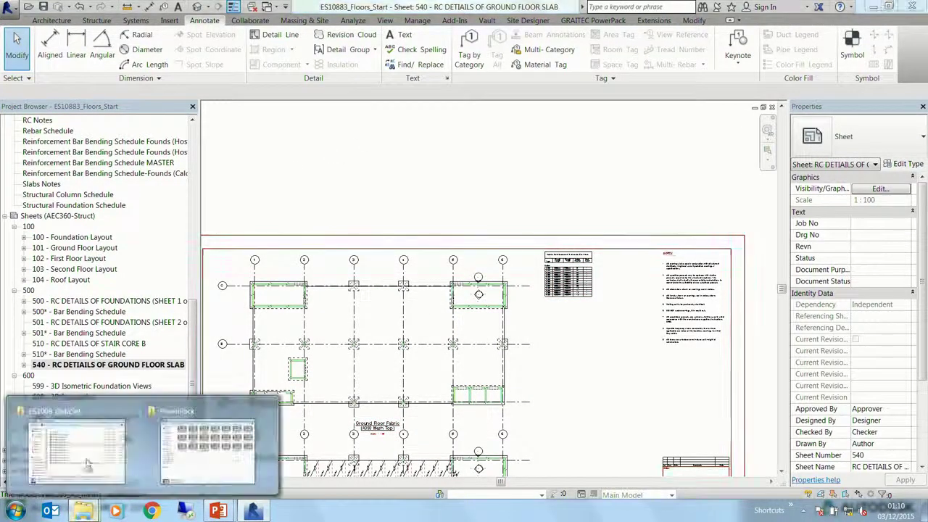
left_click(65, 445)
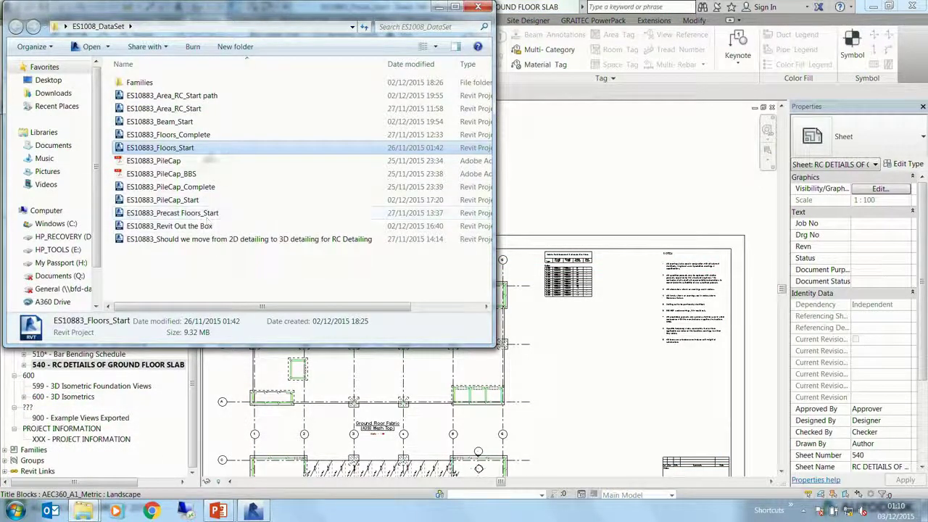
left_click(194, 240)
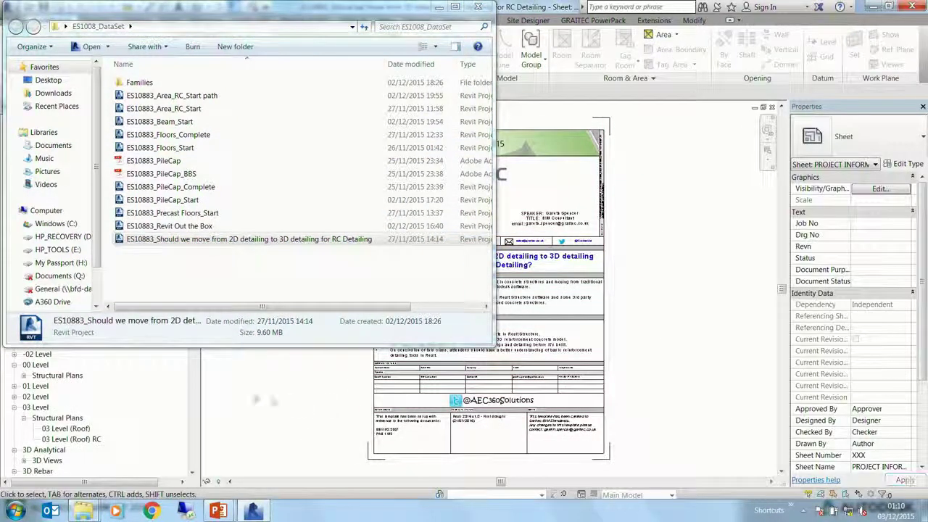
left_click(193, 472)
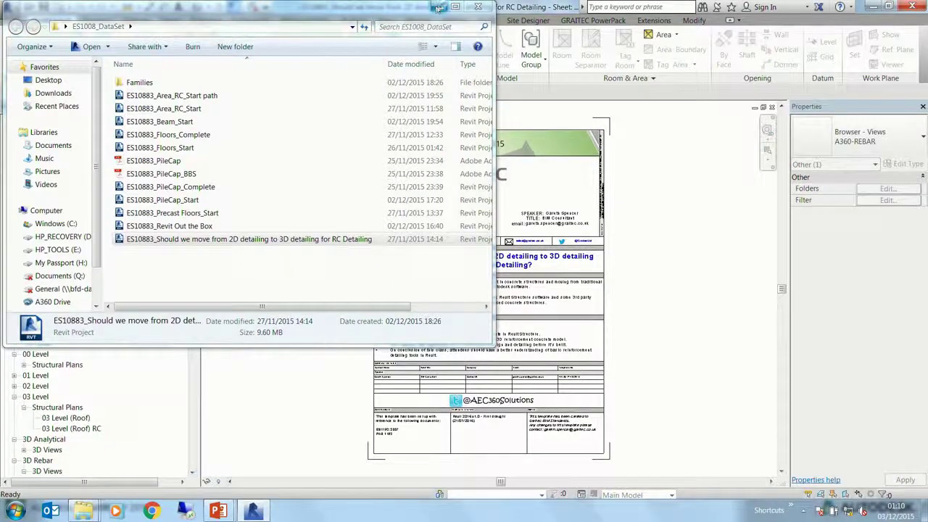
left_click(439, 8)
Step: Open the 3D Rebar view and inspect the pile cap reinforcement cage beside the stair core wall up close
left_click_drag(192, 184, 192, 223)
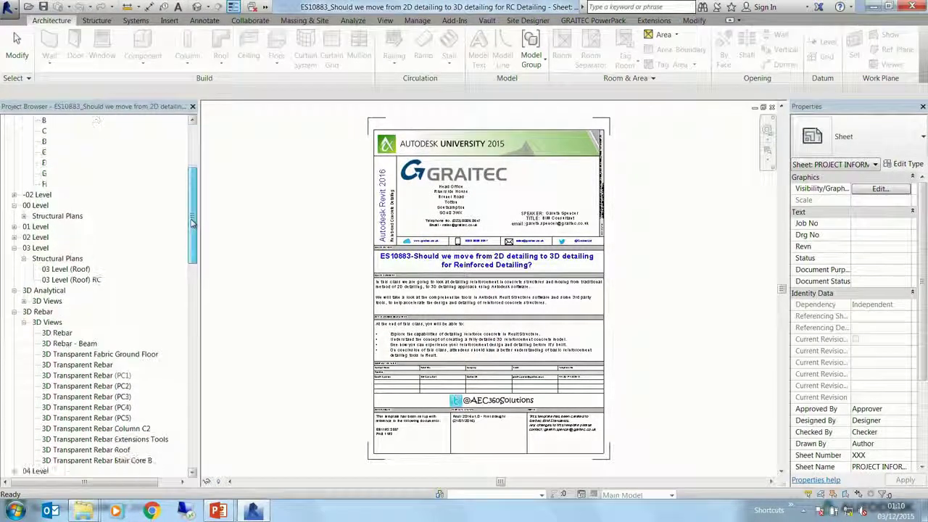
double_click(58, 333)
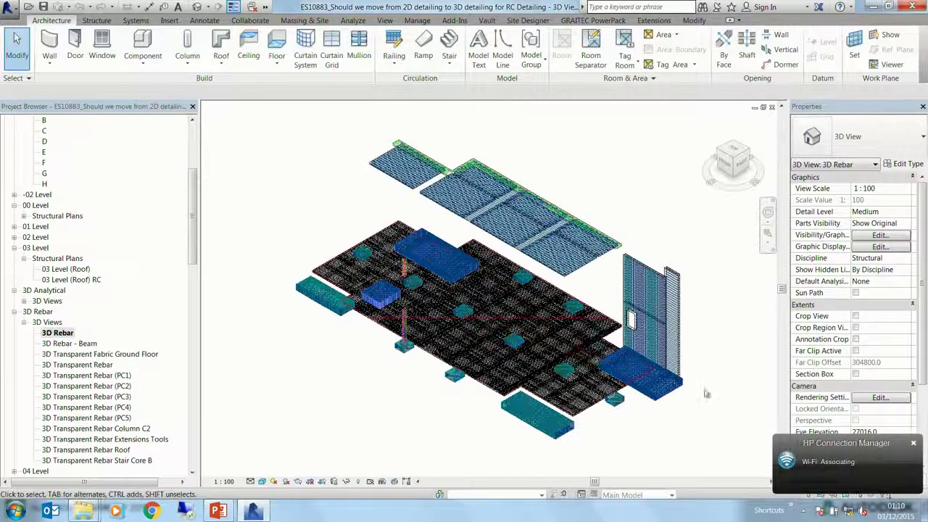
middle_click_drag(695, 398, 700, 375, "shift")
middle_click_drag(675, 417, 688, 384, "shift")
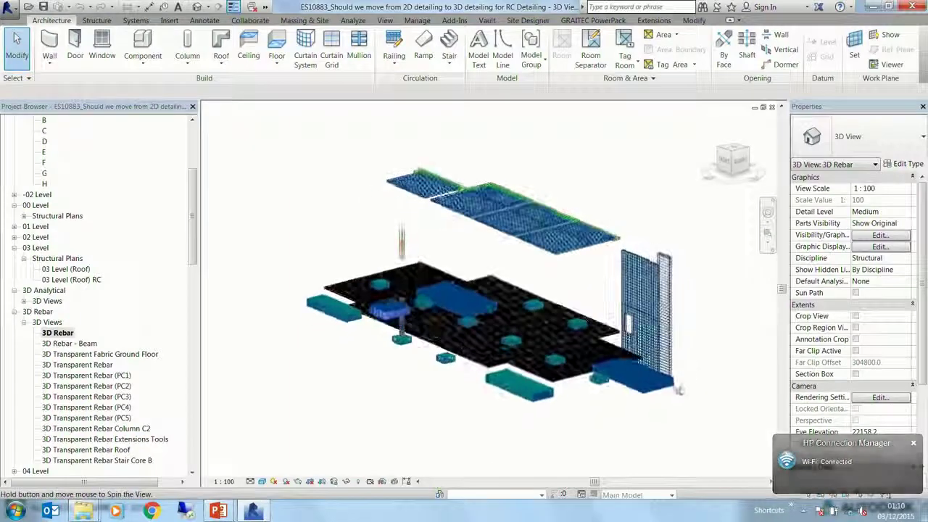
scroll(687, 380, "up", 3)
scroll(688, 381, "up", 5)
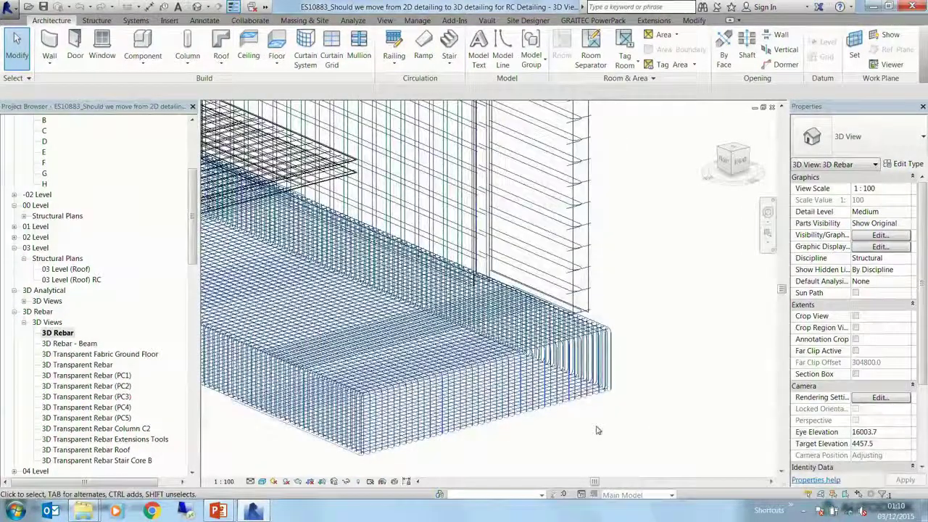
Step: Open sheet 500, RC details of foundations, and examine the pile cap plans, sections and the lap lengths in Section D-D
left_click_drag(194, 254, 196, 438)
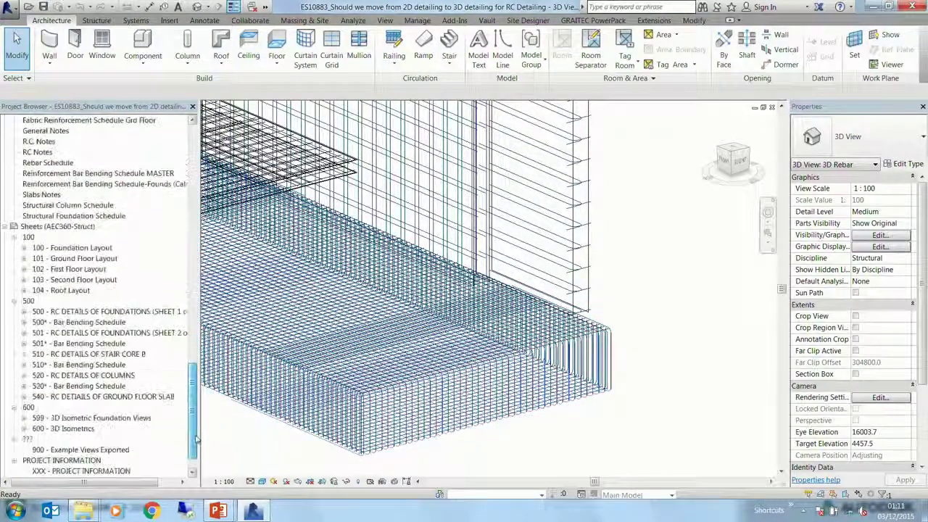
double_click(109, 311)
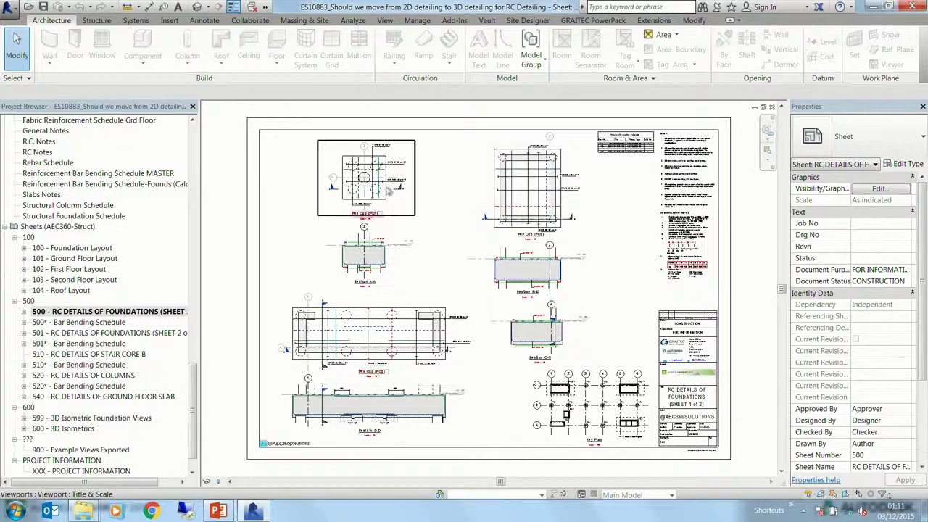
scroll(388, 188, "up", 3)
scroll(388, 190, "up", 1)
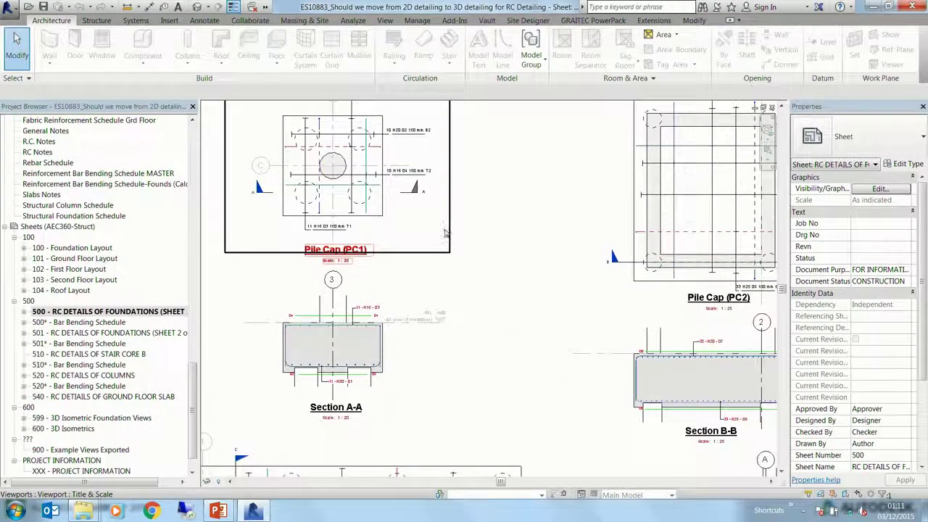
scroll(446, 232, "down", 1)
middle_click_drag(564, 480, 488, 391)
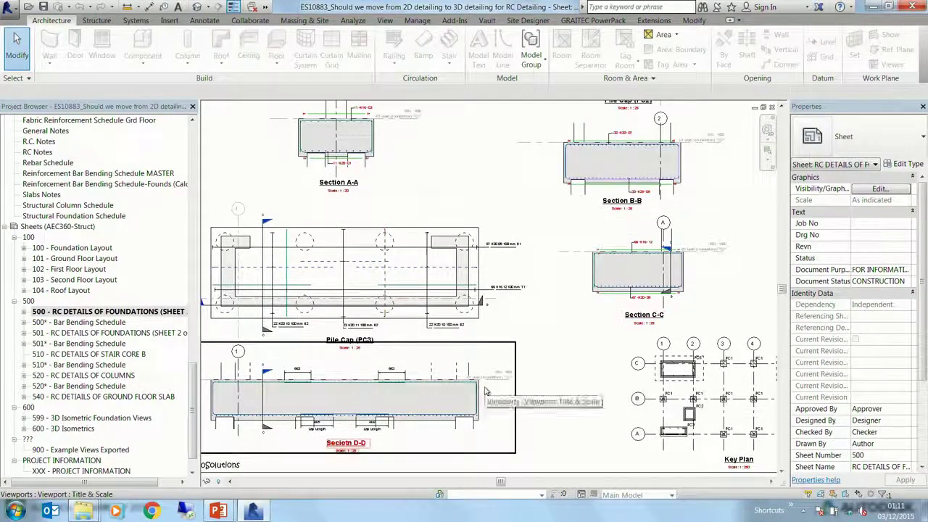
scroll(243, 439, "up", 4)
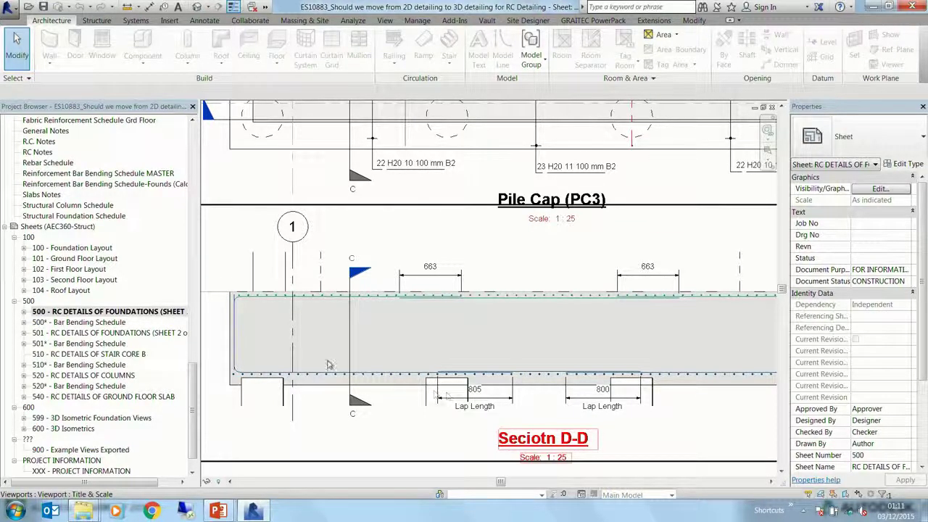
scroll(363, 406, "up", 5)
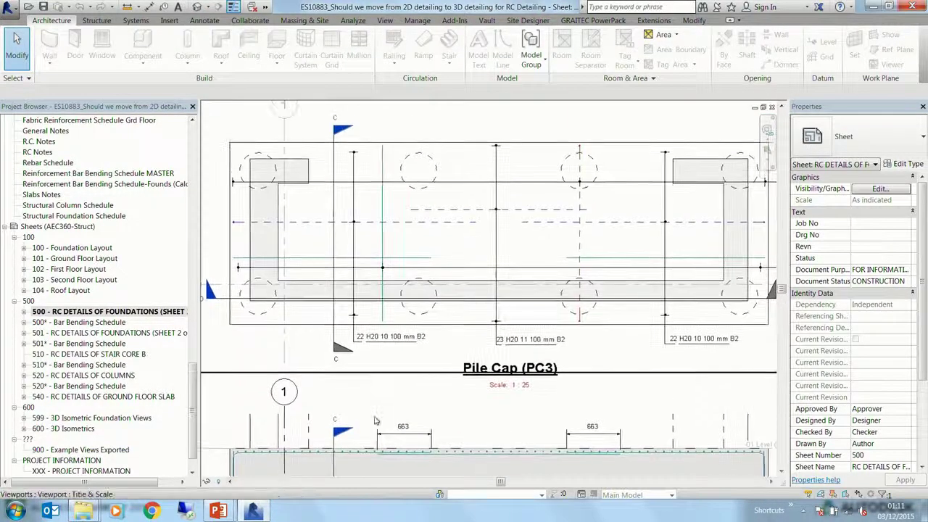
scroll(357, 418, "down", 2)
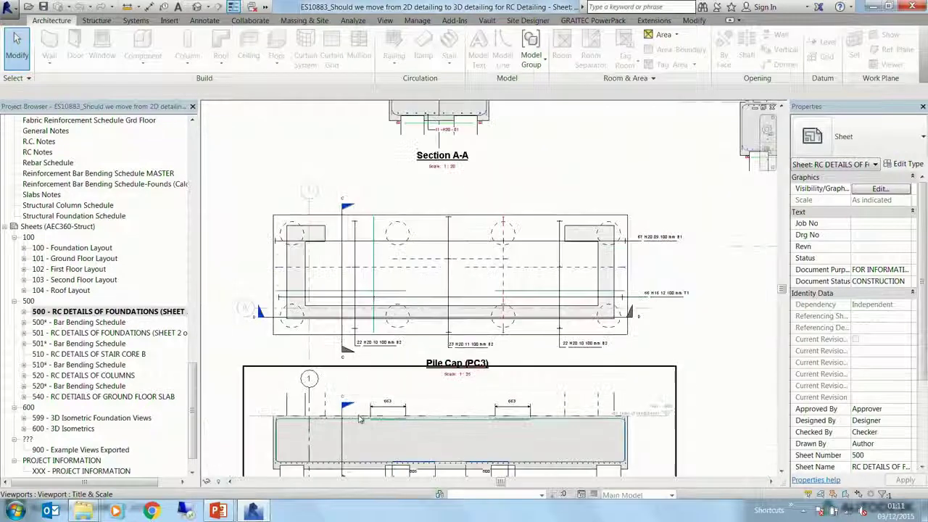
Step: Activate the Section D-D viewport of pile cap PC3 and tag its longitudinal bottom bar using Tag by Category
double_click(362, 426)
scroll(442, 331, "up", 5)
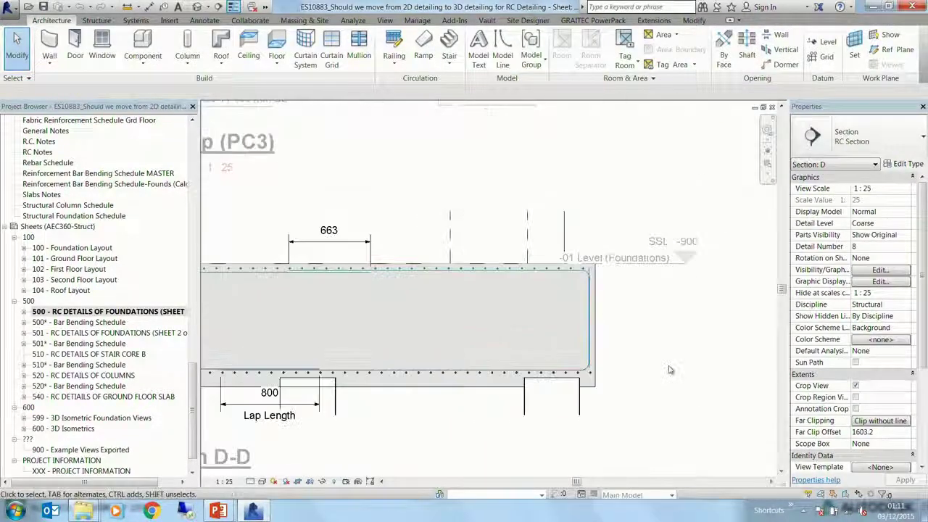
left_click(204, 19)
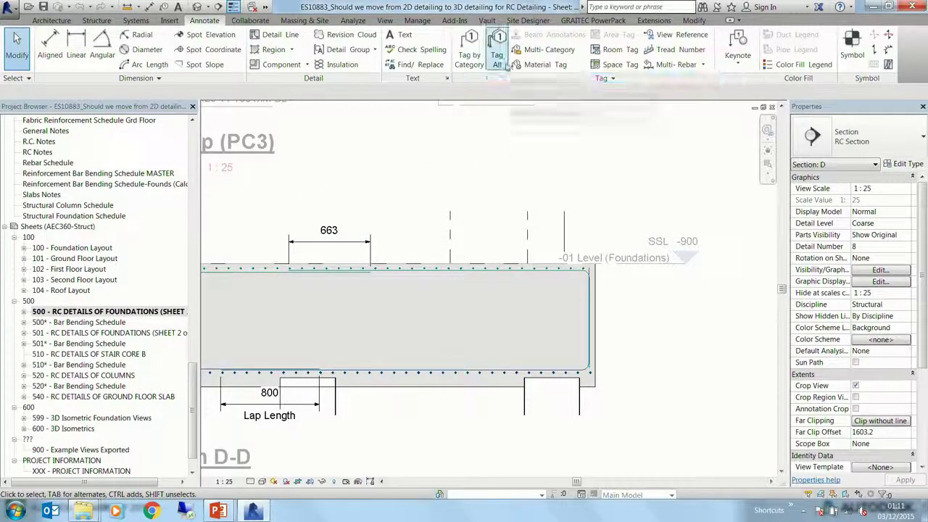
left_click(470, 58)
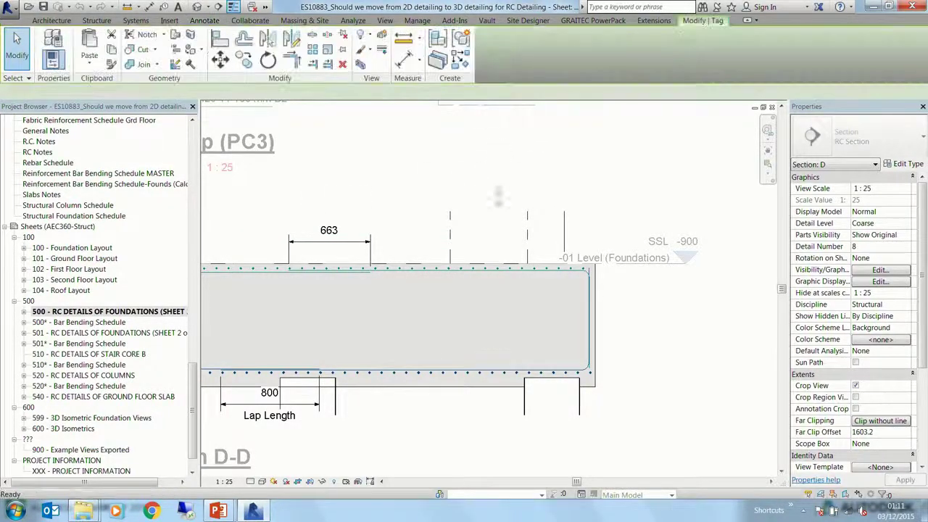
middle_click_drag(498, 284, 482, 249)
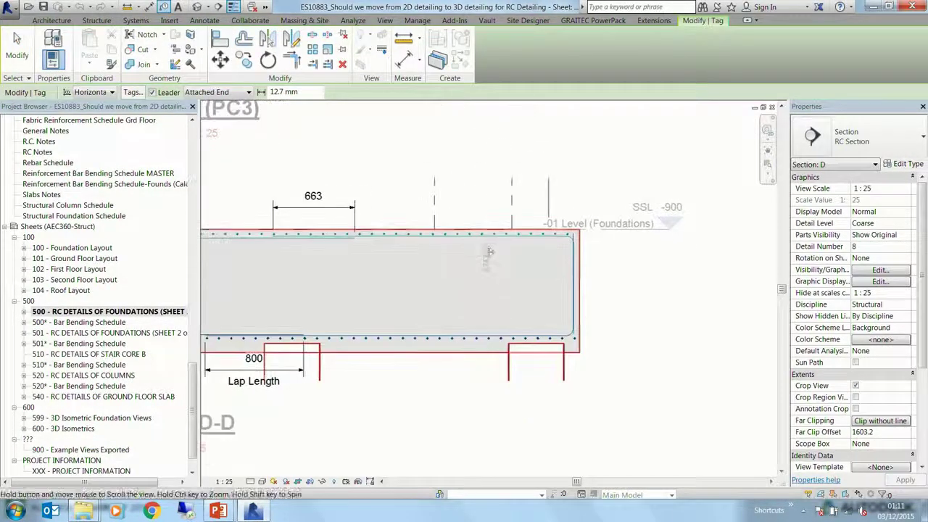
left_click(479, 341)
scroll(479, 342, "down", 3)
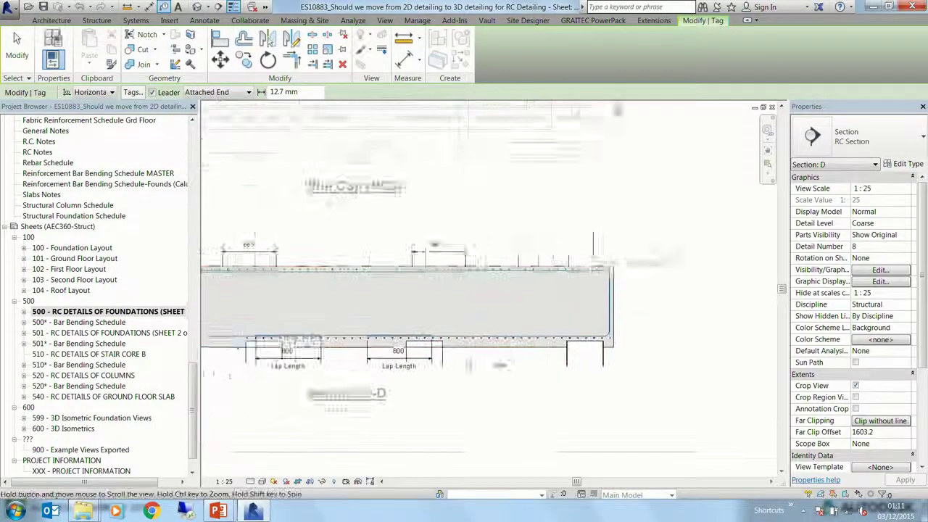
scroll(479, 343, "up", 2)
scroll(281, 334, "up", 1)
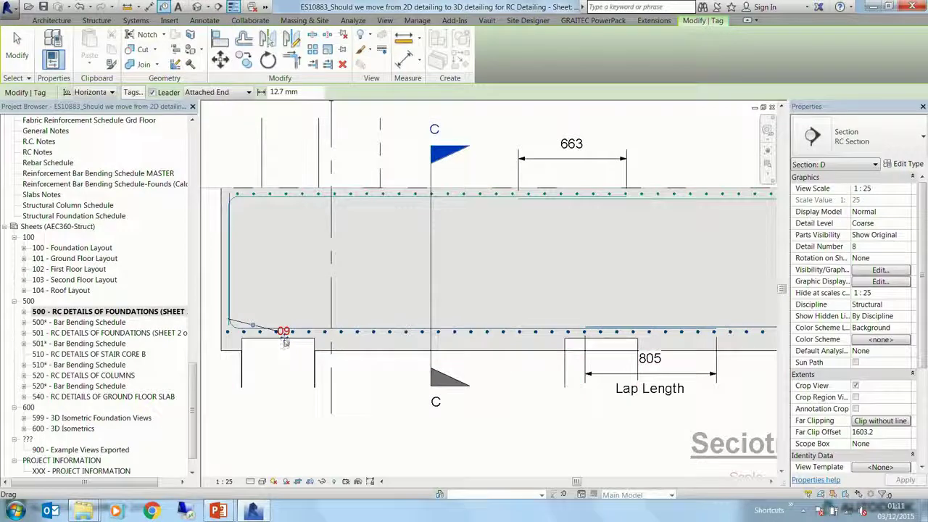
key("Escape")
Step: Move the new bar number tag below the pile cap's end corner, turn off its leader and keep the Rebar_Number type
left_click(284, 337)
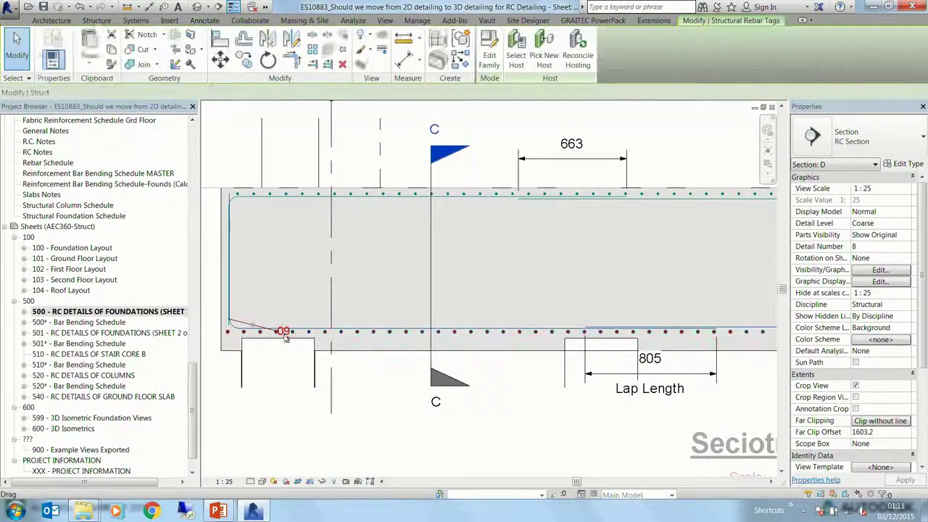
left_click_drag(229, 363, 227, 366)
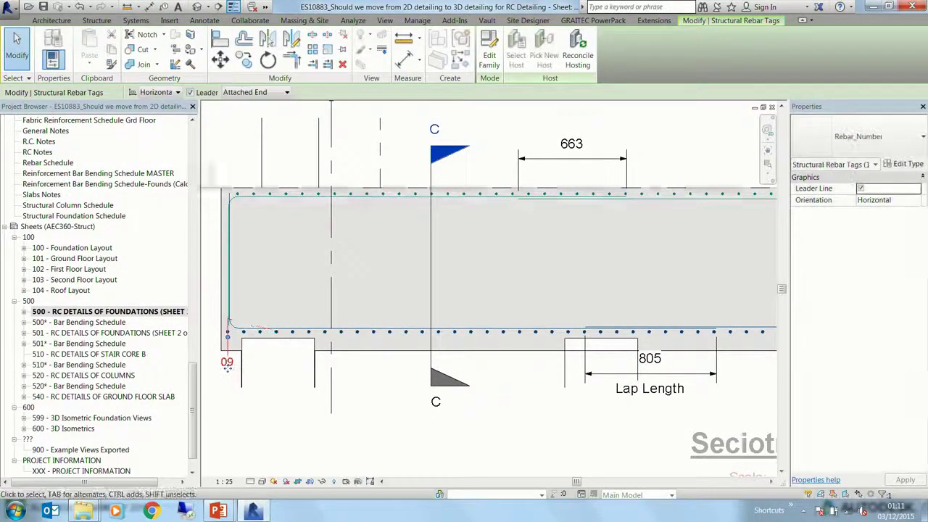
left_click(190, 92)
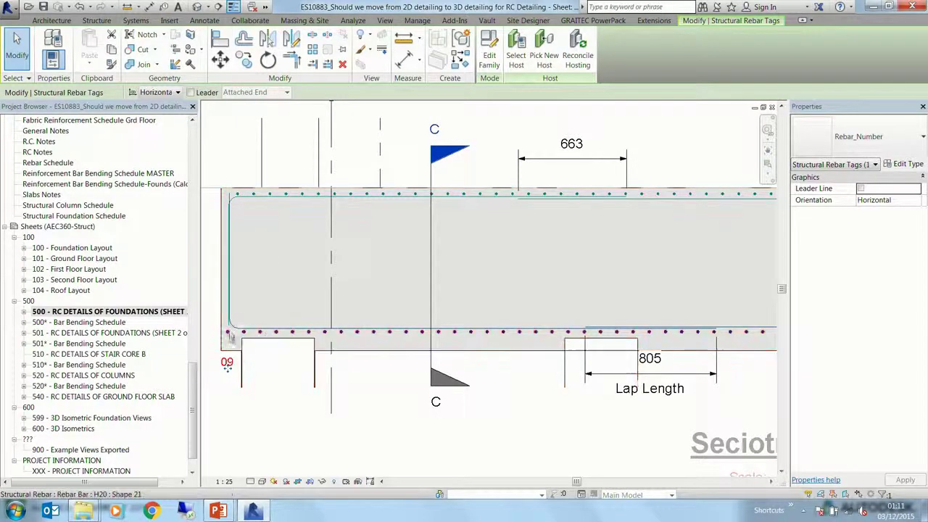
left_click(870, 138)
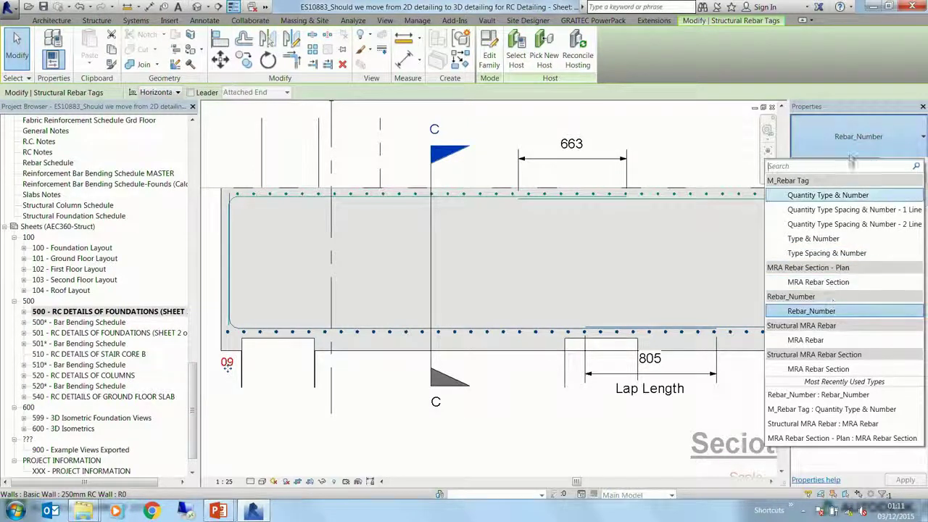
left_click(846, 309)
middle_click_drag(488, 286, 430, 242)
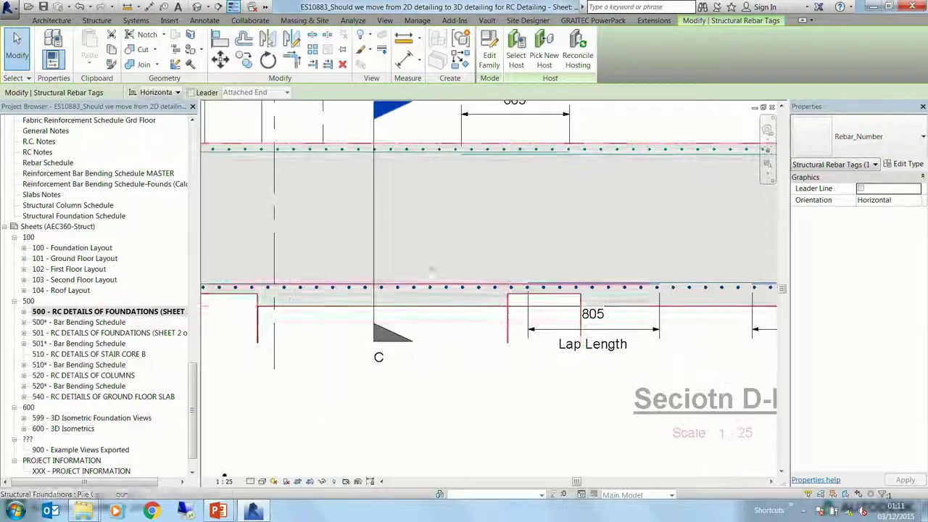
key("Escape")
Step: Tag the row of transverse bottom bars between section mark C and the 805 lap, placing the tag below the pile cap
left_click(469, 51)
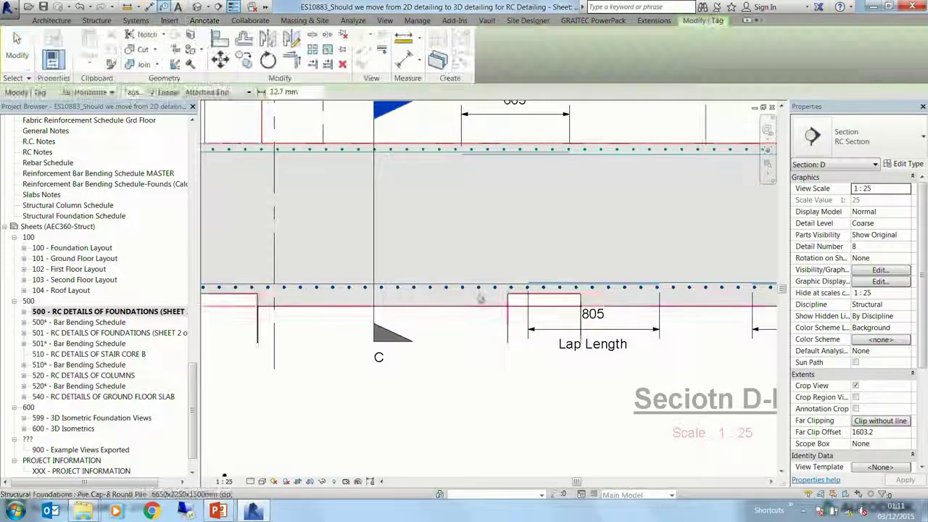
left_click(474, 235)
key("Escape")
left_click(474, 233)
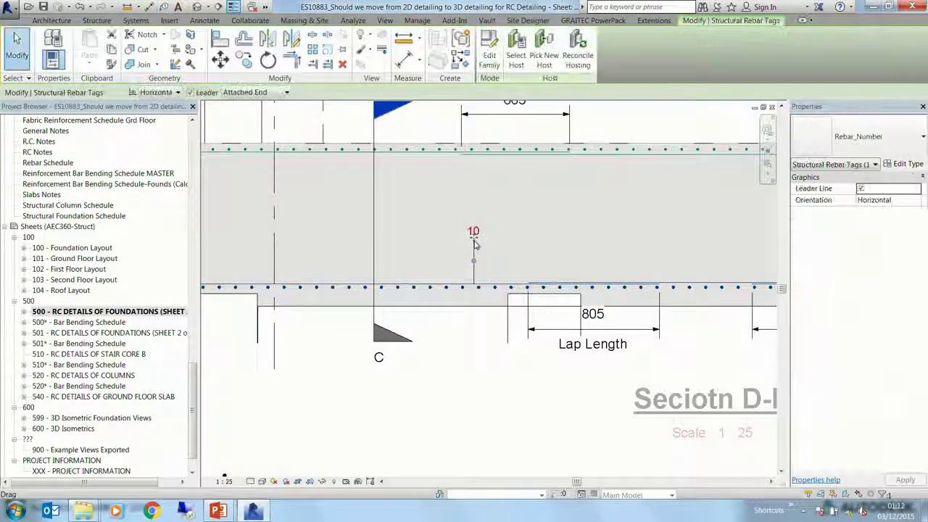
left_click_drag(473, 234, 472, 370)
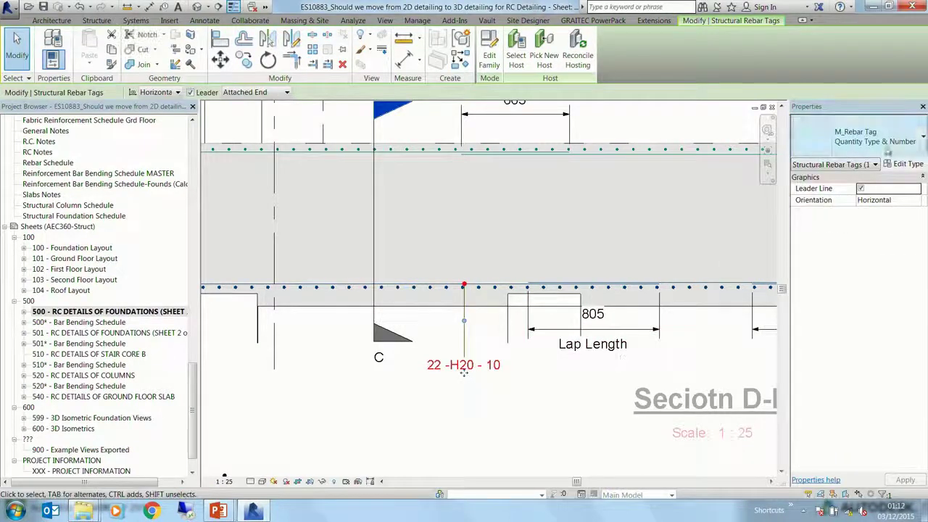
Step: Try the Quantity Type Spacing & Number - 2 Line and Type & Number types on the transverse bottom bars' tag
left_click(855, 224)
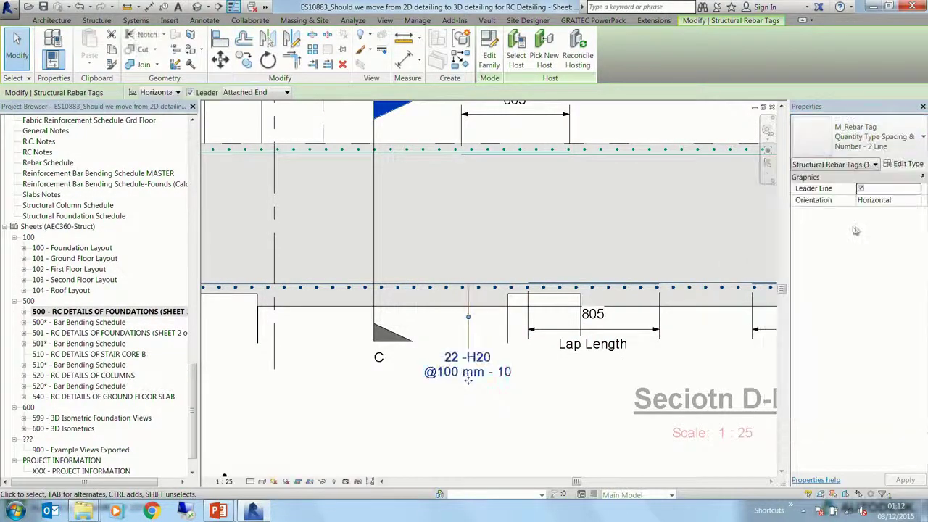
left_click(863, 138)
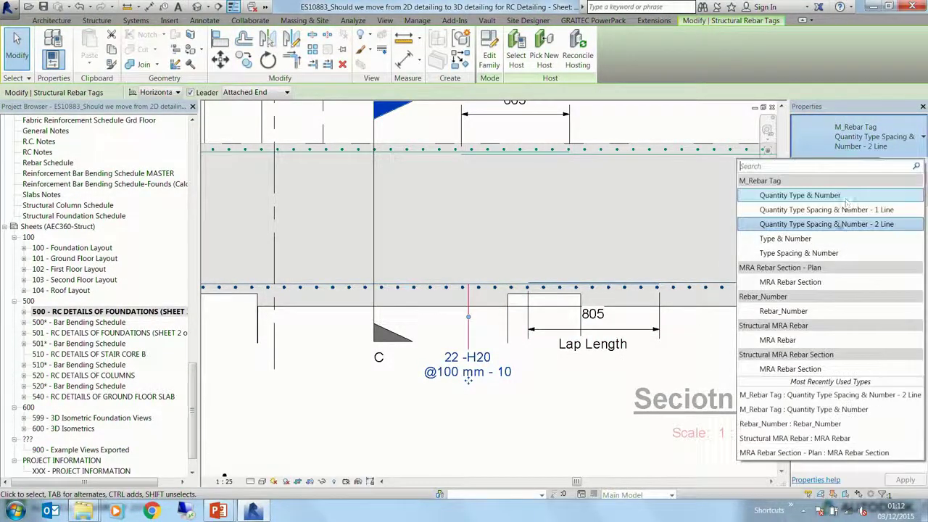
left_click(799, 239)
Step: Set the transverse bars' tag to Quantity Type & Number and bend its leader so the text sits beside the elbow
left_click(863, 137)
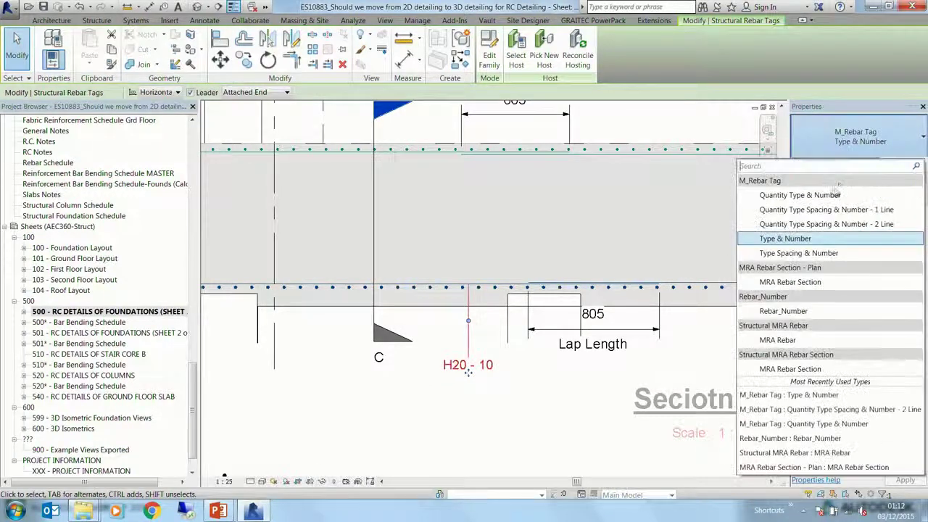
left_click(833, 193)
left_click_drag(467, 322, 461, 364)
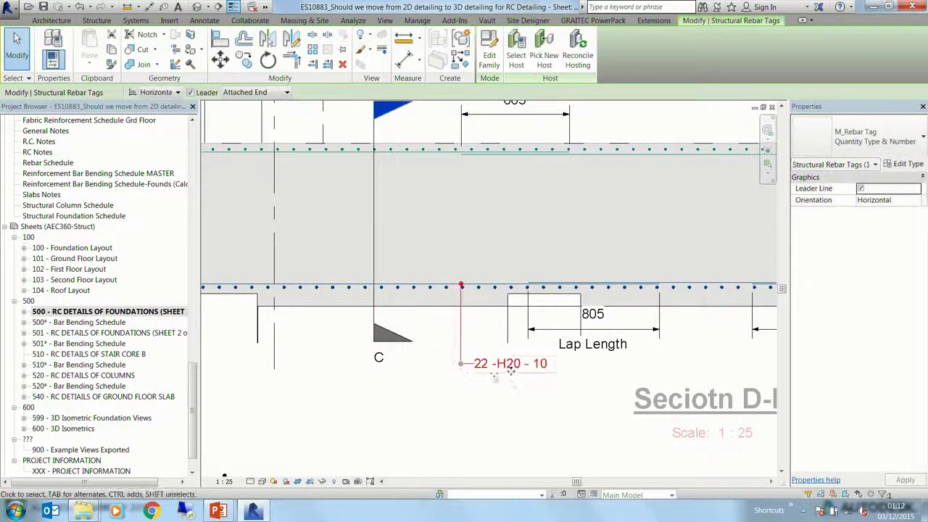
left_click(372, 423)
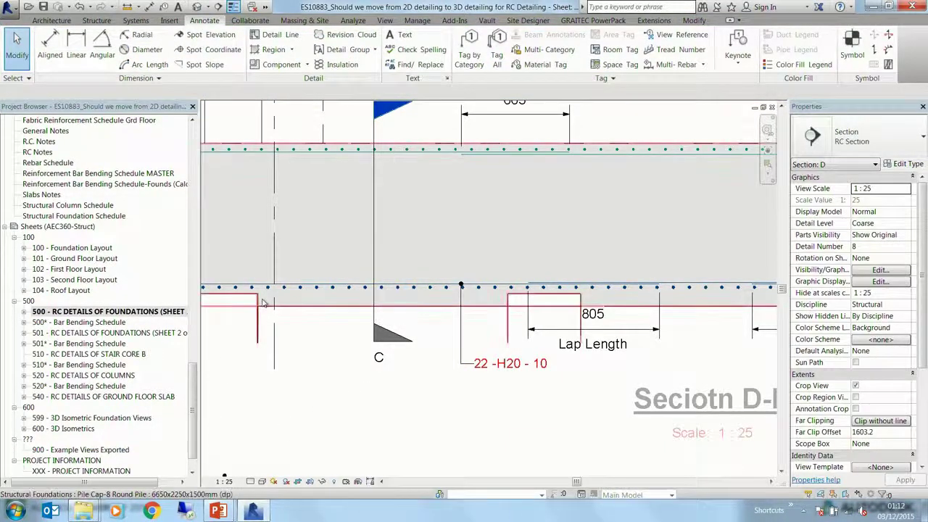
Step: Select the longitudinal bottom bar set in Section D-D and examine its partition and rebar number properties
mouse_move(194, 399)
left_mouse_down()
mouse_move(195, 363)
mouse_move(197, 387)
left_mouse_up()
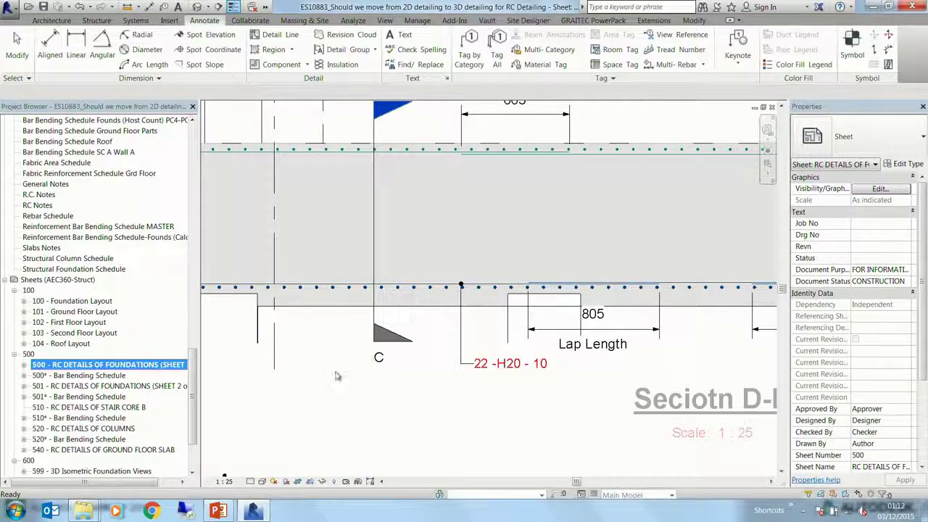
scroll(336, 376, "down", 5)
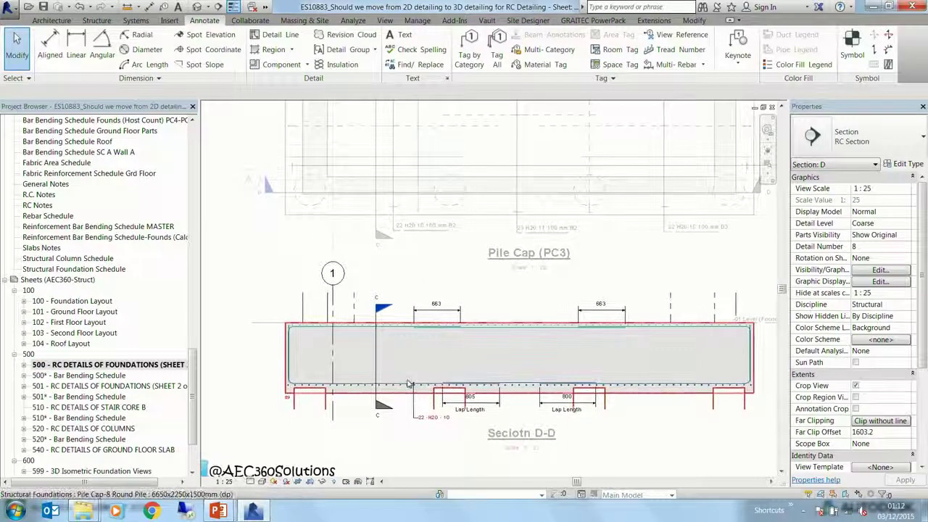
left_click(408, 385)
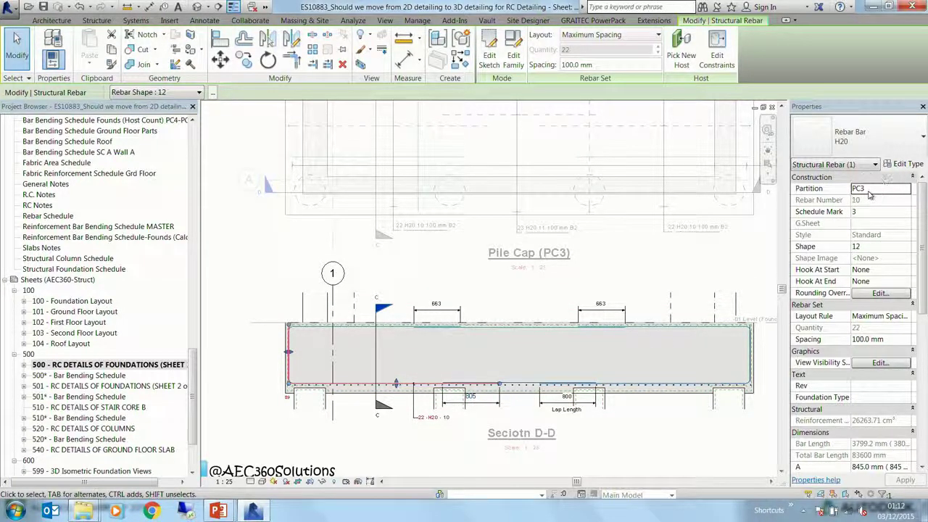
Step: Open sheet 500* - Bar Bending Schedule to view the scheduled bars and bring up the GRAITEC PowerPack tools
left_click(72, 366)
double_click(73, 375)
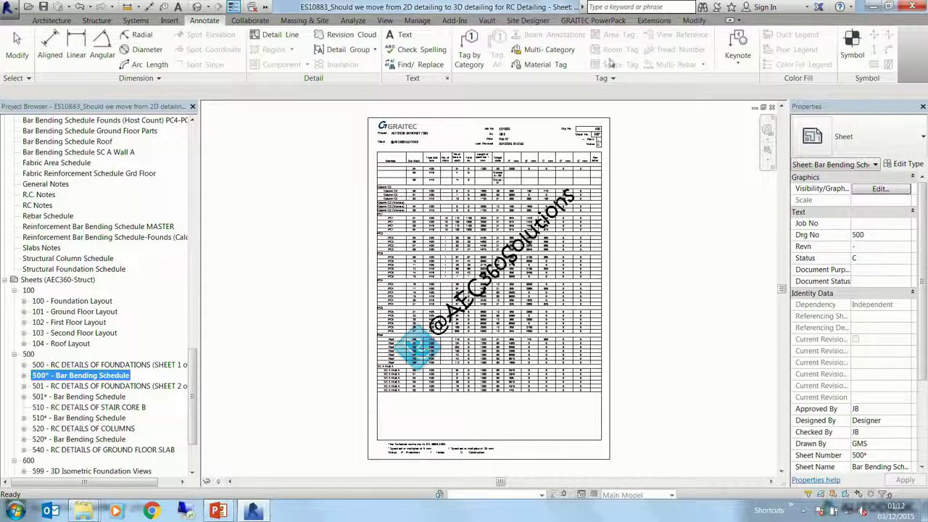
left_click(593, 20)
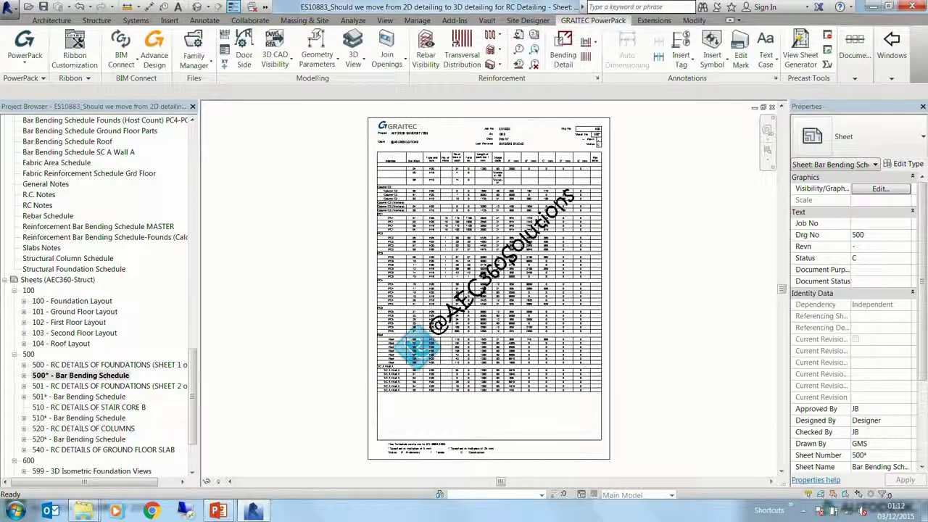
Step: Open the structural plan -01 Level (Foundations) - RC - PC1 to show the pile cap's reinforcement
left_click_drag(193, 384, 201, 166)
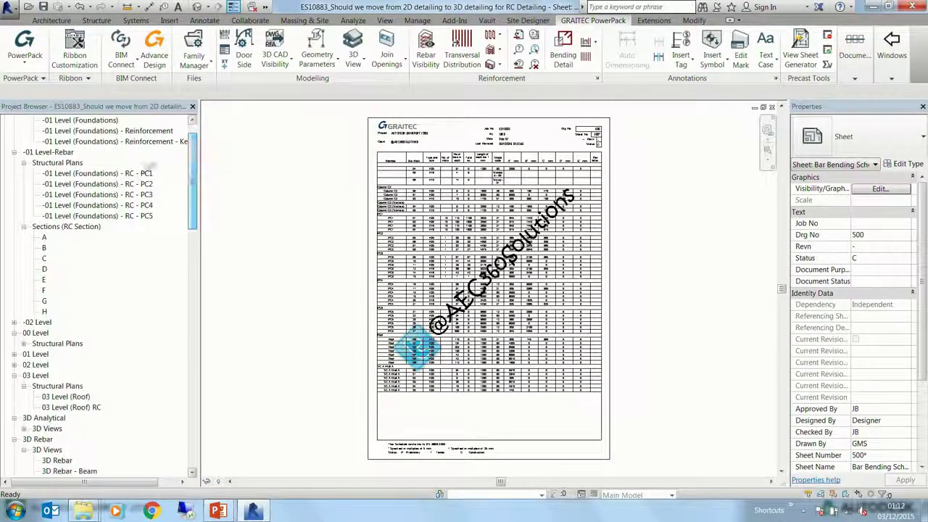
scroll(149, 165, "up", 1)
left_click(105, 207)
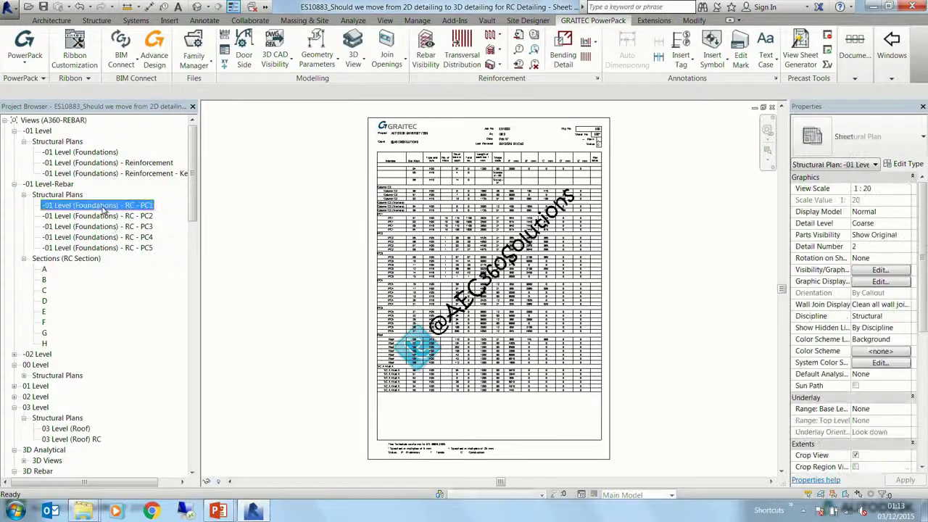
double_click(104, 207)
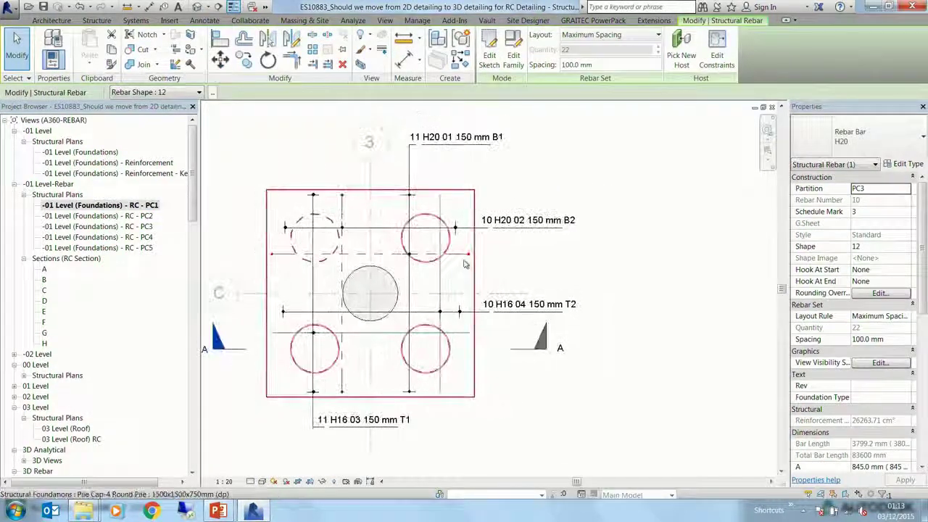
scroll(457, 268, "down", 2)
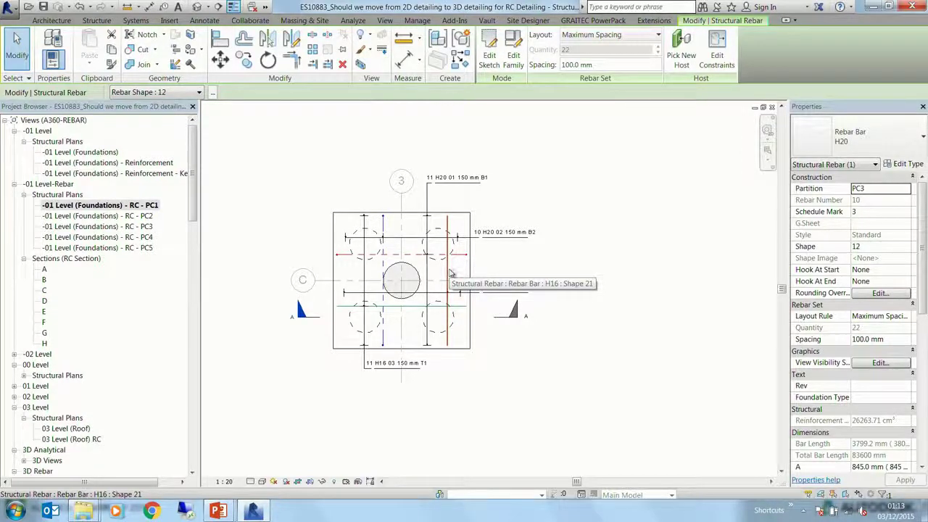
middle_click_drag(449, 272, 426, 289)
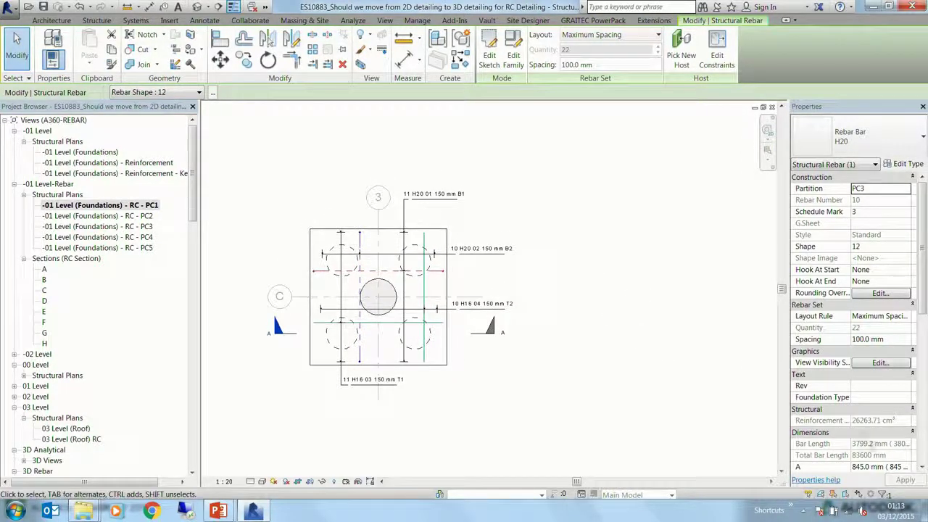
Step: Deselect the bar, show the PC1 plan's crop region and enlarge it to leave free space beside and above the pile cap
scroll(884, 448, "down", 5)
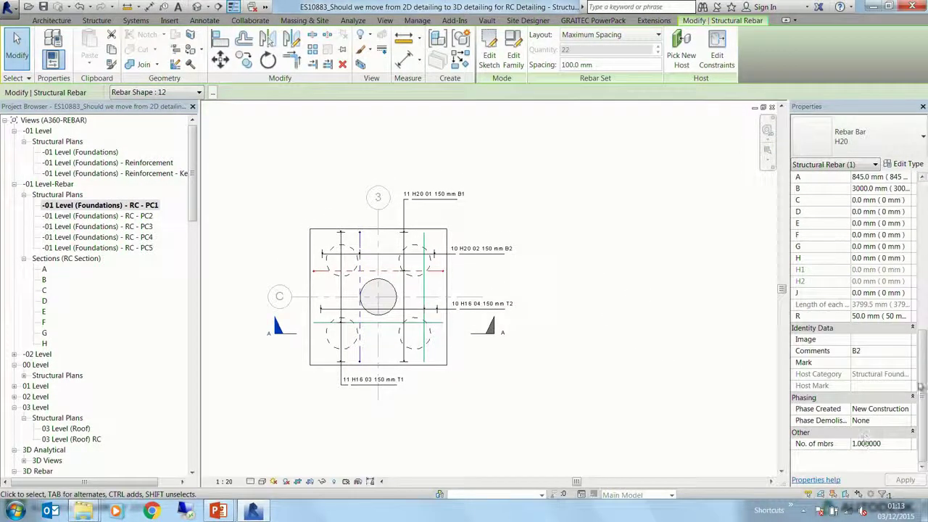
scroll(865, 437, "up", 10)
key("Escape")
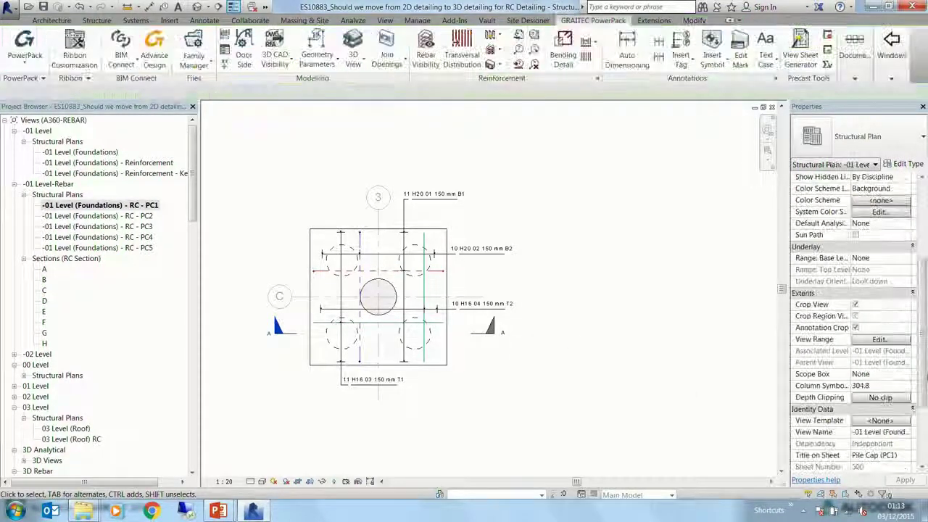
left_click(855, 316)
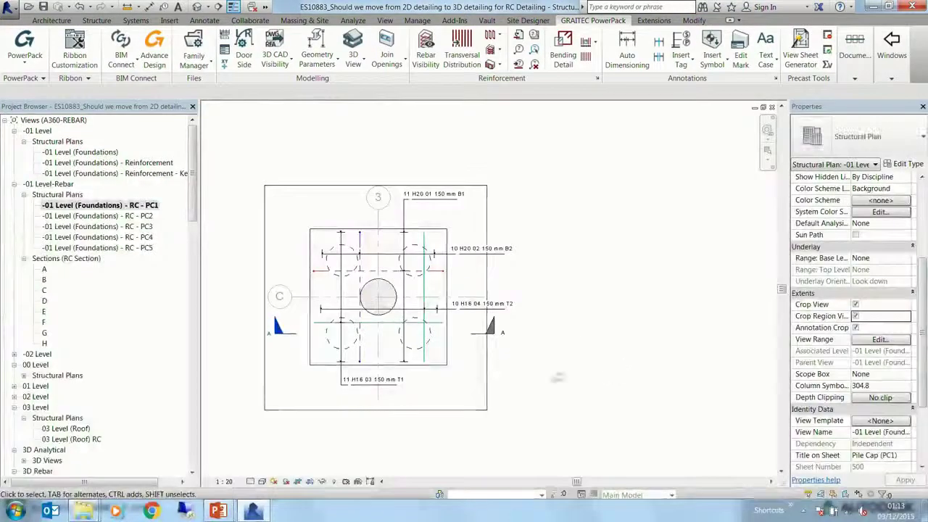
left_click(487, 362)
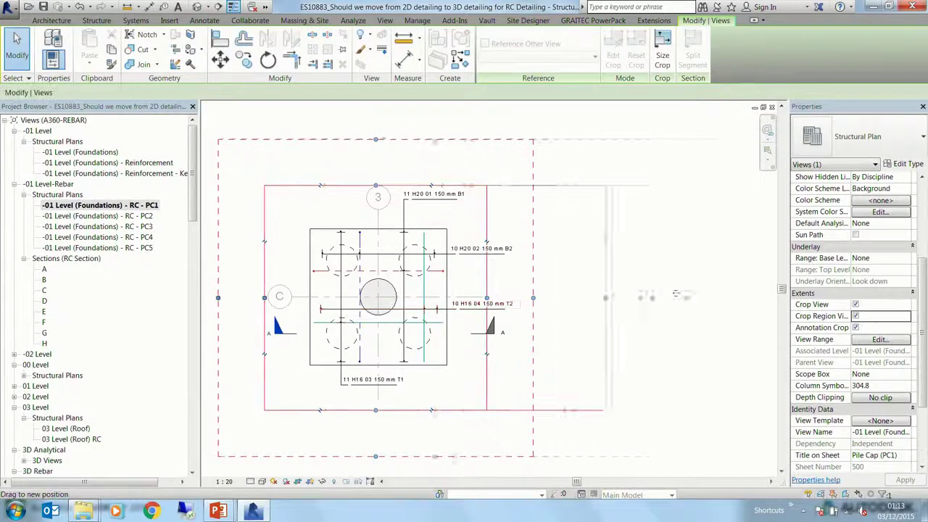
scroll(590, 409, "down", 2)
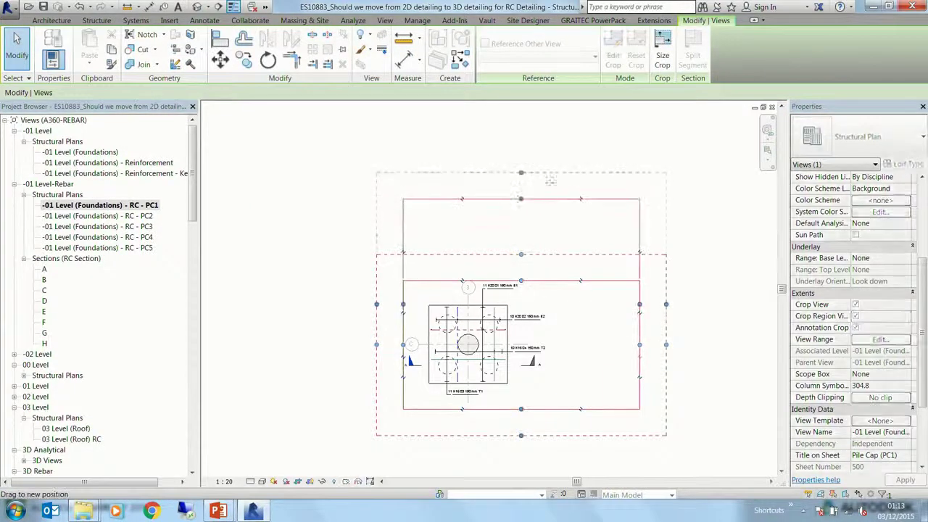
key("Escape")
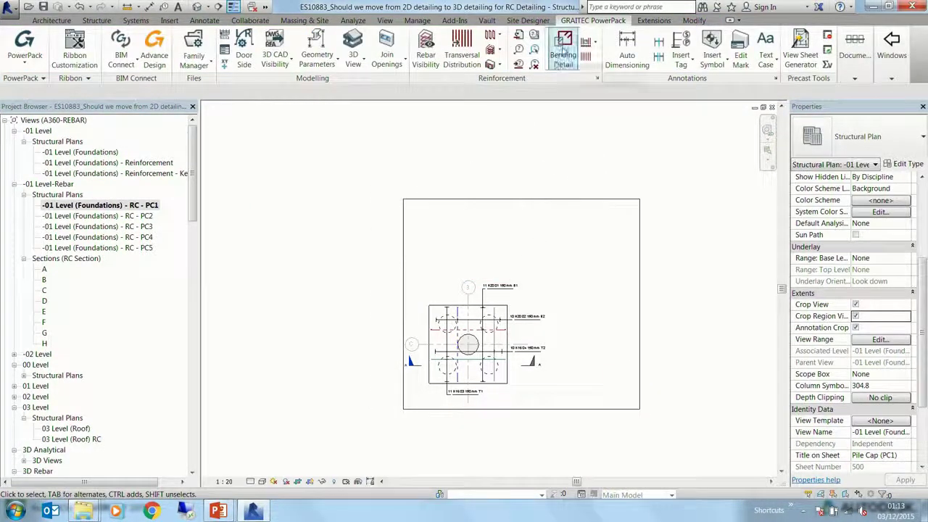
Step: Create a bending detail of the H16 Shape 21 top bar and place it in the free space beside pile cap PC1
left_click(564, 50)
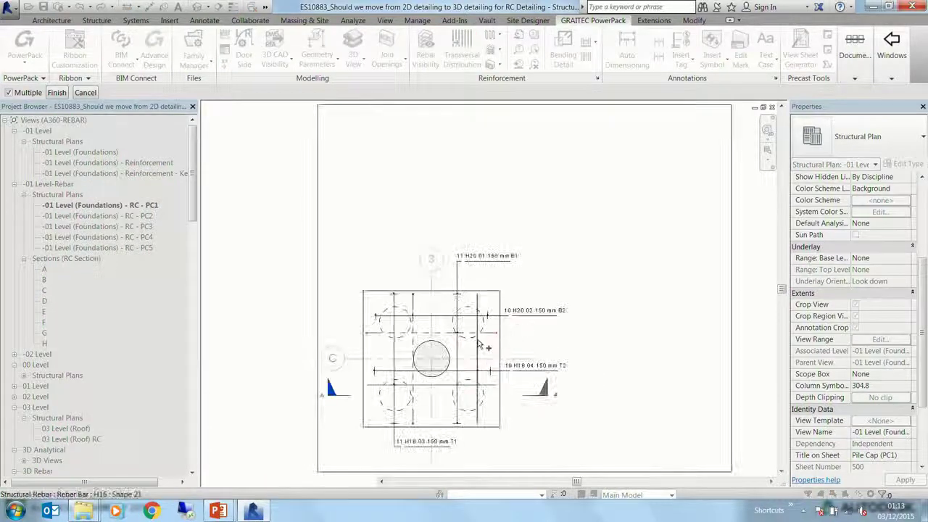
left_click(55, 93)
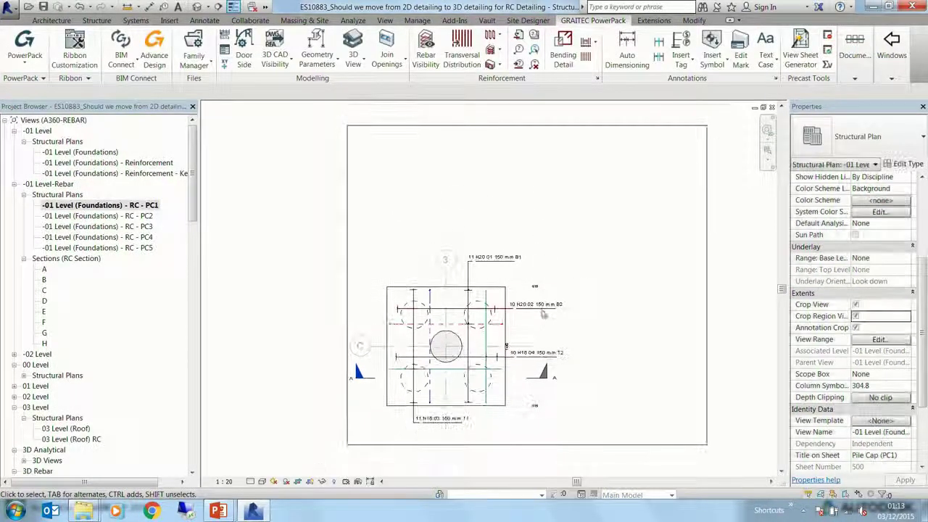
left_click(596, 282)
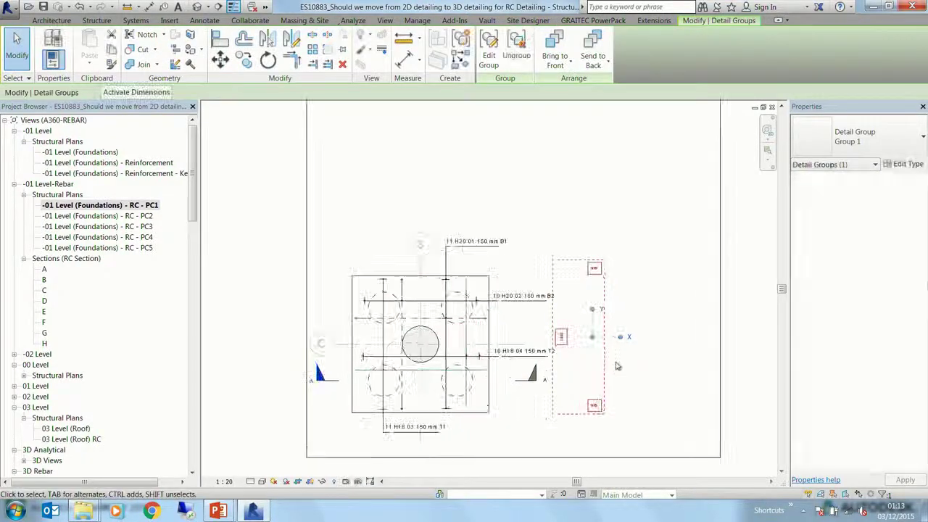
Step: Turn on the Lines and Generic Models categories in the PC1 plan's visibility/graphic overrides
key("v")
key("g")
left_click(458, 287)
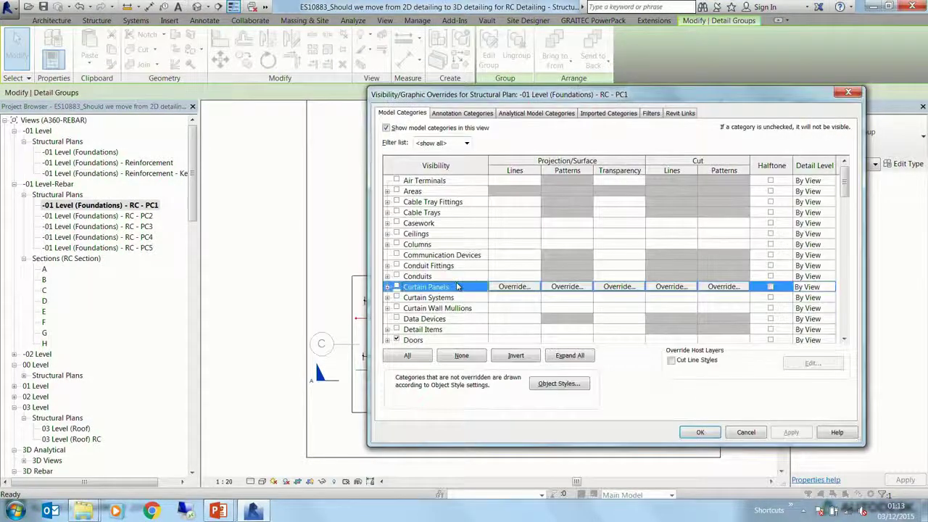
key("l")
key("l")
left_click(396, 319)
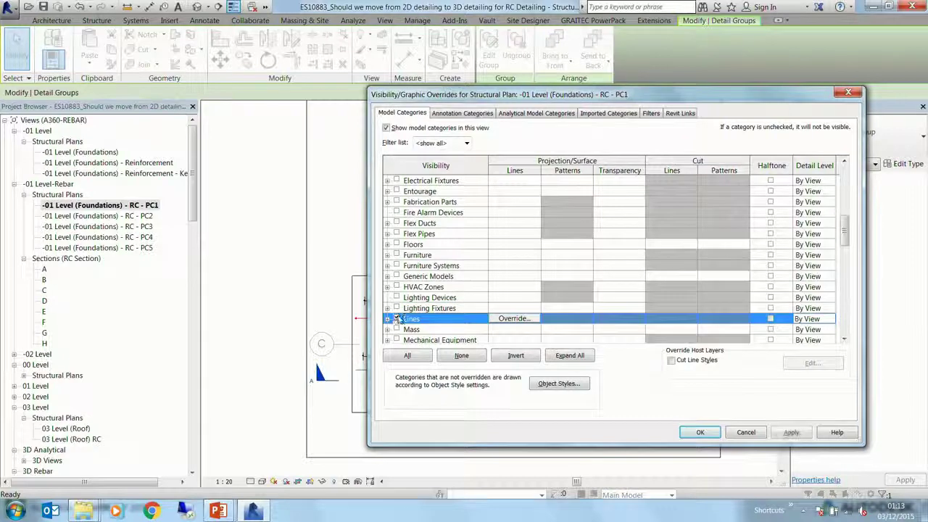
left_click(396, 319)
key("Down")
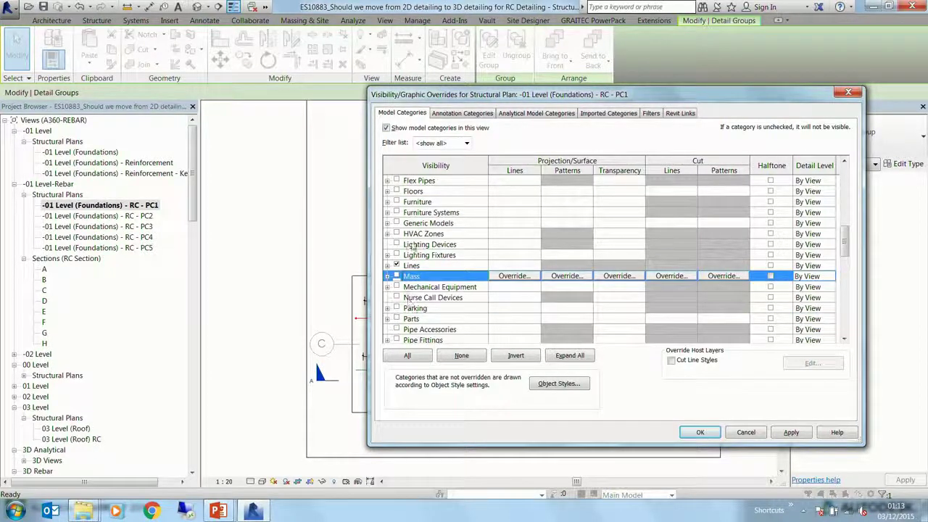
left_click(396, 223)
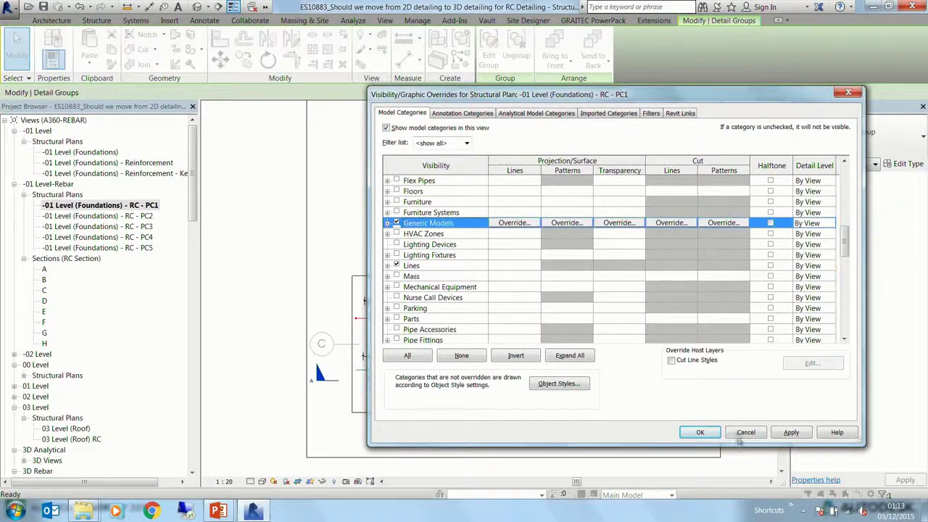
left_click(744, 434)
Step: Move the bending detail group slightly farther from the pile cap, clear of the bar annotations, and deselect it
scroll(551, 297, "up", 3)
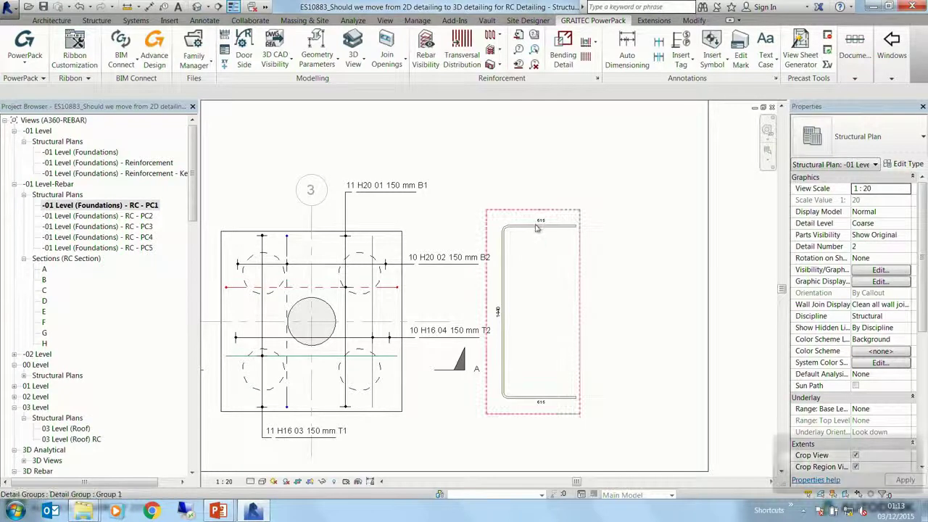
left_click_drag(537, 228, 563, 228)
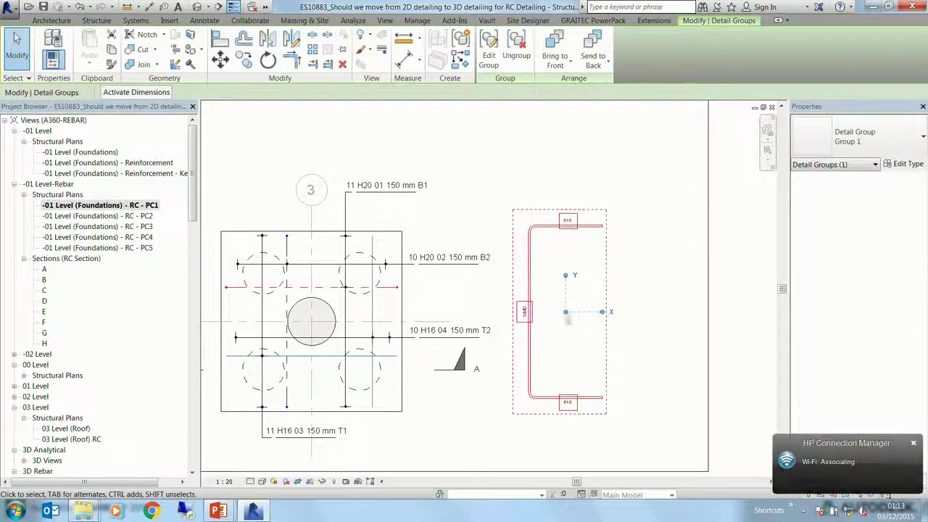
left_click(592, 20)
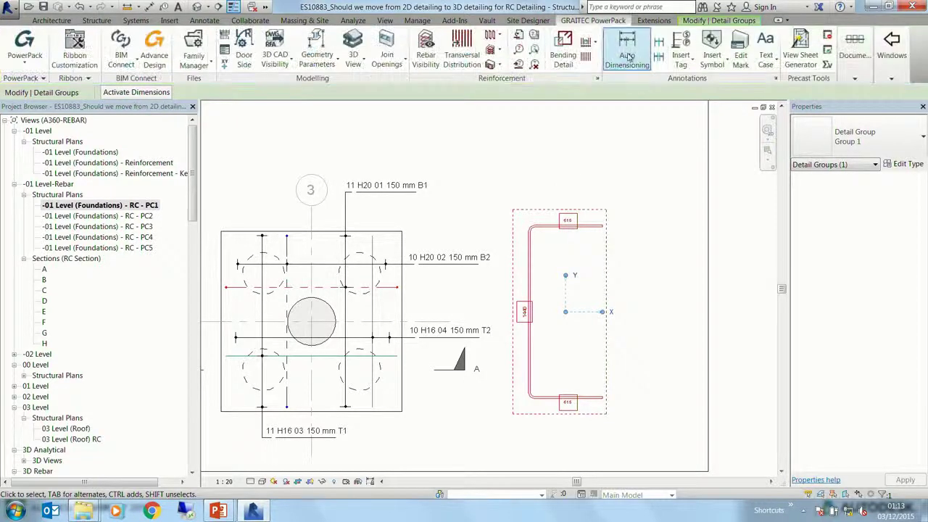
left_click(568, 153)
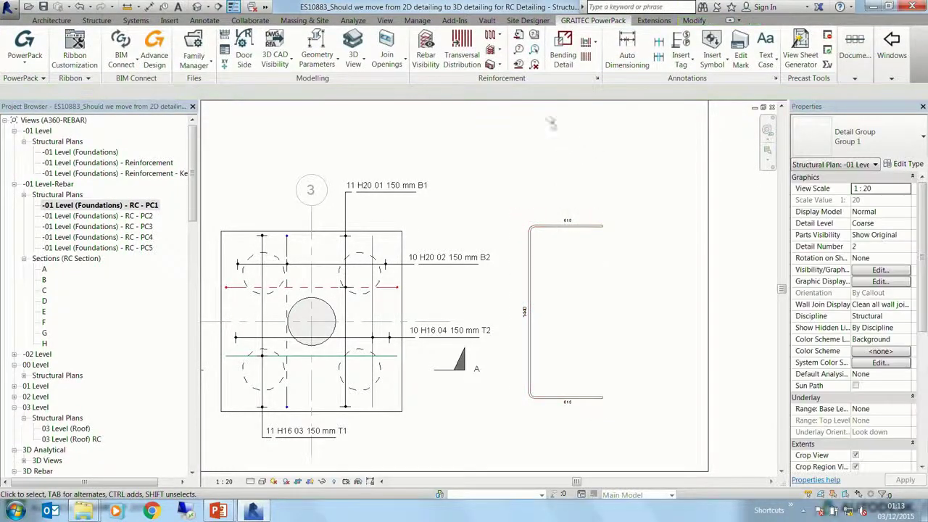
Step: Change the reinforcement number of pile cap PC1's H16 T2 bars to 100 with Set Rebar Number
middle_click_drag(419, 187, 508, 194)
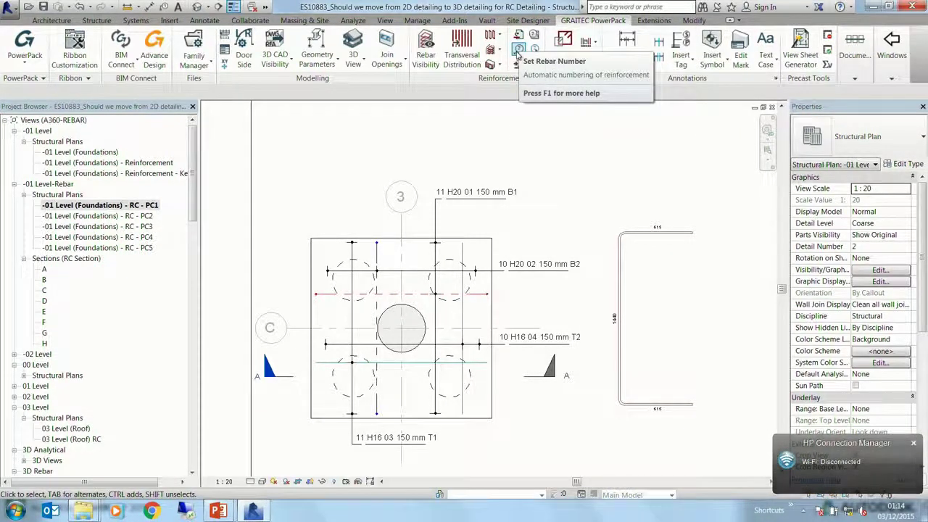
left_click(518, 50)
left_click(464, 263)
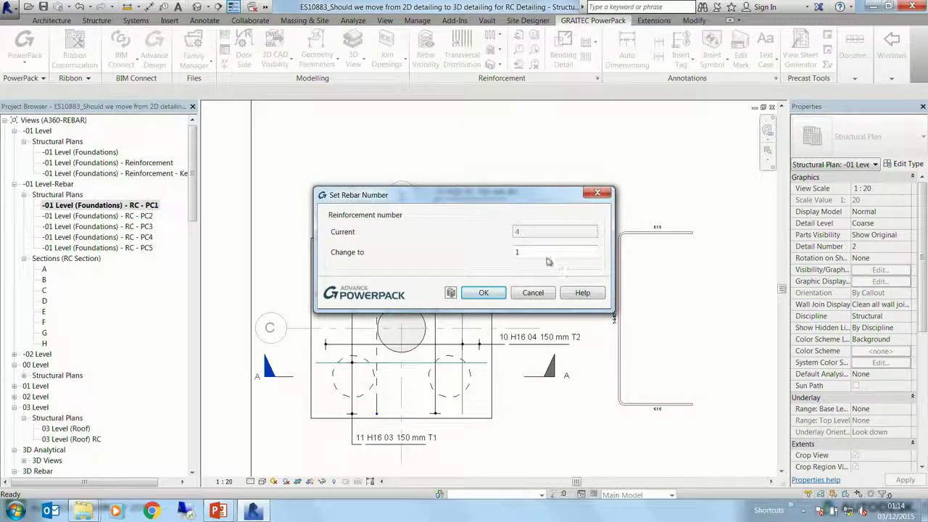
left_click(524, 251)
type("00")
left_click(483, 293)
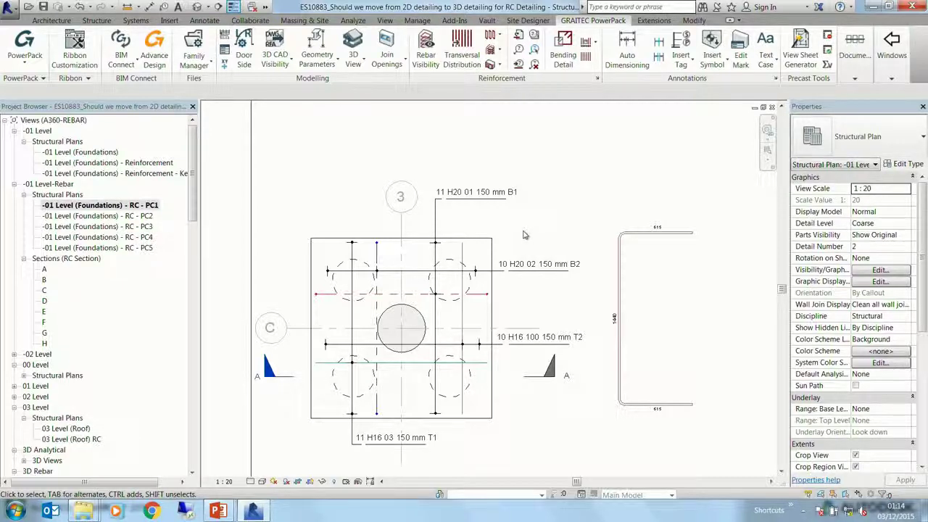
Step: Examine the rebar dimension, tag and detail settings in the Reinforcement Configuration and accept them
left_click(599, 80)
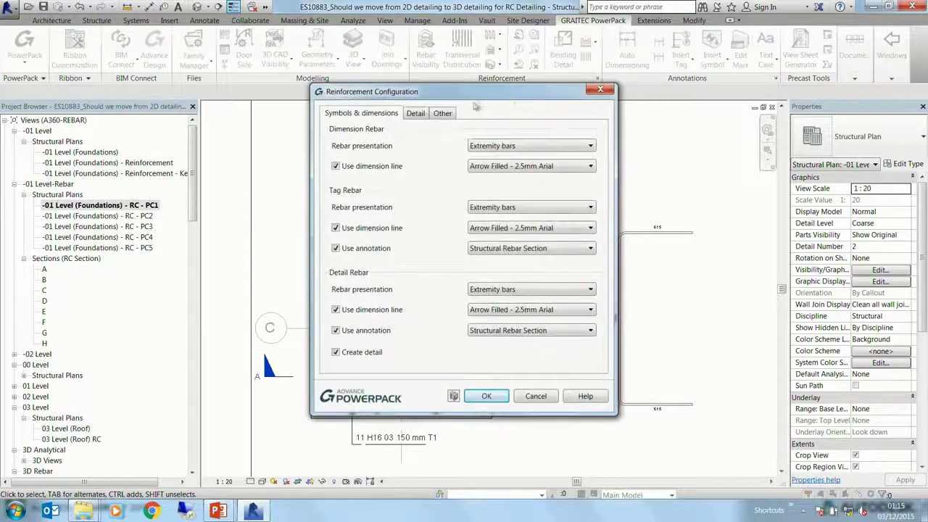
left_click_drag(471, 103, 367, 105)
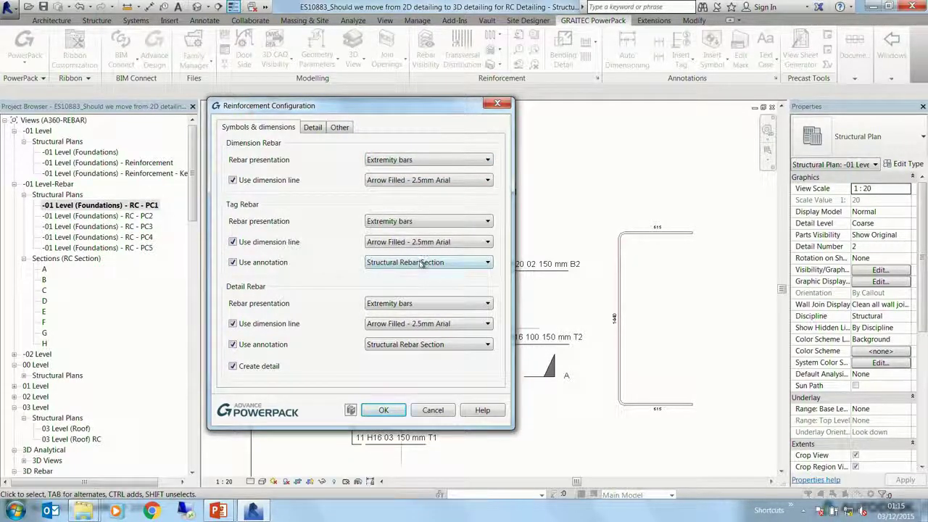
left_click(384, 410)
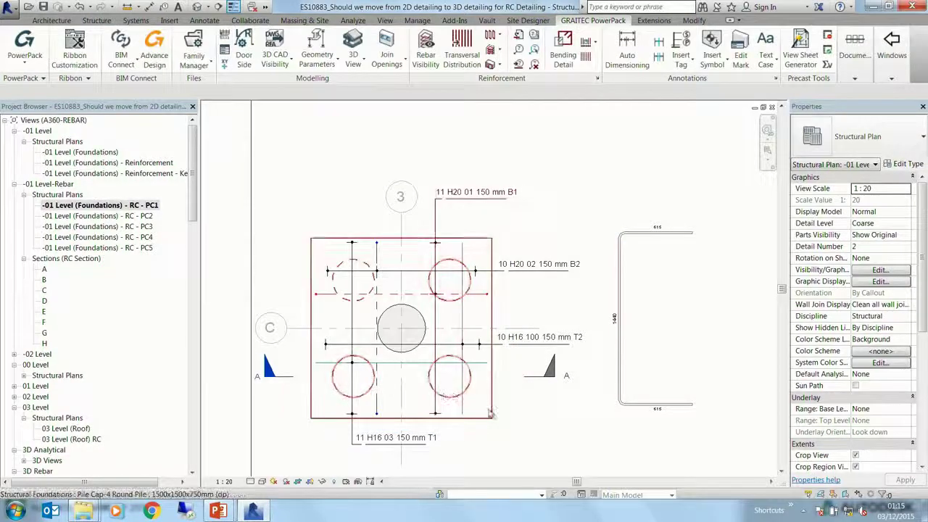
Step: Select pile cap PC1 with its bars and annotations and start Auto Section Box for the selection
mouse_move(510, 419)
middle_mouse_down()
mouse_move(503, 435)
mouse_move(517, 398)
middle_mouse_up()
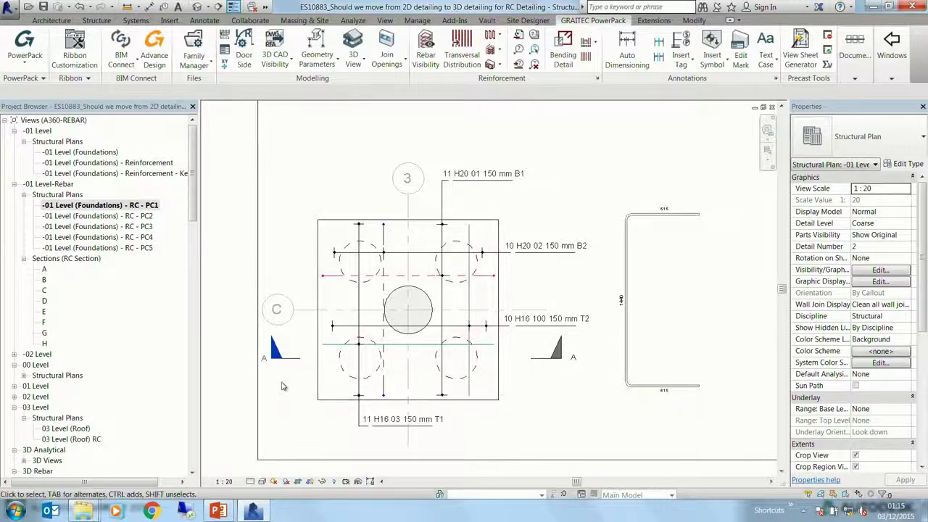
scroll(449, 375, "down", 3)
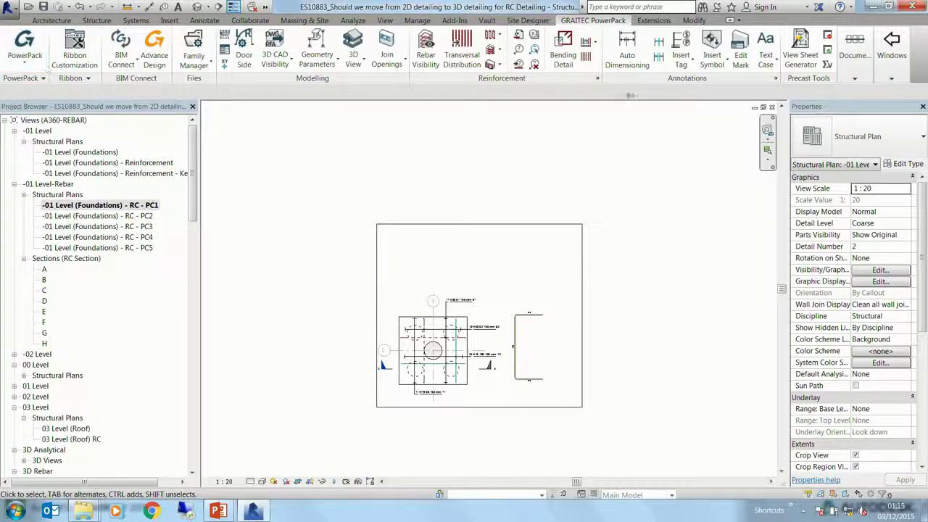
scroll(375, 261, "up", 3)
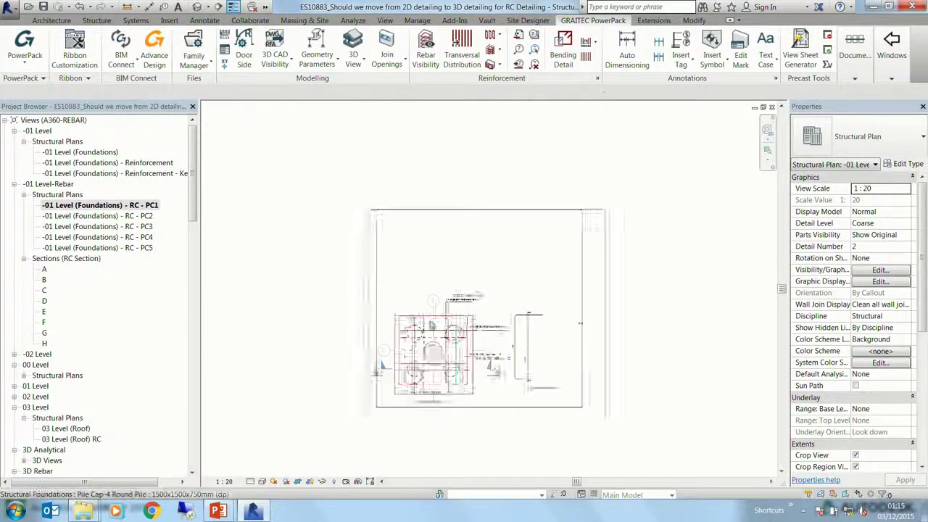
scroll(363, 254, "down", 2)
mouse_move(316, 240)
left_mouse_down()
mouse_move(419, 418)
mouse_move(519, 433)
left_mouse_up()
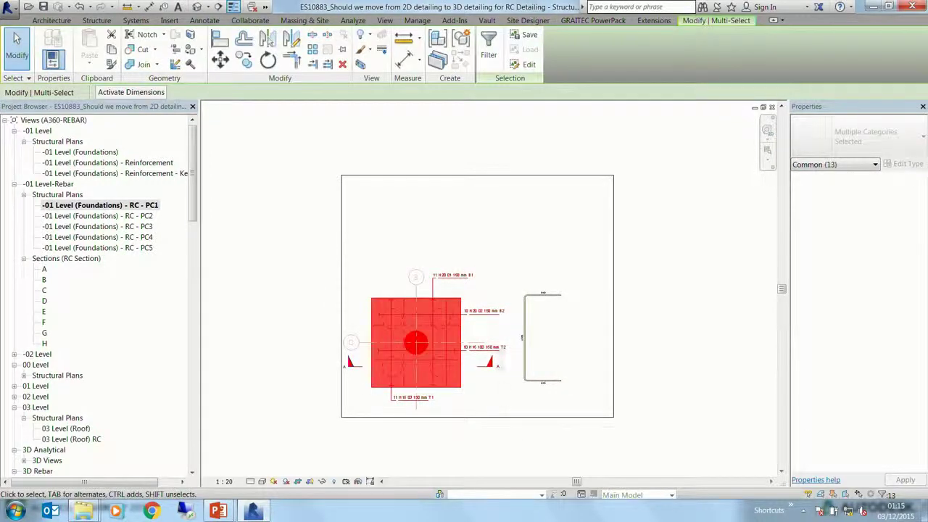
left_click(593, 20)
left_click(354, 59)
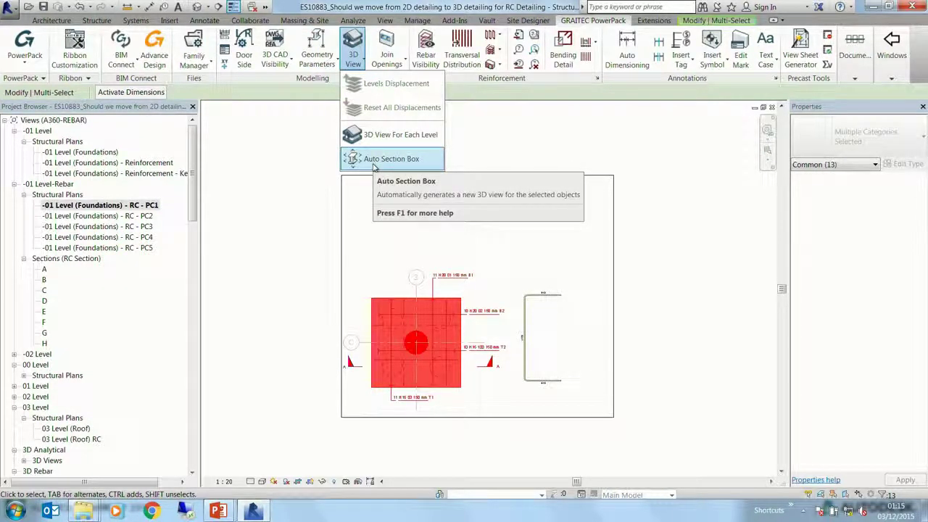
left_click(375, 164)
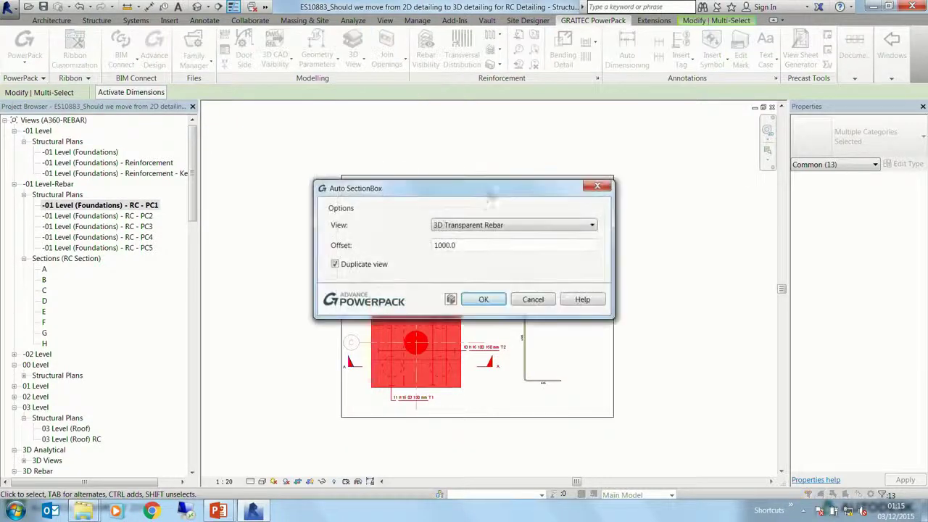
Step: Generate the section box view as a duplicate of 3D Transparent Rebar, using a smaller offset around the selection
left_click(472, 227)
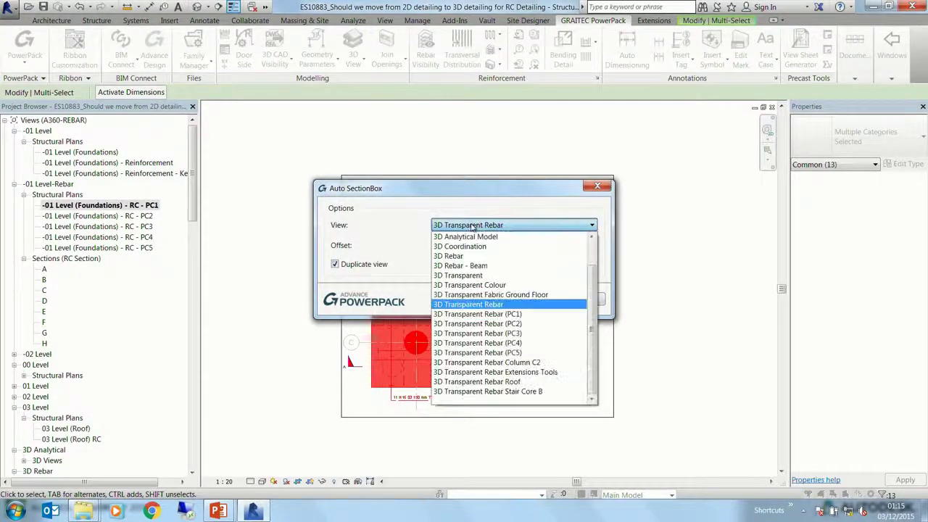
left_click(495, 306)
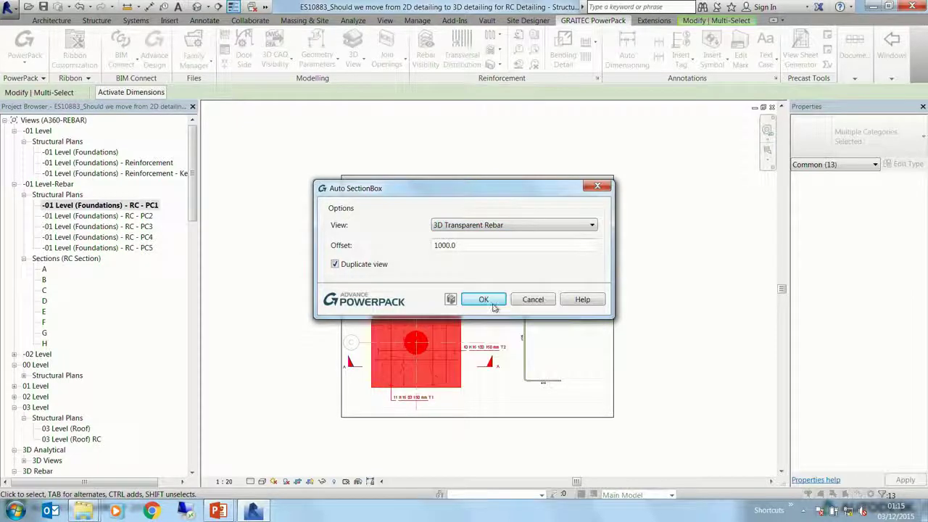
left_click_drag(468, 245, 401, 245)
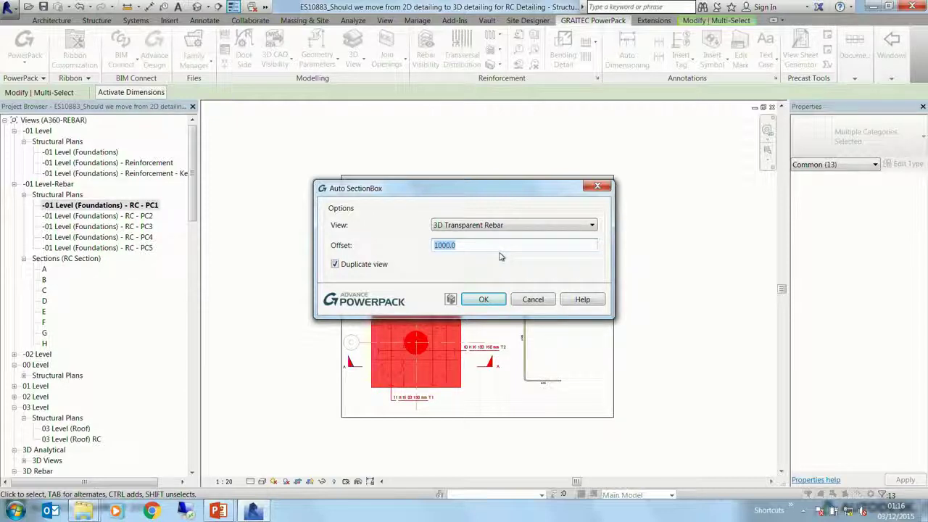
type("5")
left_click(484, 299)
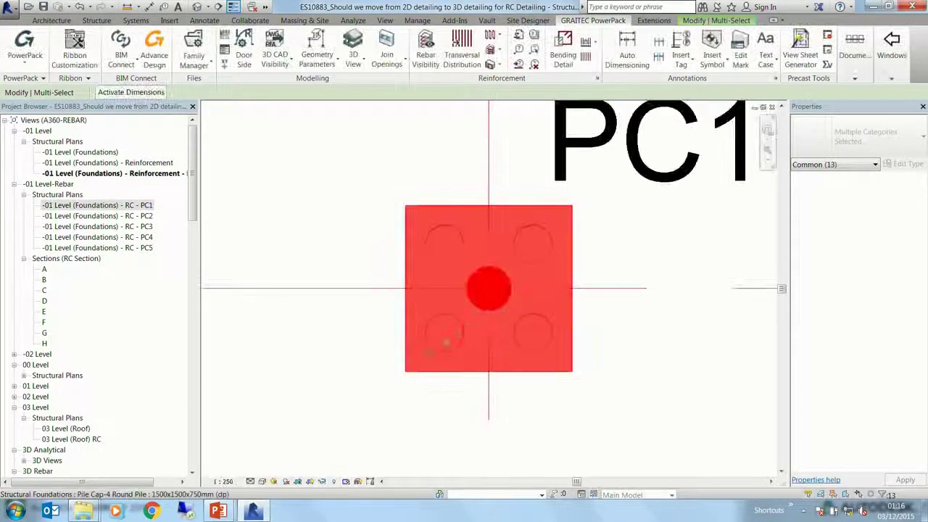
Step: Open the 3D Transparent Rebar Copy 1 view and inspect the pile cap reinforcement inside its section box
left_click_drag(193, 178, 198, 254)
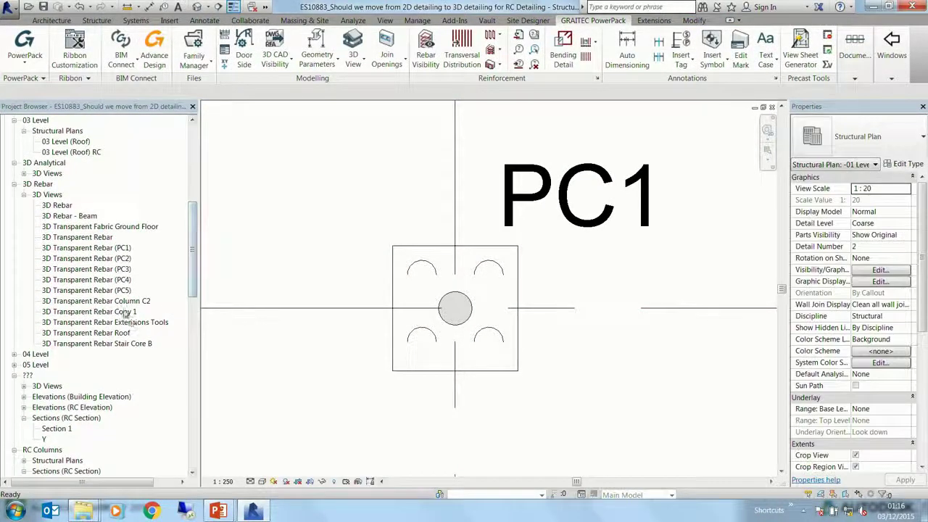
double_click(126, 311)
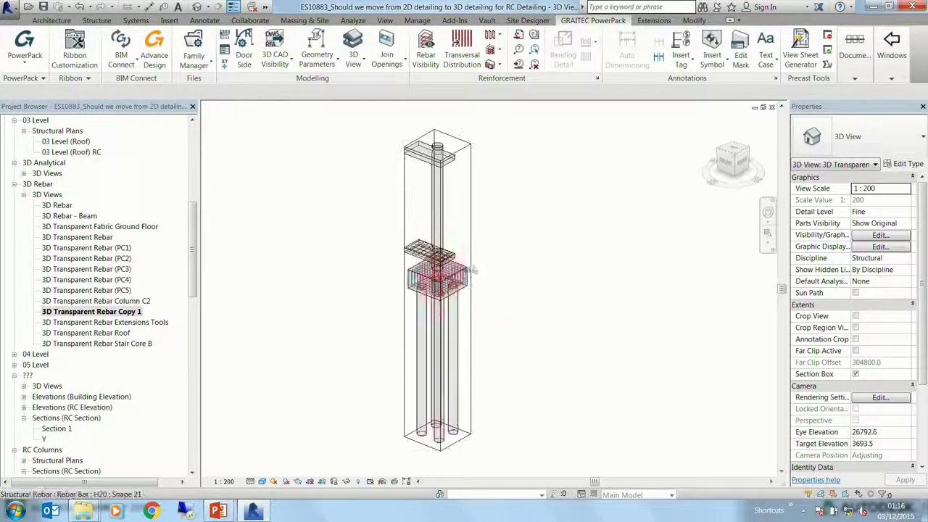
scroll(473, 271, "up", 3)
scroll(475, 290, "up", 4)
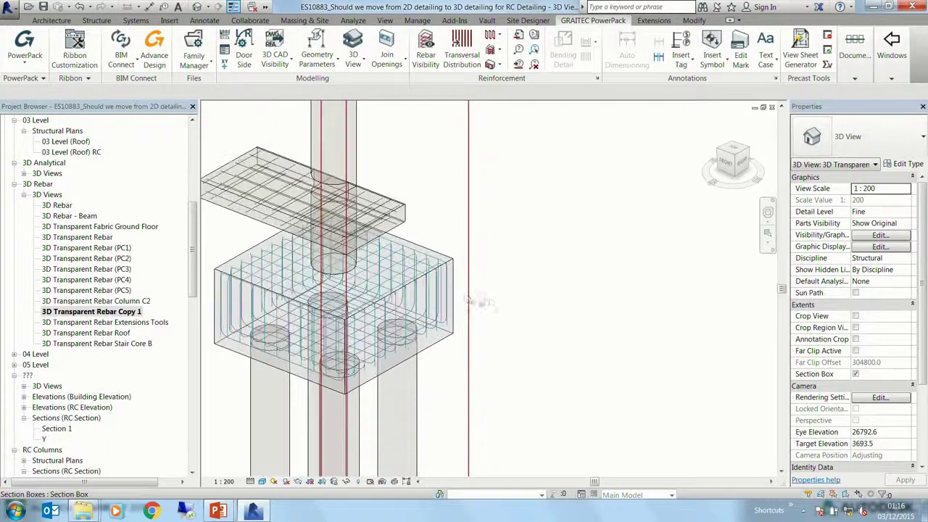
scroll(515, 315, "down", 2)
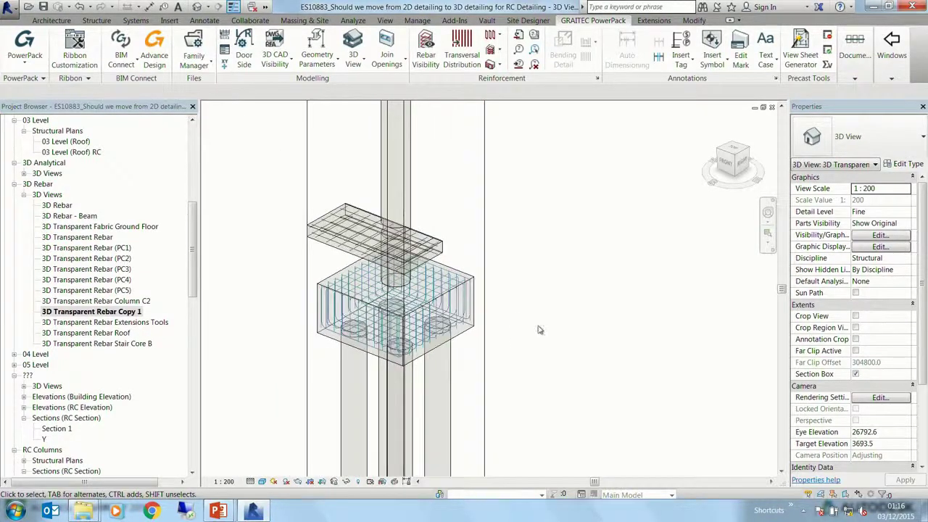
Step: Set the pile cap's rebars to solid and unobscured in the active 3D view with Rebar Visibility
left_click(499, 66)
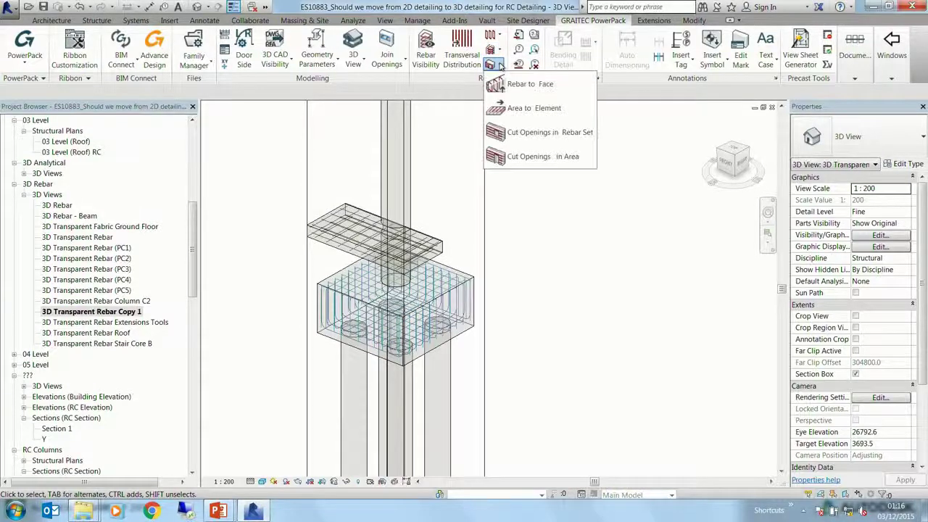
left_click(428, 67)
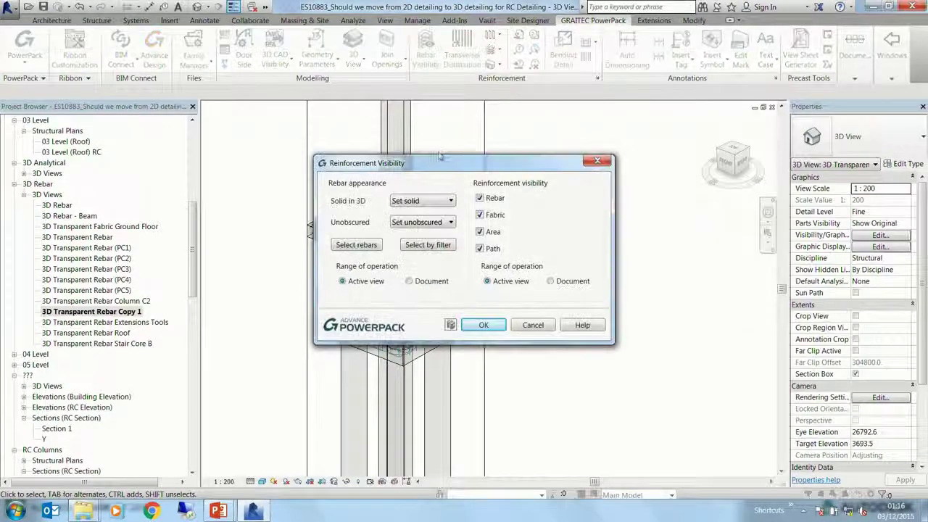
left_click_drag(677, 156, 630, 116)
left_click(614, 153)
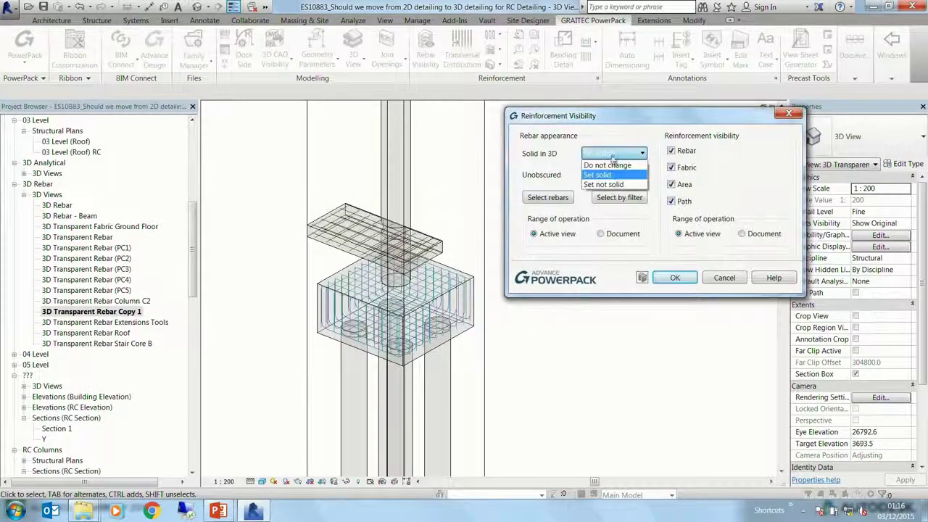
left_click(608, 175)
left_click(614, 174)
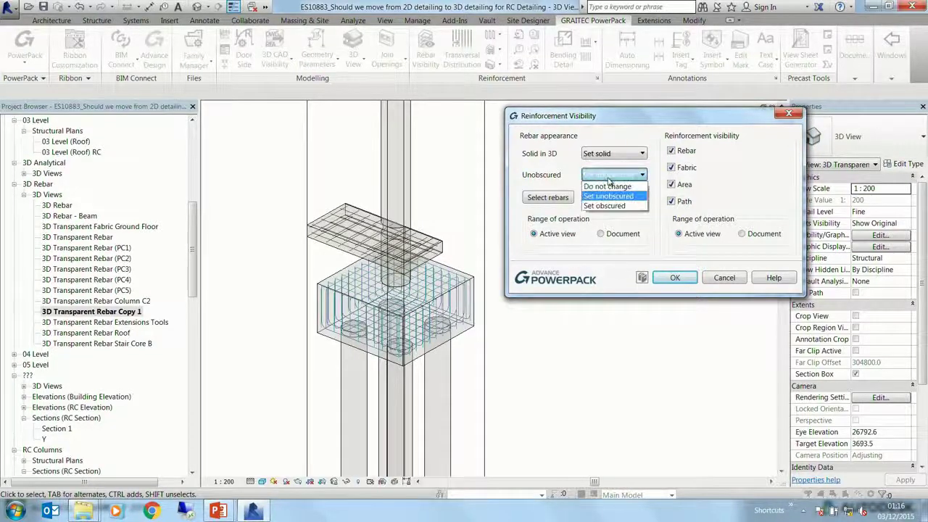
left_click(608, 196)
left_click(558, 198)
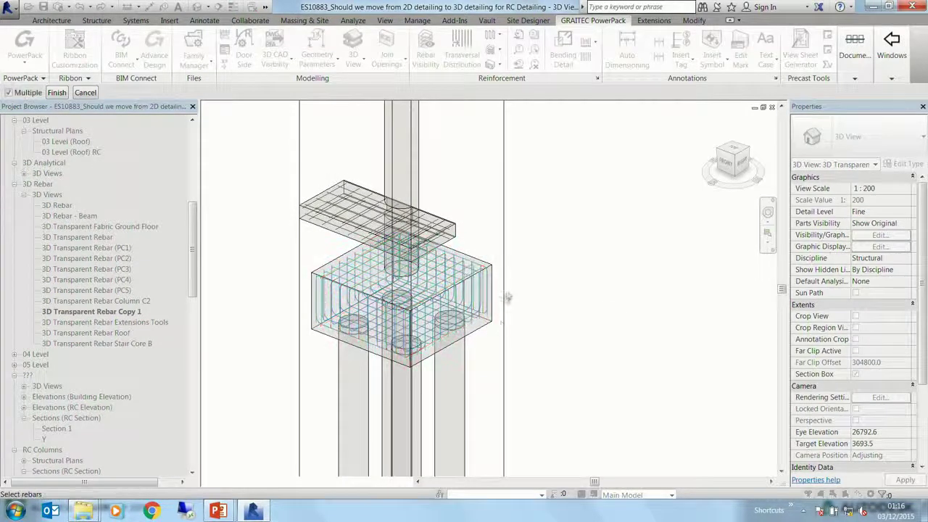
left_click(57, 92)
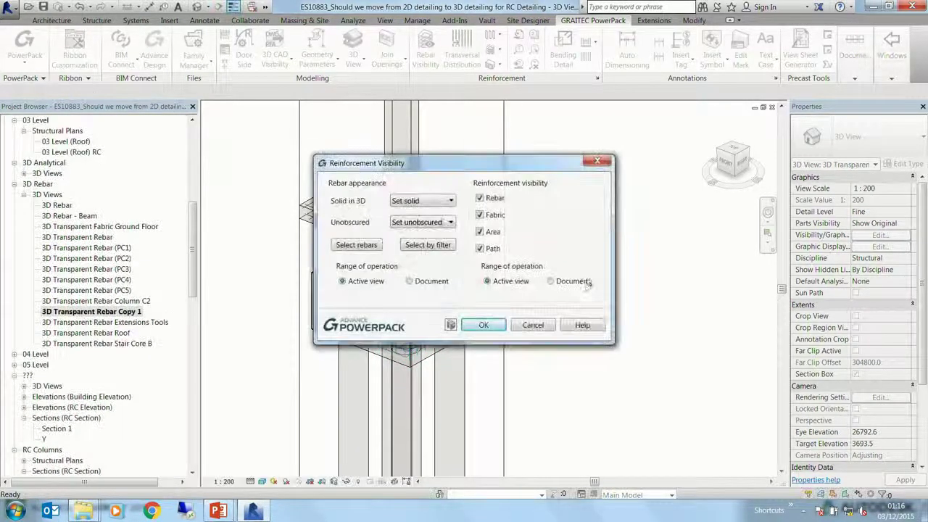
left_click(482, 325)
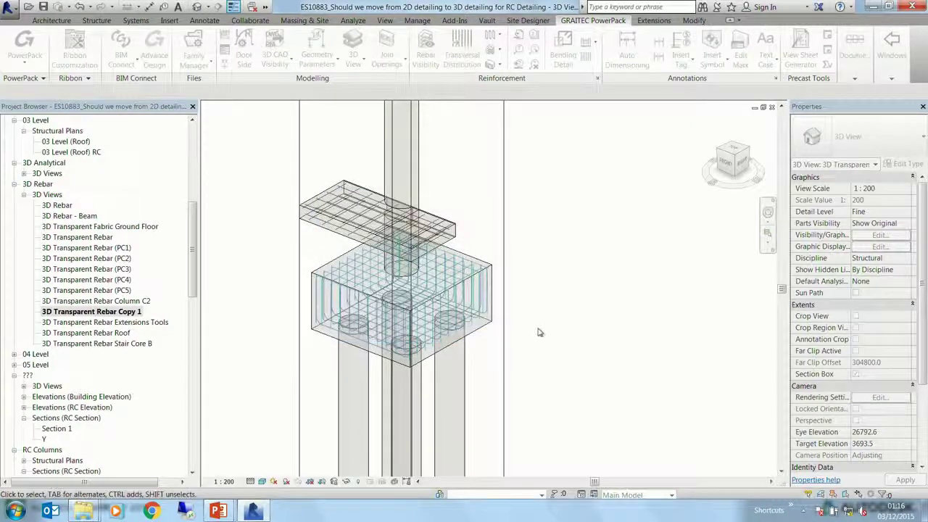
Step: Compare the rebar display at Coarse and Medium detail level, and set the 3D view back to Fine
middle_click_drag(570, 296, 655, 348)
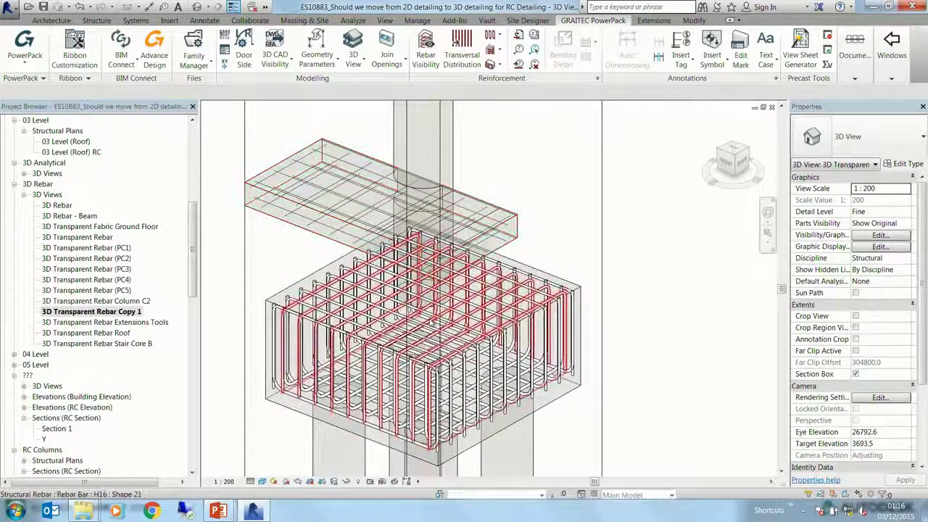
left_click(261, 481)
left_click(268, 443)
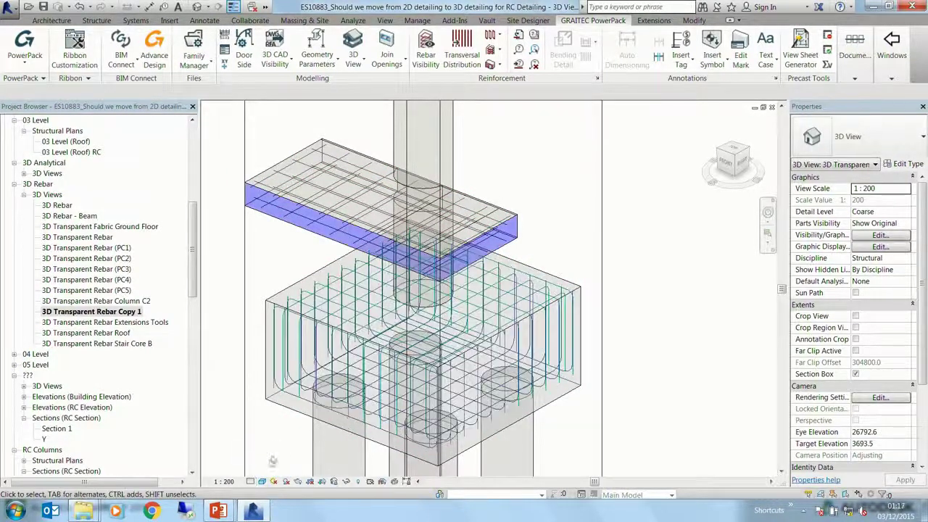
left_click(261, 480)
left_click(260, 455)
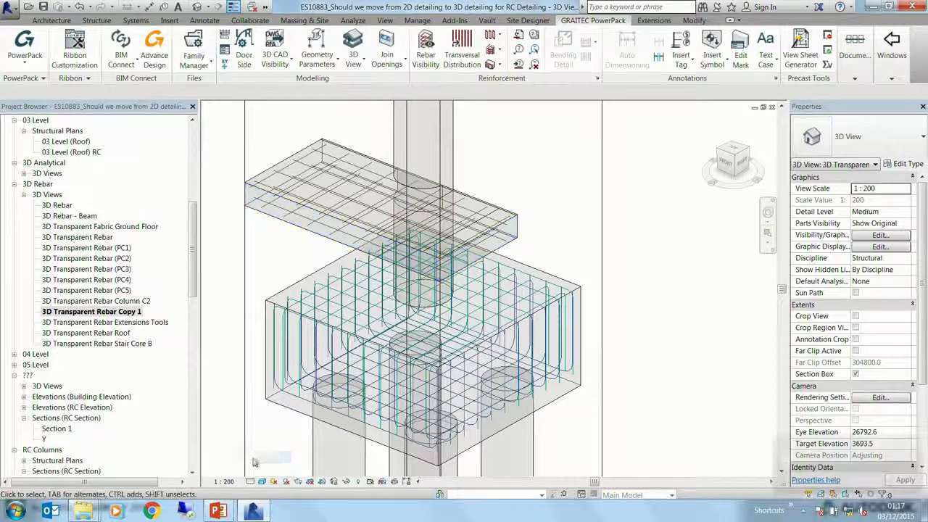
left_click(262, 481)
left_click(260, 468)
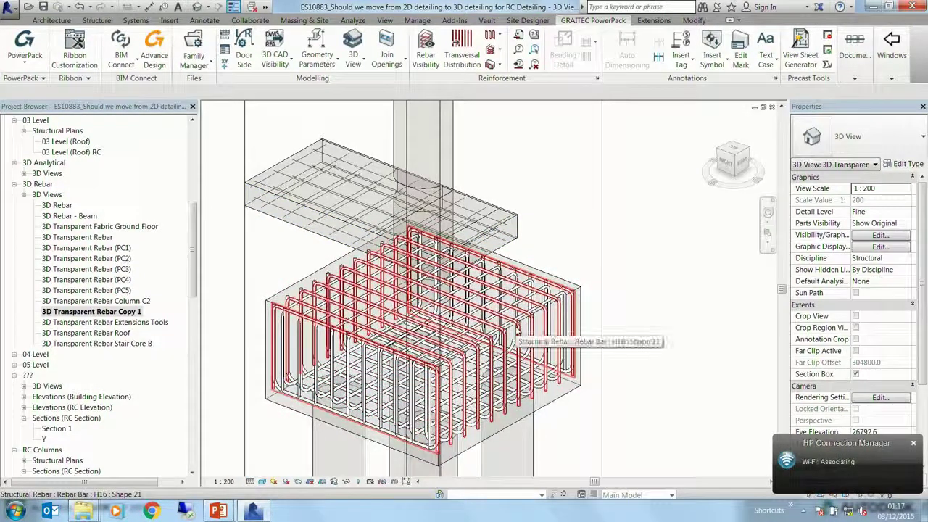
Step: Browse the structural annotation families of the UK library in the PowerPack Family Manager
scroll(516, 330, "down", 5)
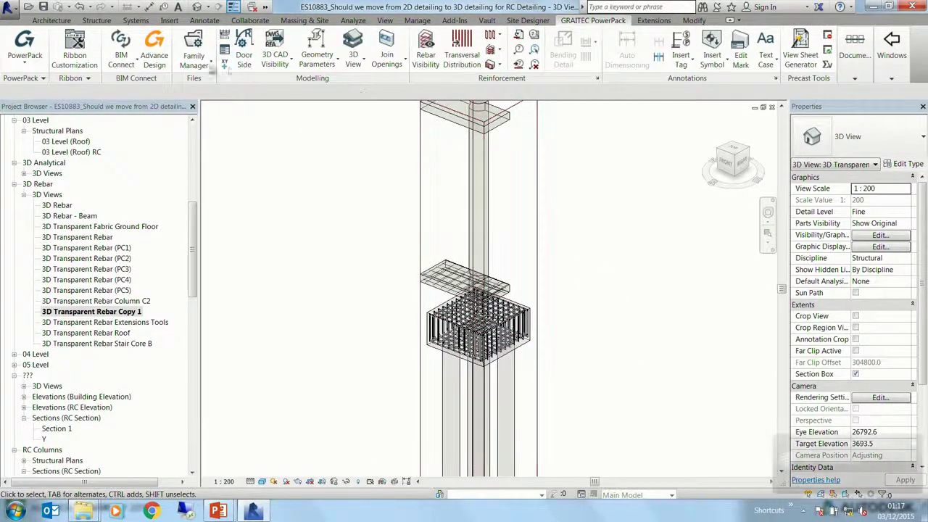
left_click(194, 66)
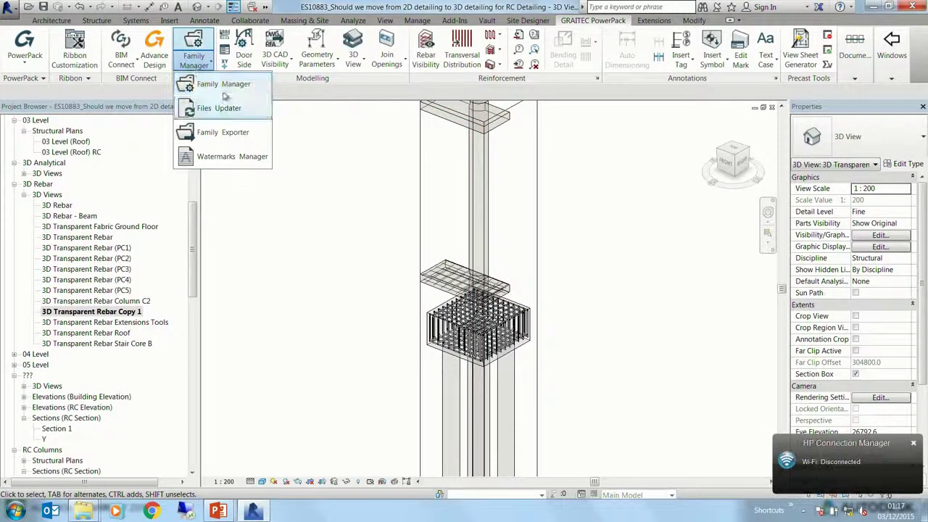
left_click(223, 84)
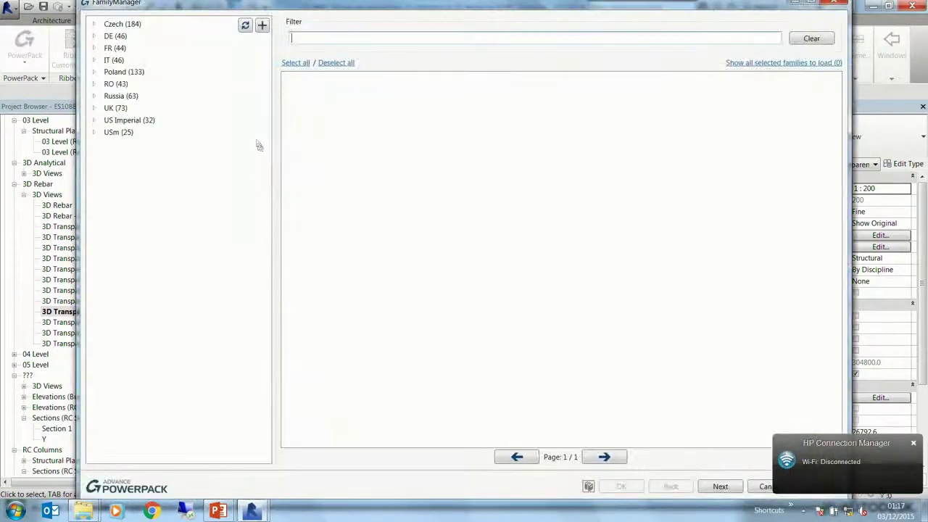
left_click_drag(111, 6, 114, 44)
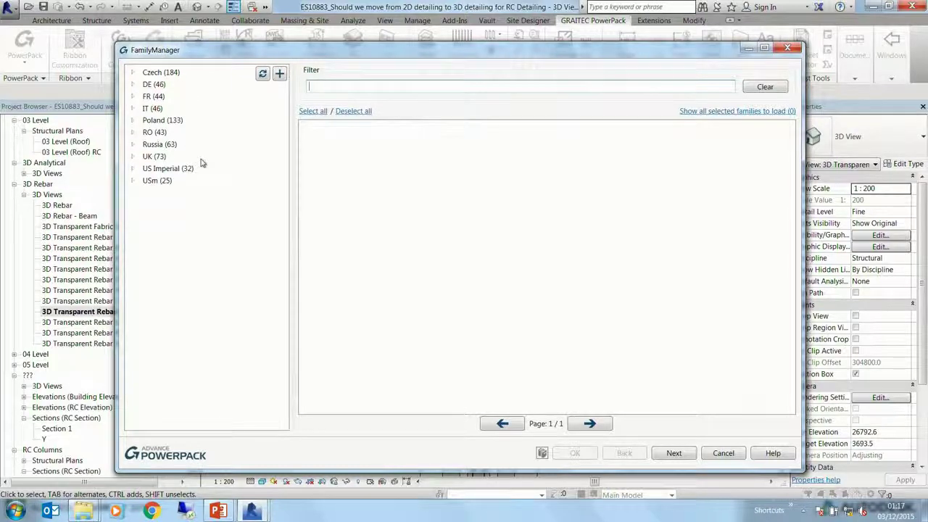
left_click(133, 157)
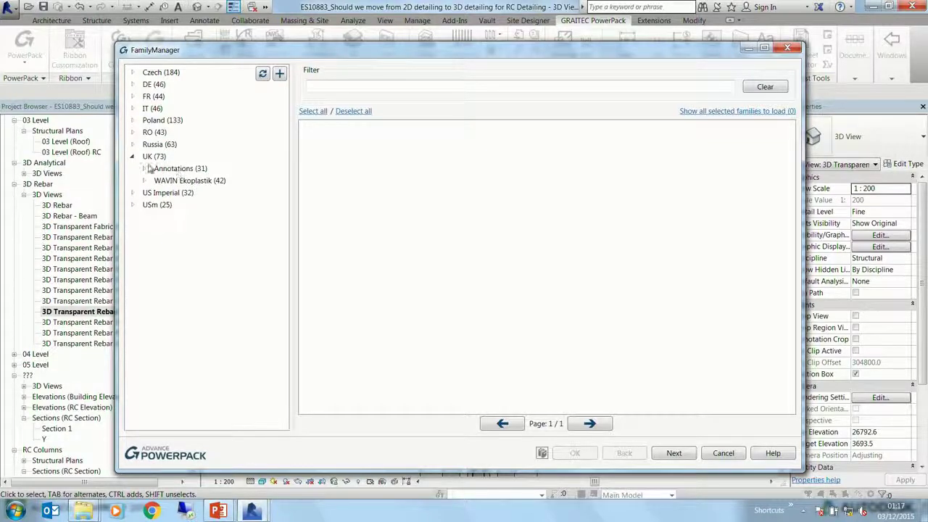
left_click(145, 168)
left_click(164, 171)
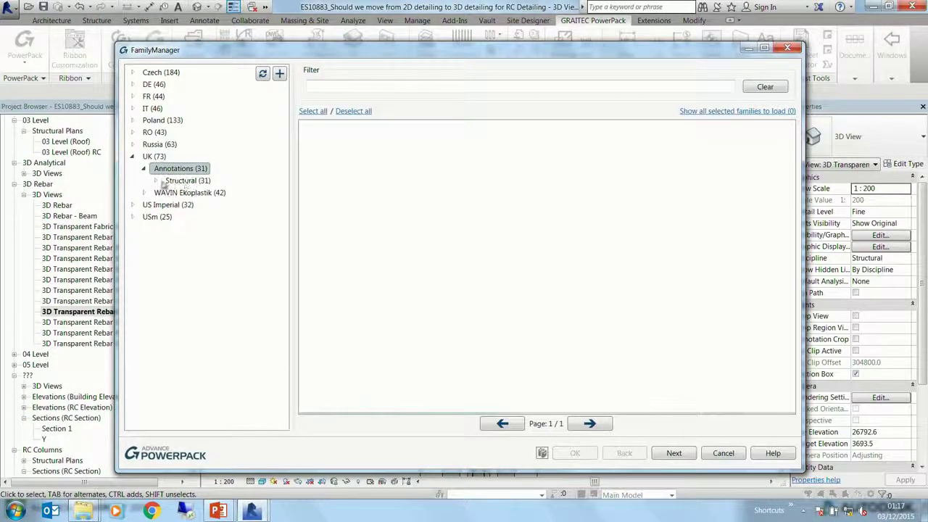
left_click(164, 181)
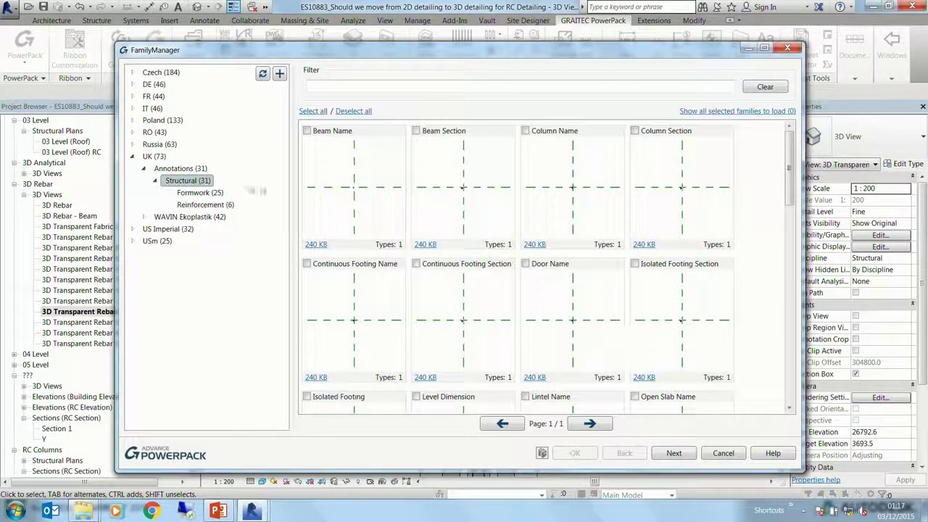
Step: Filter the whole UK family library for "beam" and load the Beam Name annotation family with its Beam Name type into the project
left_click(202, 195)
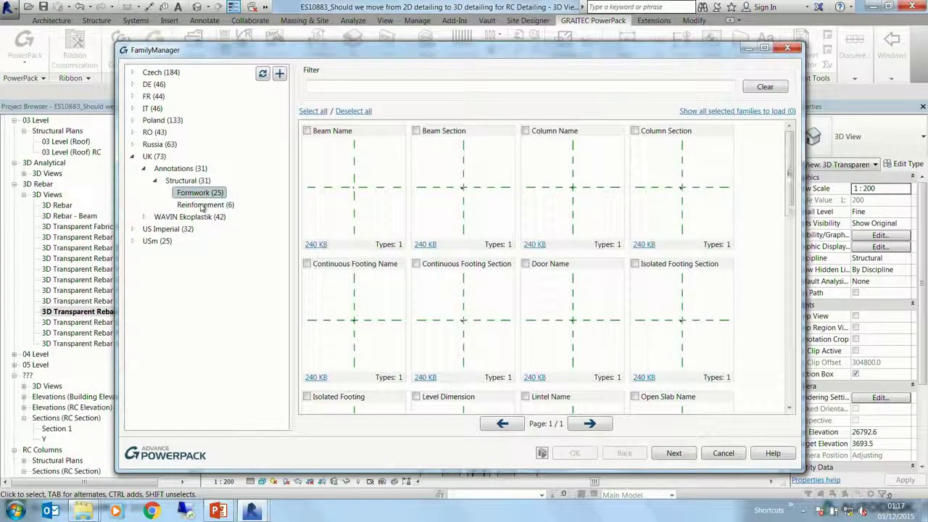
left_click(203, 206)
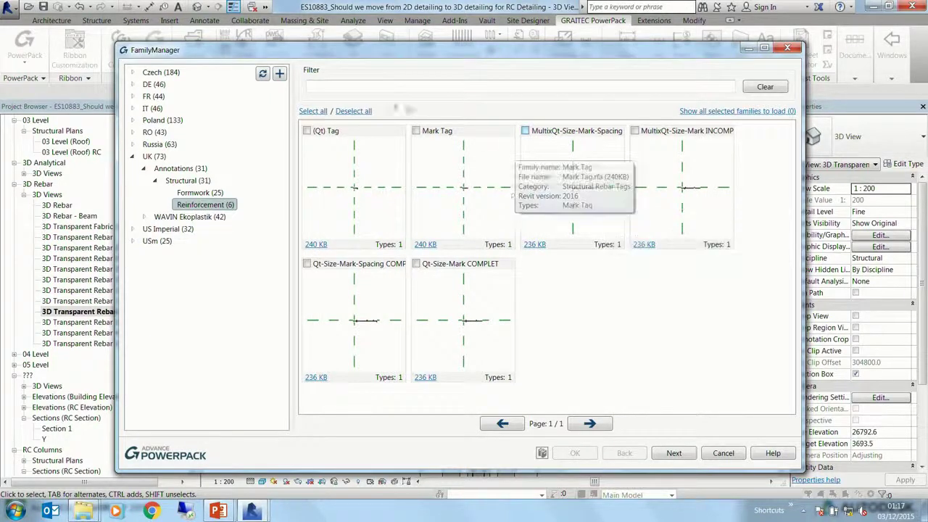
left_click(153, 156)
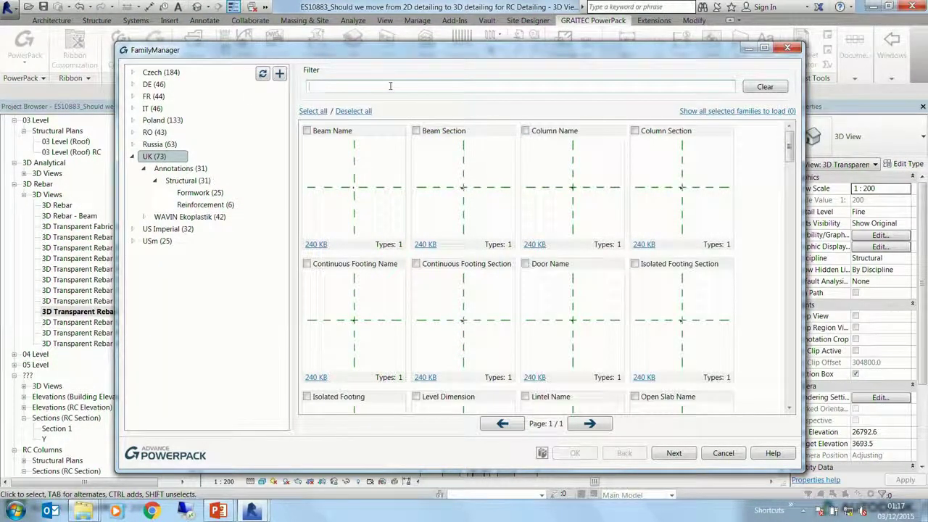
type("beam")
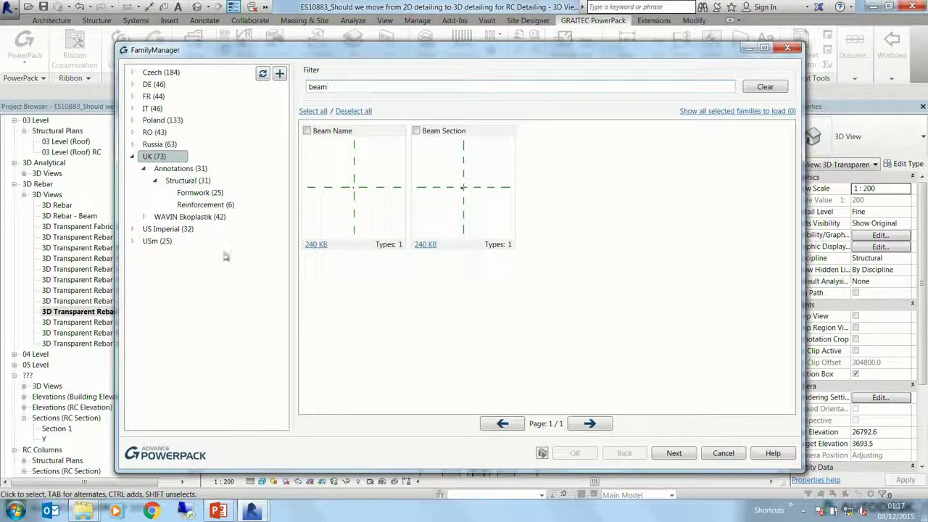
left_click(366, 174)
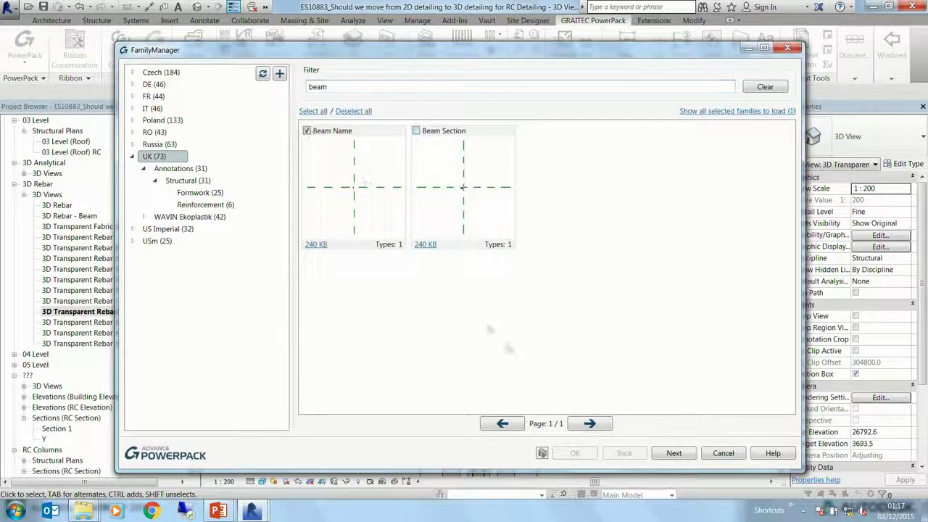
left_click(674, 453)
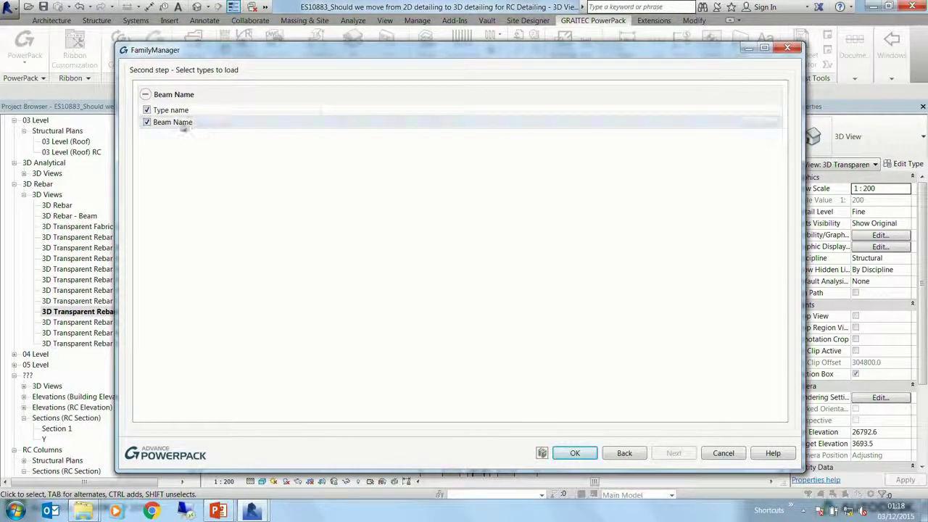
left_click(580, 457)
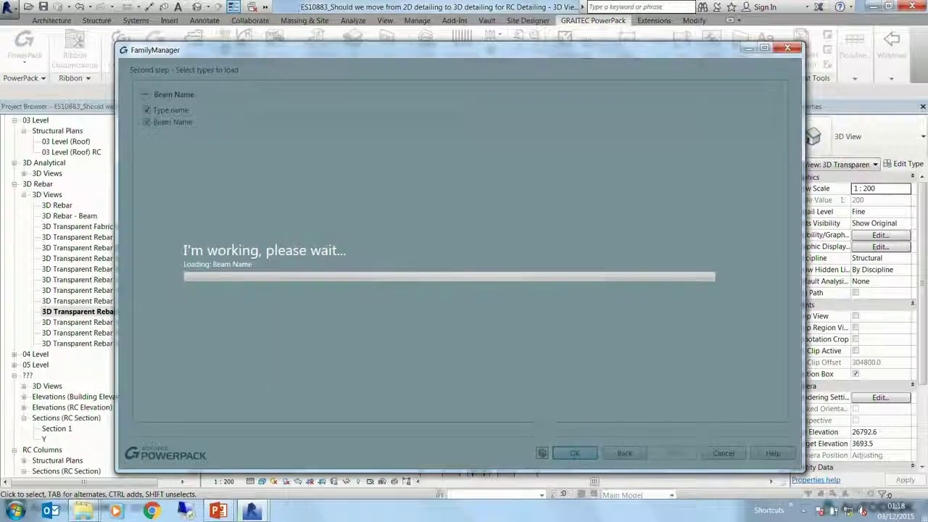